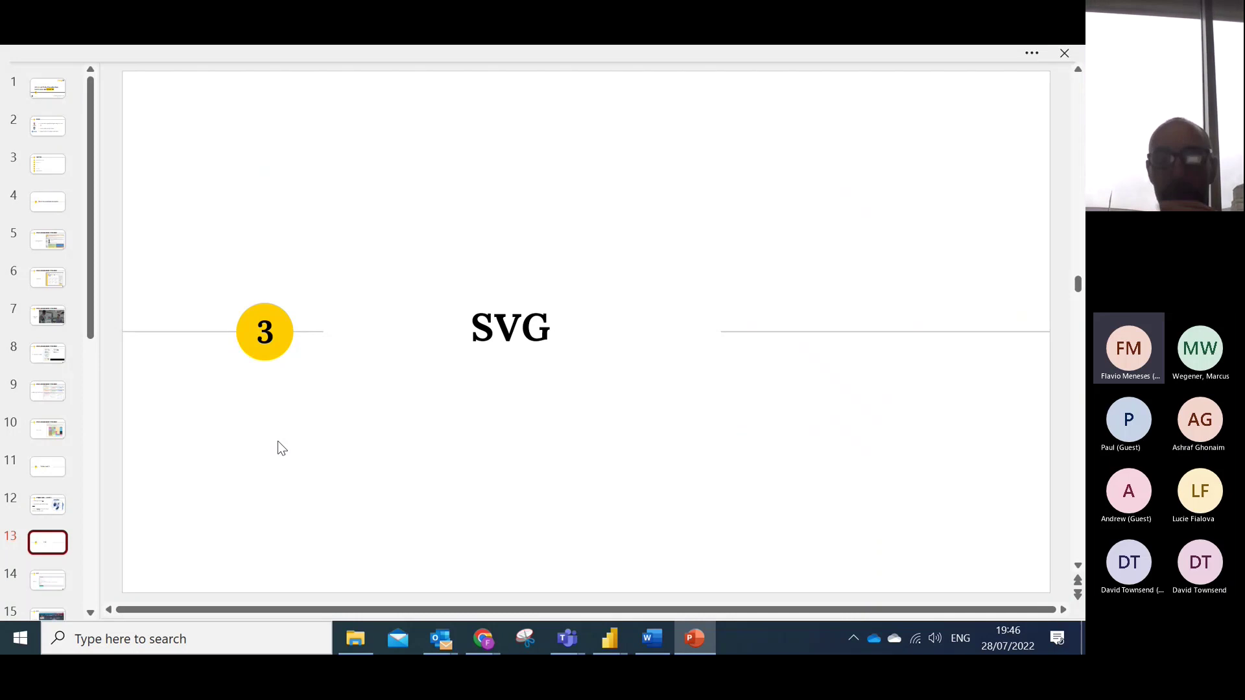
Show the SVG 101 slide and switch to Chrome to bring up the W3Schools SVG Tutorial page.
{"action": "left_click", "coordinate": [67, 579]}
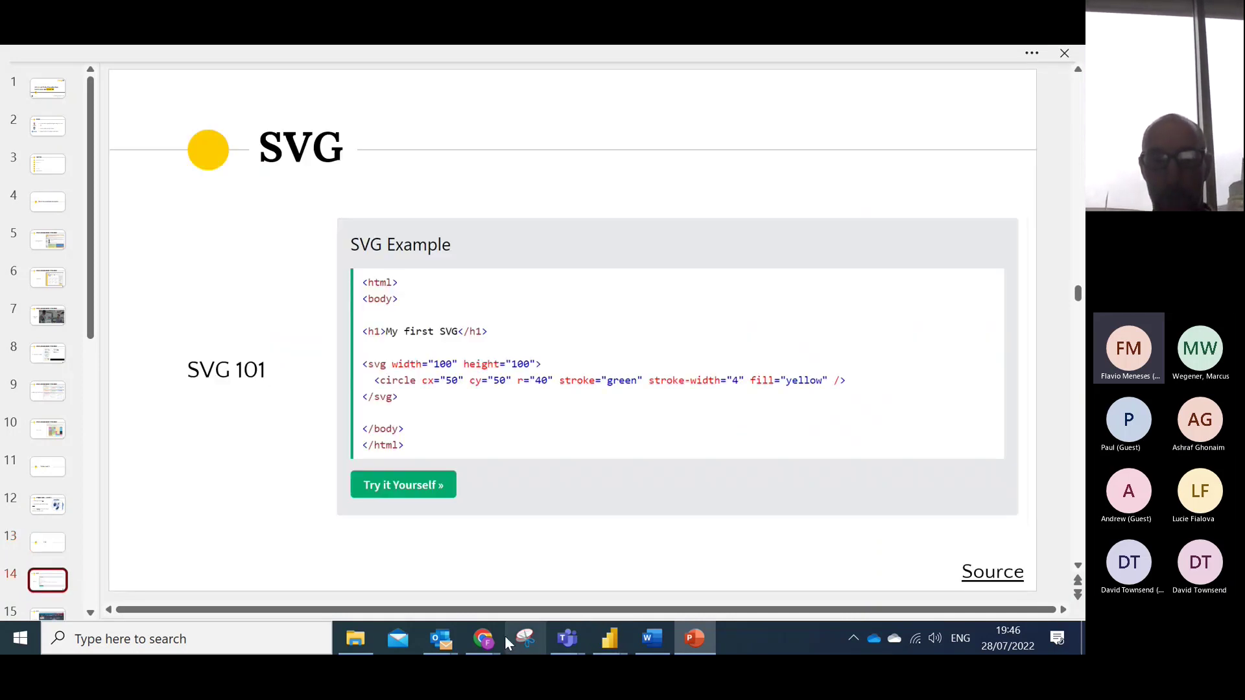
{"action": "left_click", "coordinate": [507, 610]}
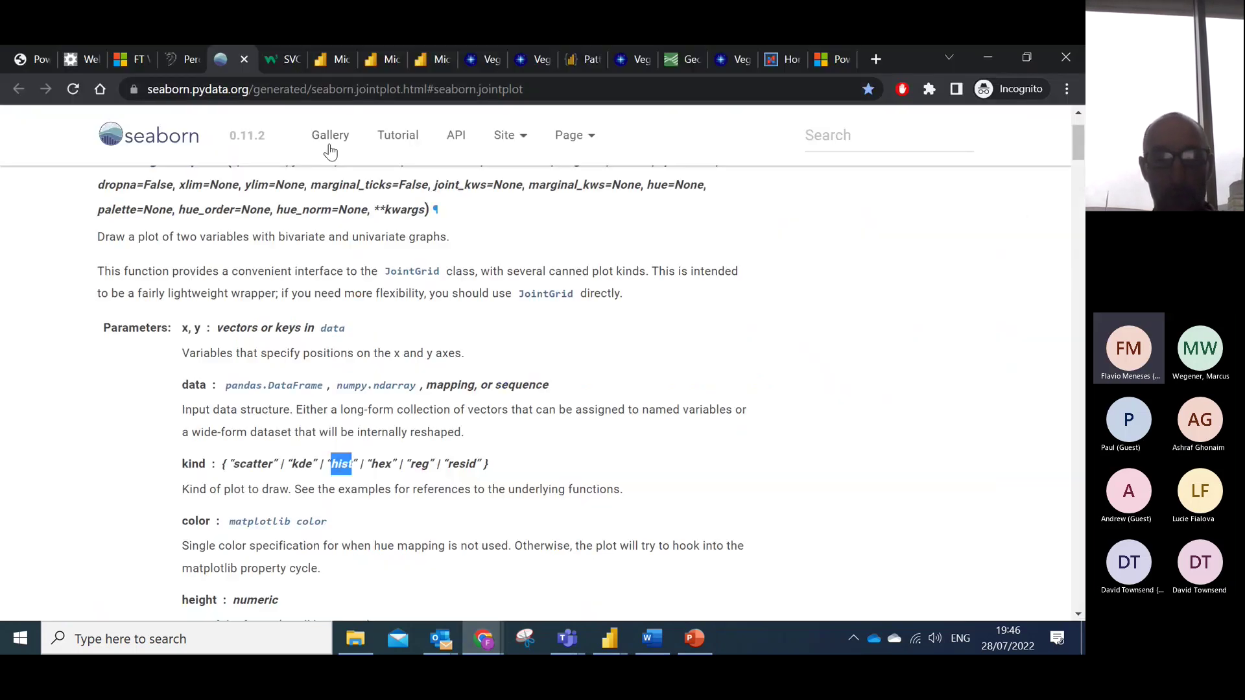
{"action": "left_click", "coordinate": [277, 57]}
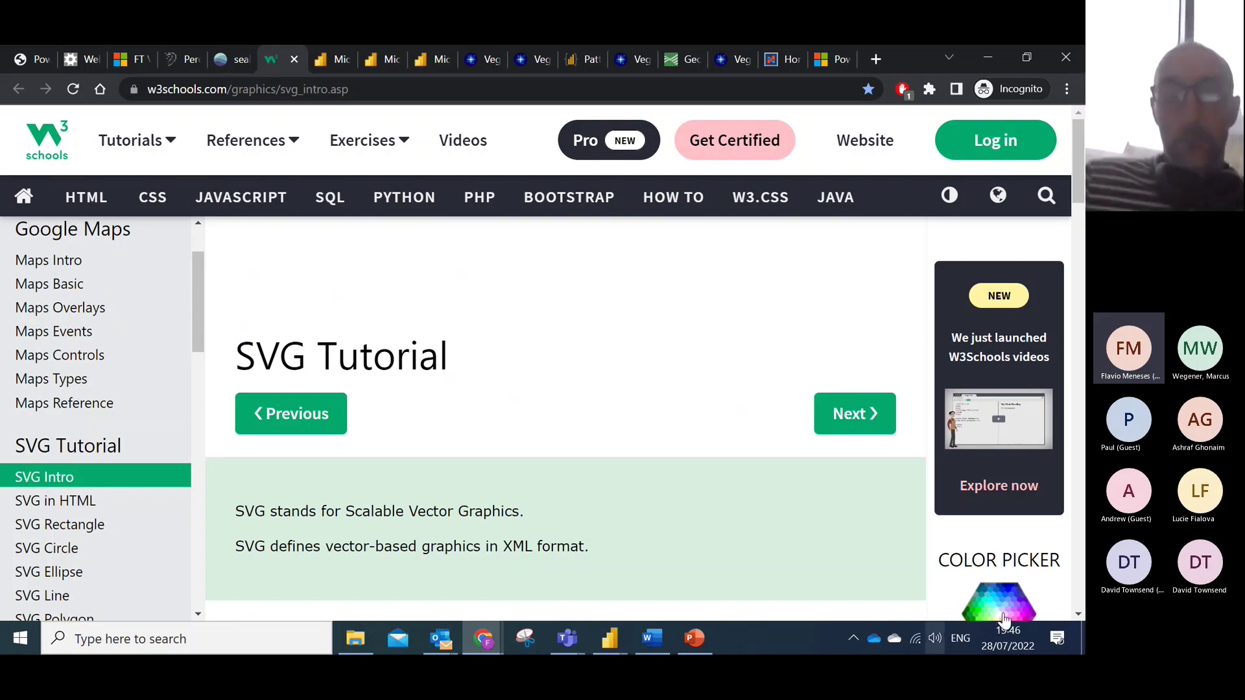
Find the "My first SVG" example in the W3Schools tutorial and open it in the Try it Yourself editor.
{"action": "scroll", "coordinate": [1015, 447], "scroll_direction": "down", "scroll_amount": 4}
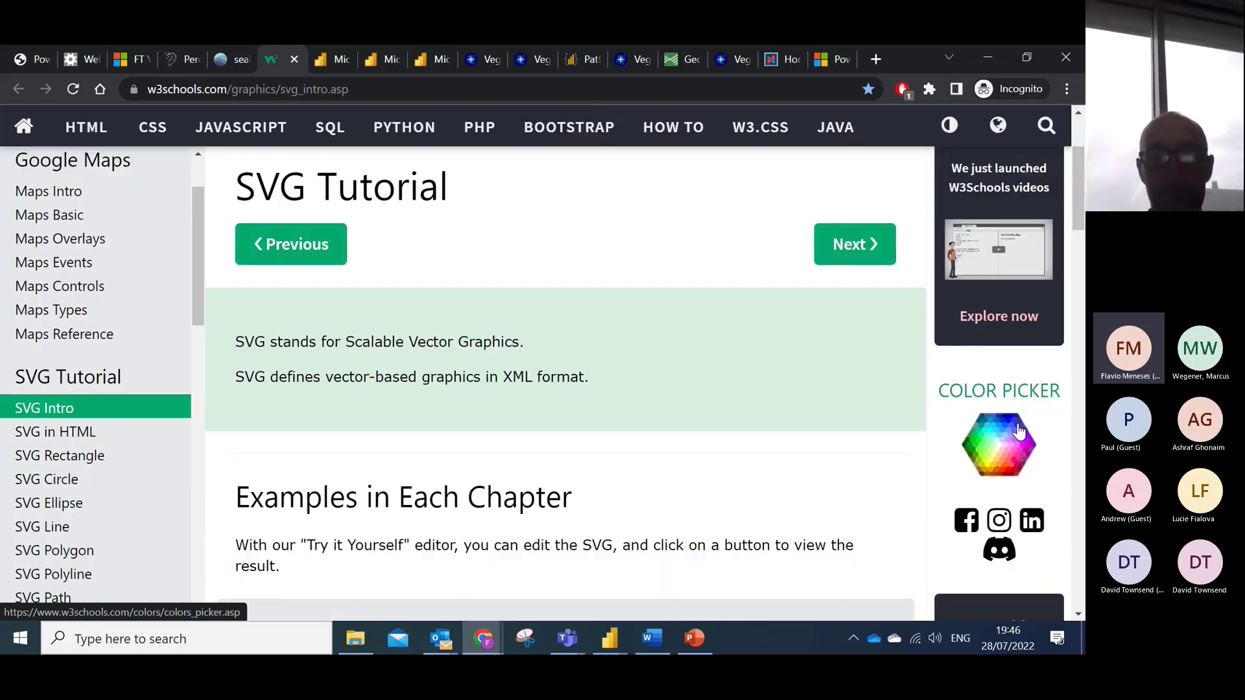
{"action": "scroll", "coordinate": [990, 443], "scroll_direction": "down", "scroll_amount": 8}
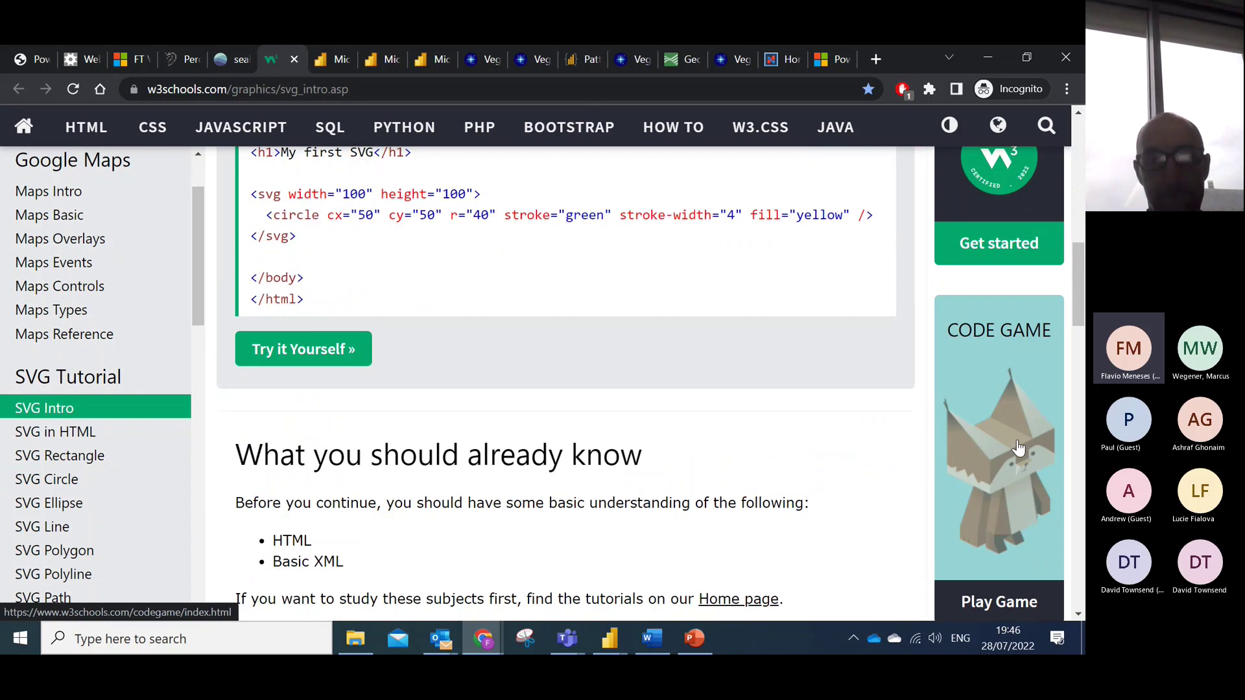
{"action": "scroll", "coordinate": [1015, 447], "scroll_direction": "up", "scroll_amount": 1}
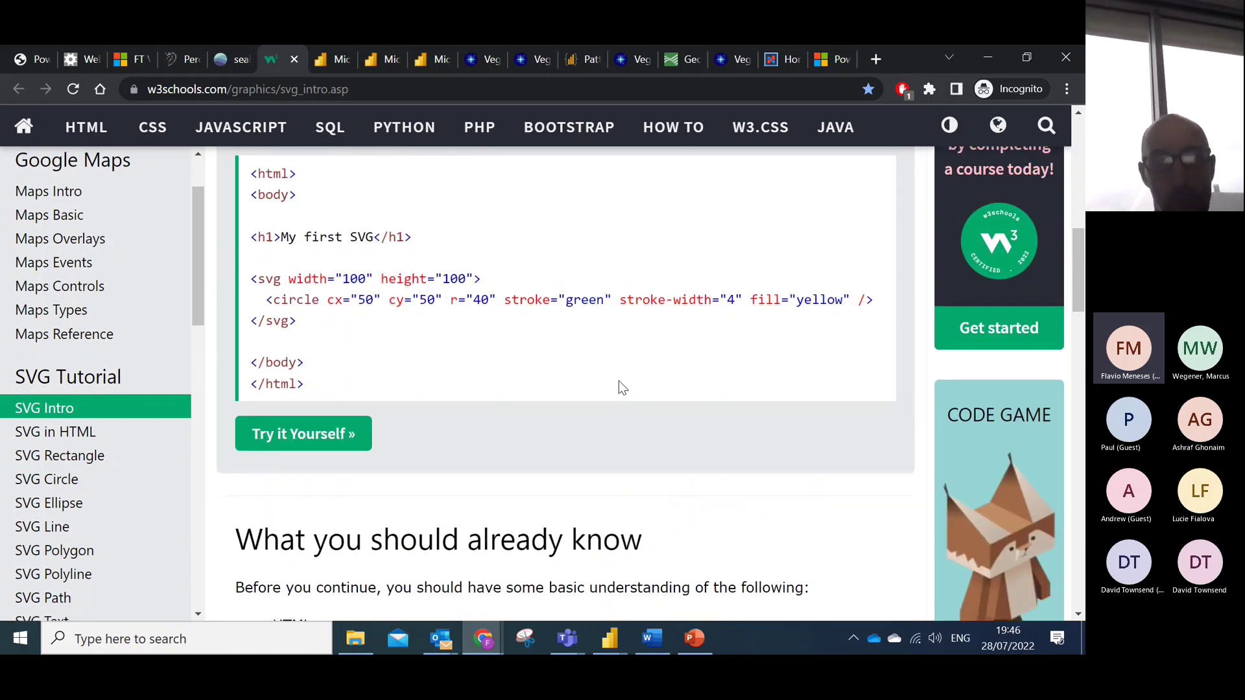
{"action": "left_click", "coordinate": [354, 435]}
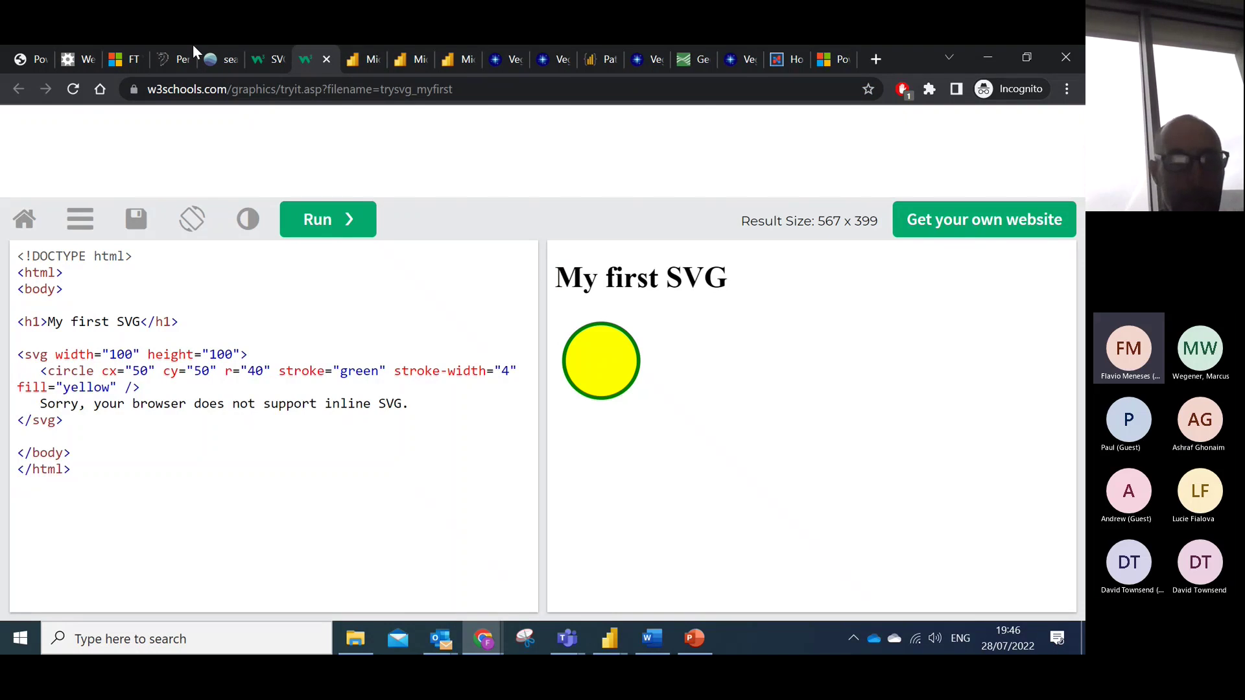
Set the example circle's stroke to black and its fill to red, and run the code.
{"action": "left_click_drag", "start_coordinate": [331, 467], "coordinate": [6, 263]}
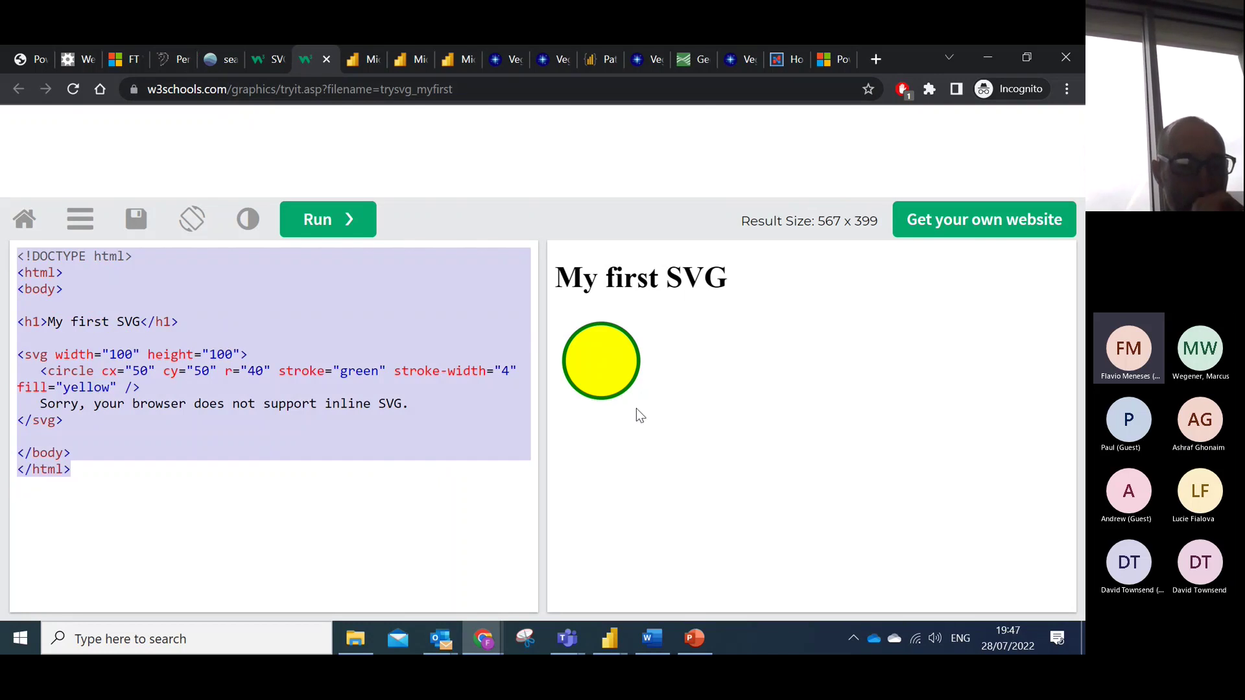
{"action": "double_click", "coordinate": [359, 371]}
{"action": "type", "text": "black"}
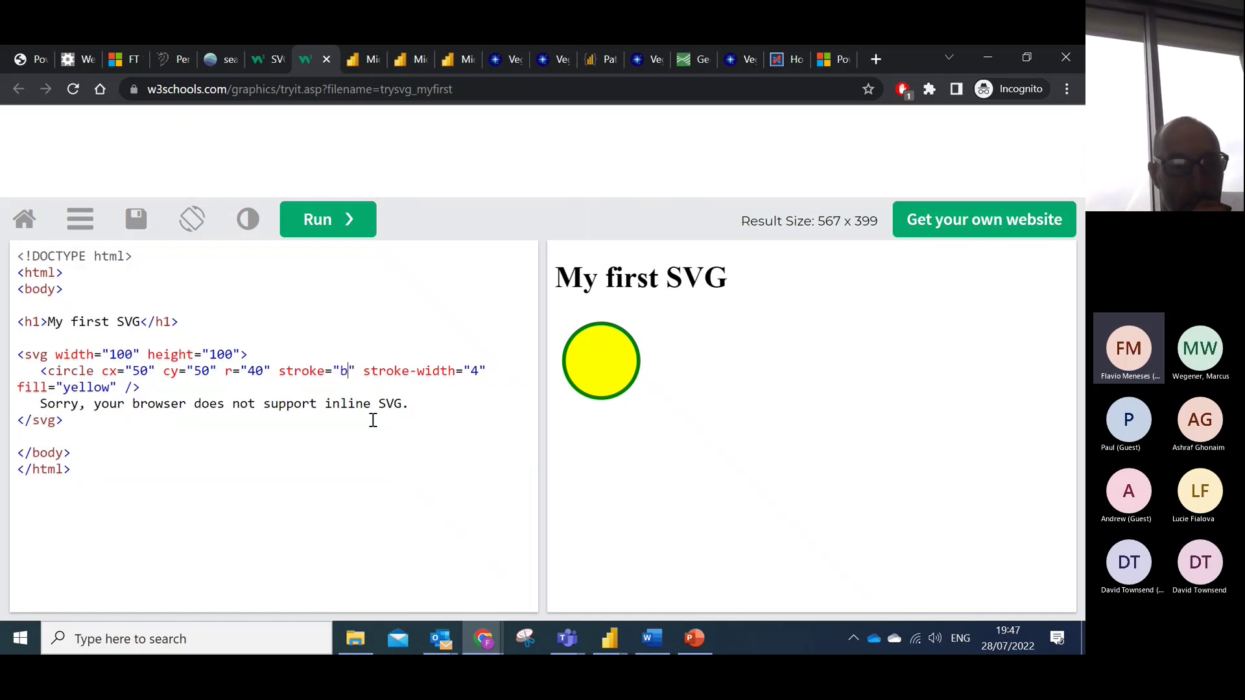
{"action": "double_click", "coordinate": [88, 387]}
{"action": "type", "text": "red"}
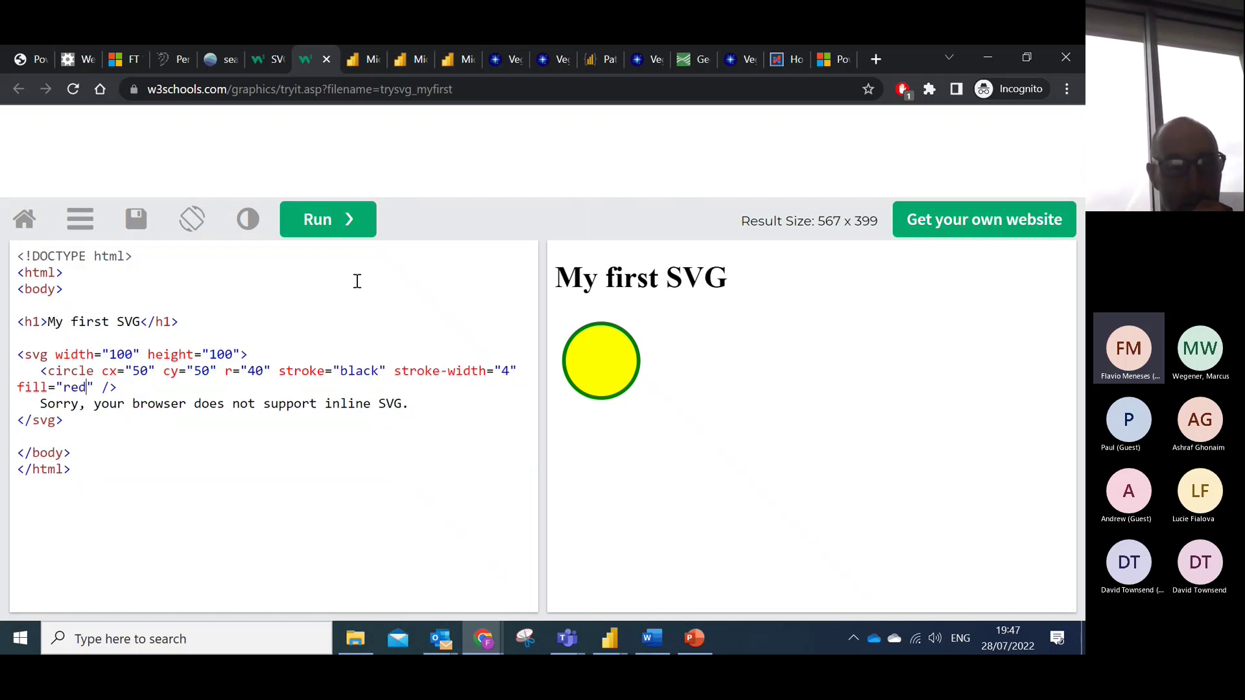
{"action": "left_click", "coordinate": [336, 235]}
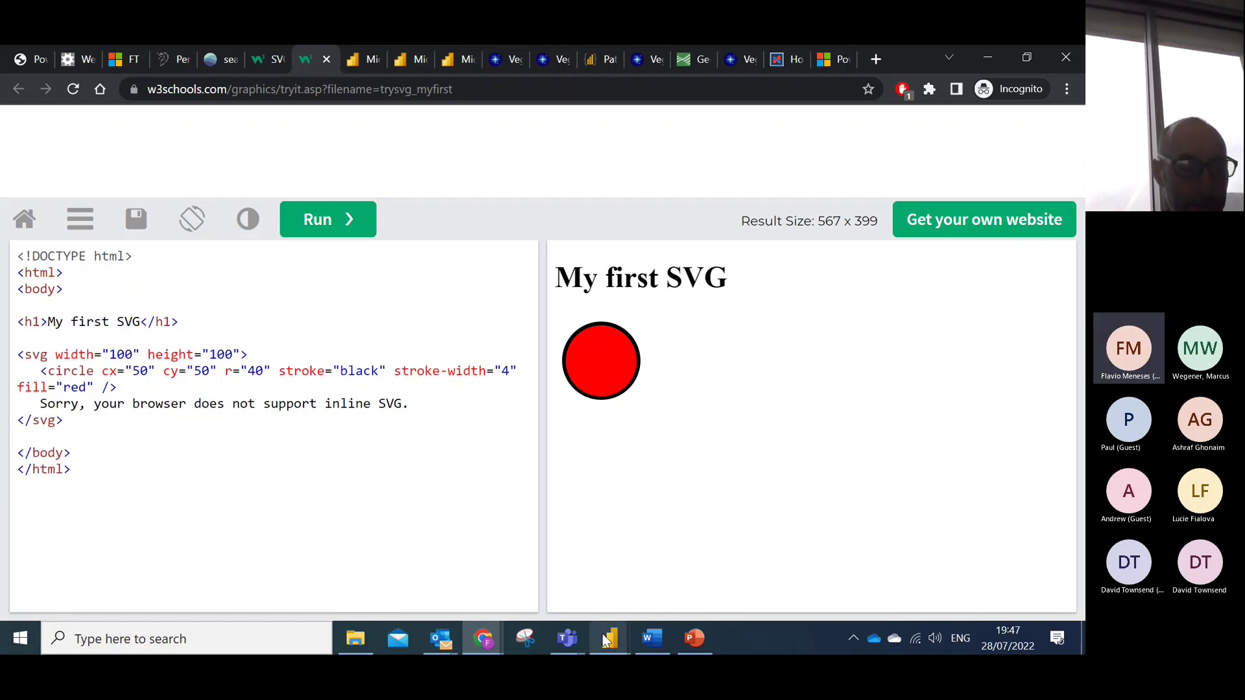
Switch to the Advanced Visuals report in Power BI Desktop and show its SVG page with the options for getting more visuals.
{"action": "mouse_move", "coordinate": [609, 633]}
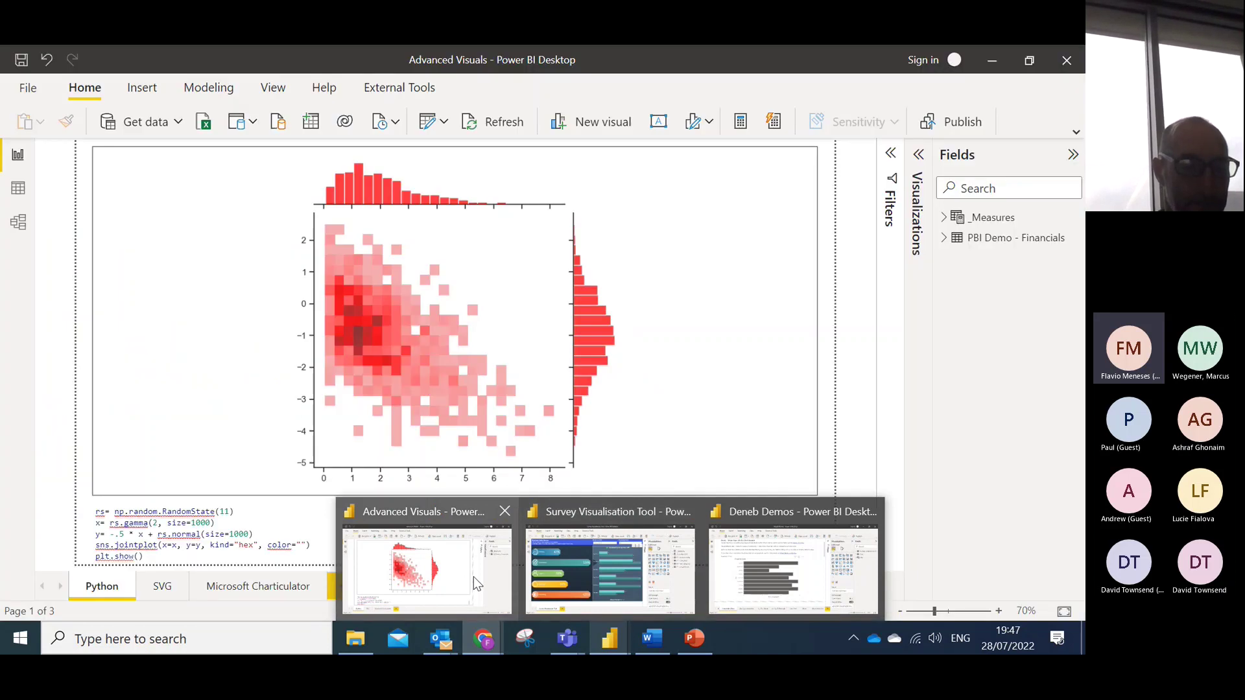
{"action": "left_click", "coordinate": [477, 584]}
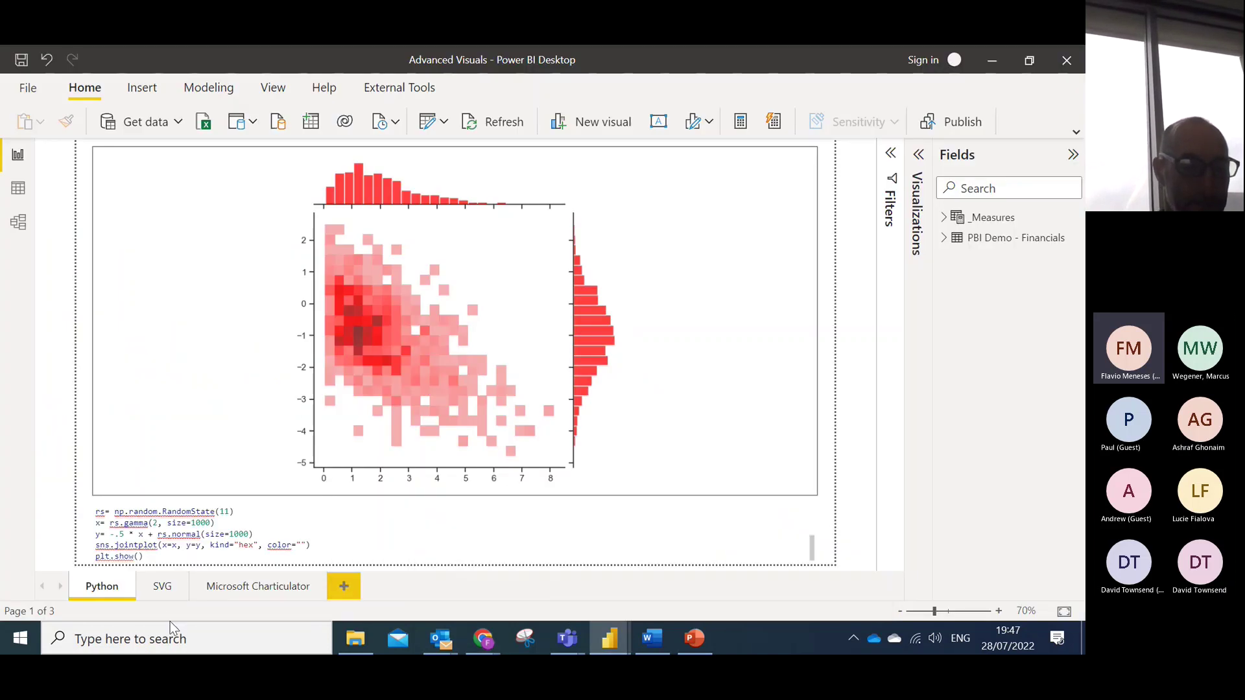
{"action": "left_click", "coordinate": [162, 588]}
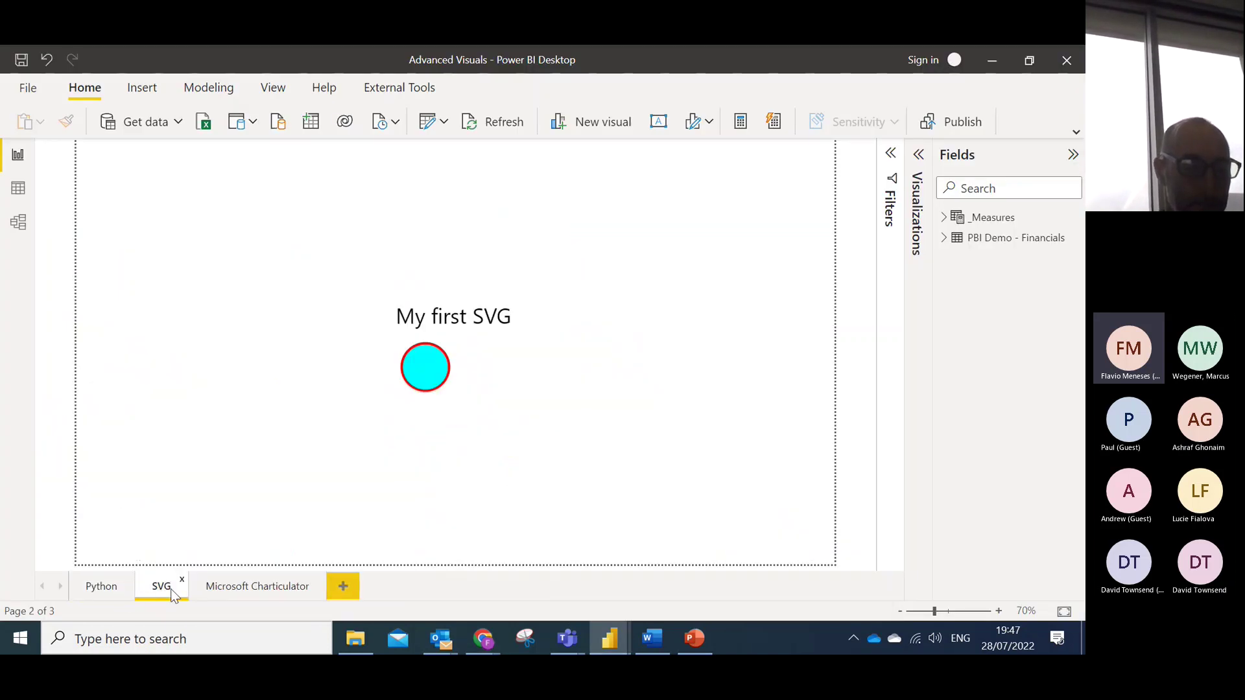
{"action": "left_click", "coordinate": [920, 156]}
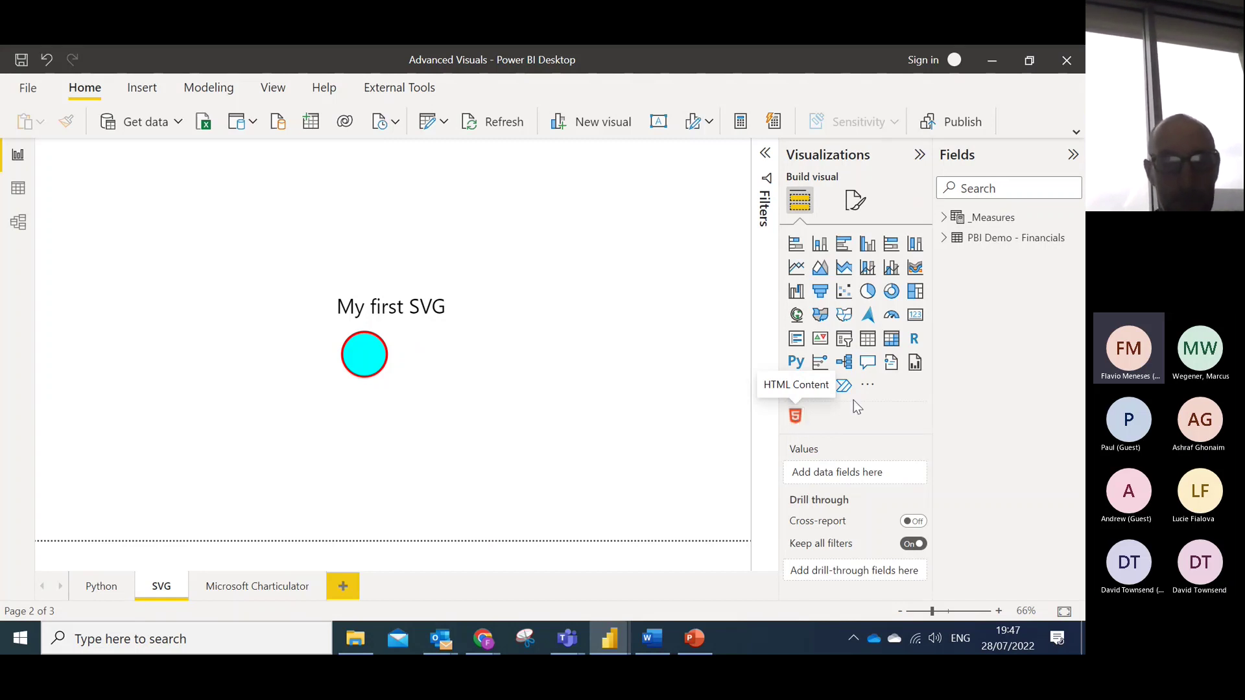
{"action": "left_click", "coordinate": [869, 386]}
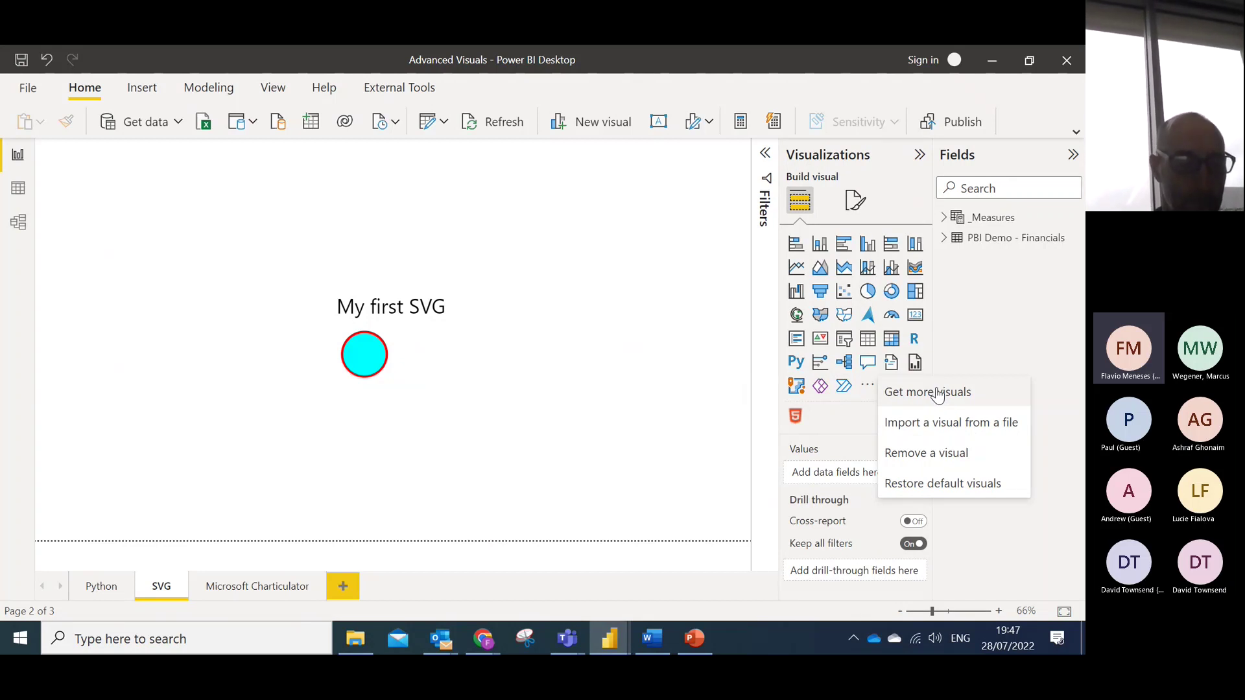
Open the SVG Test measure from the _Measures table and highlight the HTML code in its formula.
{"action": "left_click", "coordinate": [943, 217]}
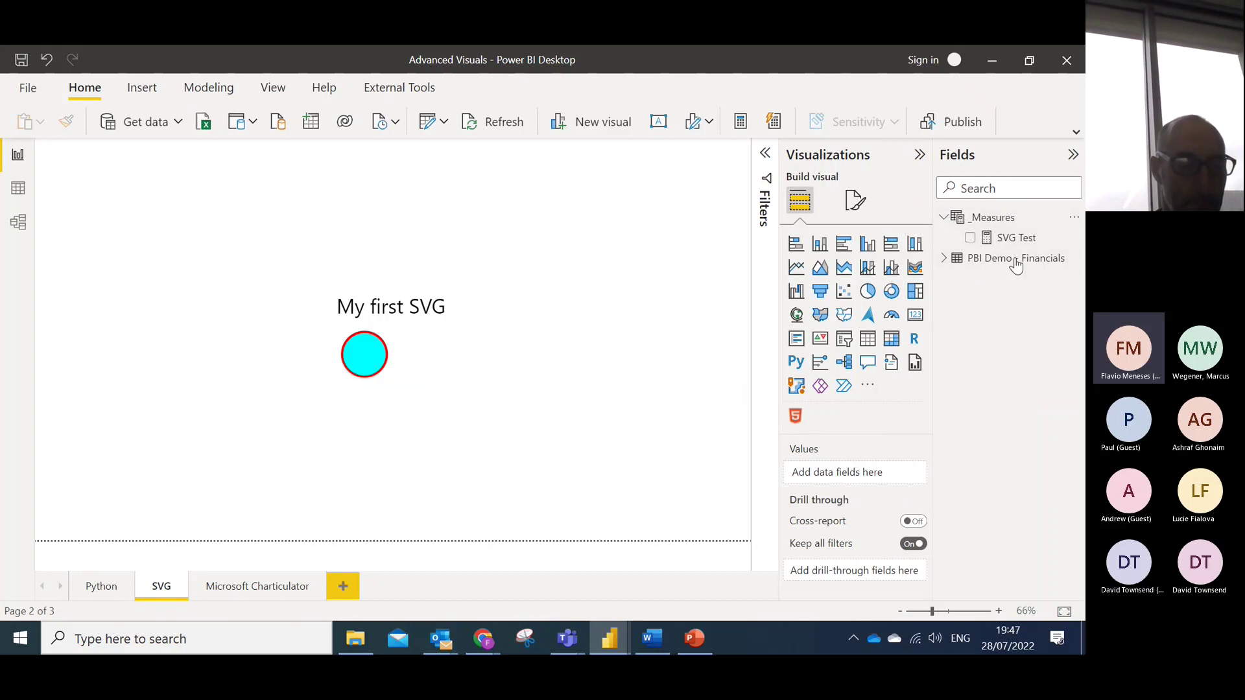
{"action": "left_click", "coordinate": [1003, 240]}
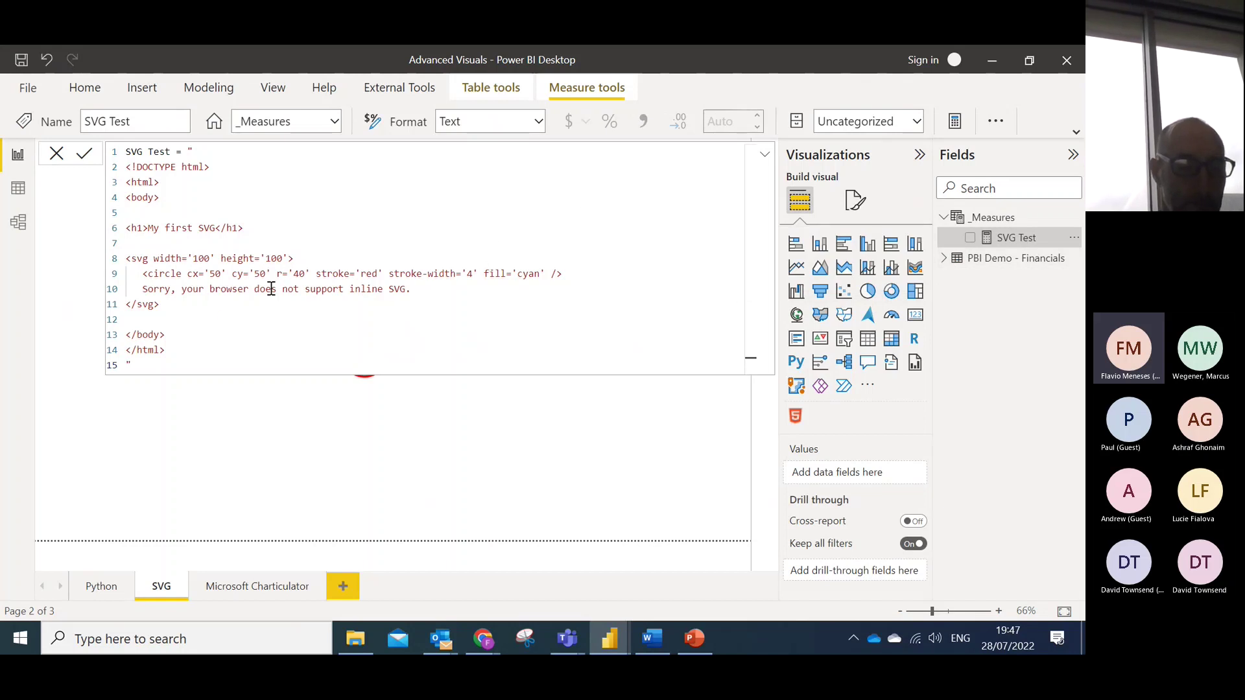
{"action": "left_click_drag", "start_coordinate": [204, 351], "coordinate": [144, 182]}
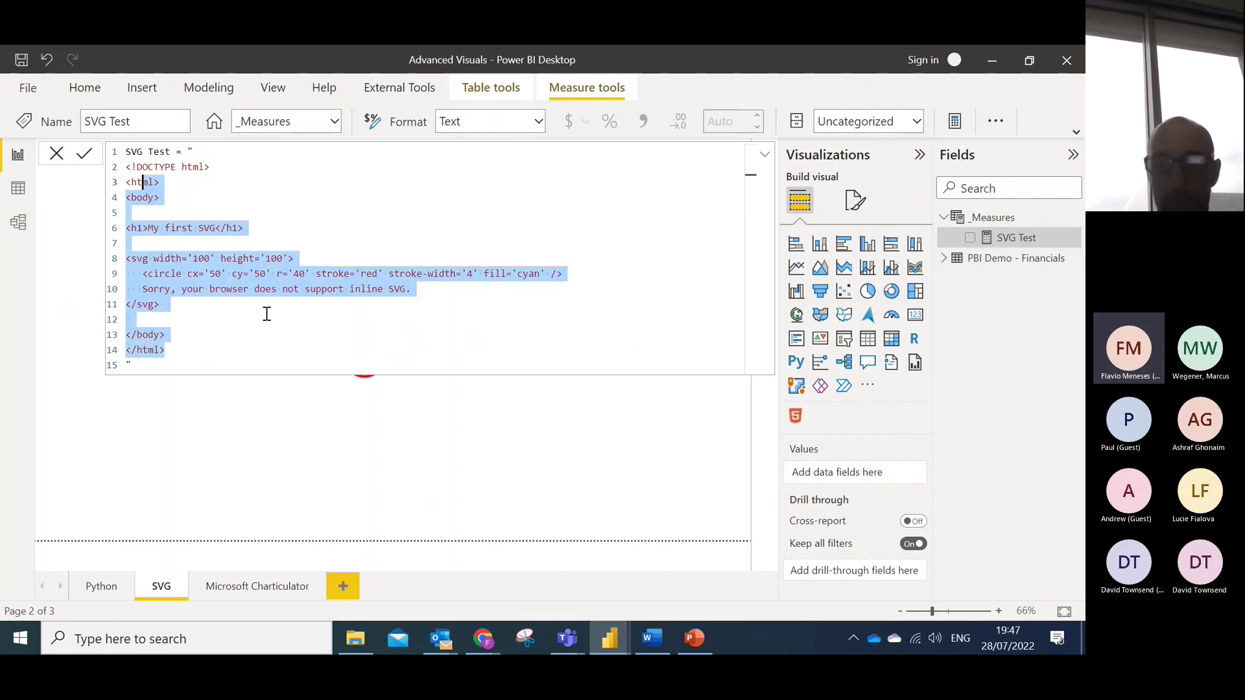
{"action": "left_click", "coordinate": [297, 305]}
Set the circle's stroke to blue and its fill to black in the SVG Test measure, commit the formula and collapse the editor.
{"action": "double_click", "coordinate": [371, 274]}
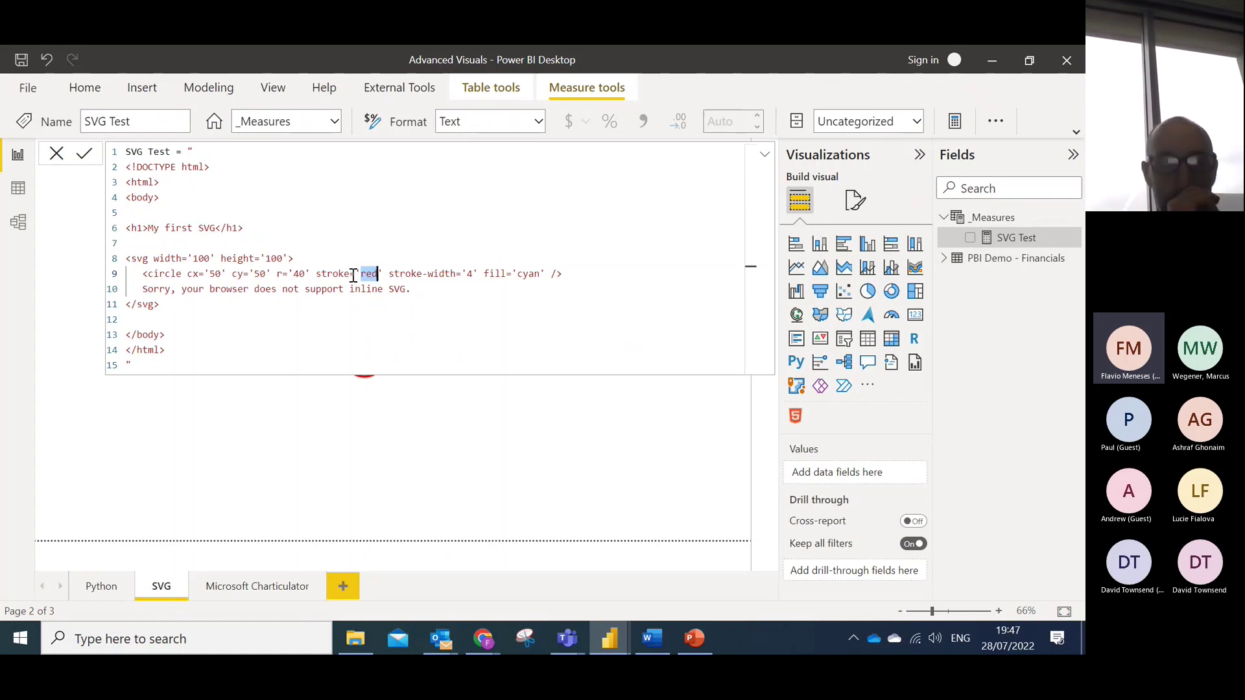
{"action": "type", "text": "blue"}
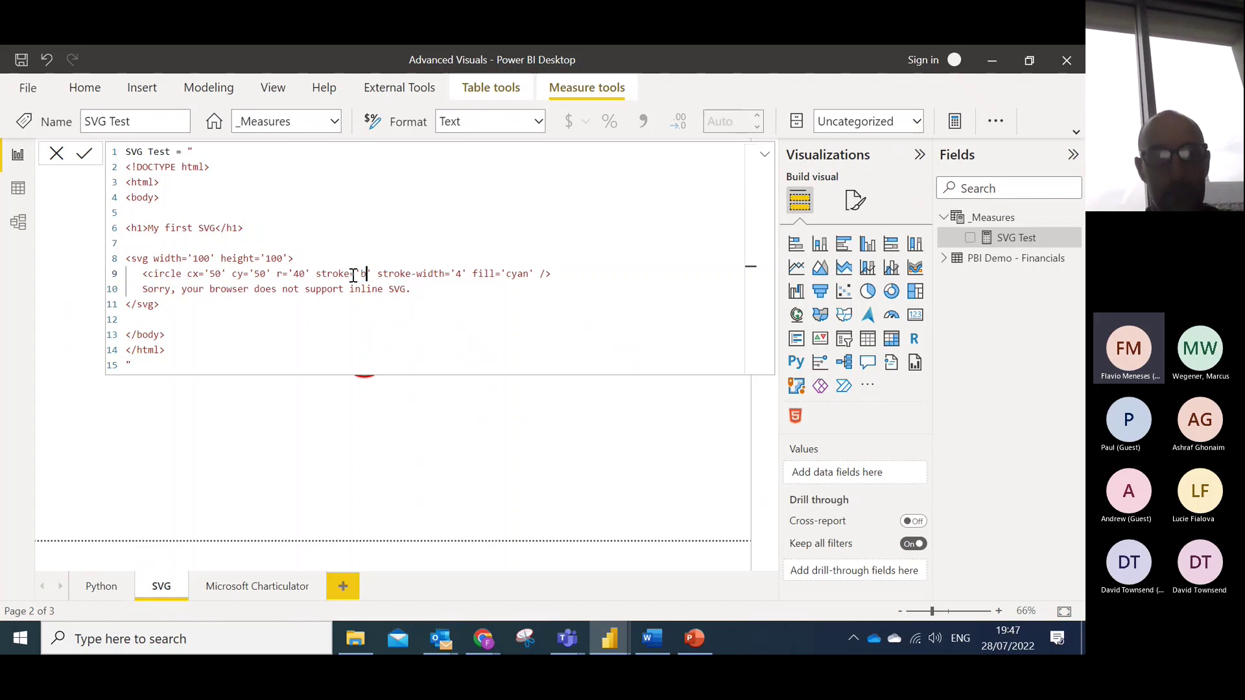
{"action": "double_click", "coordinate": [533, 274]}
{"action": "type", "text": "black"}
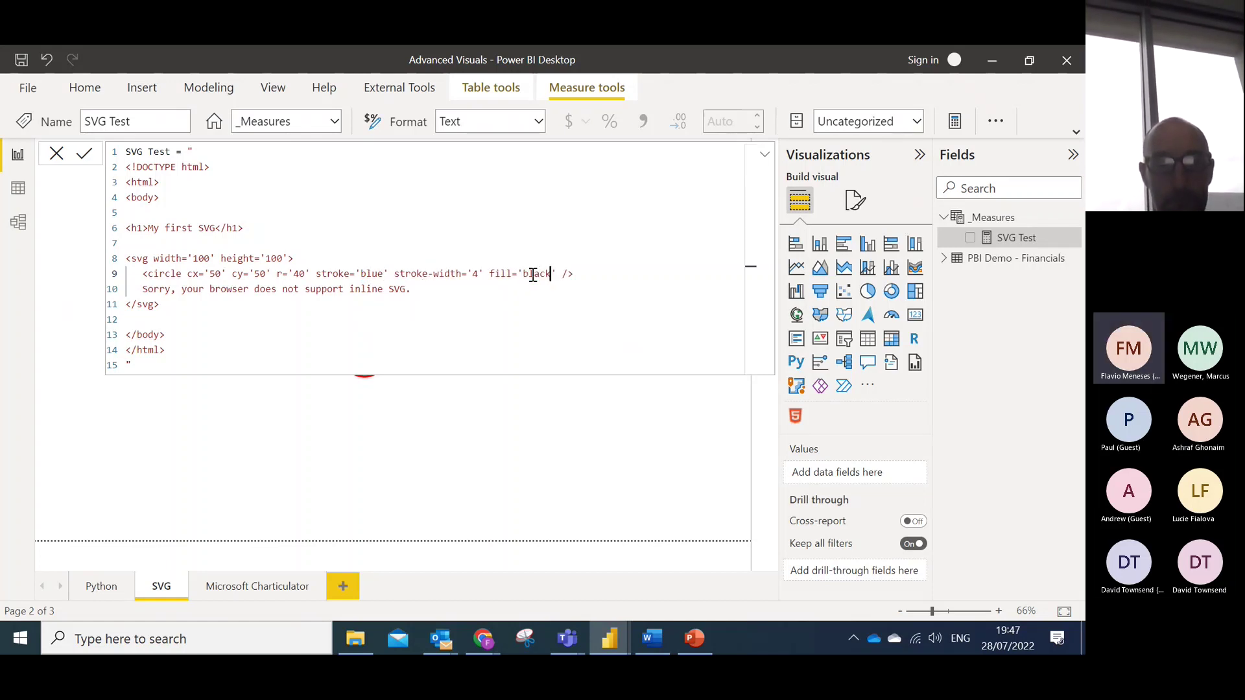
{"action": "left_click", "coordinate": [84, 156]}
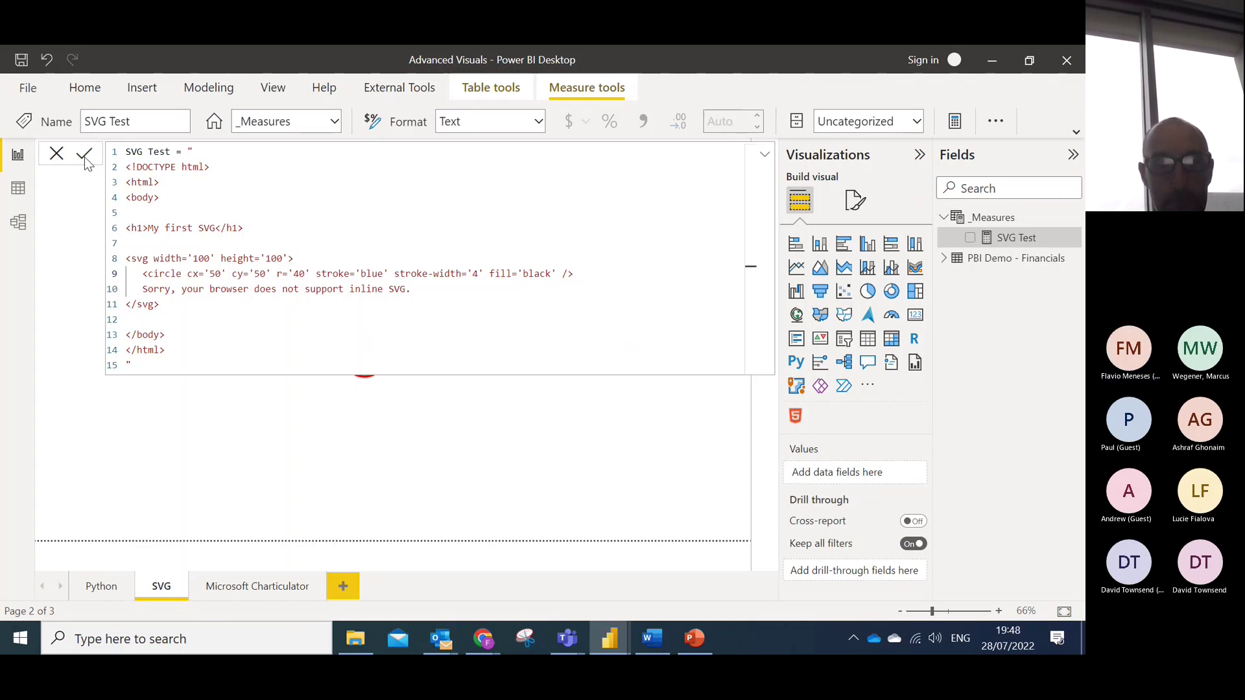
{"action": "left_click", "coordinate": [765, 153]}
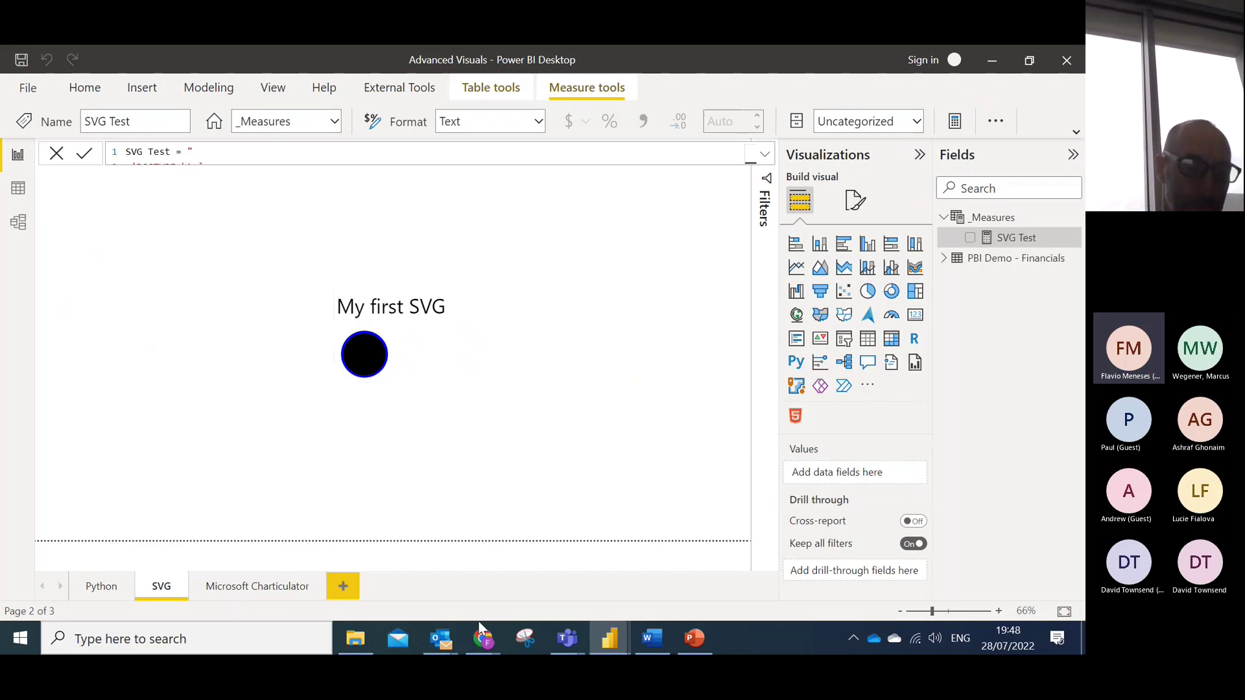
Switch to Chrome, open the Premier League Fantasy Power BI report and reload it so the images load.
{"action": "mouse_move", "coordinate": [483, 640]}
{"action": "left_click", "coordinate": [518, 590]}
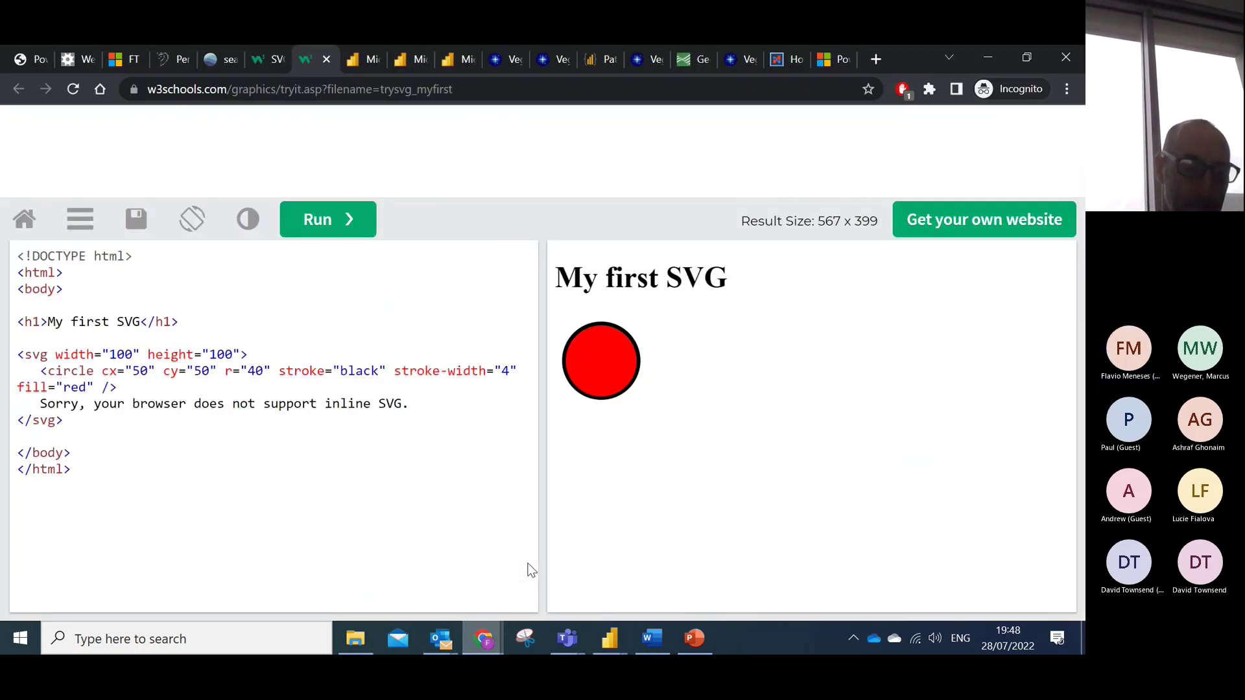
{"action": "left_click", "coordinate": [350, 63]}
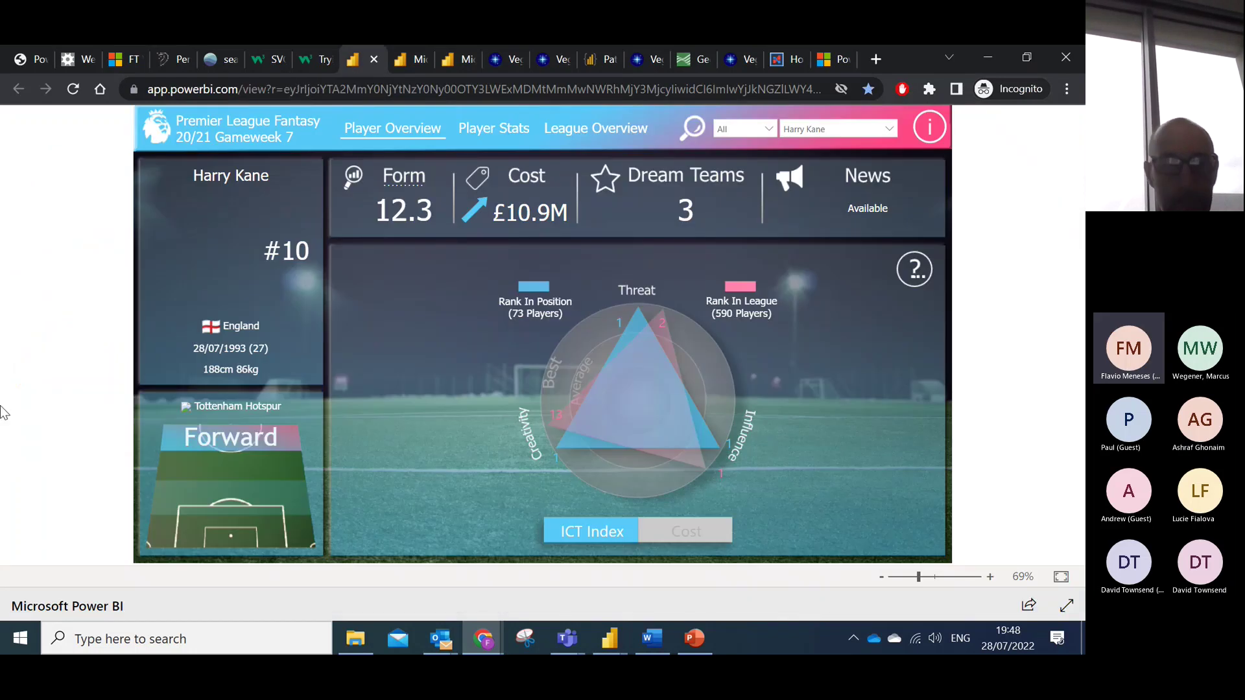
{"action": "left_click", "coordinate": [73, 89]}
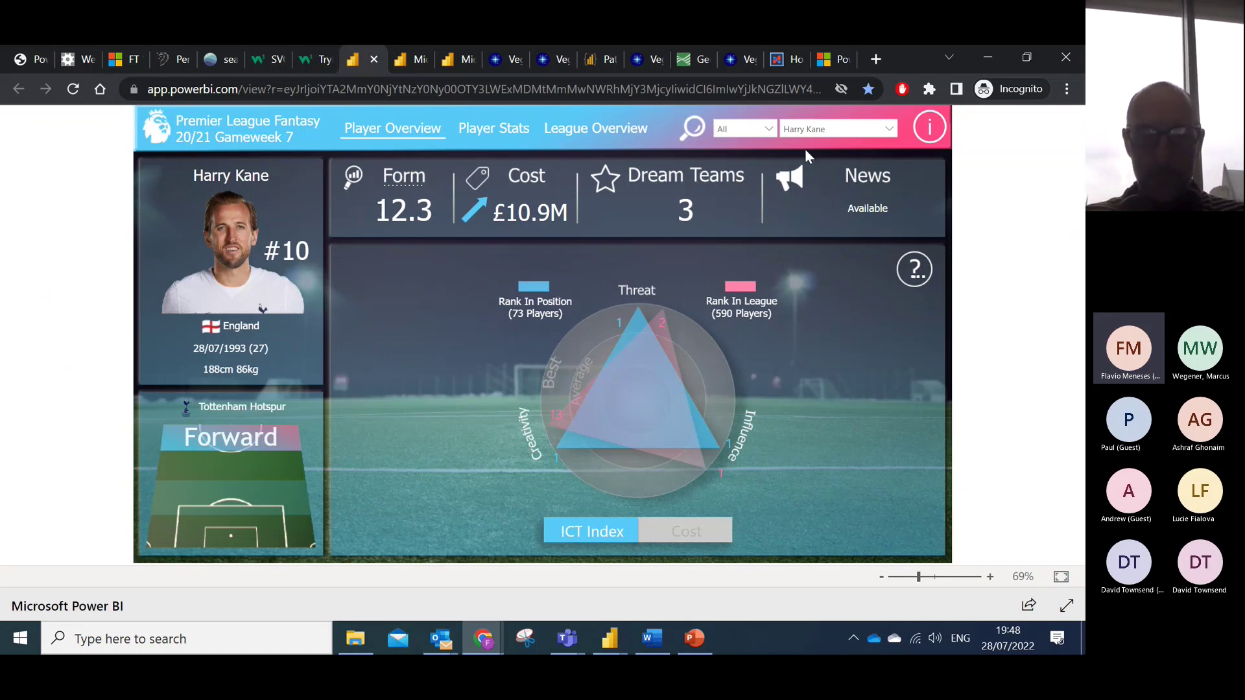
Filter the Player Overview page to Aboubakar Kamara and change the selected player to Aaron Ramsdale.
{"action": "left_click", "coordinate": [838, 132]}
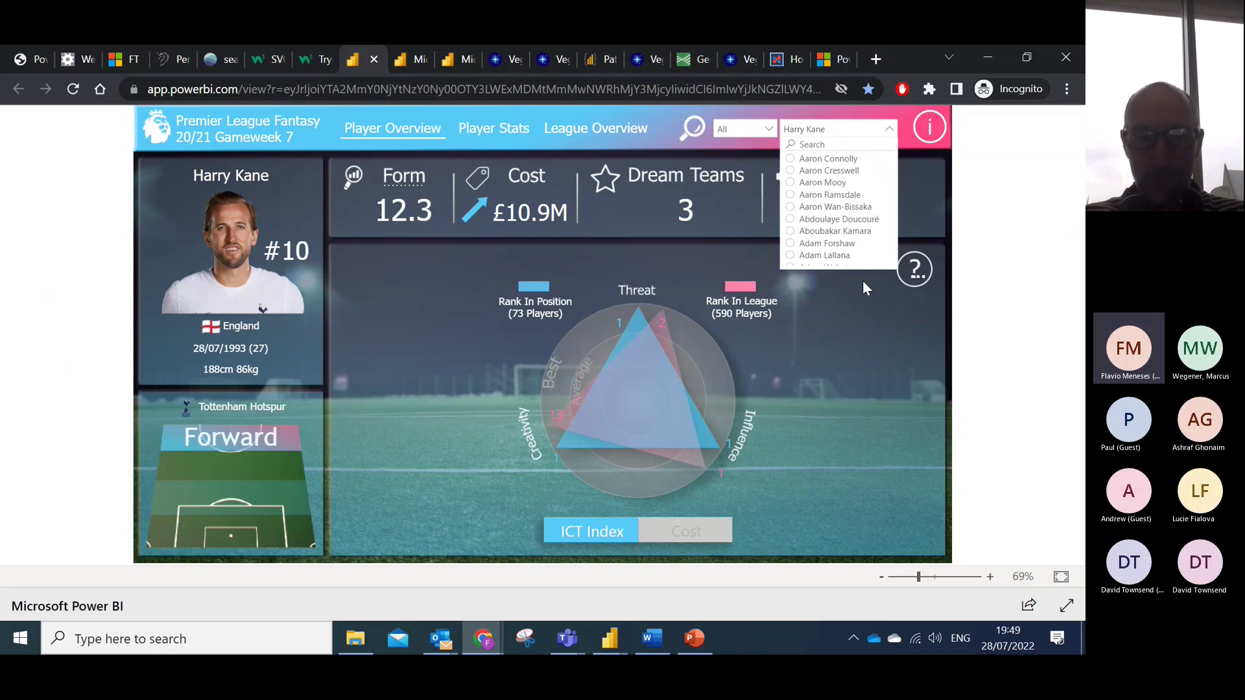
{"action": "left_click", "coordinate": [837, 232]}
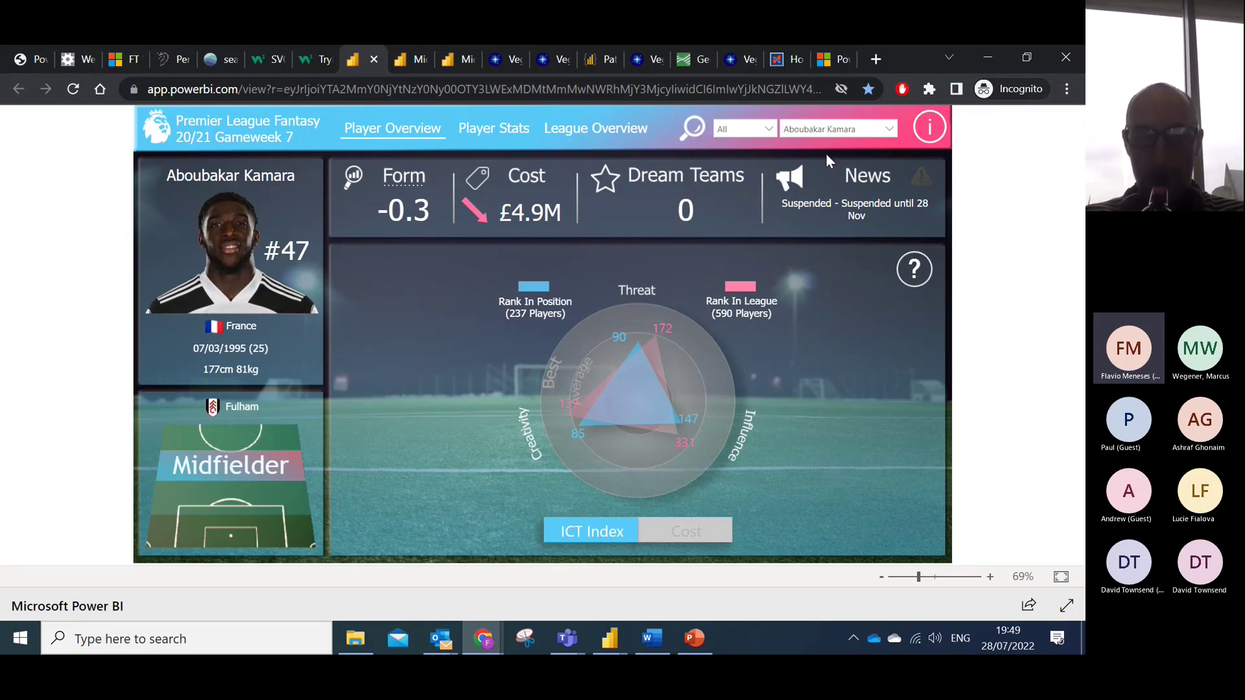
{"action": "left_click", "coordinate": [830, 128]}
{"action": "left_click", "coordinate": [831, 193]}
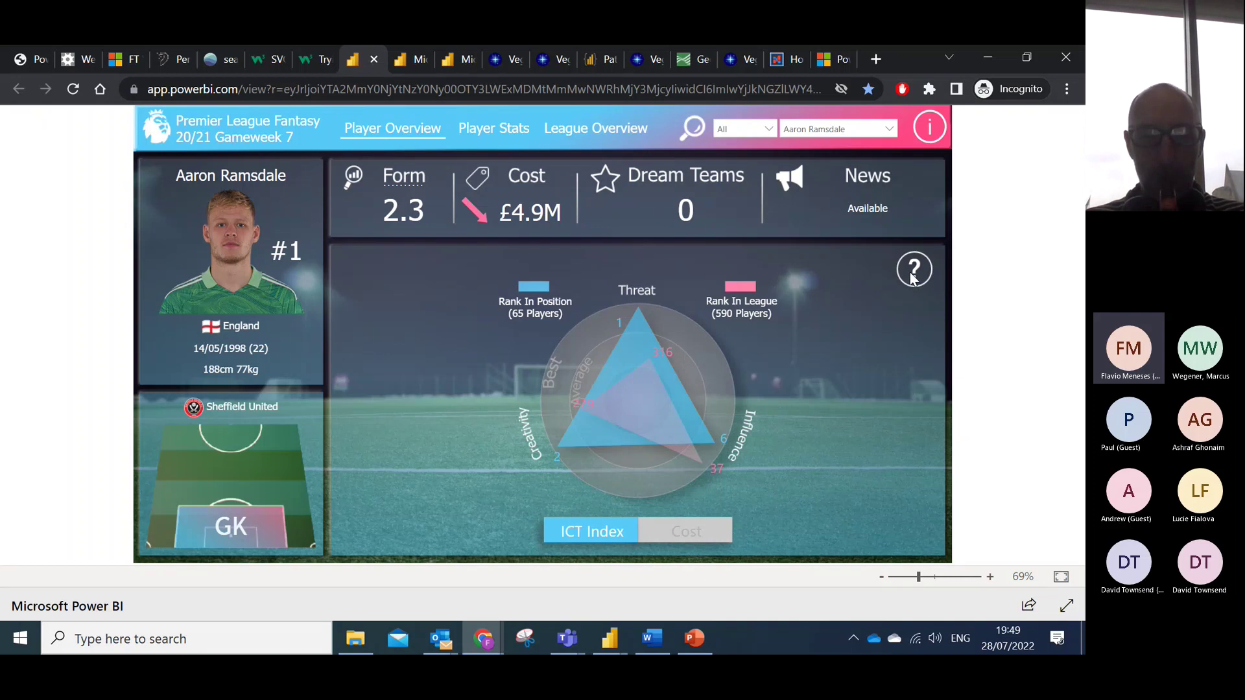
View Aaron Ramsdale's Cost chart, followed by his Player Stats page.
{"action": "mouse_move", "coordinate": [911, 278]}
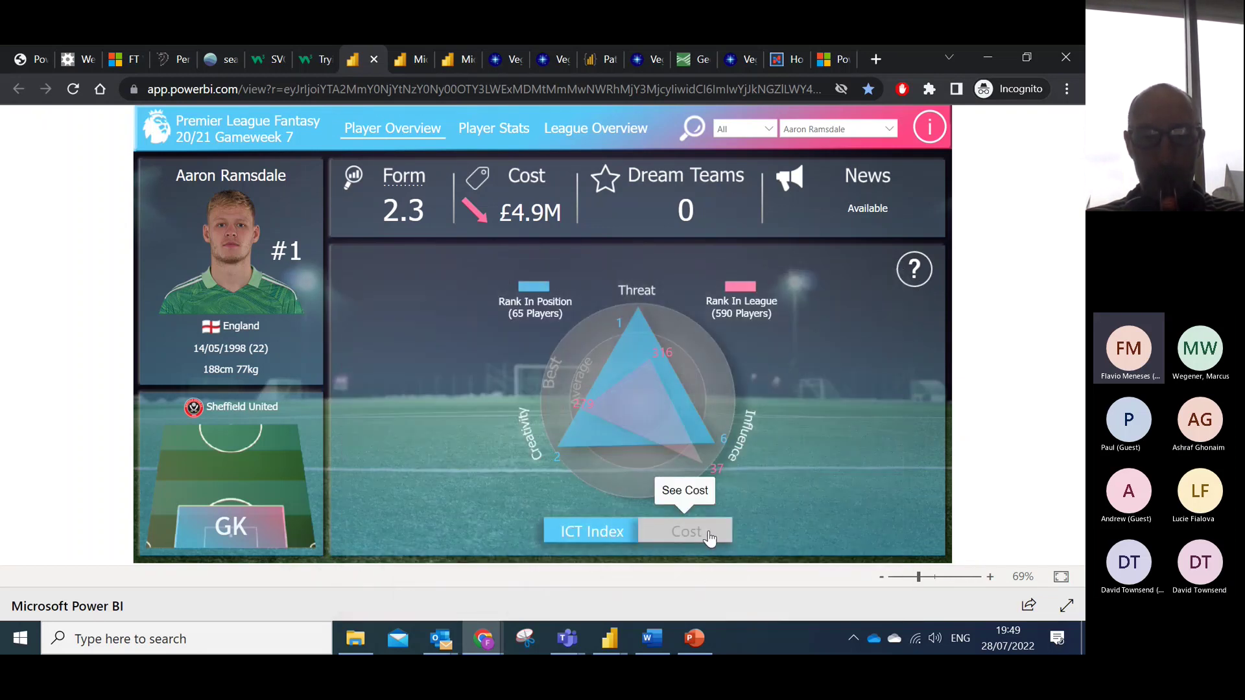
{"action": "left_click", "coordinate": [712, 538]}
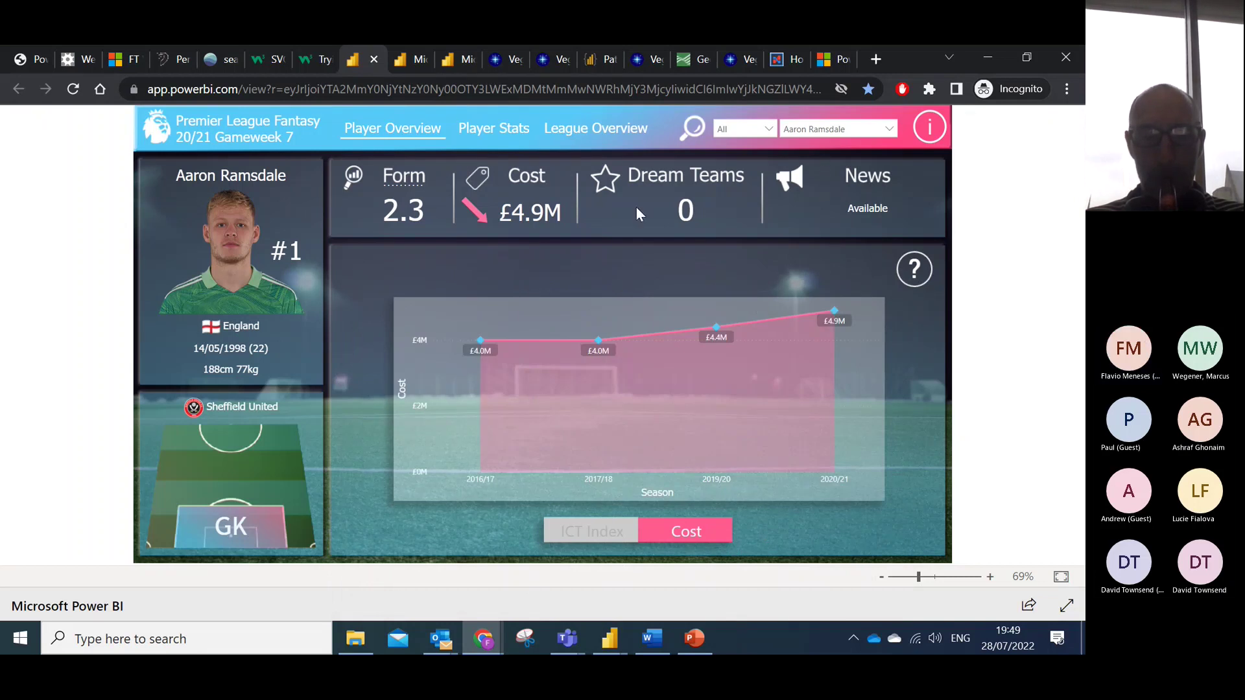
{"action": "left_click", "coordinate": [521, 146]}
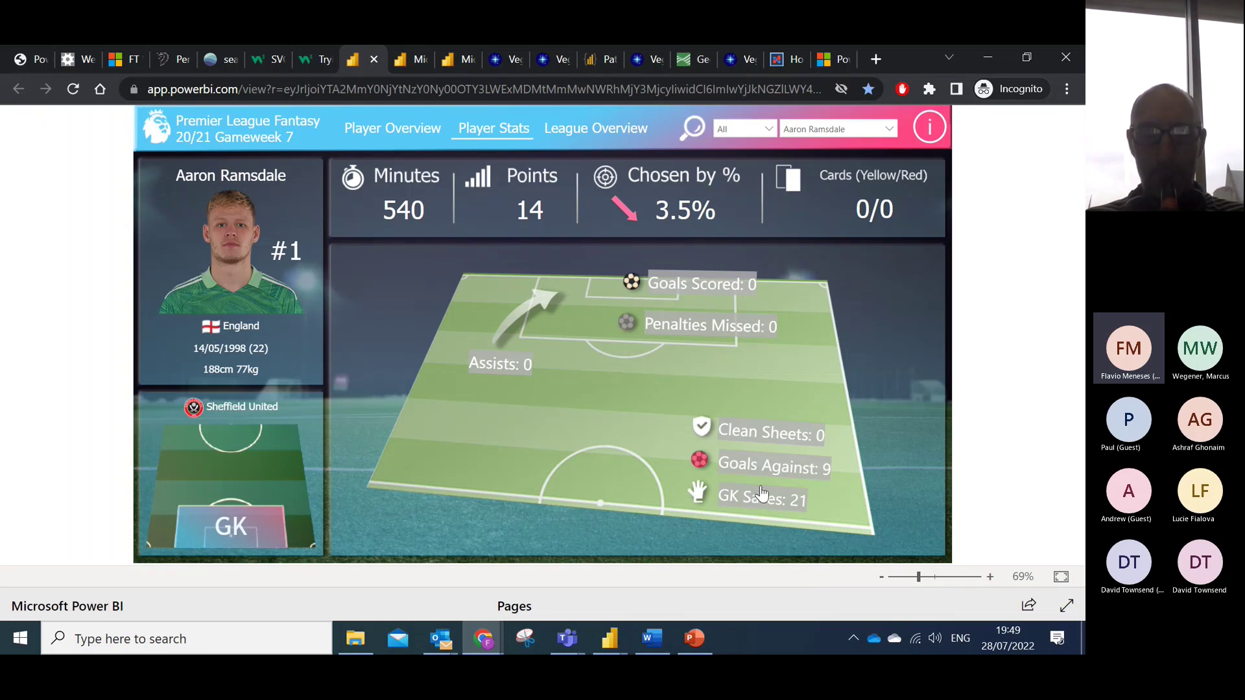
Open the League Overview page and raise the minimum of the Total Points filter to 34.
{"action": "left_click", "coordinate": [611, 150]}
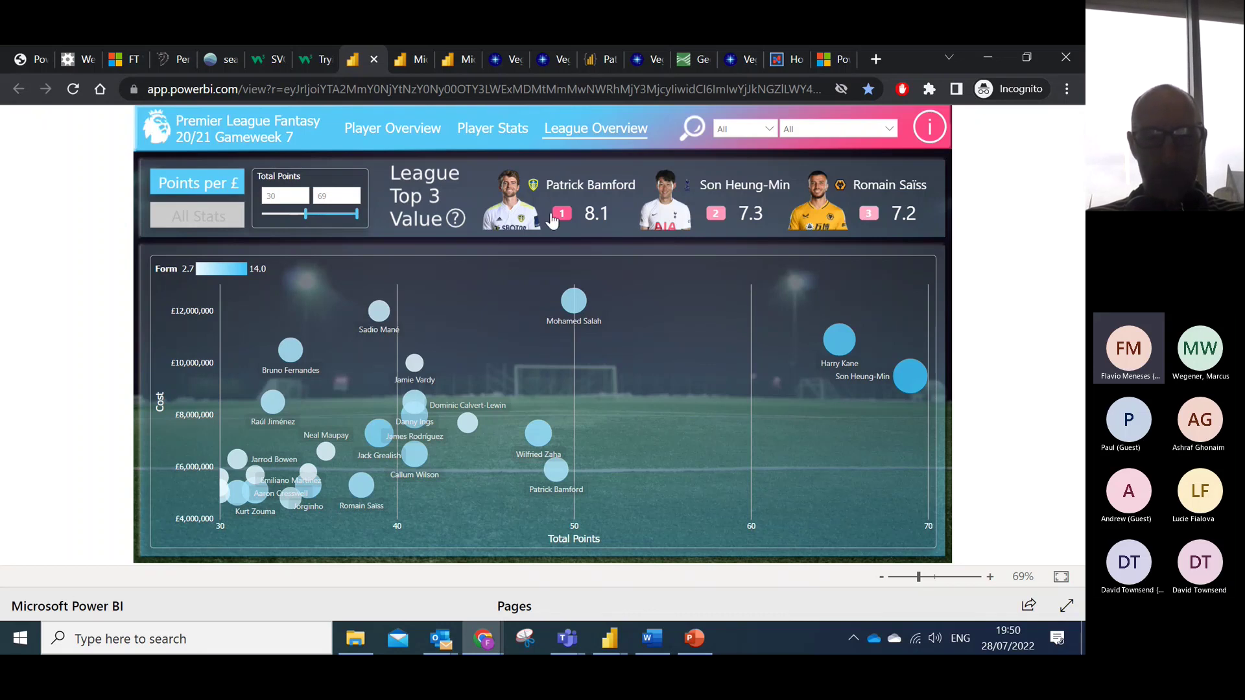
{"action": "mouse_move", "coordinate": [305, 223]}
{"action": "left_mouse_down"}
{"action": "mouse_move", "coordinate": [329, 224]}
{"action": "mouse_move", "coordinate": [308, 220]}
{"action": "left_mouse_up"}
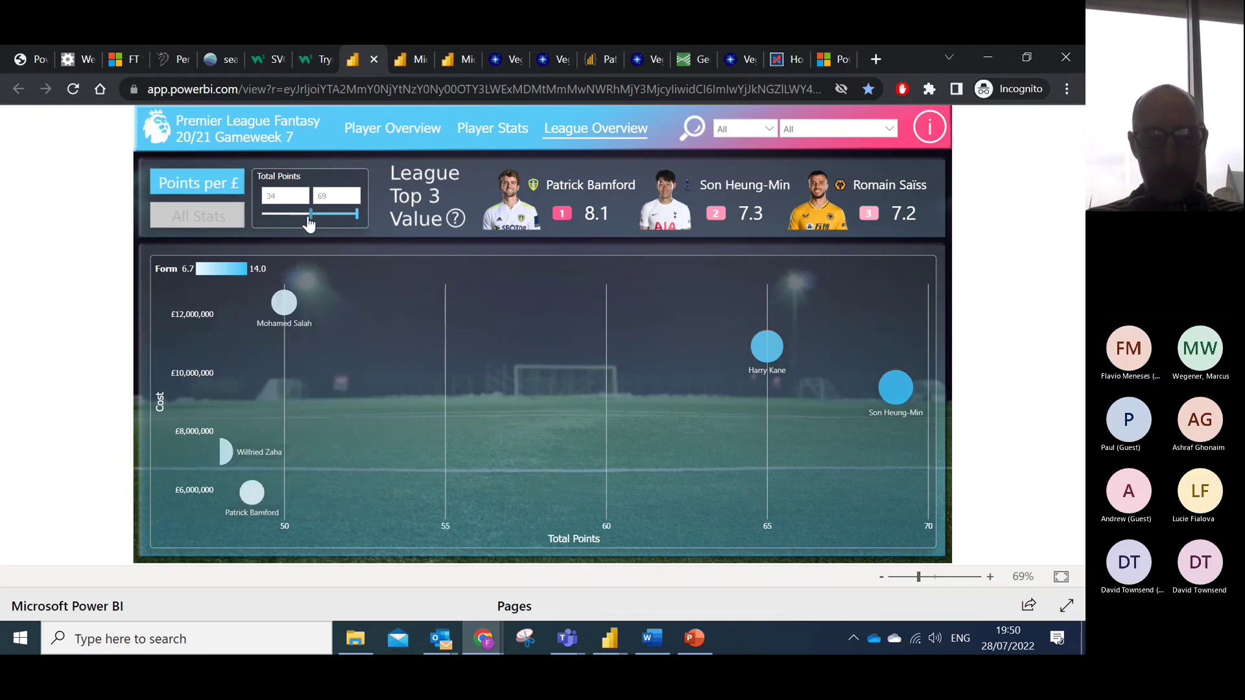
Show the All Stats table on the League Overview page and look through its list of players.
{"action": "left_click", "coordinate": [219, 222]}
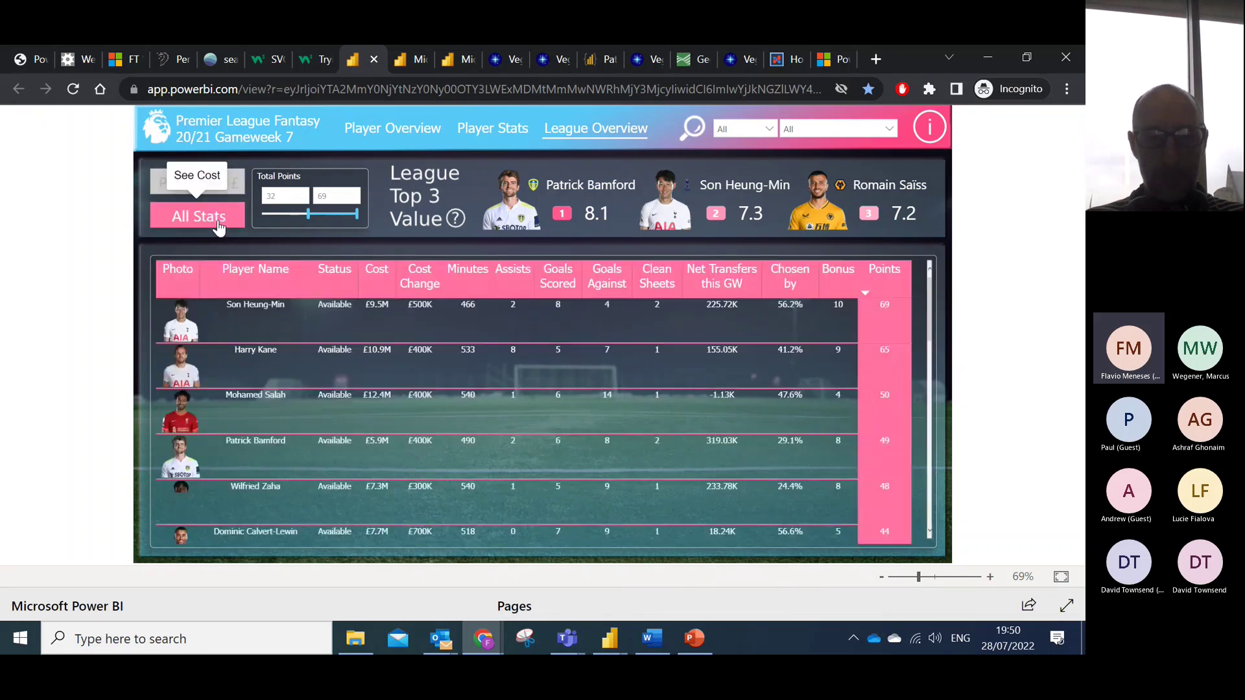
{"action": "scroll", "coordinate": [830, 367], "scroll_direction": "down", "scroll_amount": 1}
{"action": "scroll", "coordinate": [847, 368], "scroll_direction": "down", "scroll_amount": 10}
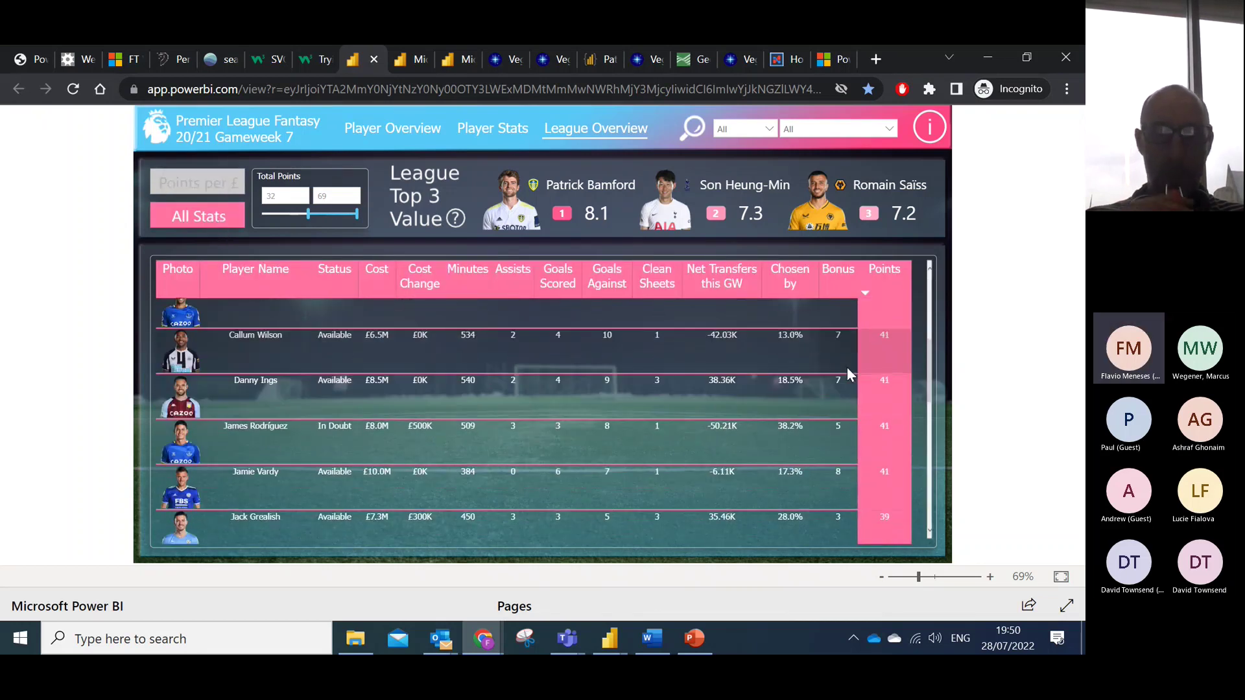
{"action": "scroll", "coordinate": [826, 409], "scroll_direction": "up", "scroll_amount": 8}
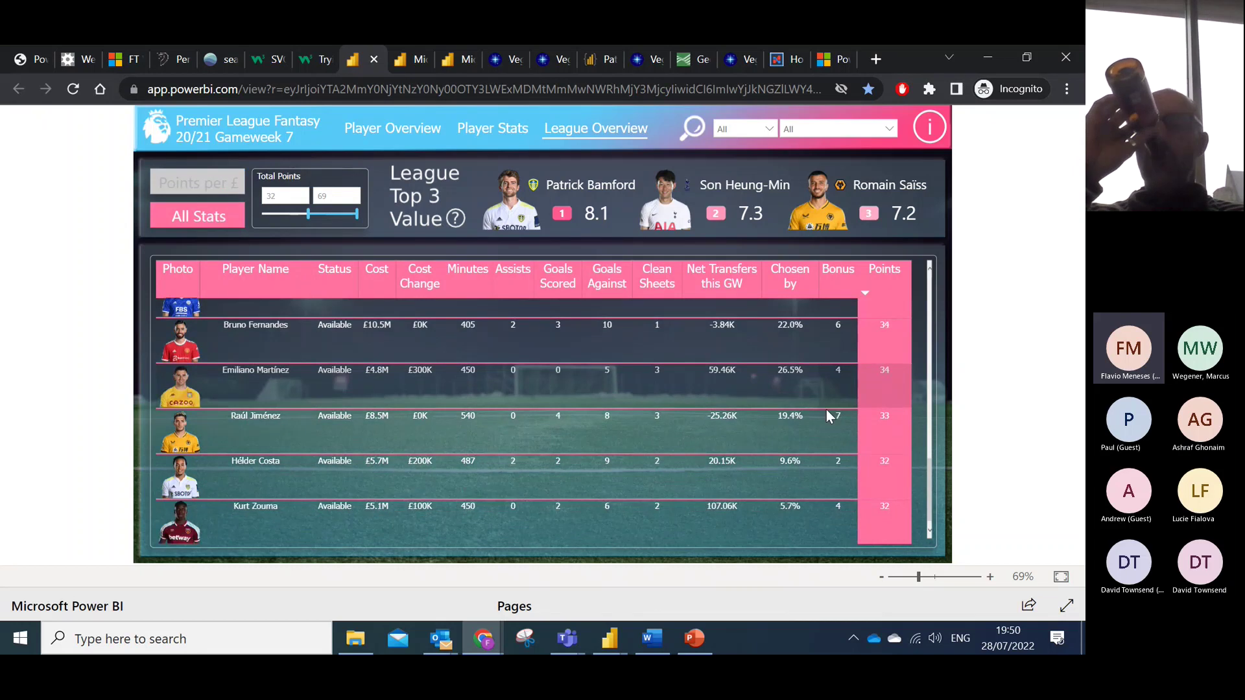
{"action": "scroll", "coordinate": [826, 410], "scroll_direction": "up", "scroll_amount": 3}
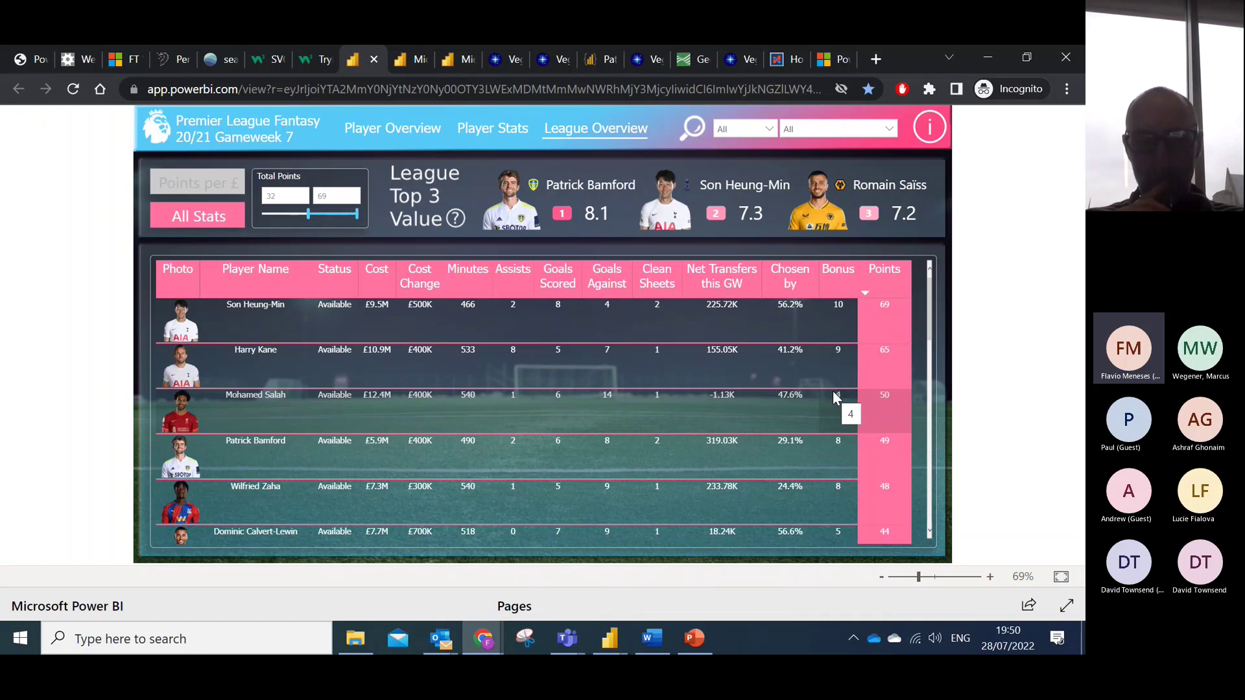
{"action": "scroll", "coordinate": [497, 408], "scroll_direction": "down", "scroll_amount": 1}
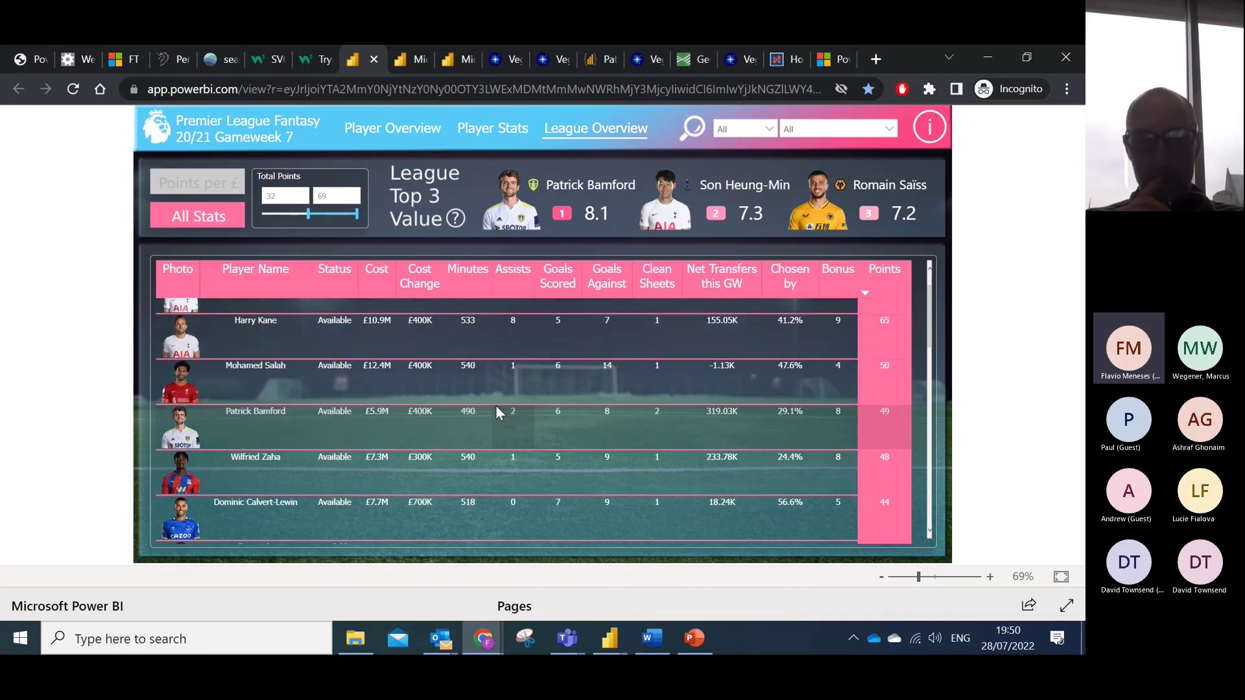
Open the train ticket report and examine its rounded corner and National Rail background up close before returning to 80% zoom.
{"action": "left_click", "coordinate": [403, 64]}
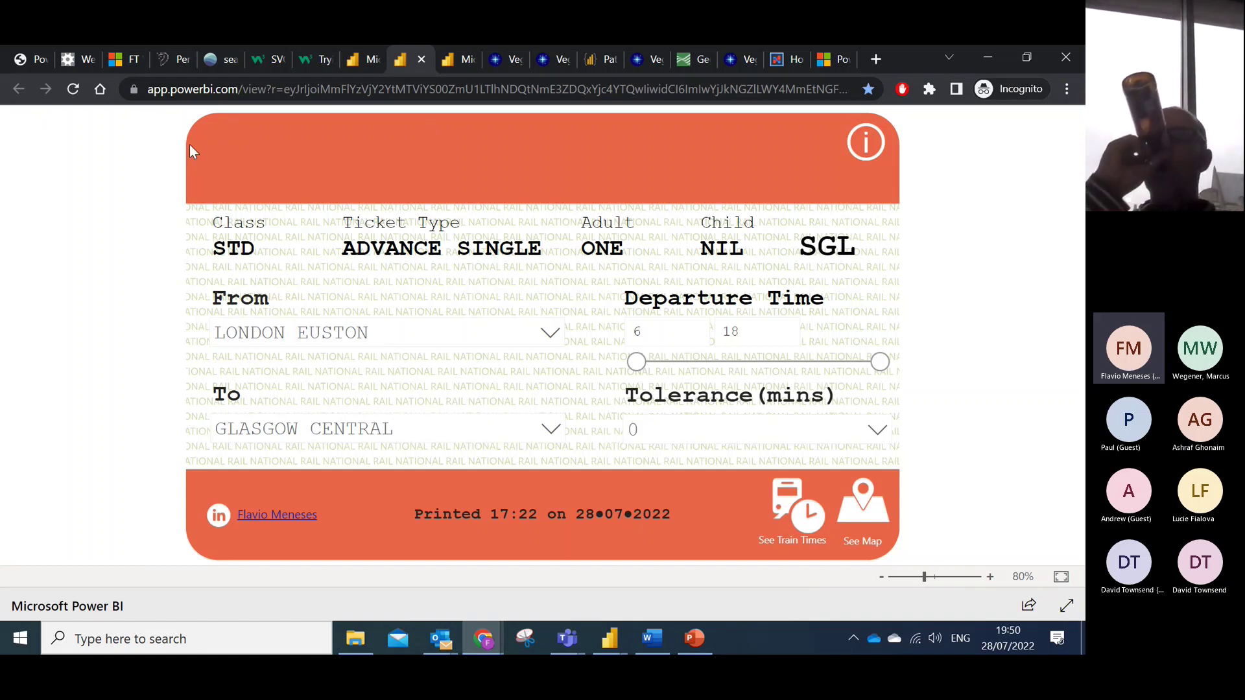
{"action": "scroll", "coordinate": [189, 144], "scroll_direction": "up", "scroll_amount": 6}
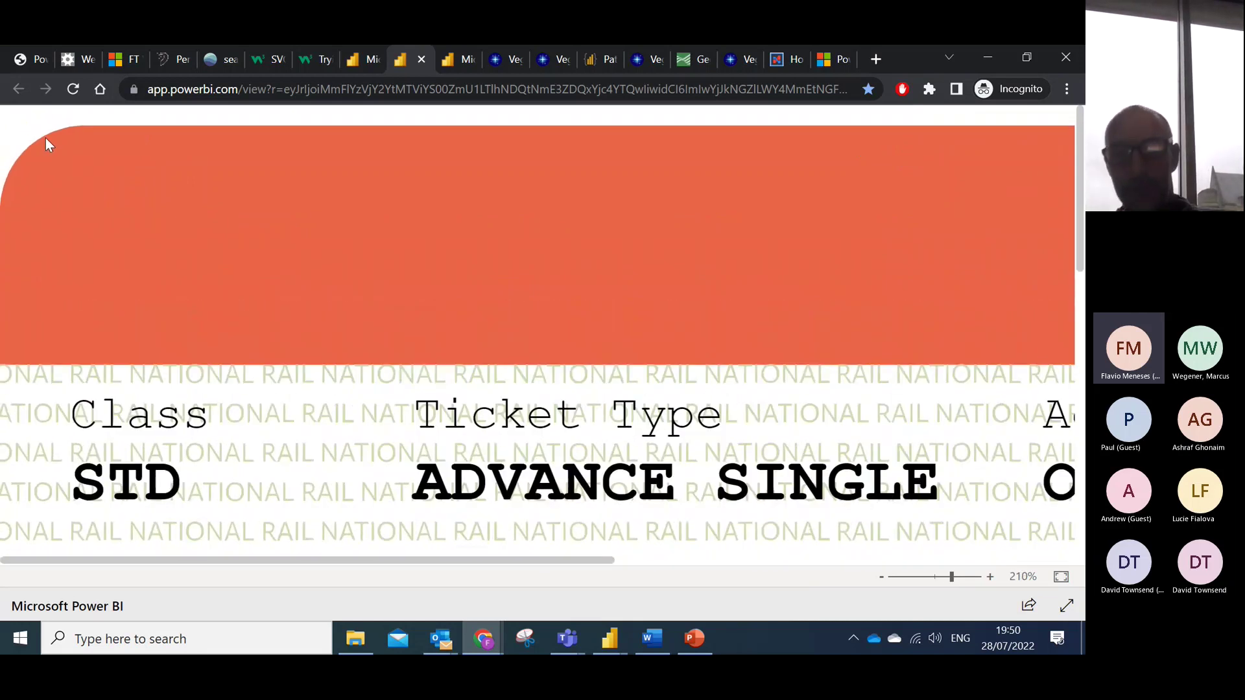
{"action": "scroll", "coordinate": [45, 138], "scroll_direction": "up", "scroll_amount": 1}
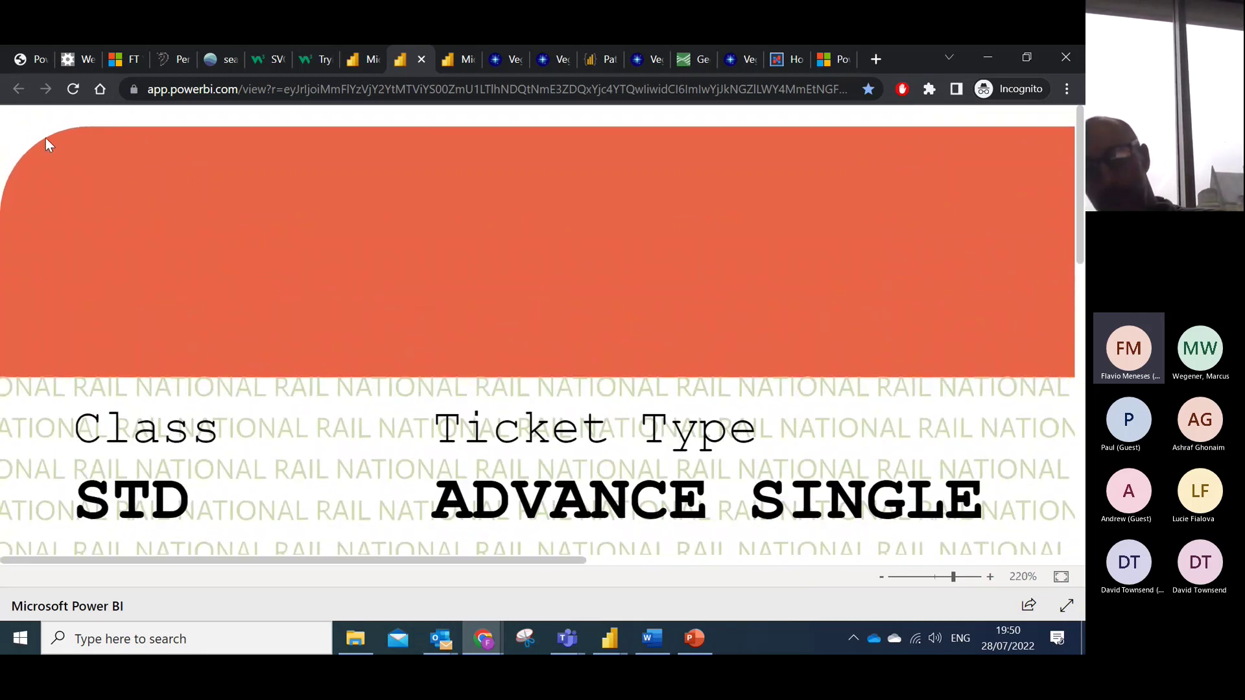
{"action": "scroll", "coordinate": [46, 138], "scroll_direction": "down", "scroll_amount": 4}
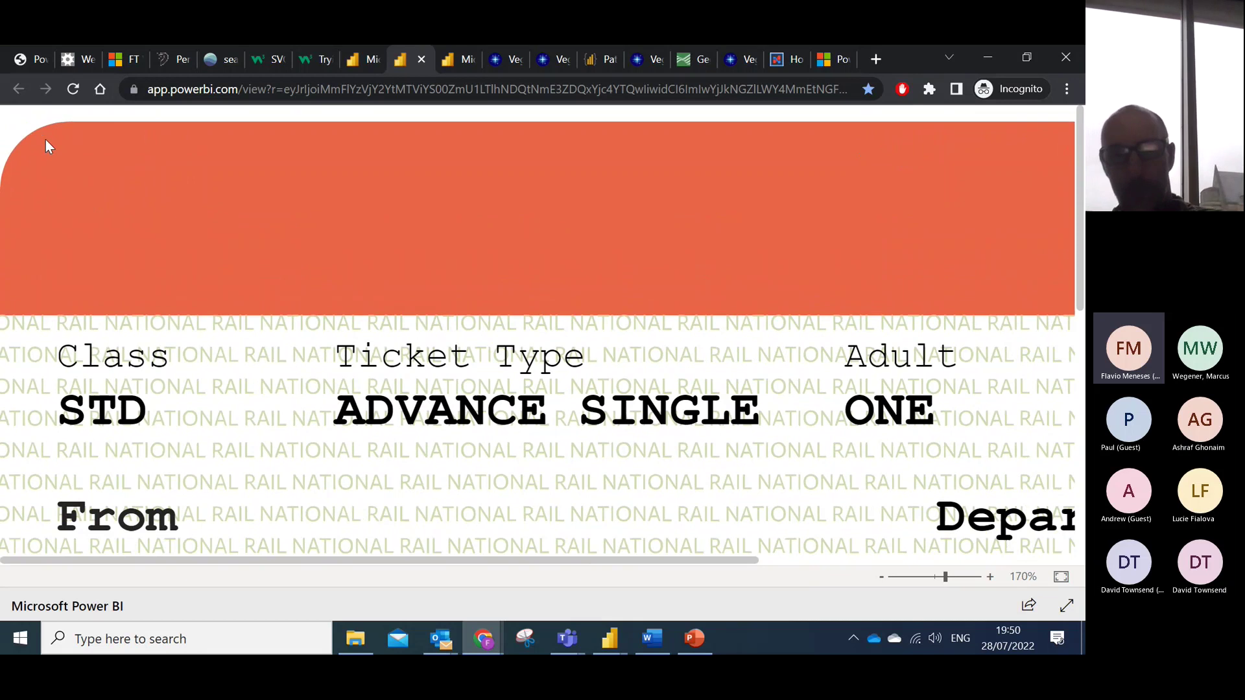
{"action": "scroll", "coordinate": [45, 139], "scroll_direction": "down", "scroll_amount": 2}
{"action": "scroll", "coordinate": [49, 145], "scroll_direction": "down", "scroll_amount": 3}
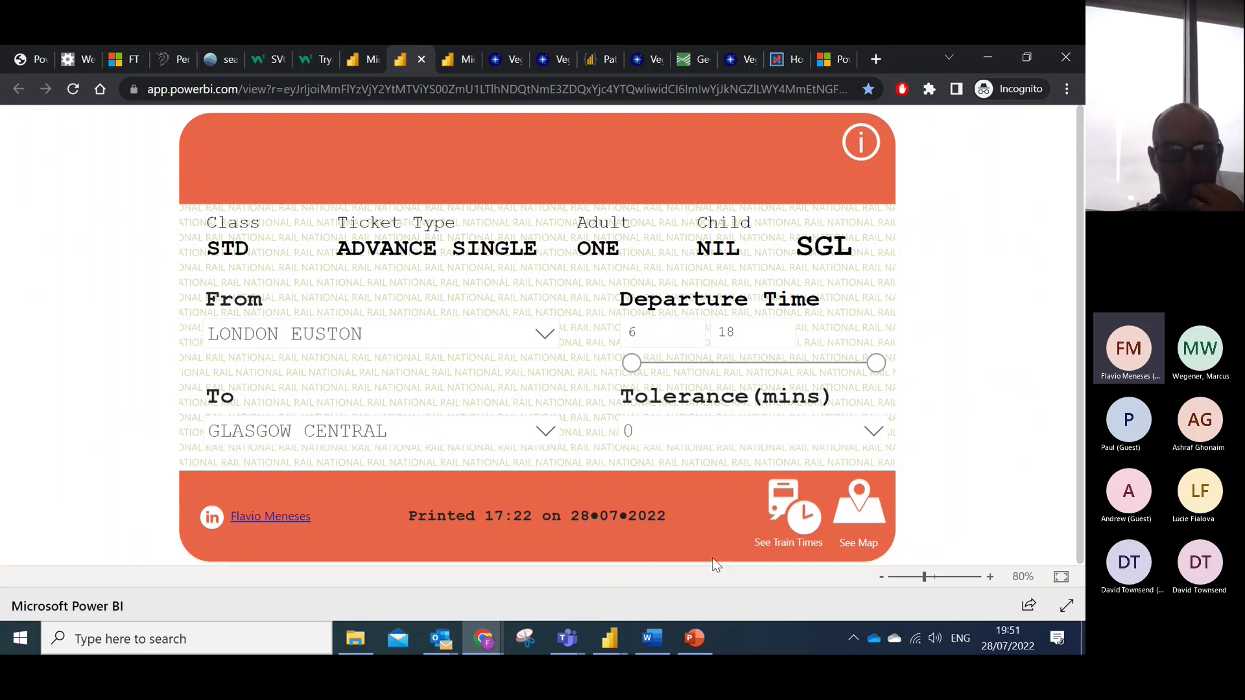
View the train times, browse departures pages 1 to 3, and return to the ticket page.
{"action": "left_click", "coordinate": [791, 522]}
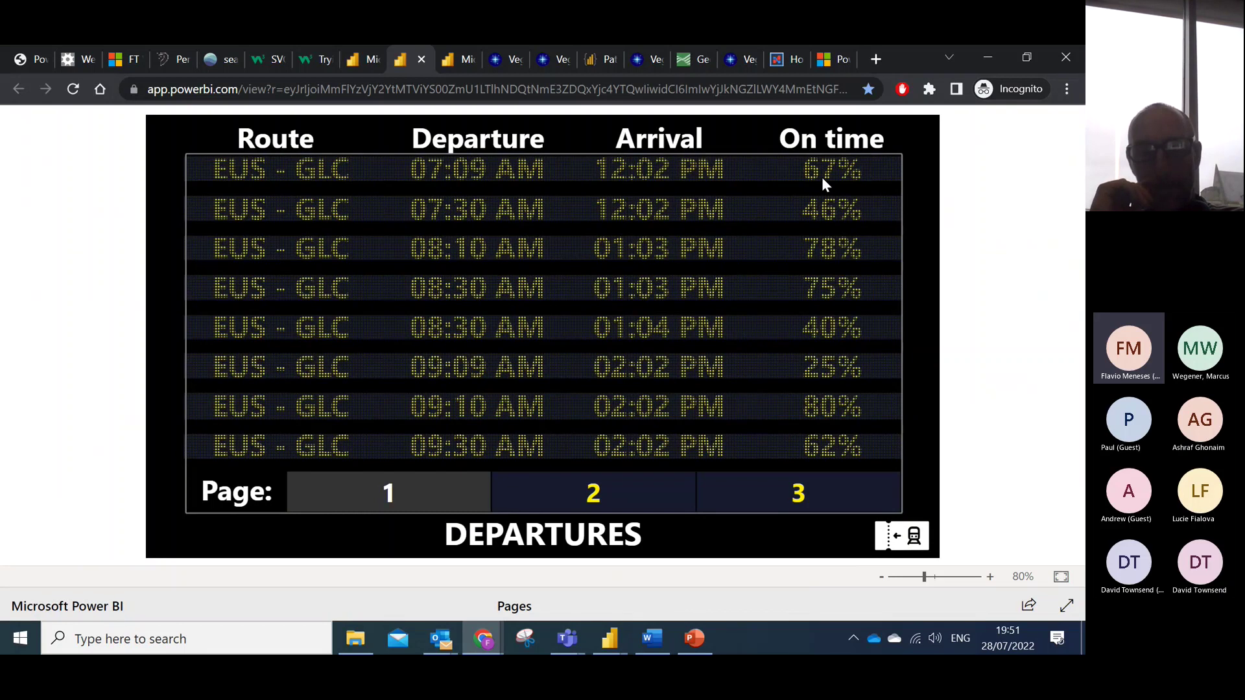
{"action": "left_click", "coordinate": [587, 491]}
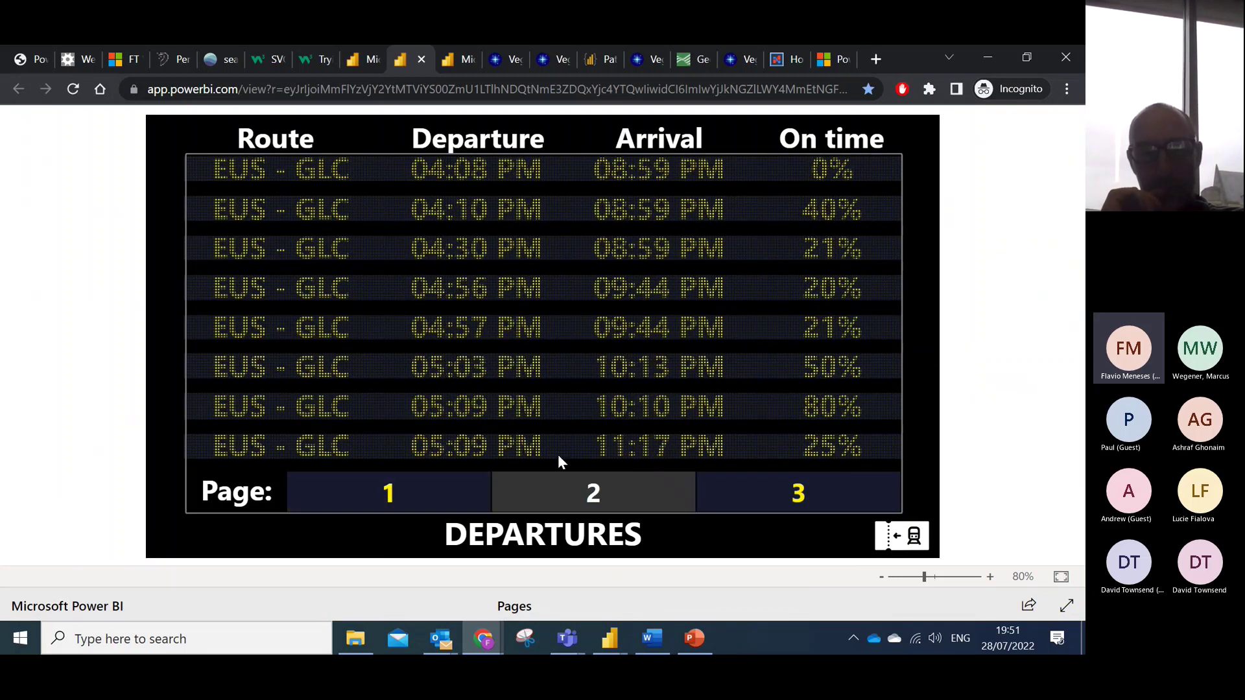
{"action": "left_click", "coordinate": [818, 498]}
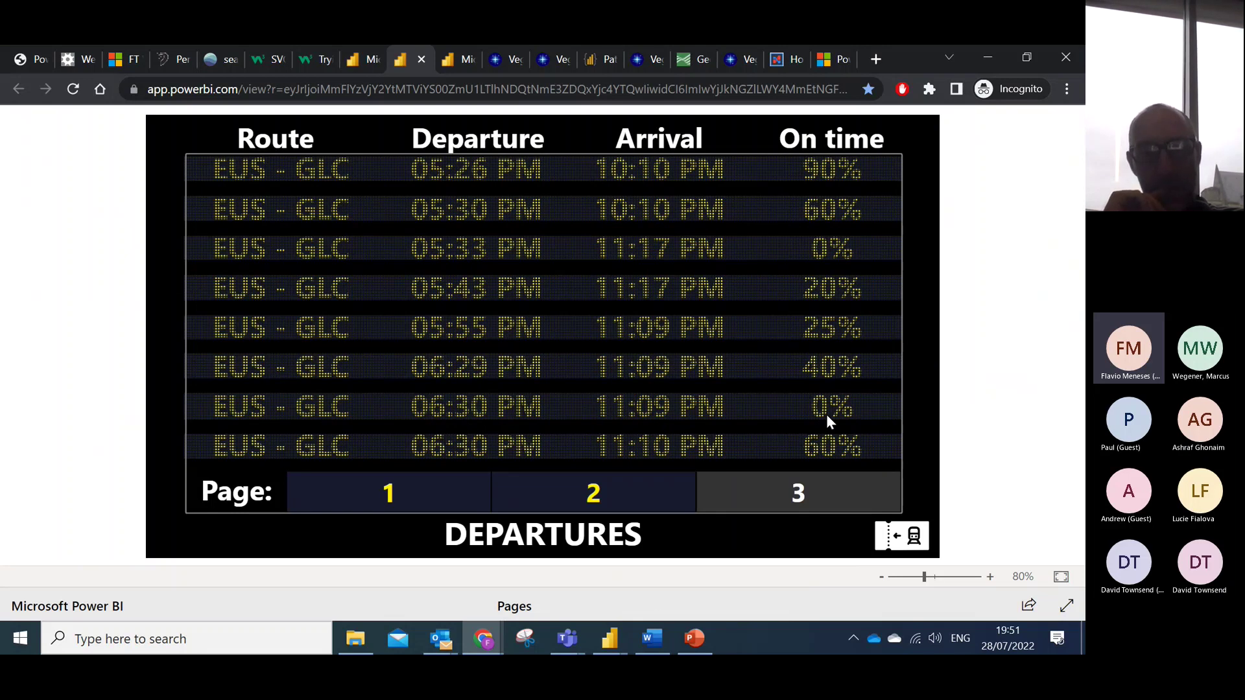
{"action": "left_click", "coordinate": [626, 493]}
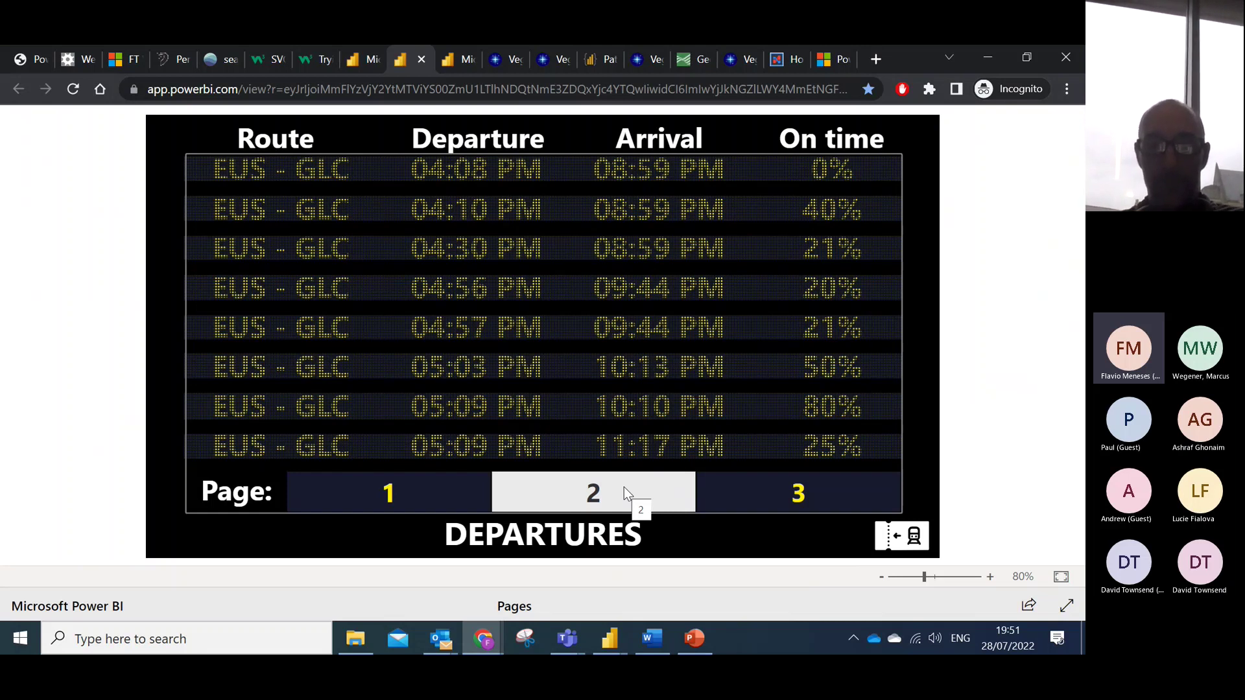
{"action": "left_click", "coordinate": [626, 491]}
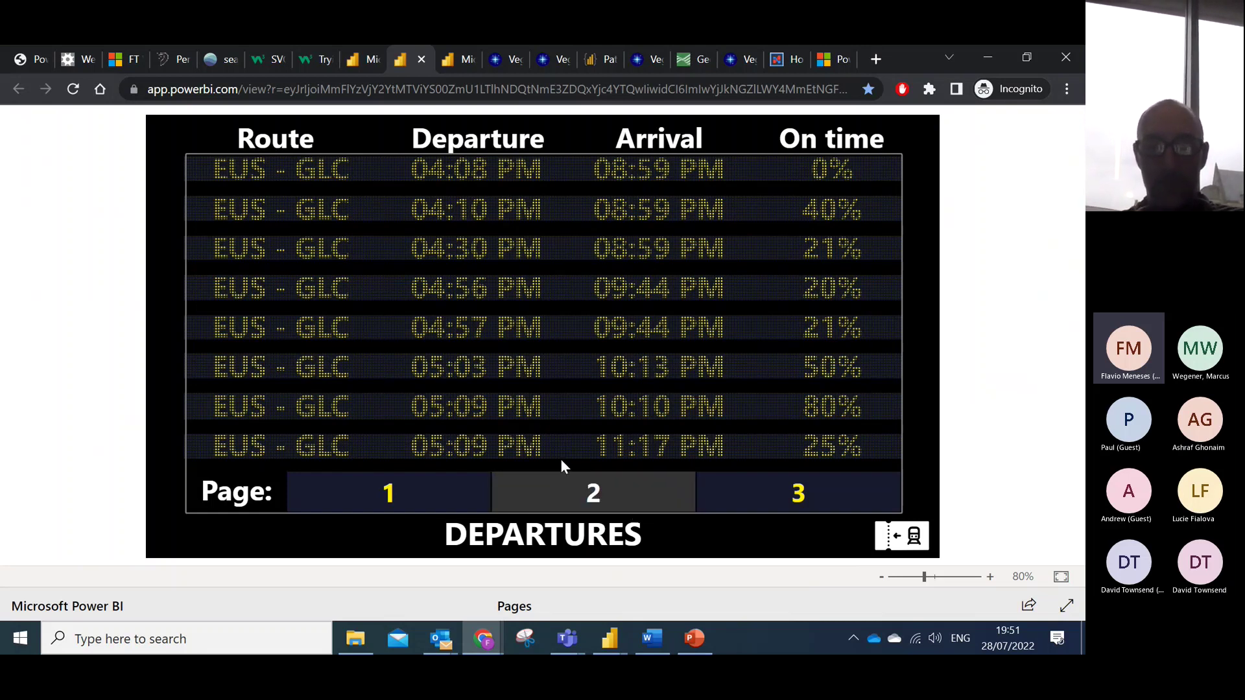
{"action": "left_click", "coordinate": [398, 491]}
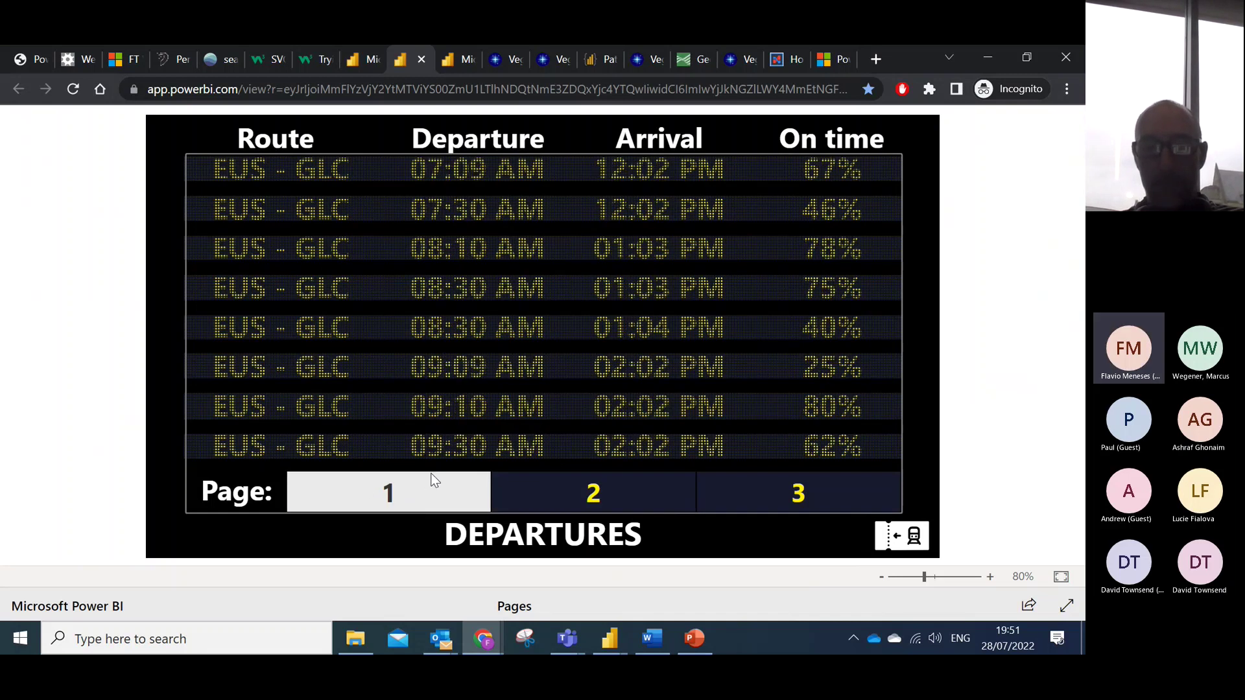
{"action": "left_click", "coordinate": [571, 492]}
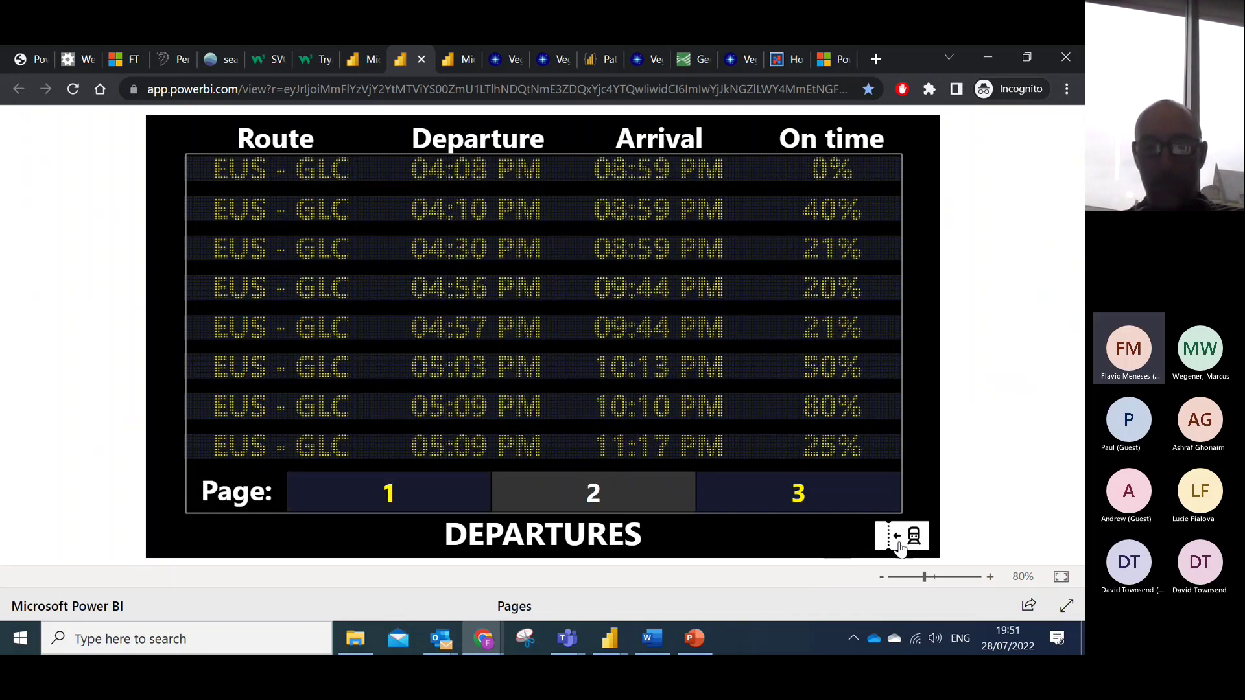
{"action": "left_click", "coordinate": [785, 522]}
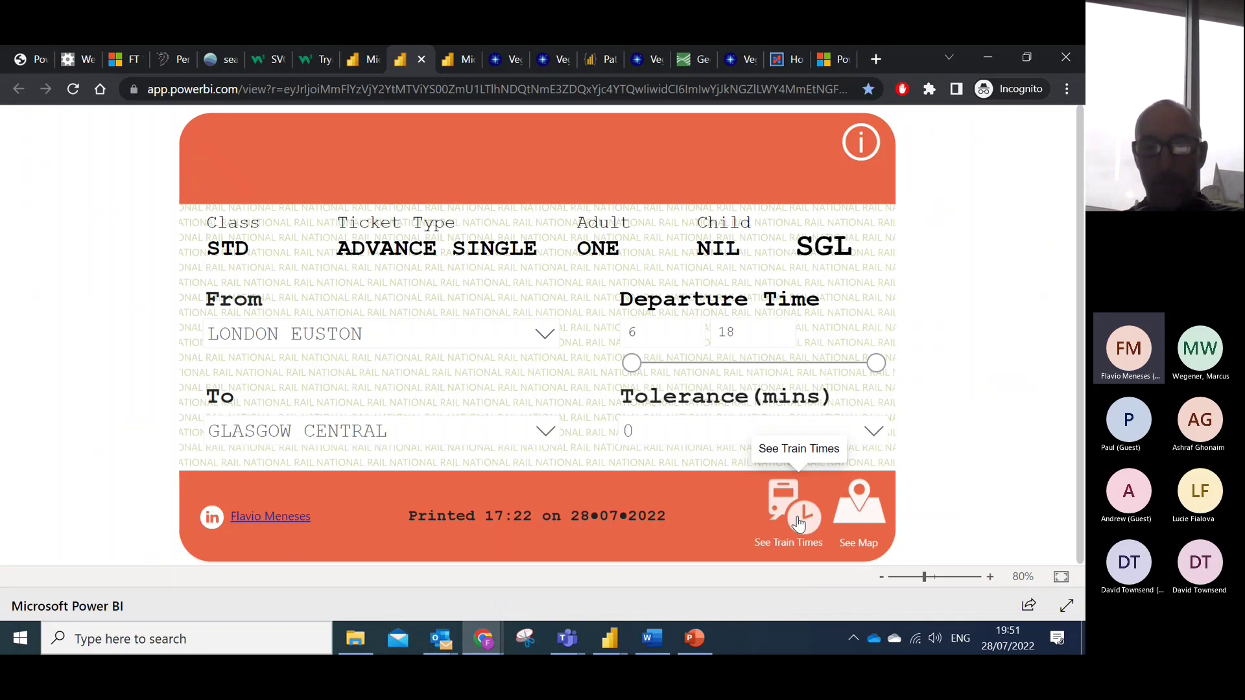
Open and reload the Business Units Scores report, viewing the question breakdowns for Culture, Processes and Governance.
{"action": "left_click", "coordinate": [450, 61]}
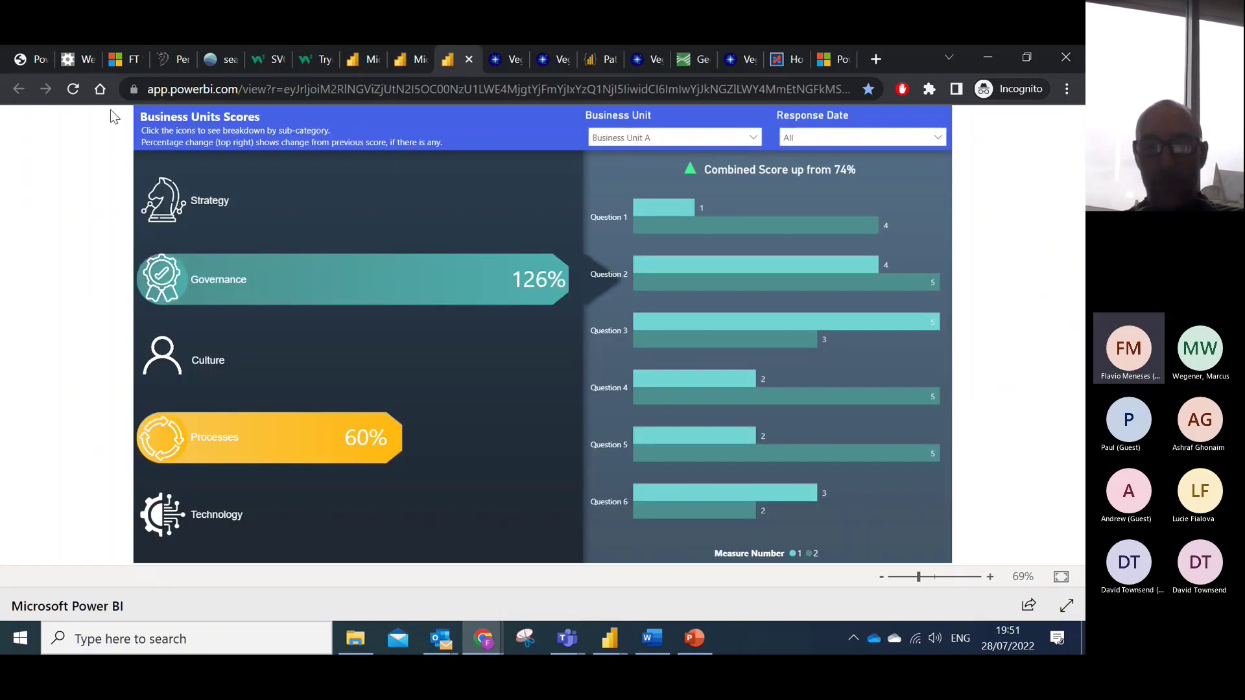
{"action": "left_click", "coordinate": [72, 91]}
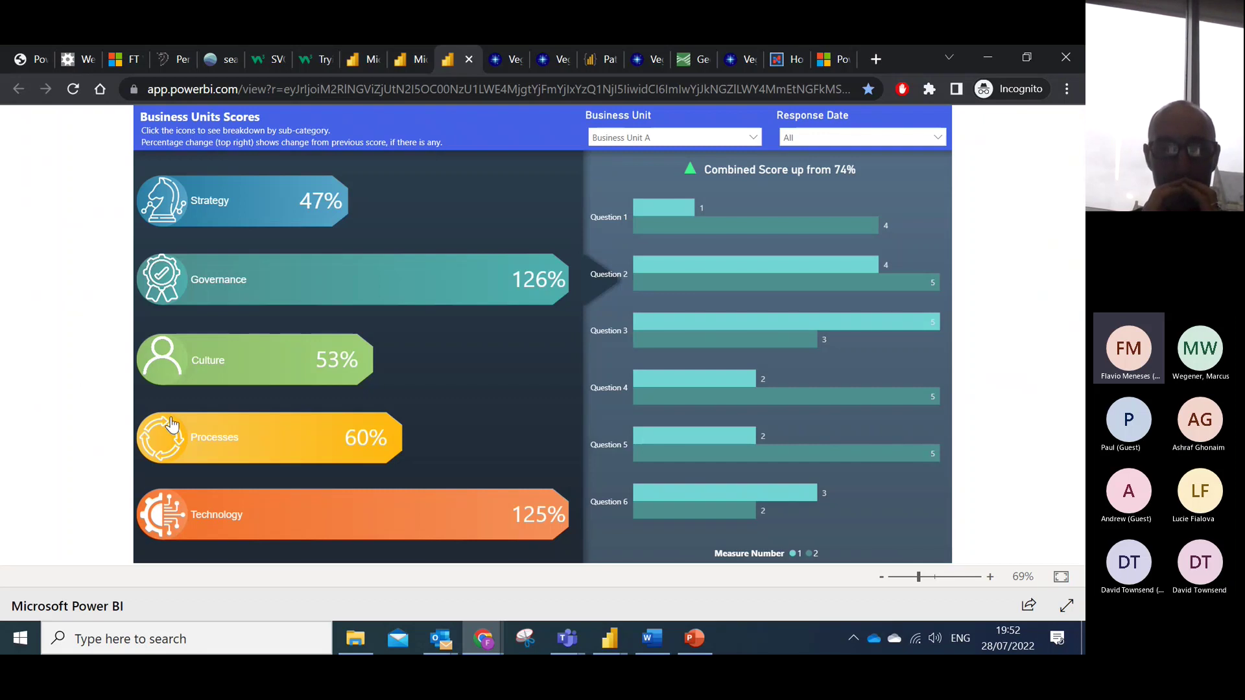
{"action": "left_click", "coordinate": [168, 367]}
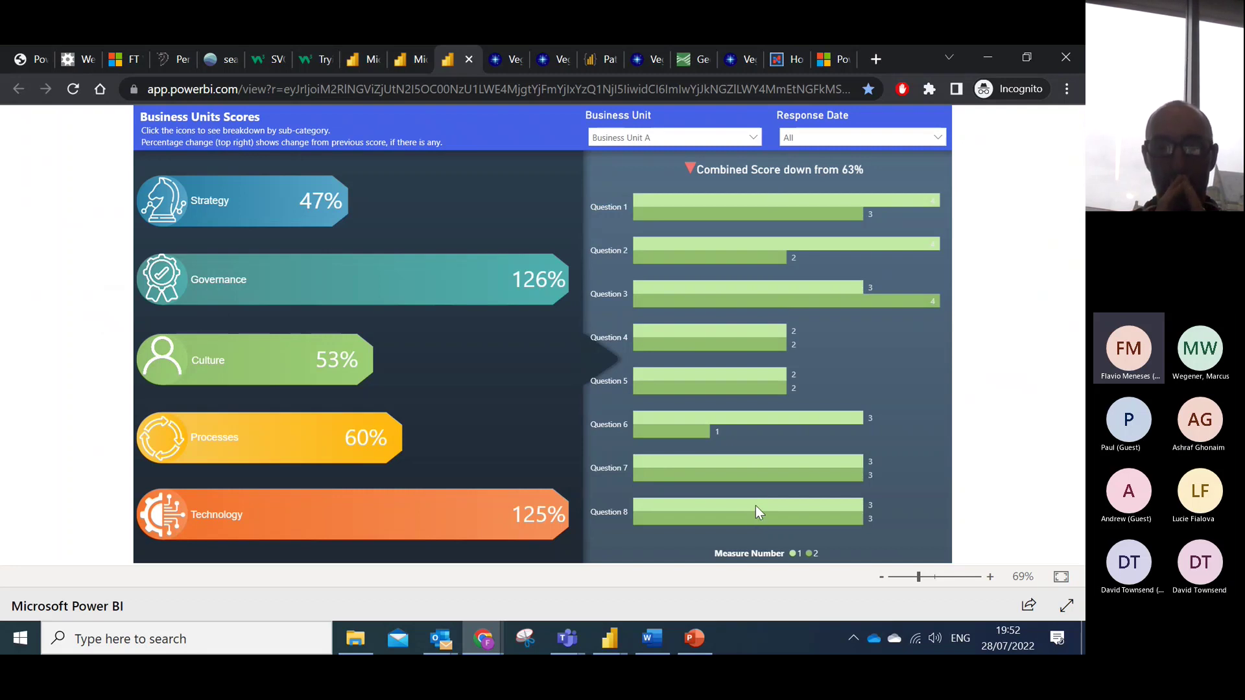
{"action": "mouse_move", "coordinate": [752, 507]}
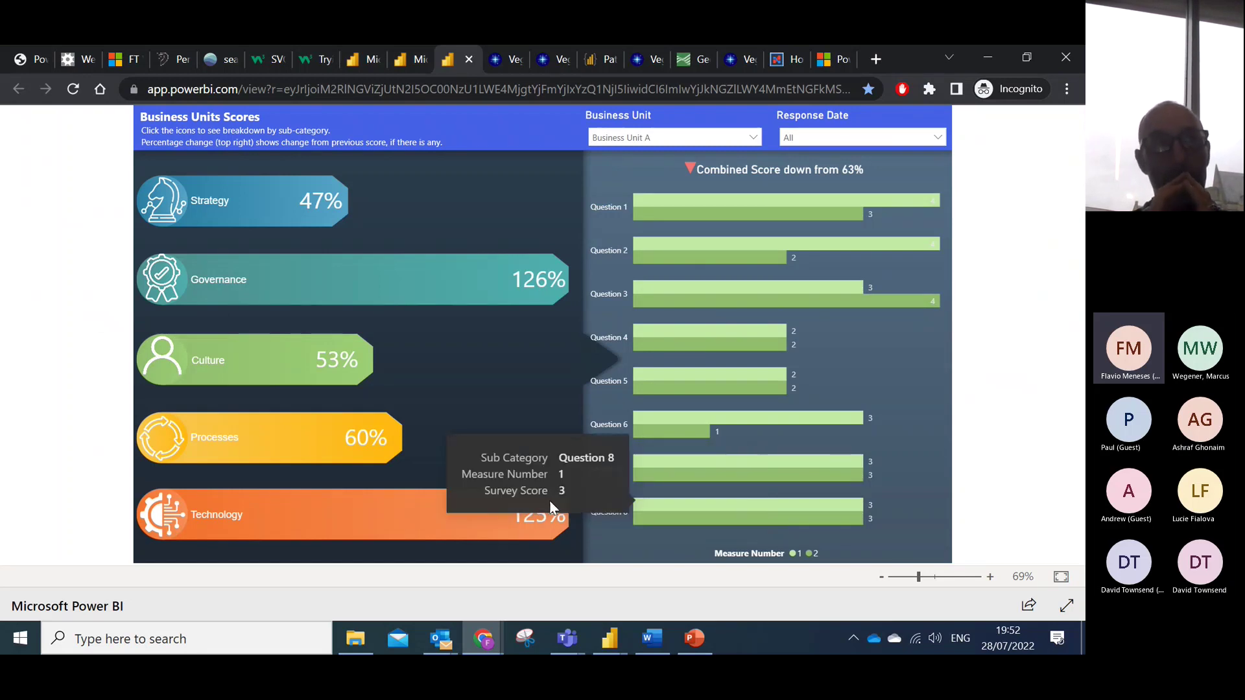
{"action": "left_click", "coordinate": [165, 448]}
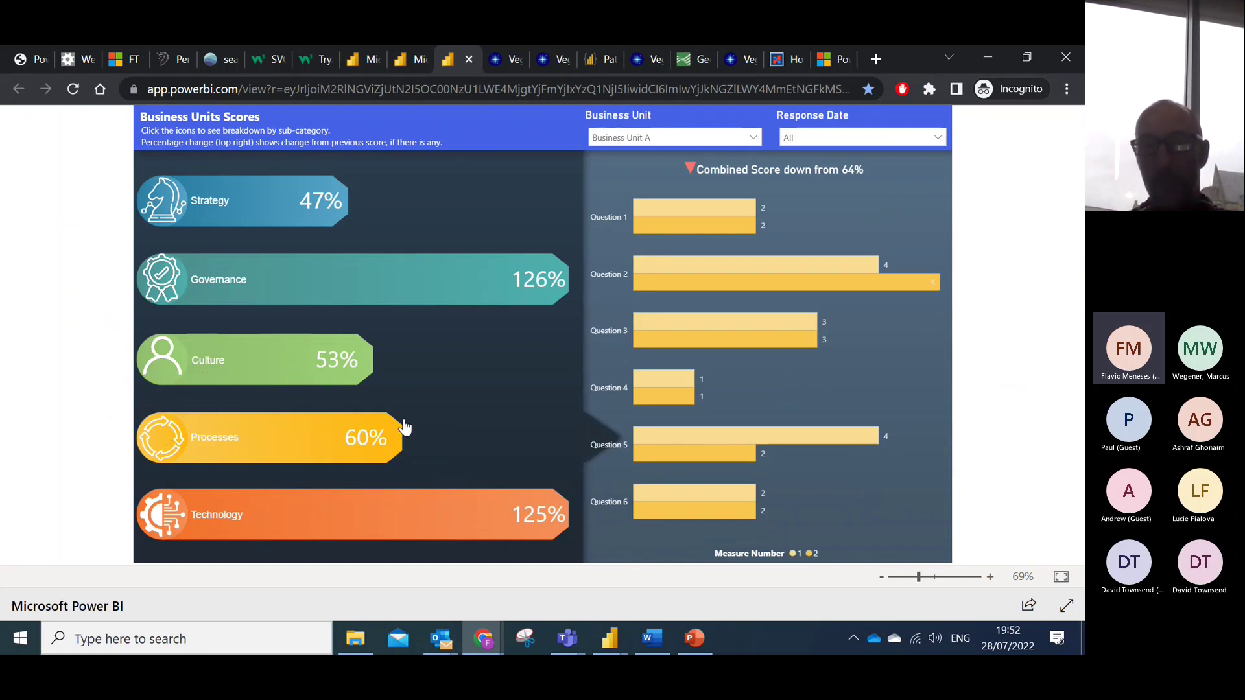
{"action": "left_click", "coordinate": [166, 280]}
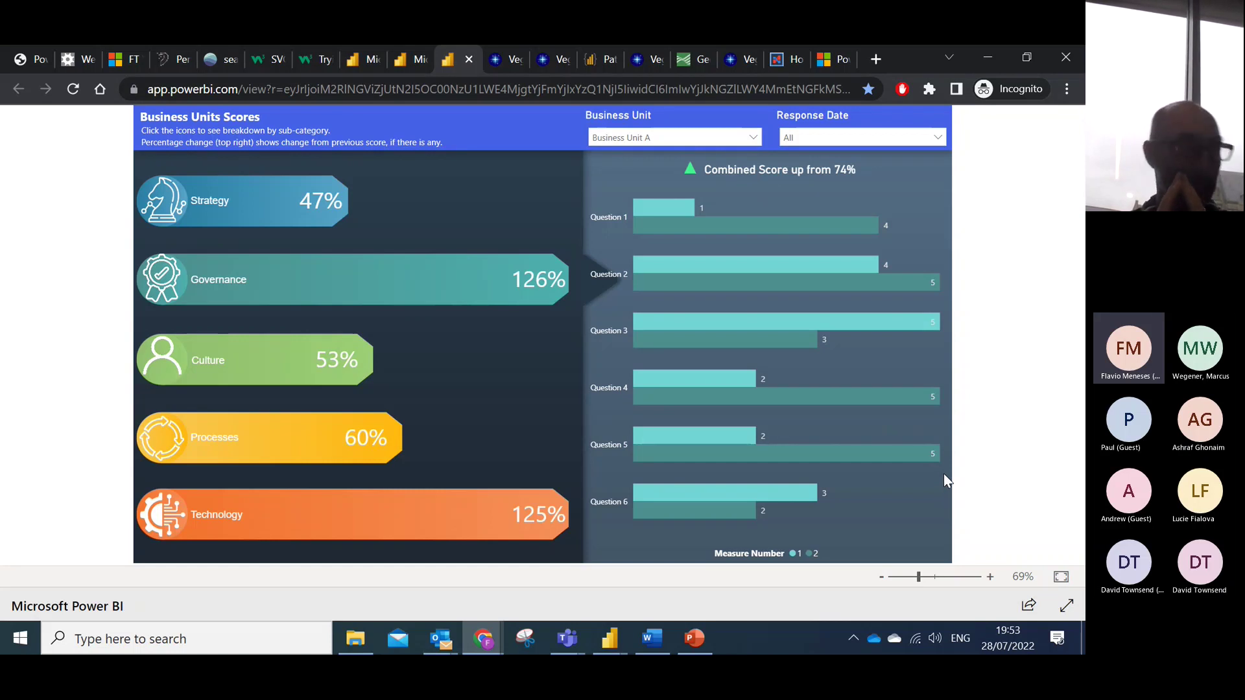
Filter the Business Units Scores report to Business Unit B, followed by Business Unit C.
{"action": "left_click", "coordinate": [675, 137]}
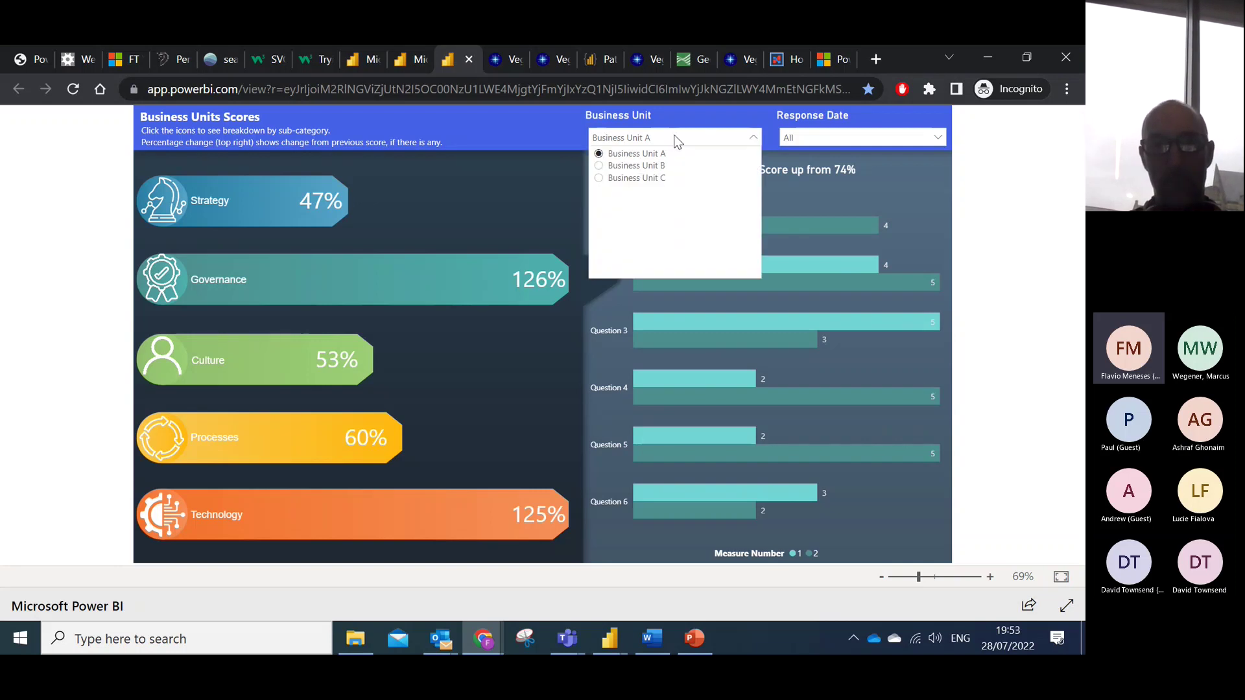
{"action": "left_click", "coordinate": [638, 167]}
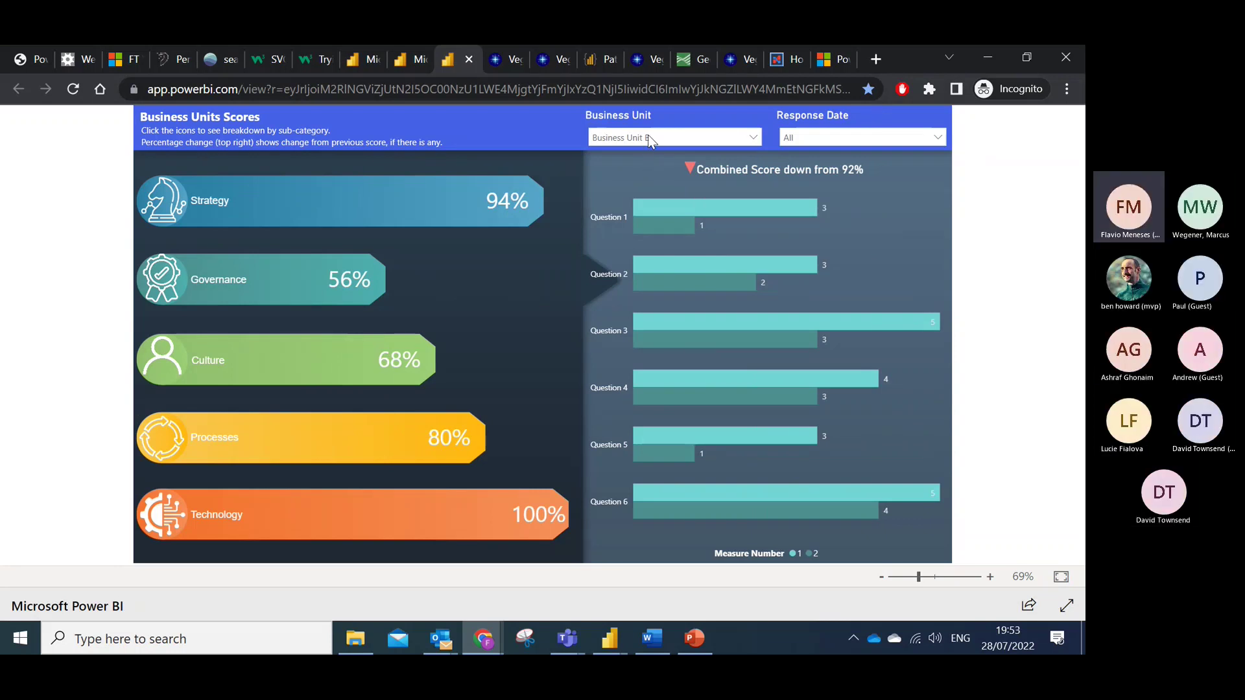
{"action": "left_click", "coordinate": [649, 140]}
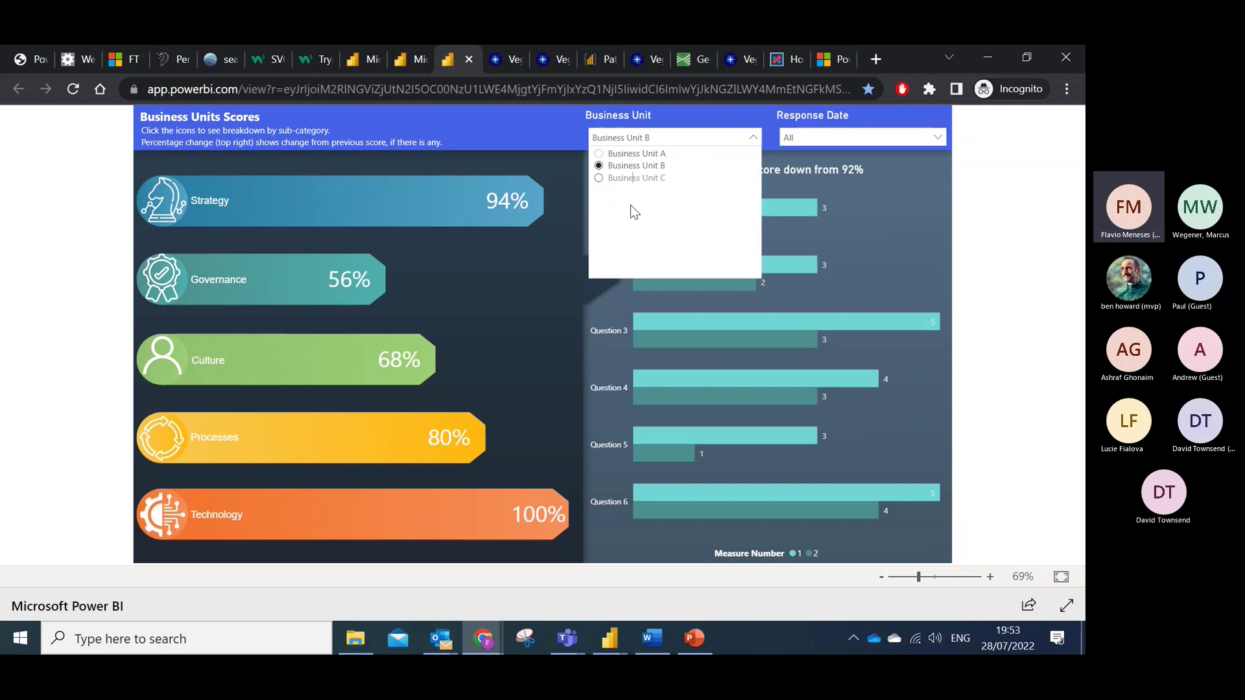
{"action": "left_click", "coordinate": [635, 178]}
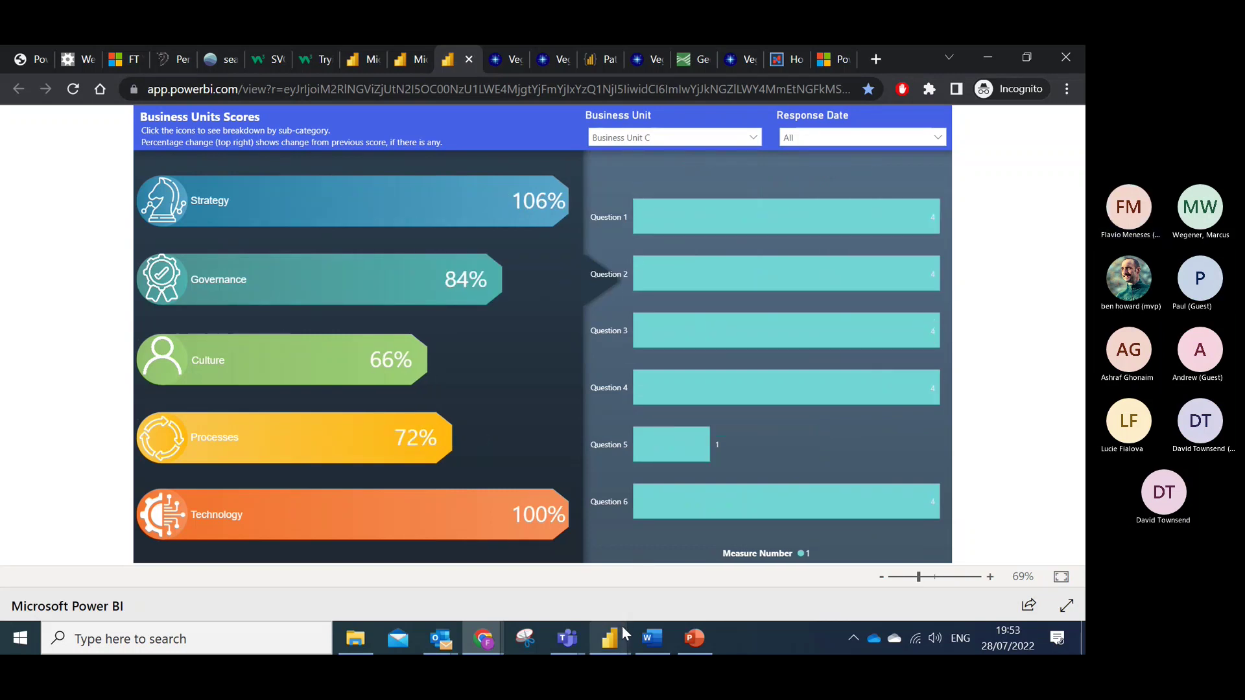
Switch to the Survey Visualisation Tool file in Power BI Desktop and expand the SVG Config folder of the _Score Bars SVG table.
{"action": "mouse_move", "coordinate": [621, 625]}
{"action": "left_click", "coordinate": [624, 598]}
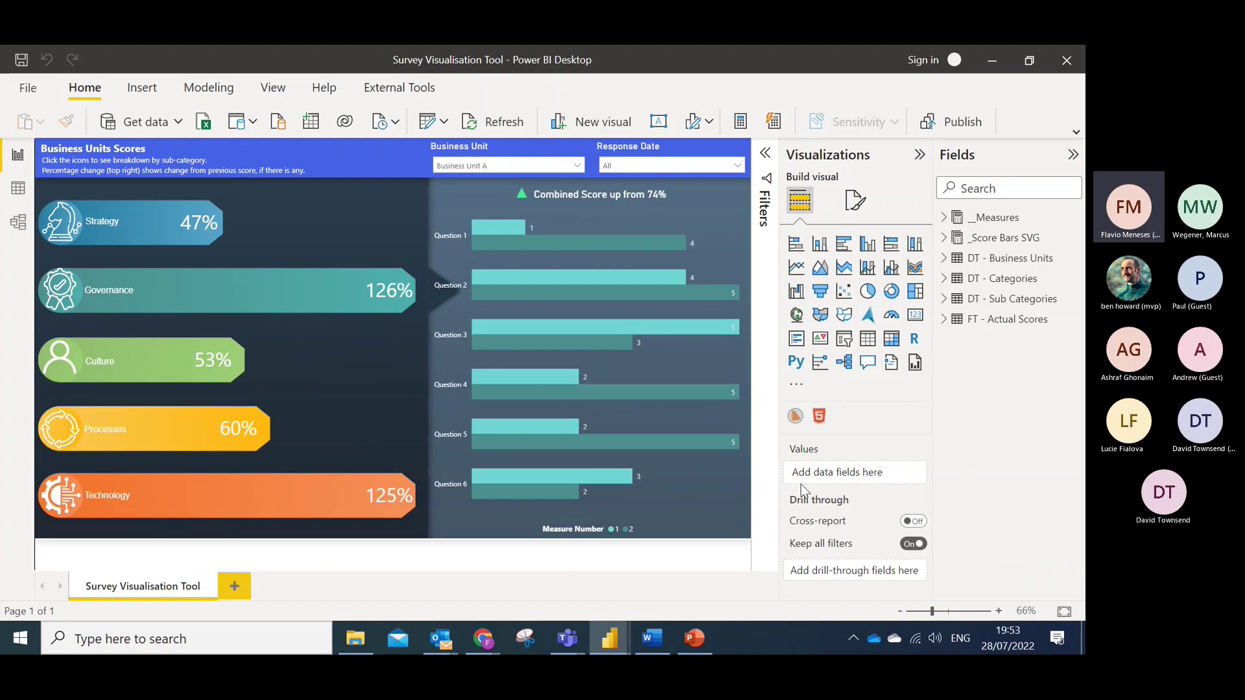
{"action": "left_click", "coordinate": [944, 239]}
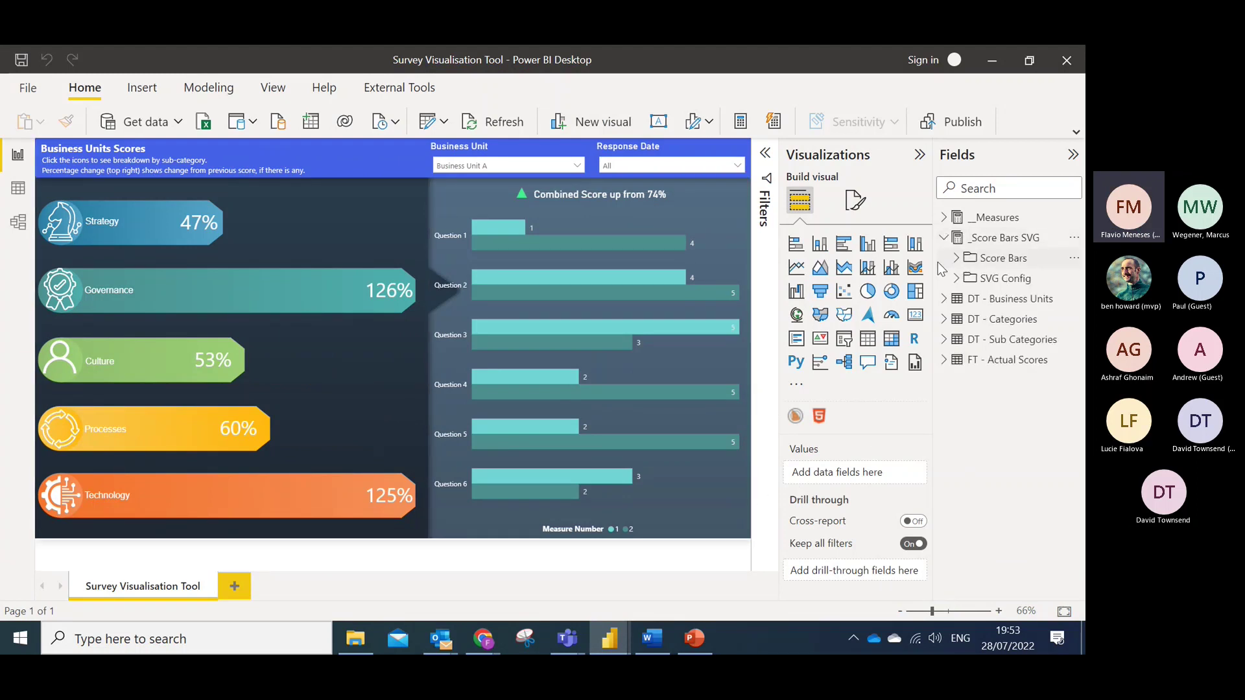
{"action": "left_click_drag", "start_coordinate": [934, 271], "coordinate": [883, 275]}
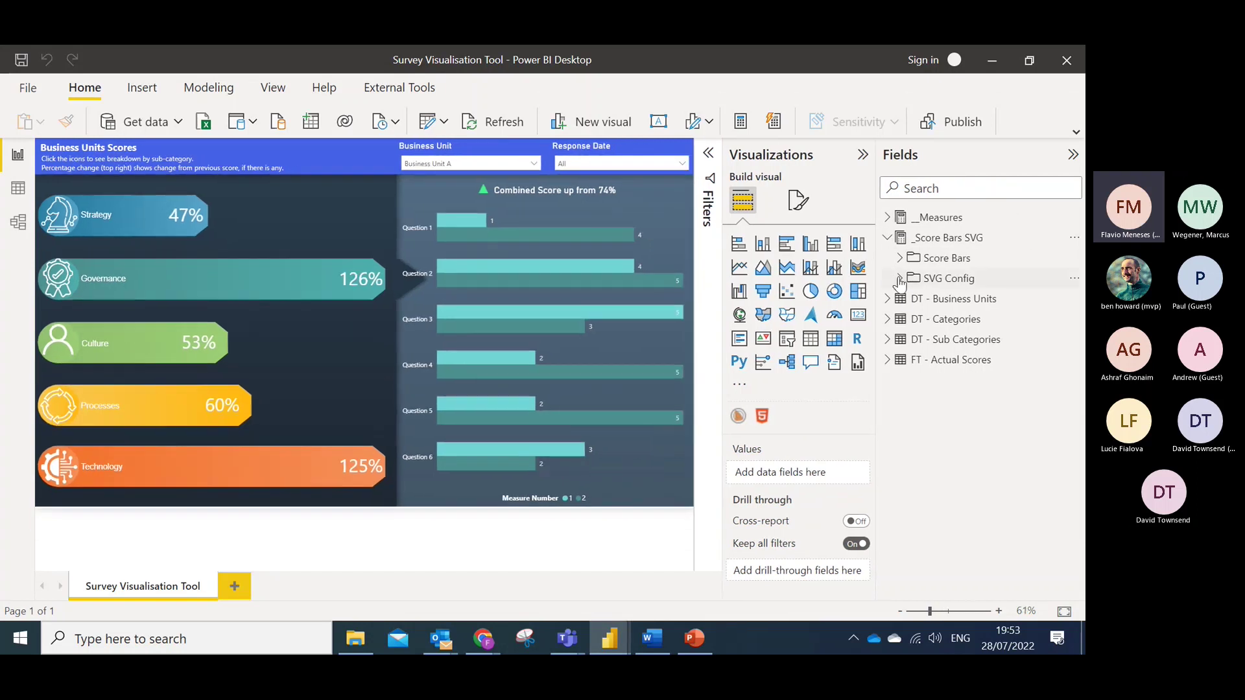
{"action": "left_click", "coordinate": [900, 278]}
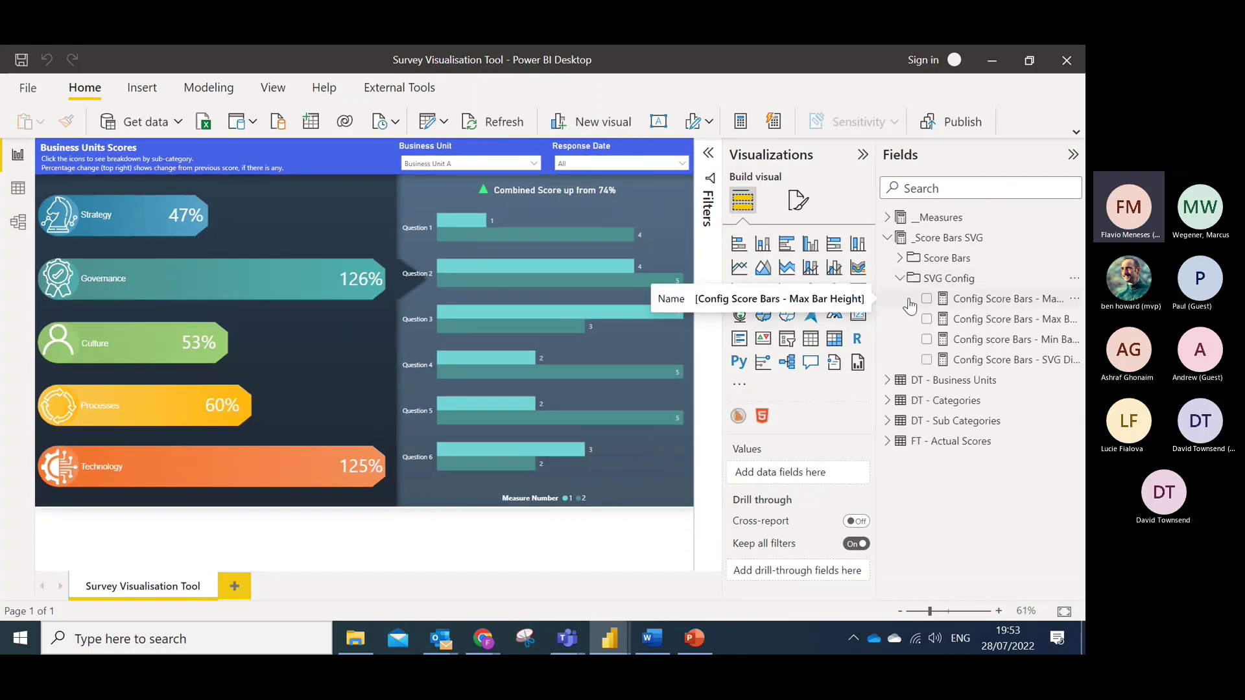
Make room for the full field names and open the formula of the Config Score Bars - Max Bar Height measure.
{"action": "left_click_drag", "start_coordinate": [875, 284], "coordinate": [804, 284]}
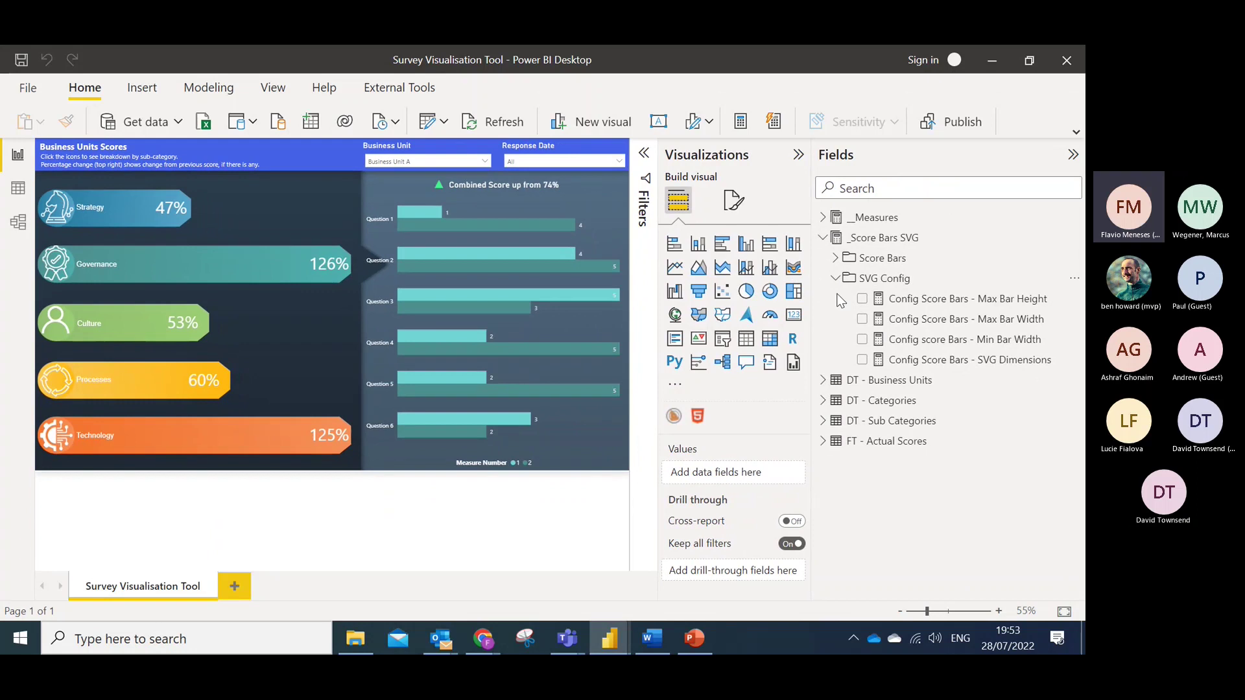
{"action": "left_click", "coordinate": [710, 157]}
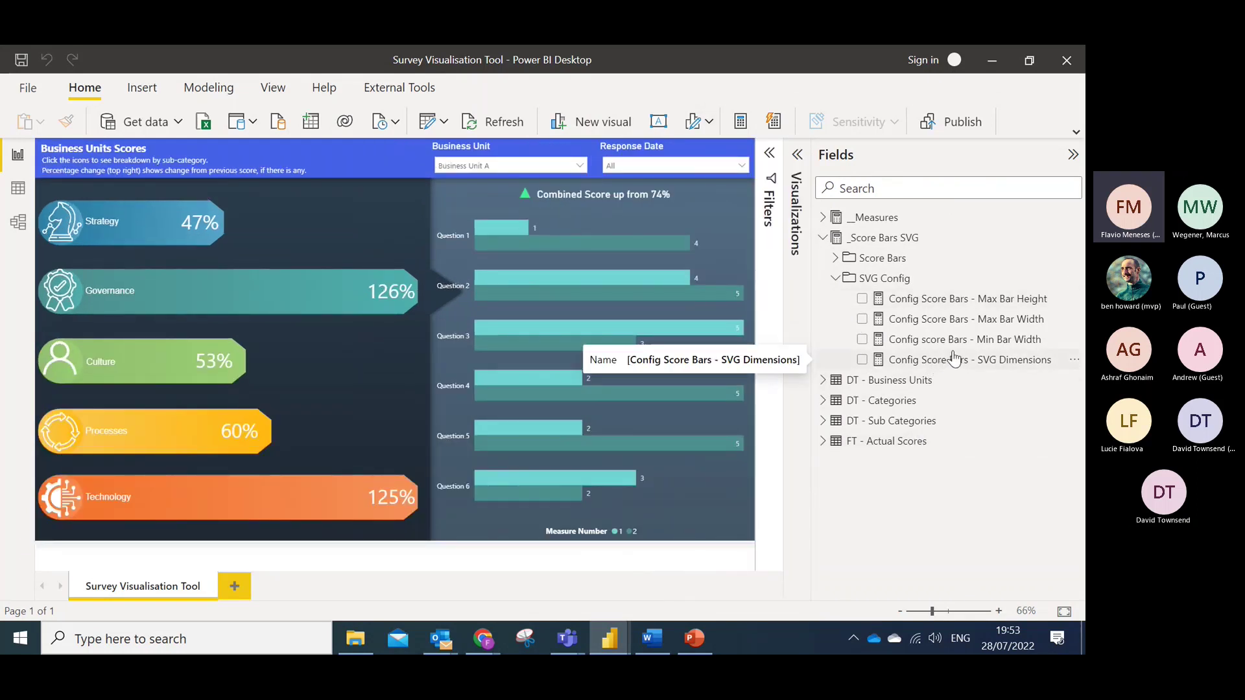
{"action": "left_click", "coordinate": [972, 305]}
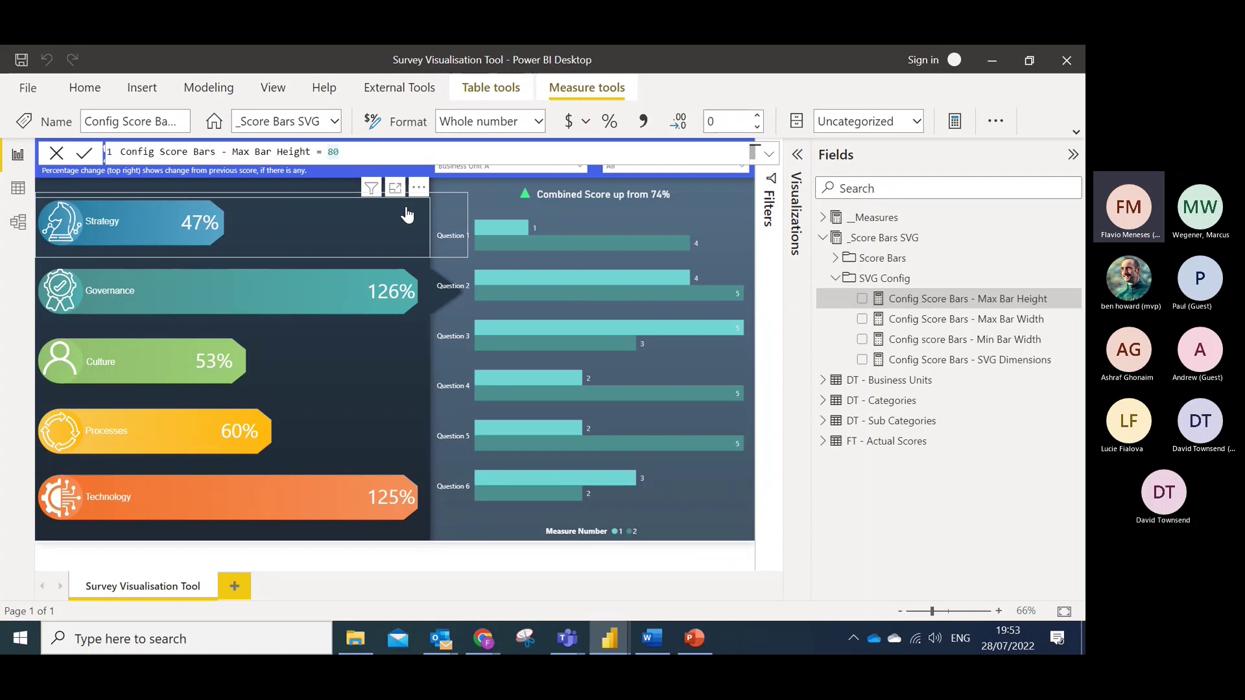
Set the Config Score Bars - Max Bar Height measure to 70.
{"action": "key", "text": "BackSpace"}
{"action": "type", "text": "7"}
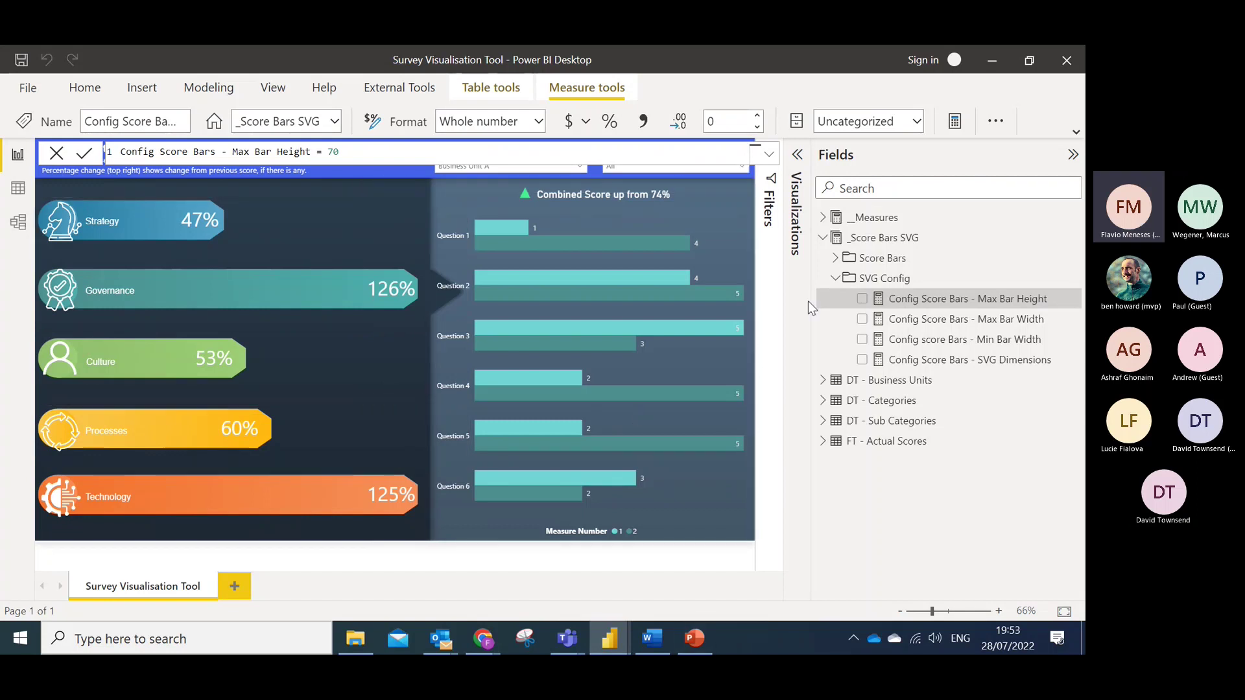
Expand the Score Bars folder and set gradientColor1 to 'red' in the Score Bars - 1. Strategy measure.
{"action": "left_click", "coordinate": [835, 259]}
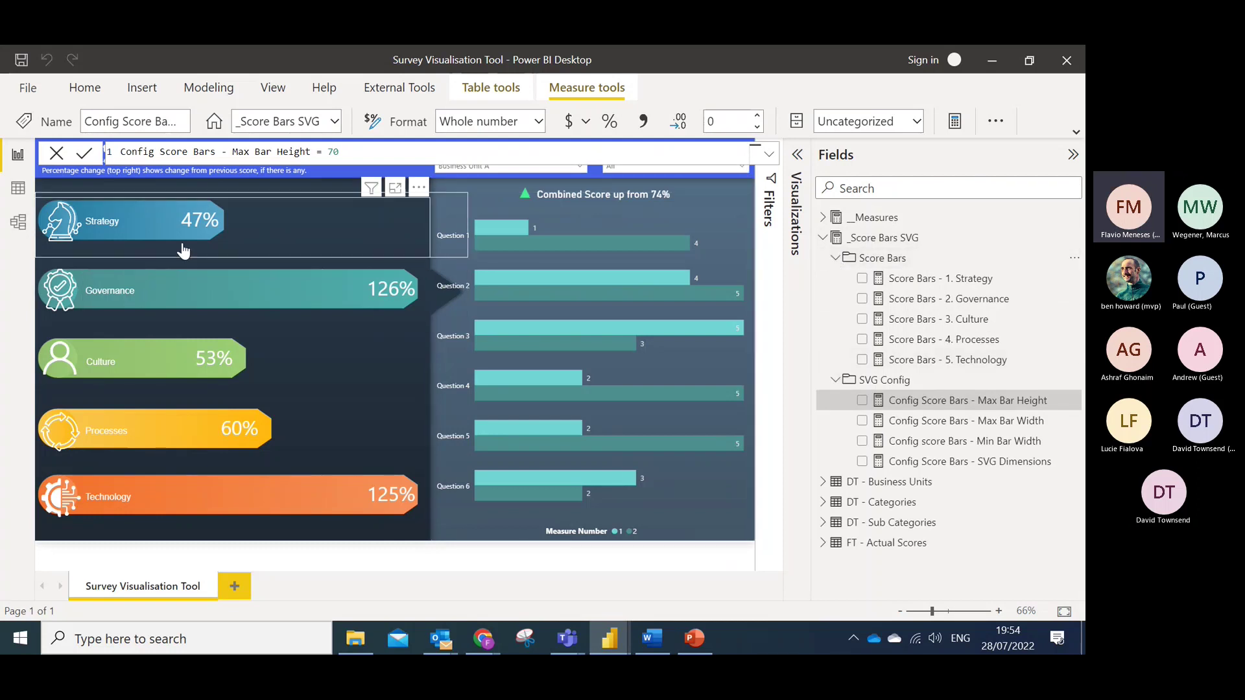
{"action": "left_click", "coordinate": [249, 245]}
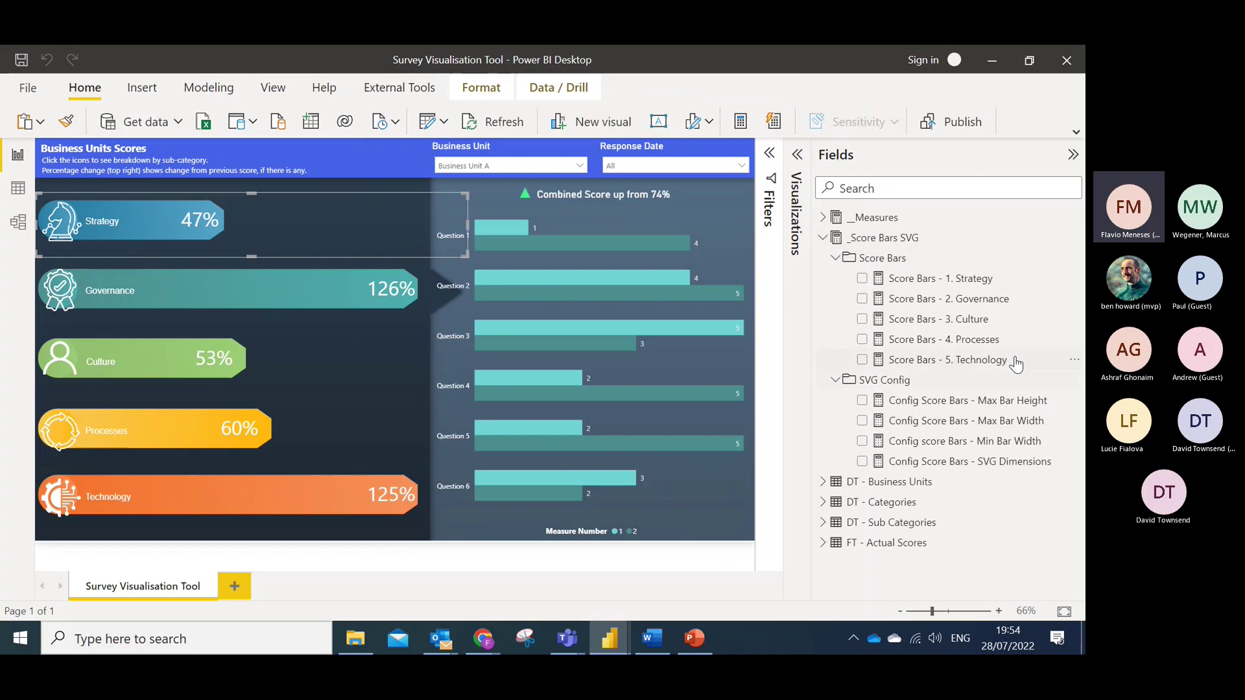
{"action": "left_click", "coordinate": [962, 280]}
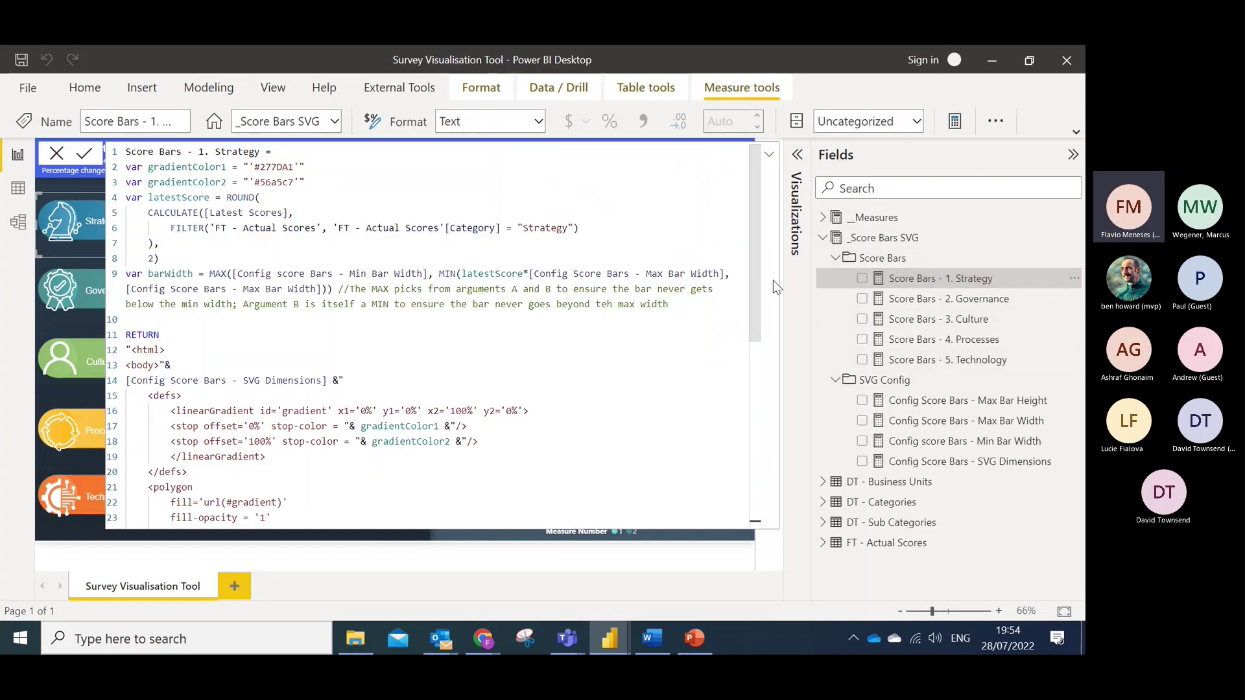
{"action": "left_click_drag", "start_coordinate": [751, 267], "coordinate": [760, 326]}
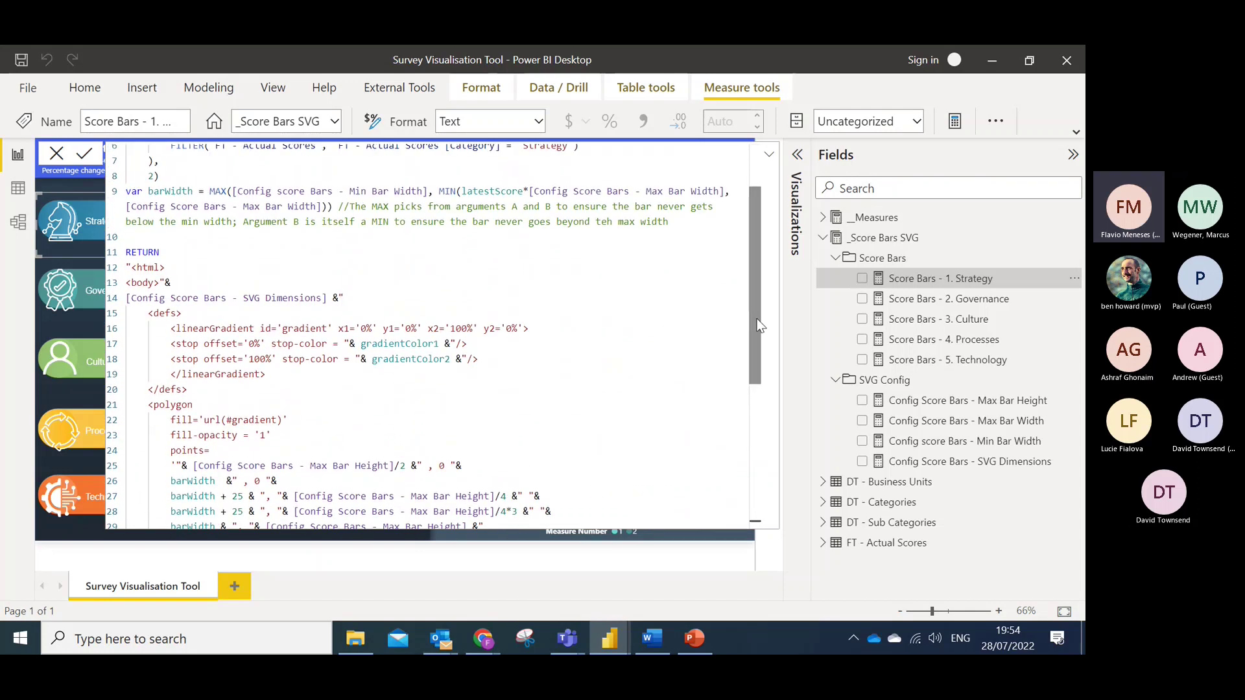
{"action": "scroll", "coordinate": [760, 325], "scroll_direction": "up", "scroll_amount": 2}
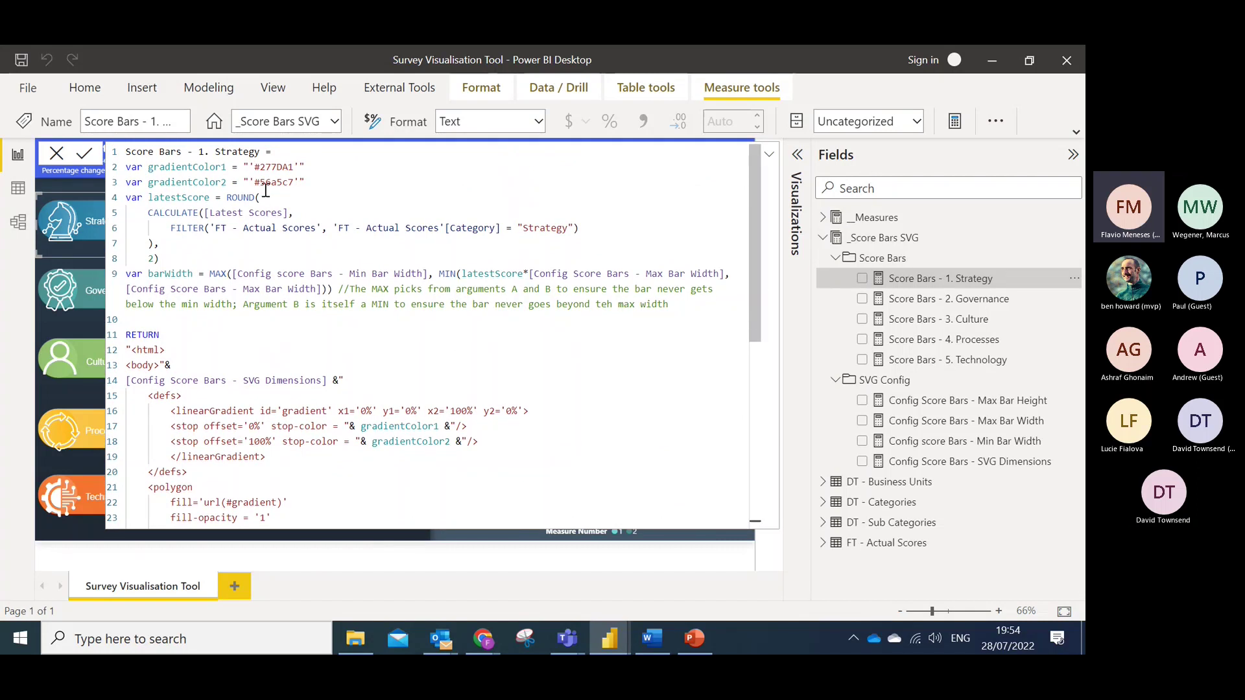
{"action": "double_click", "coordinate": [275, 163]}
{"action": "type", "text": "red"}
{"action": "key", "text": "Return"}
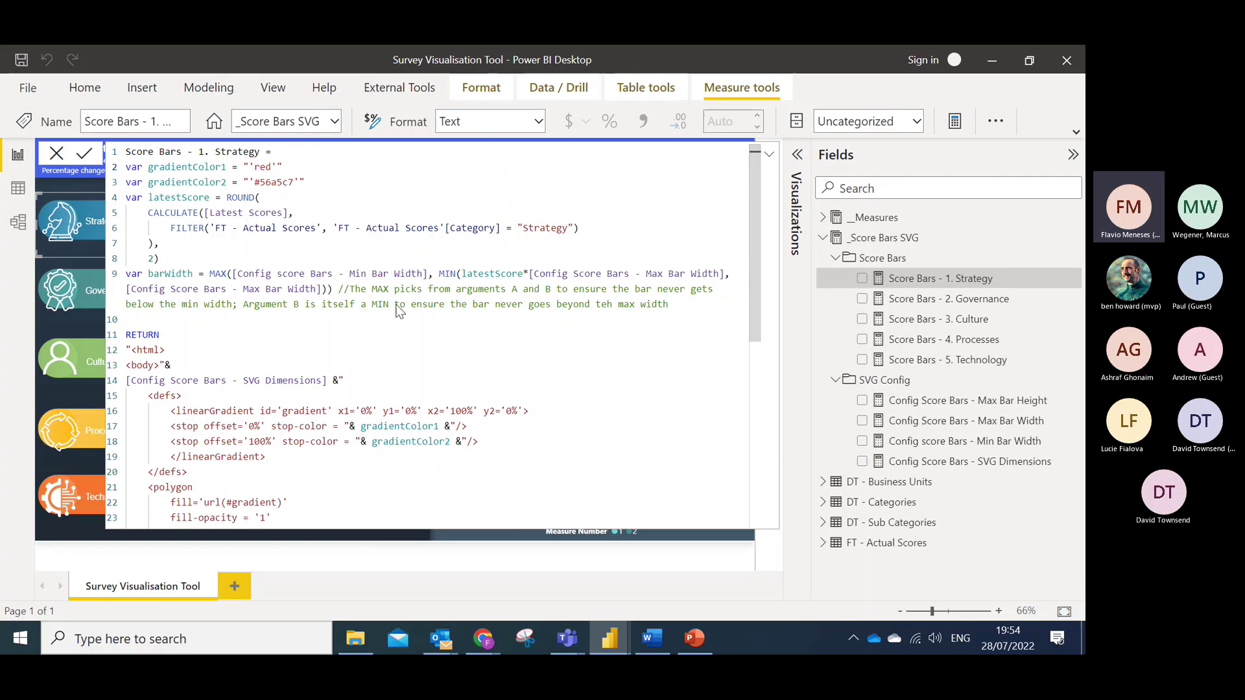
{"action": "left_click", "coordinate": [769, 153]}
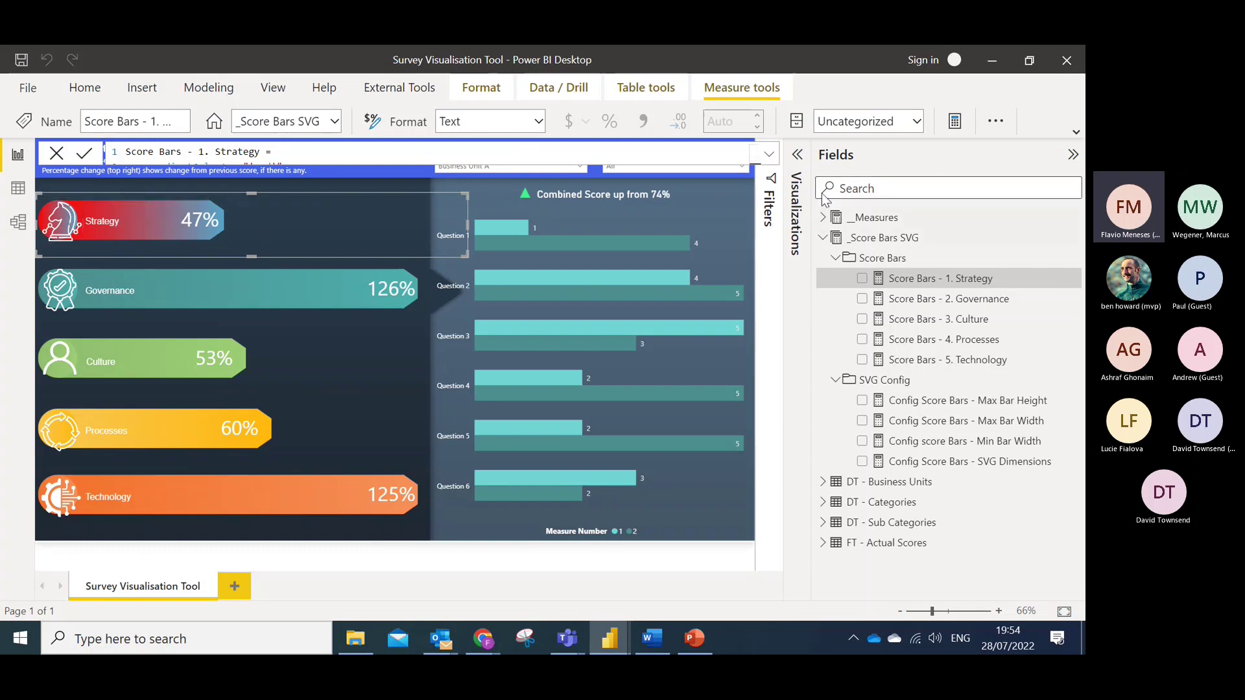
{"action": "left_click", "coordinate": [769, 154]}
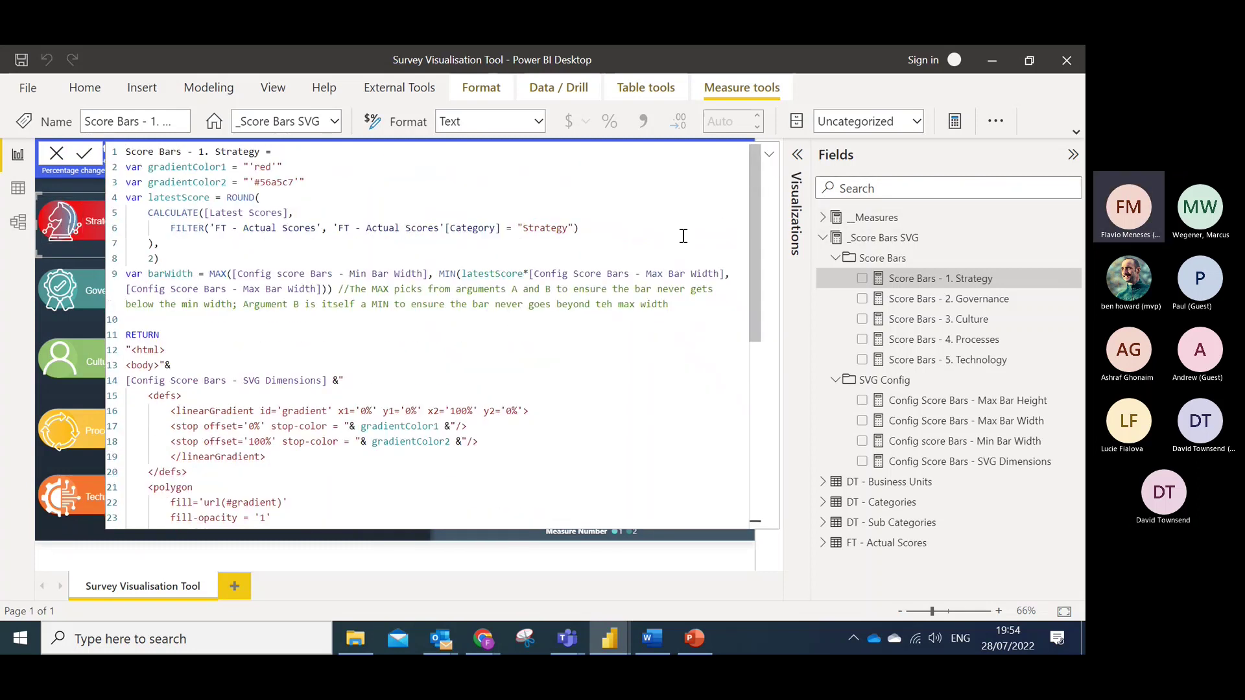
{"action": "left_click", "coordinate": [769, 156]}
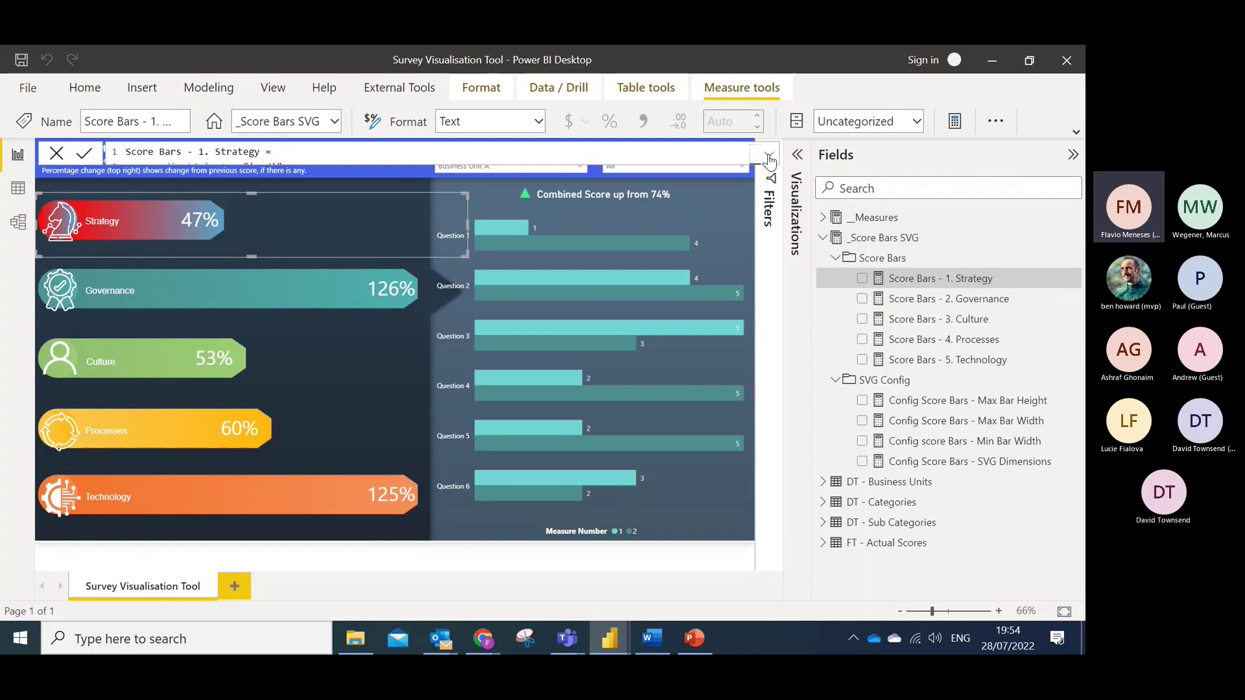
Set the barWidth offset on line 27 of the Strategy measure's polygon points to 75 and close the formula.
{"action": "left_click", "coordinate": [769, 156]}
{"action": "scroll", "coordinate": [495, 364], "scroll_direction": "down", "scroll_amount": 4}
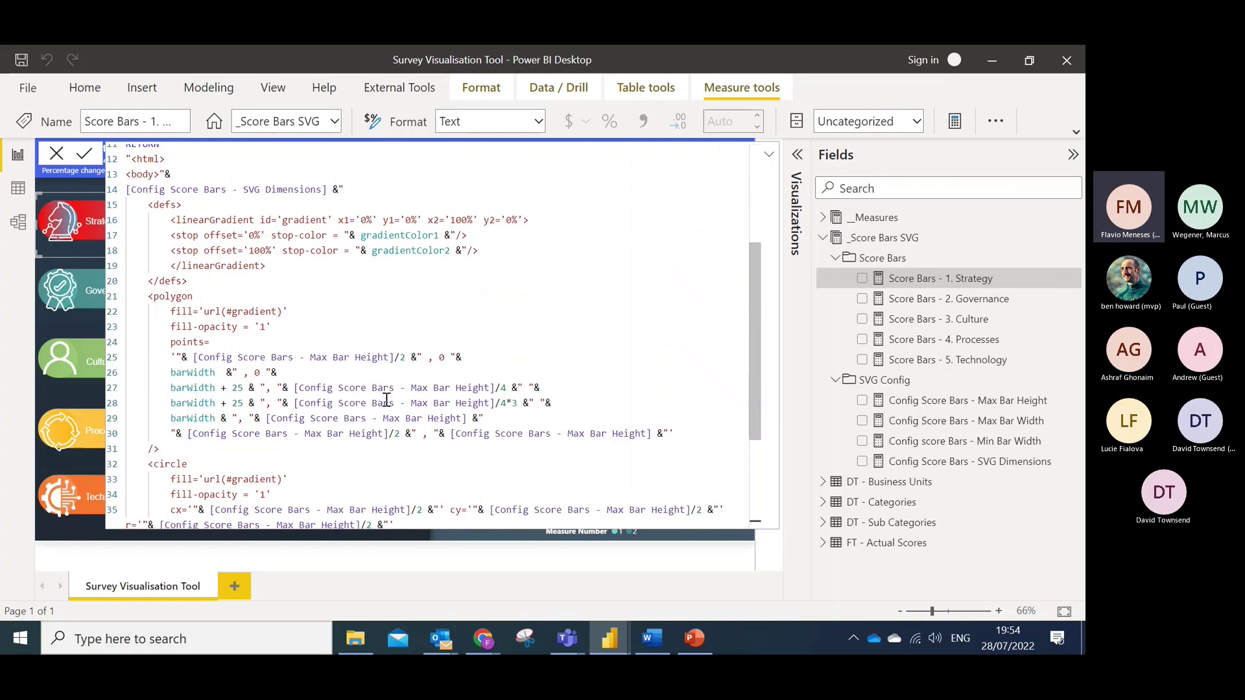
{"action": "left_click_drag", "start_coordinate": [675, 434], "coordinate": [55, 365]}
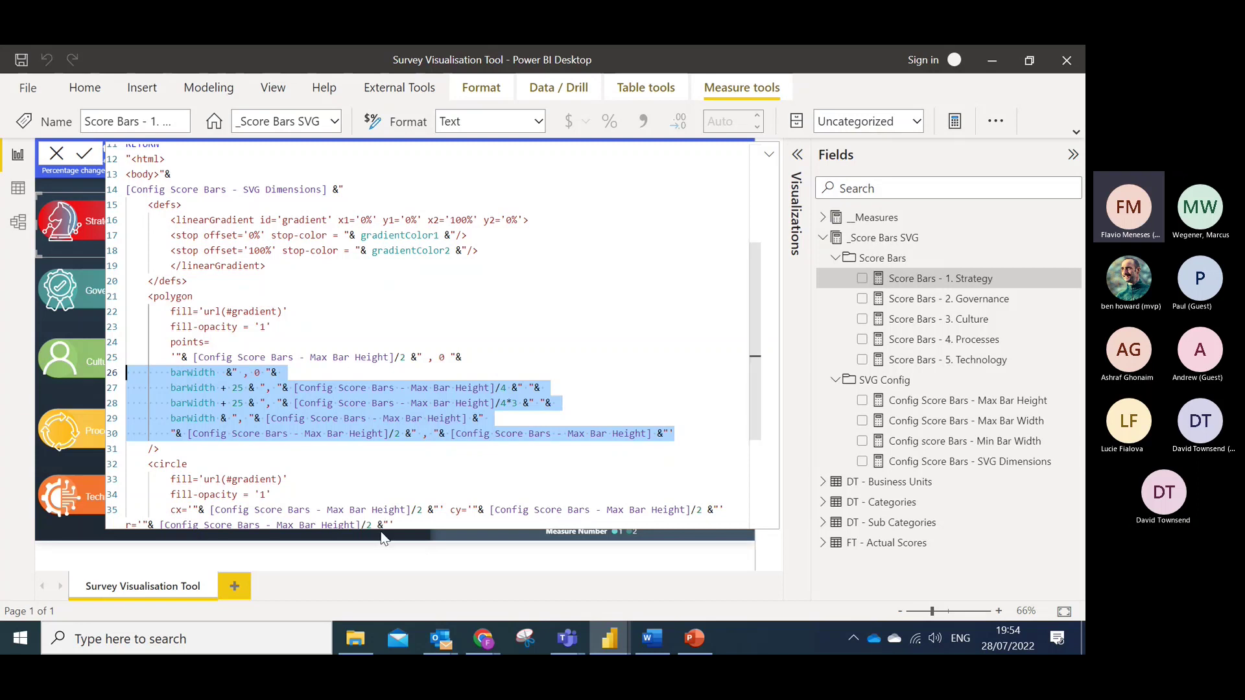
{"action": "left_click", "coordinate": [238, 389]}
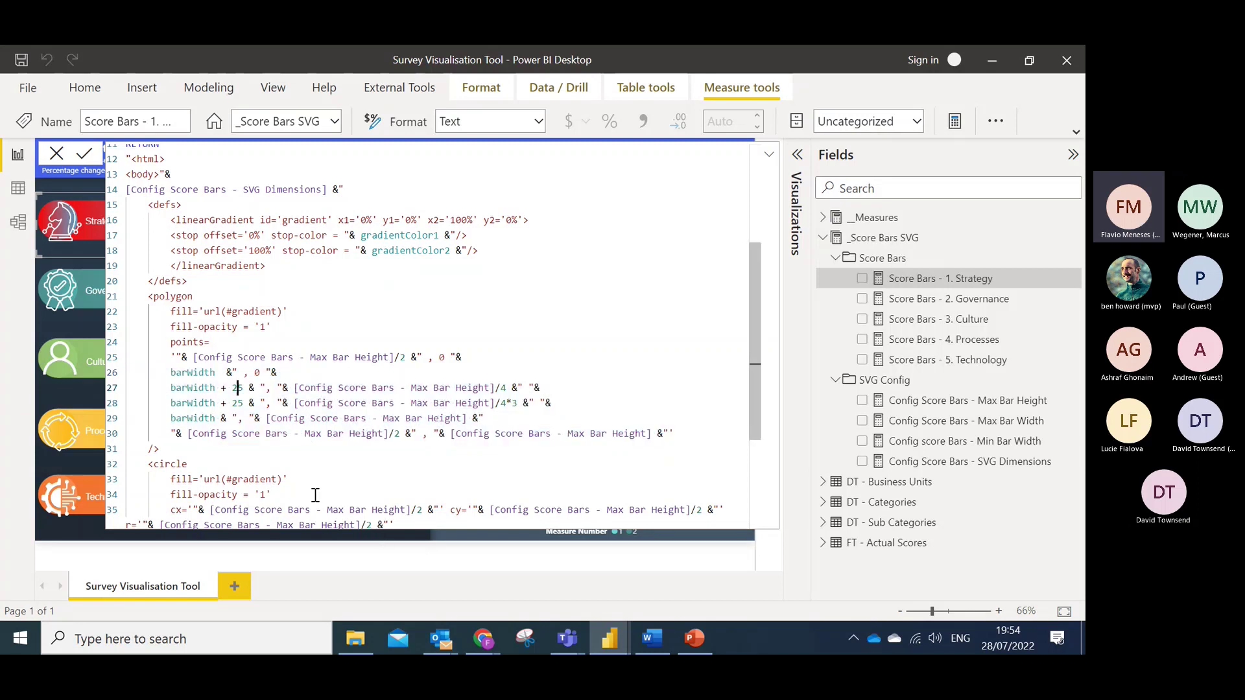
{"action": "key", "text": "BackSpace"}
{"action": "type", "text": "7"}
{"action": "key", "text": "Return"}
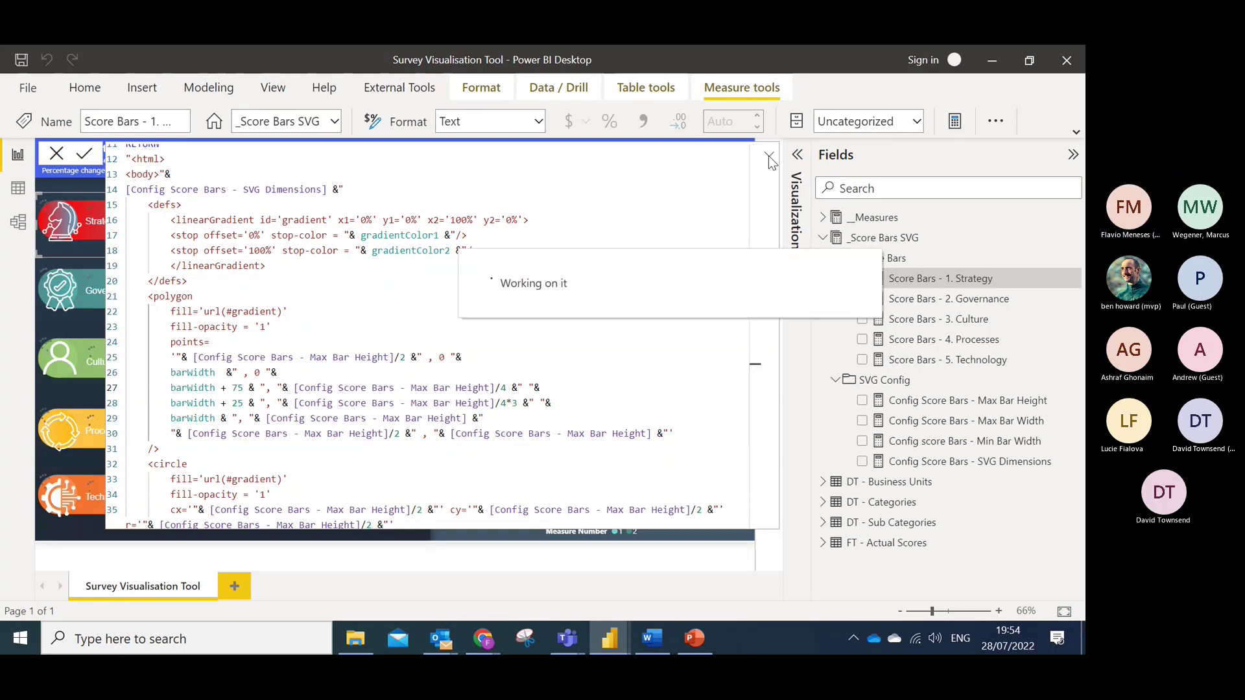
{"action": "left_click", "coordinate": [769, 155]}
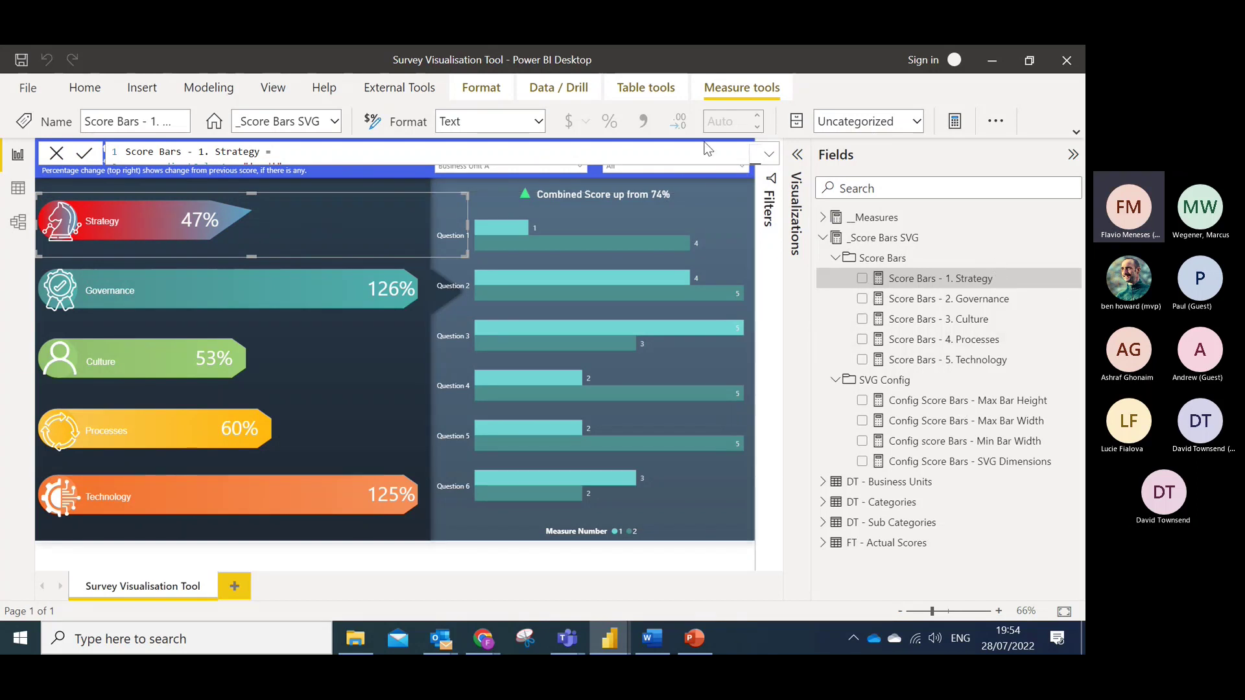
{"action": "left_click", "coordinate": [55, 154]}
Filter the report to Business Unit B, followed by Business Unit C, to see how the modified Strategy bar responds.
{"action": "left_click", "coordinate": [522, 166]}
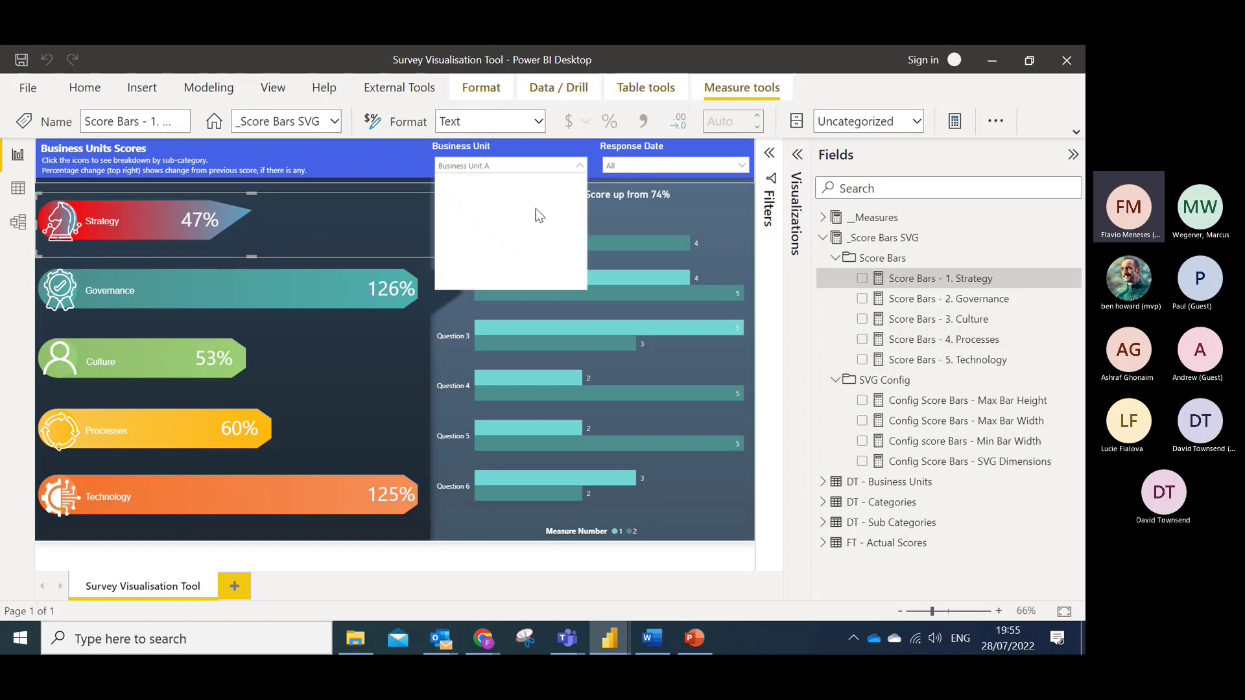
{"action": "left_click", "coordinate": [492, 190]}
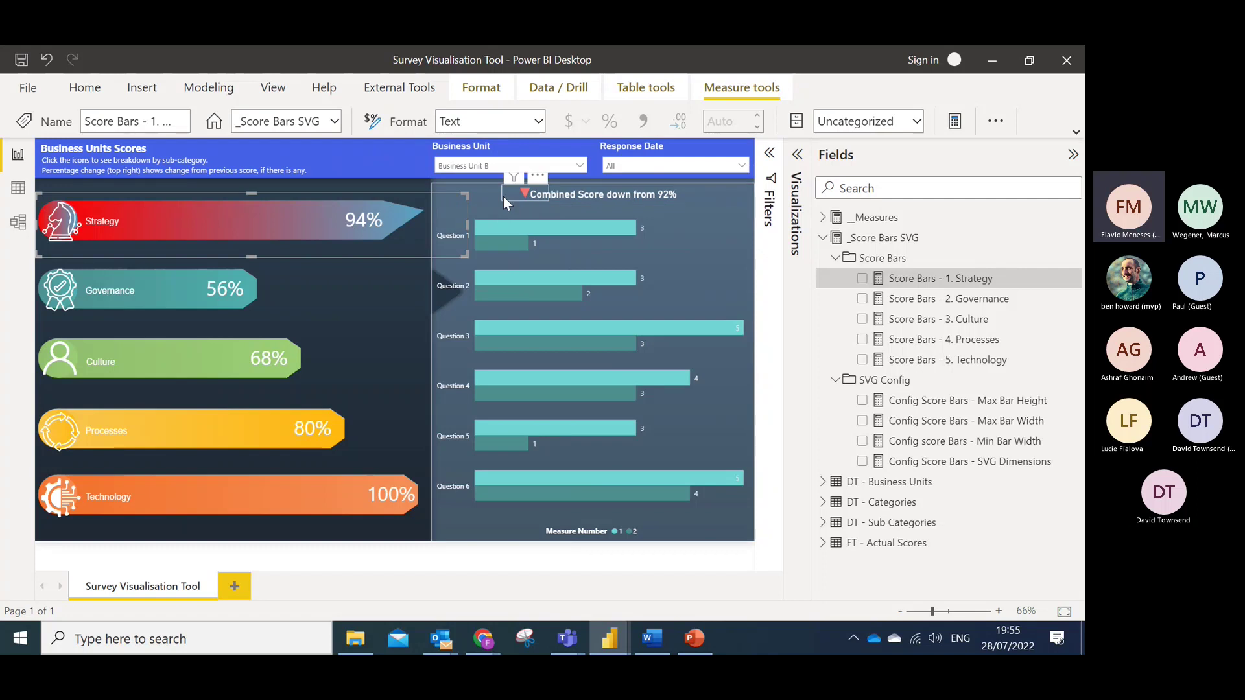
{"action": "left_click", "coordinate": [500, 165]}
{"action": "left_click", "coordinate": [490, 202]}
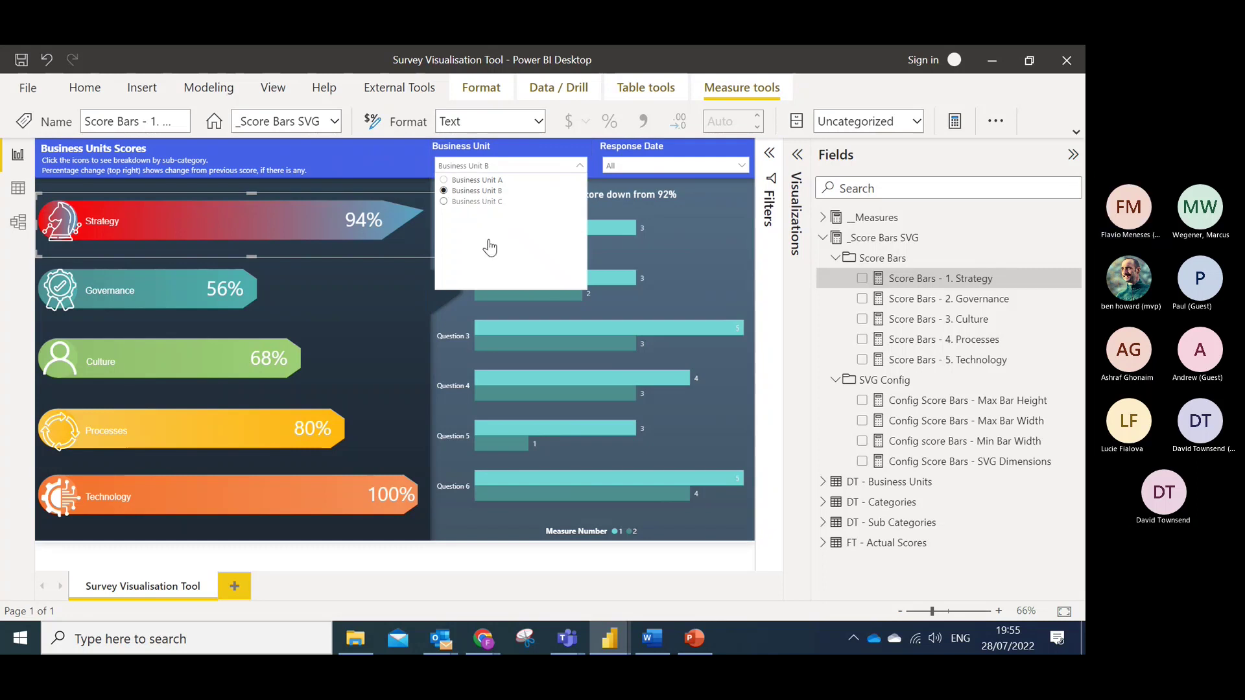
{"action": "left_click", "coordinate": [498, 170]}
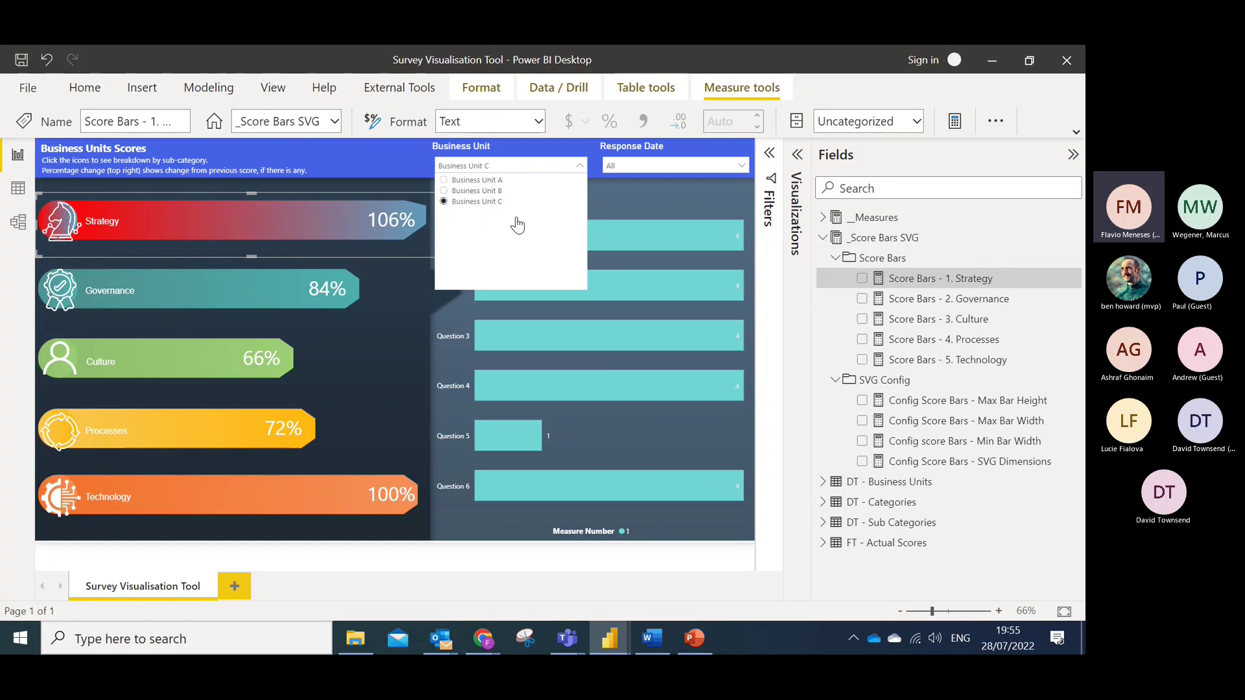
View the data of the DT - Business Units table, return to the report and open the Business Unit filter choices.
{"action": "left_click", "coordinate": [18, 189]}
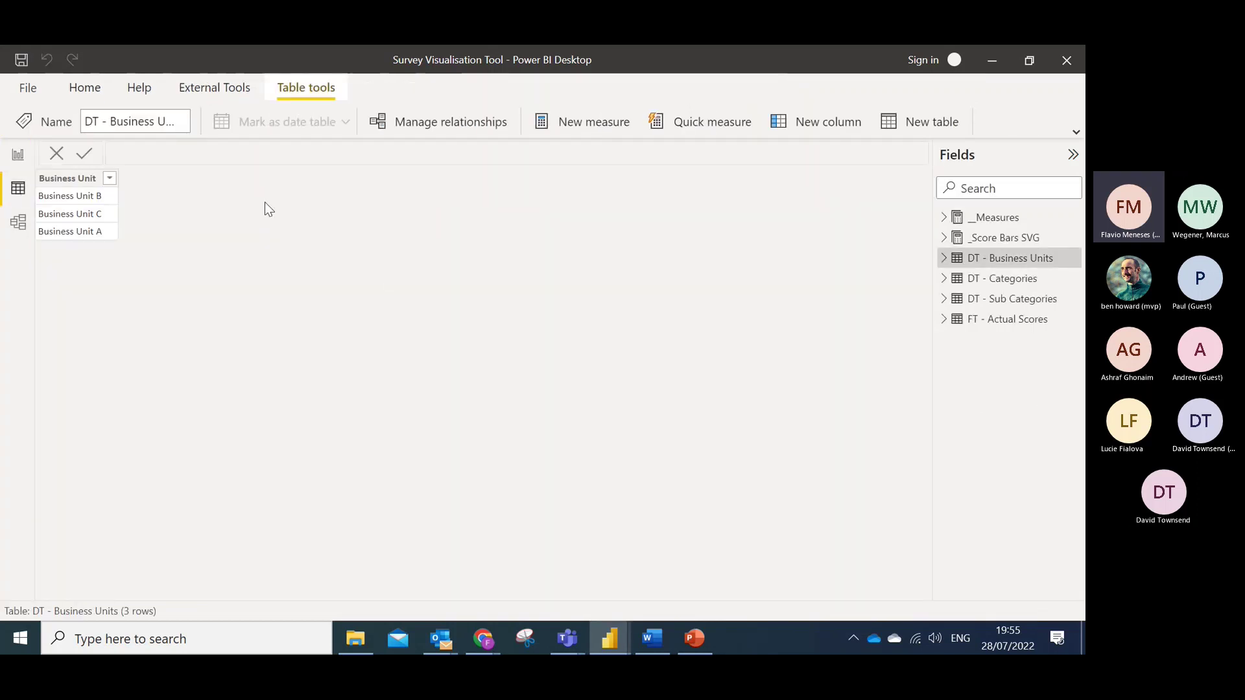
{"action": "left_click", "coordinate": [15, 152]}
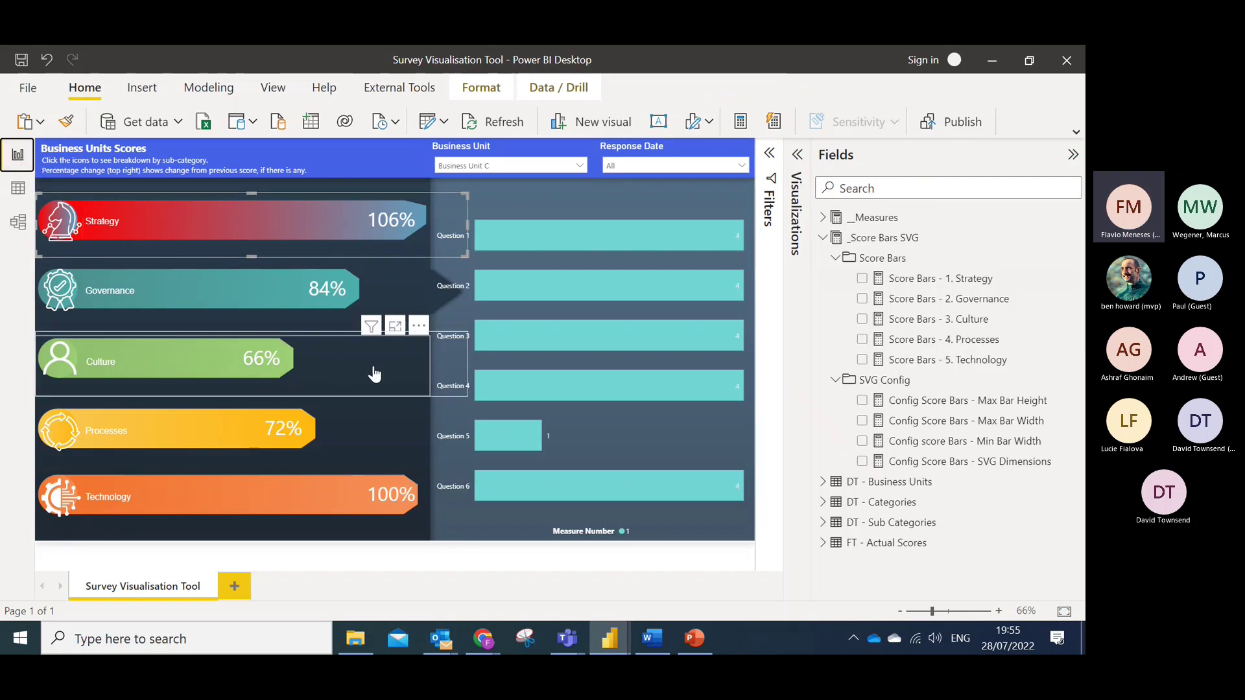
{"action": "left_click", "coordinate": [503, 167]}
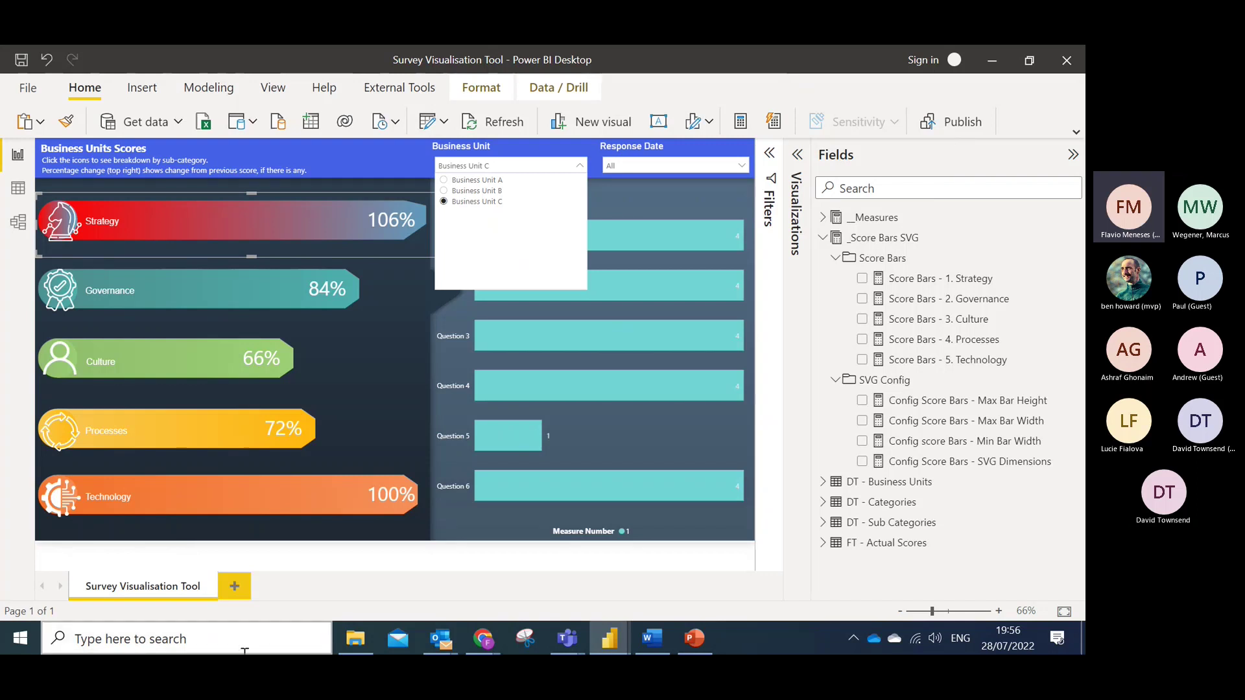
Switch to the PowerPoint presentation and show the SVG case study on slide 15, followed by the one on slide 16.
{"action": "left_click", "coordinate": [703, 632]}
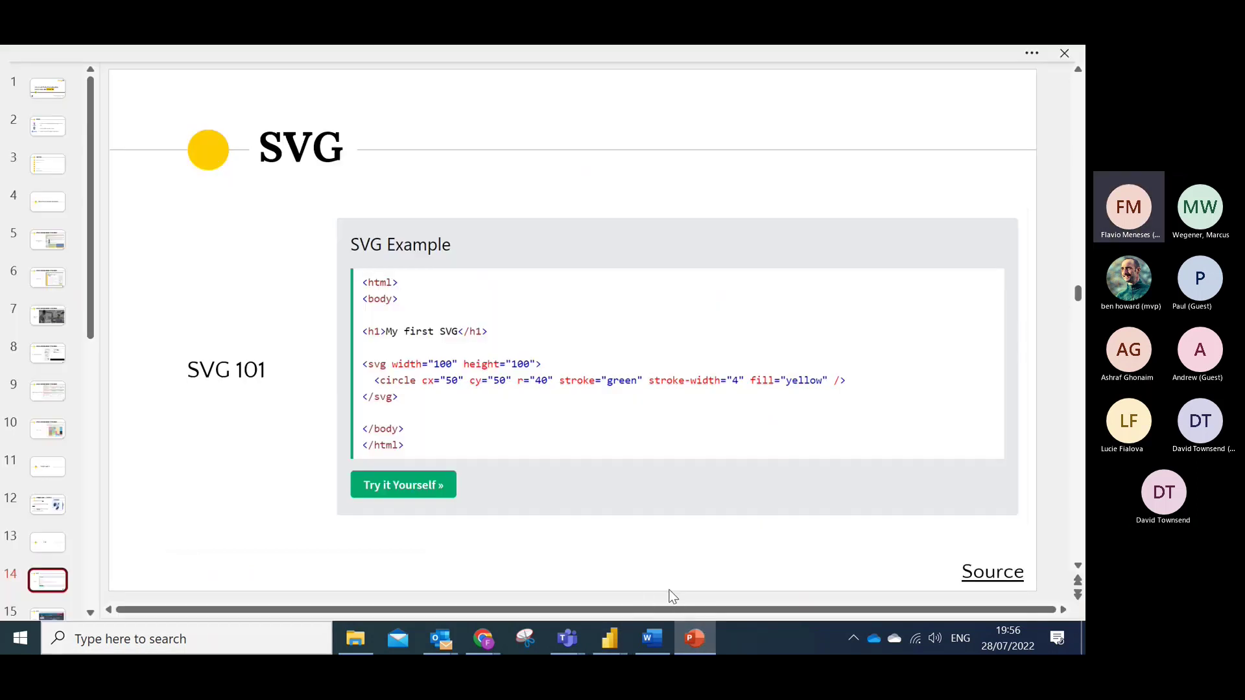
{"action": "scroll", "coordinate": [51, 591], "scroll_direction": "down", "scroll_amount": 1}
{"action": "left_click", "coordinate": [52, 594]}
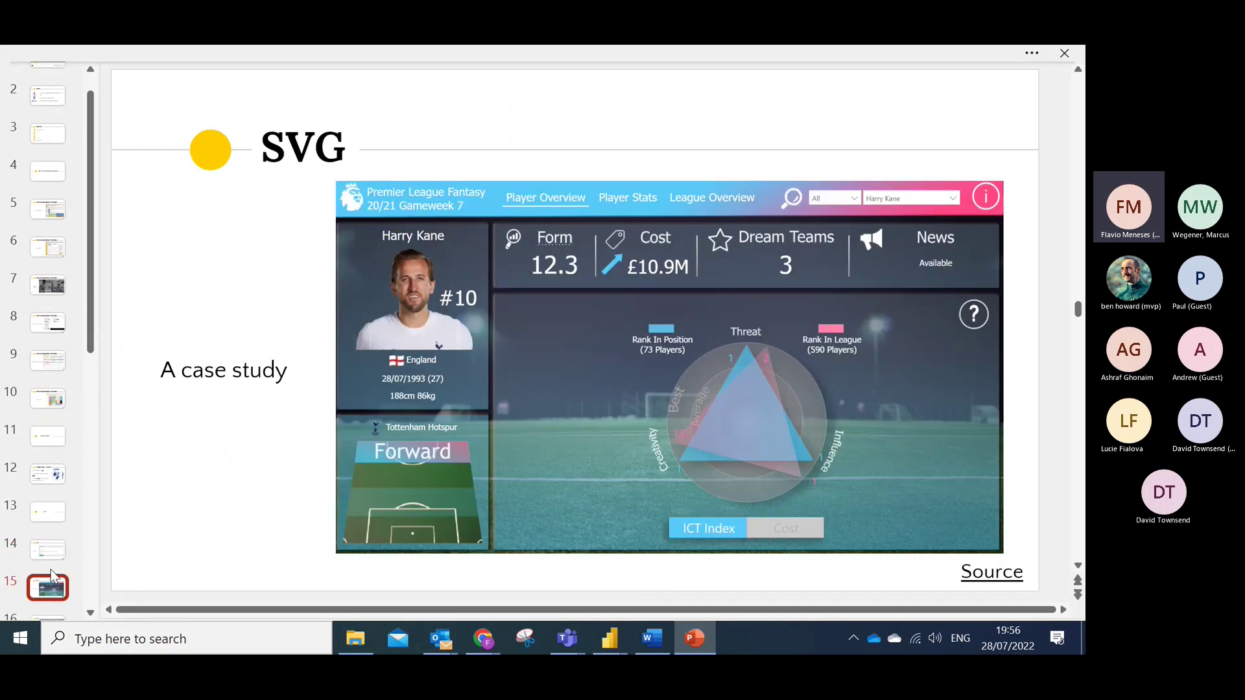
{"action": "scroll", "coordinate": [52, 584], "scroll_direction": "down", "scroll_amount": 2}
{"action": "left_click", "coordinate": [56, 567]}
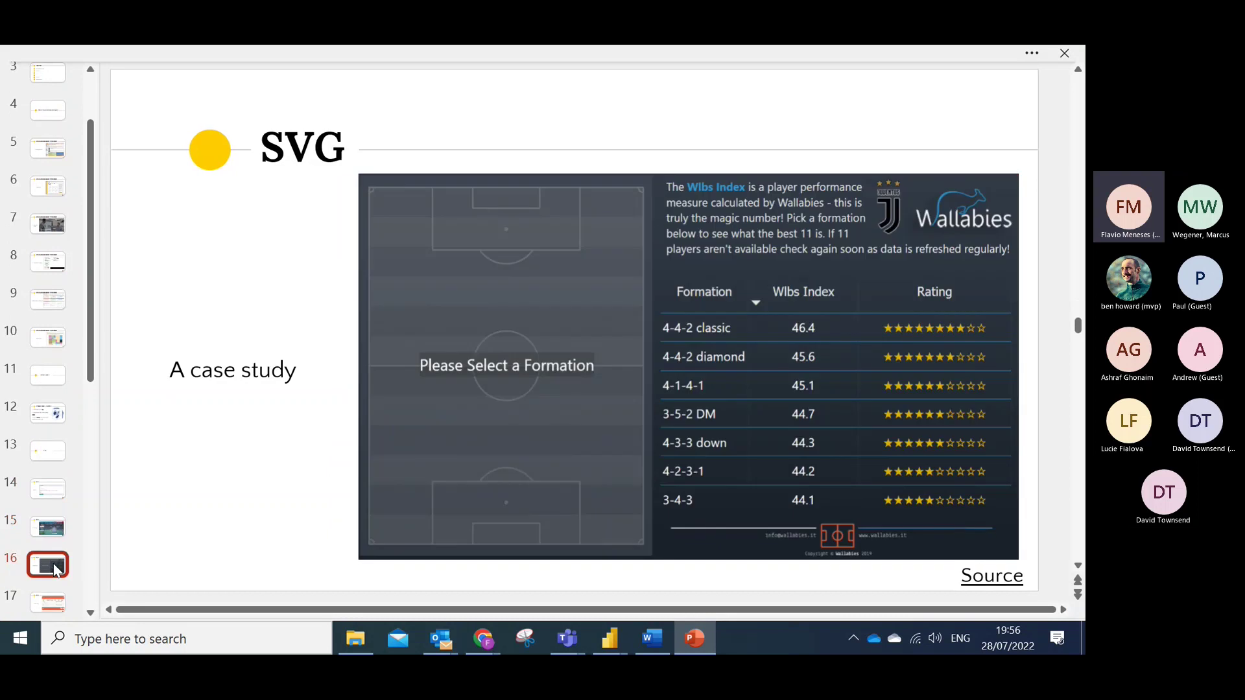
Pause the case study video at the 4-4-2 classic formation, resume it and pause again at 4-3-3 down.
{"action": "left_click", "coordinate": [686, 365]}
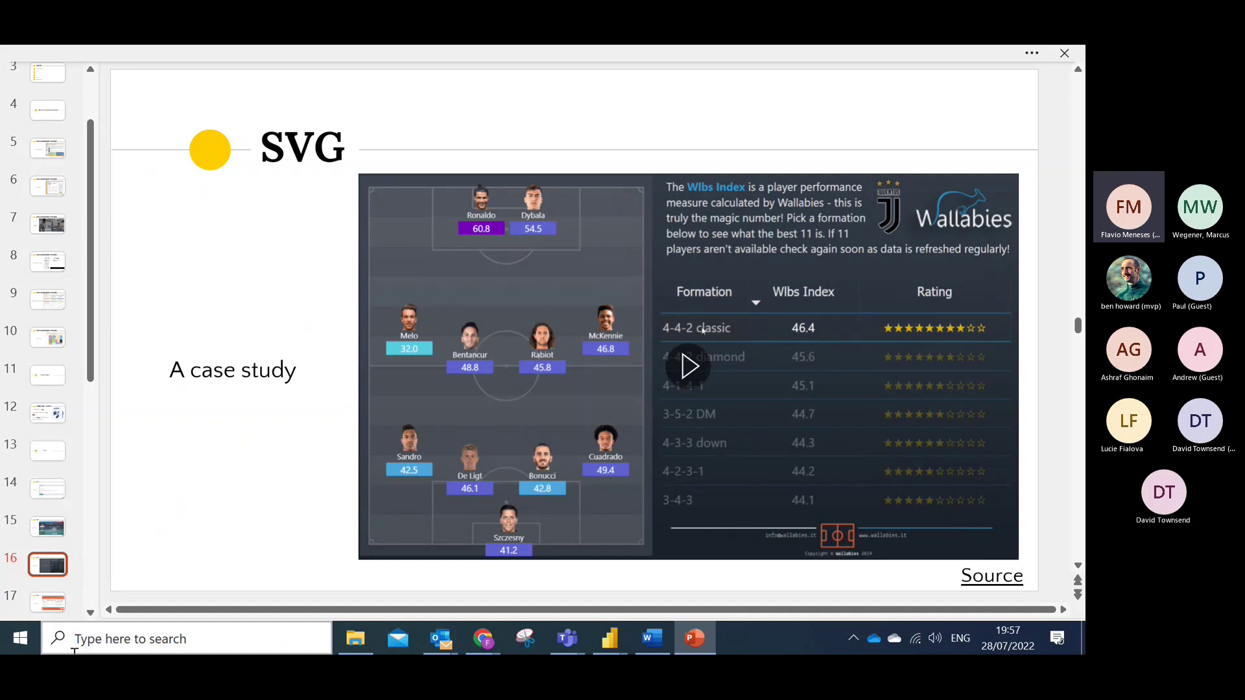
{"action": "left_click", "coordinate": [688, 369]}
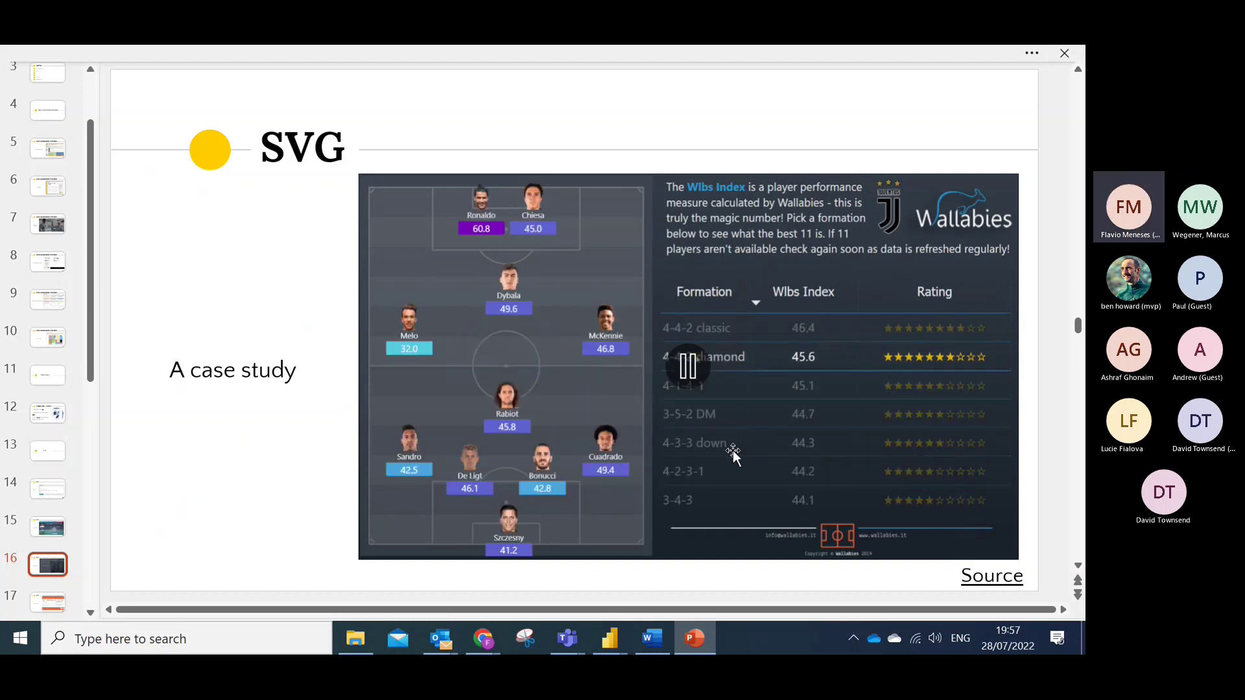
{"action": "left_click", "coordinate": [689, 375]}
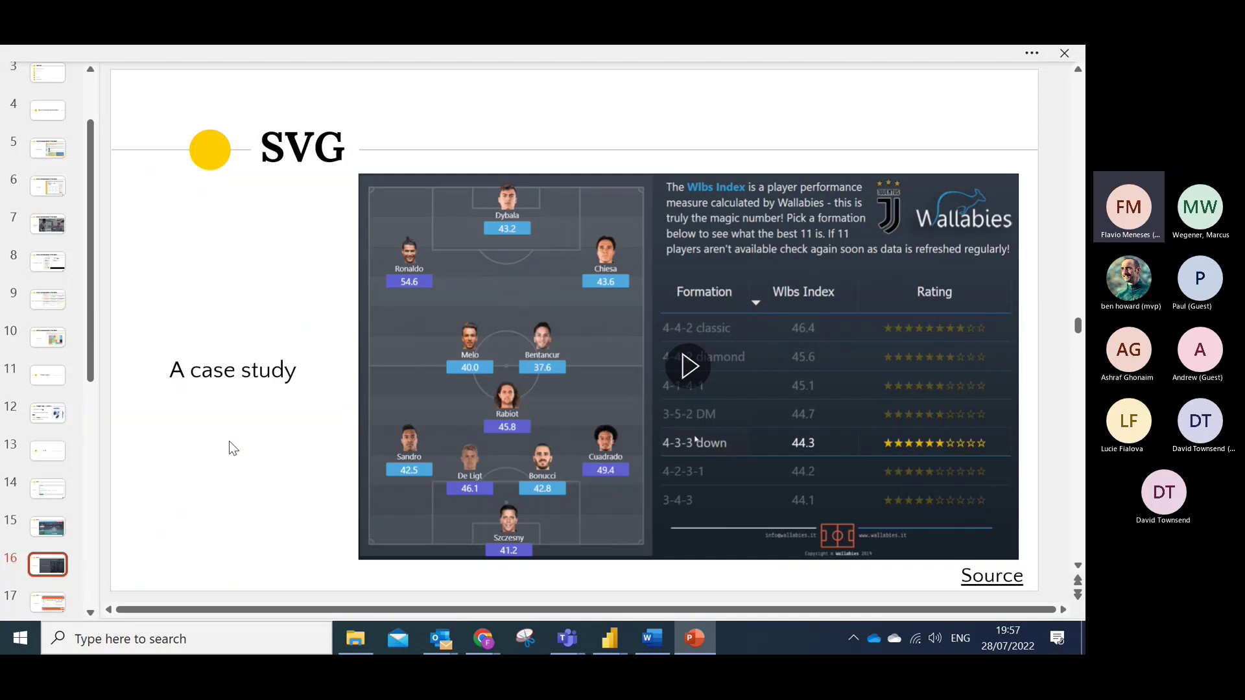
Advance through slides 17 to 19 to the Deneb slide about the Vega & Vega-Lite visualization grammar.
{"action": "scroll", "coordinate": [97, 480], "scroll_direction": "down", "scroll_amount": 1}
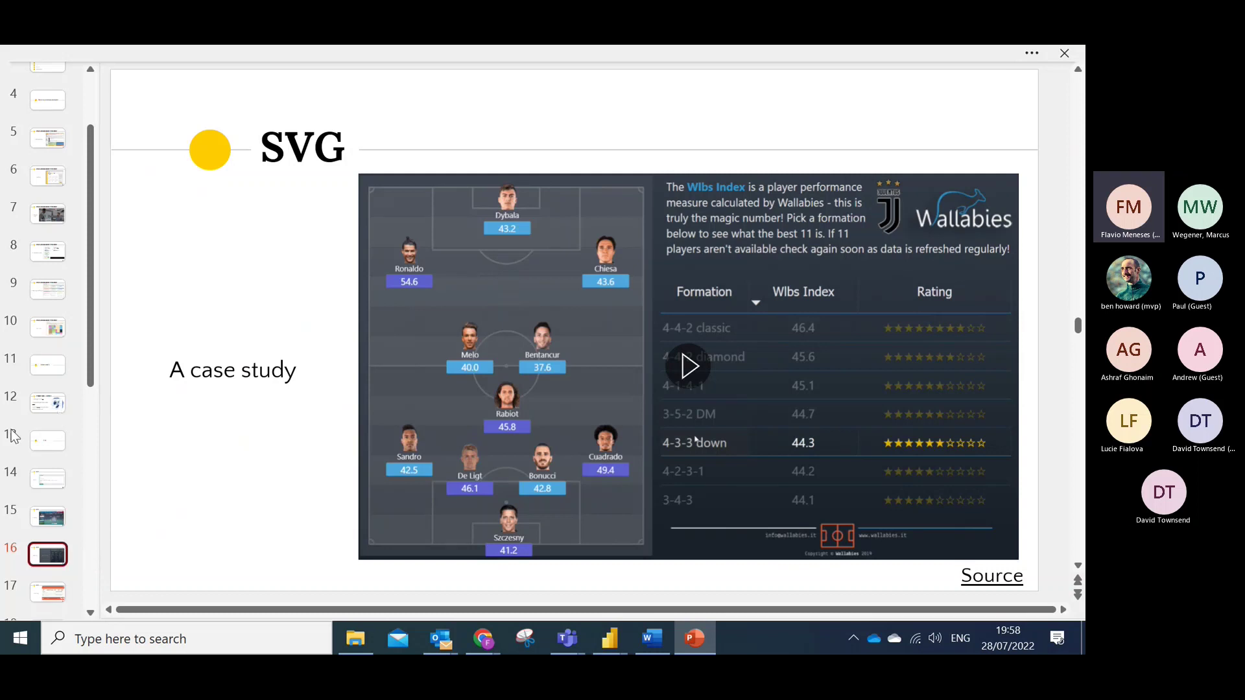
{"action": "scroll", "coordinate": [39, 454], "scroll_direction": "down", "scroll_amount": 3}
{"action": "left_click", "coordinate": [56, 512]}
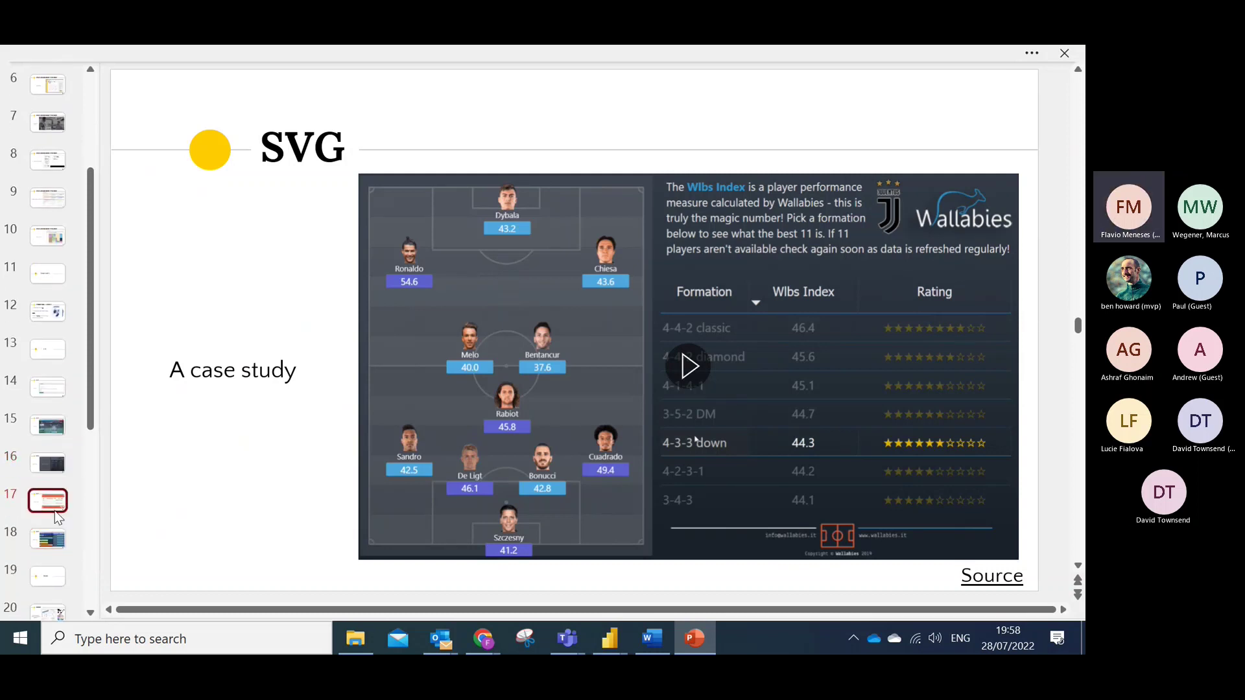
{"action": "left_click", "coordinate": [47, 542]}
{"action": "left_click", "coordinate": [46, 581]}
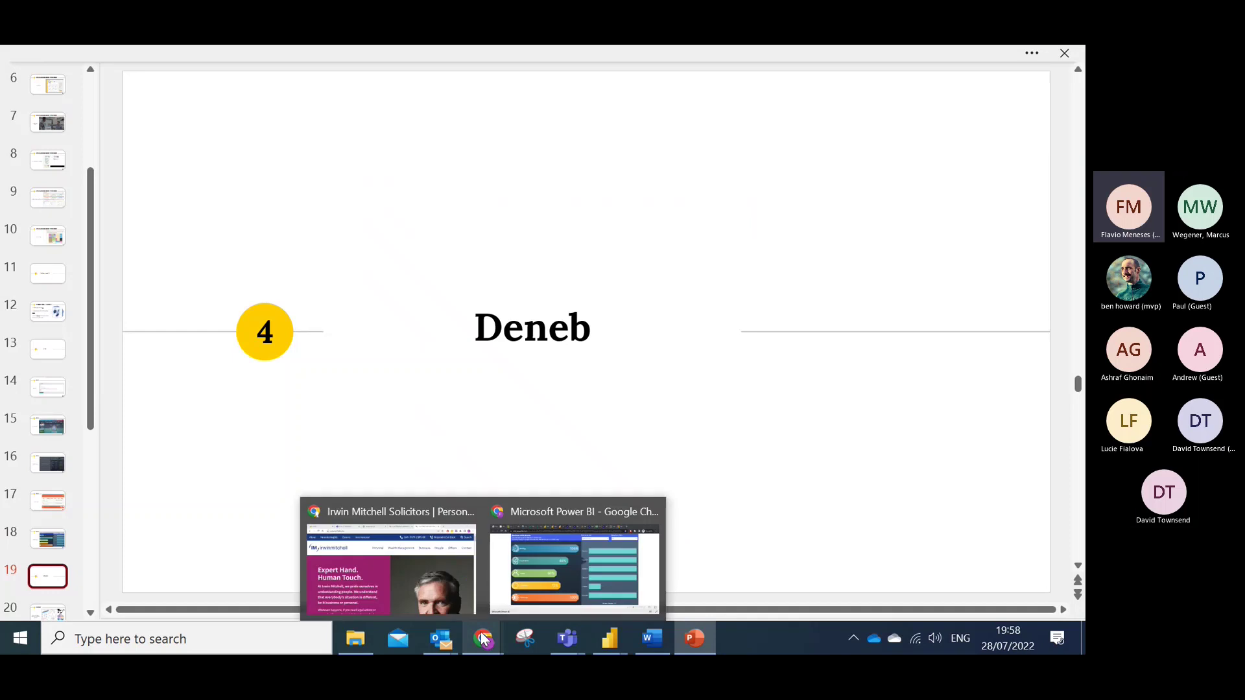
{"action": "scroll", "coordinate": [55, 514], "scroll_direction": "down", "scroll_amount": 1}
{"action": "scroll", "coordinate": [55, 514], "scroll_direction": "down", "scroll_amount": 1}
{"action": "left_click", "coordinate": [60, 547]}
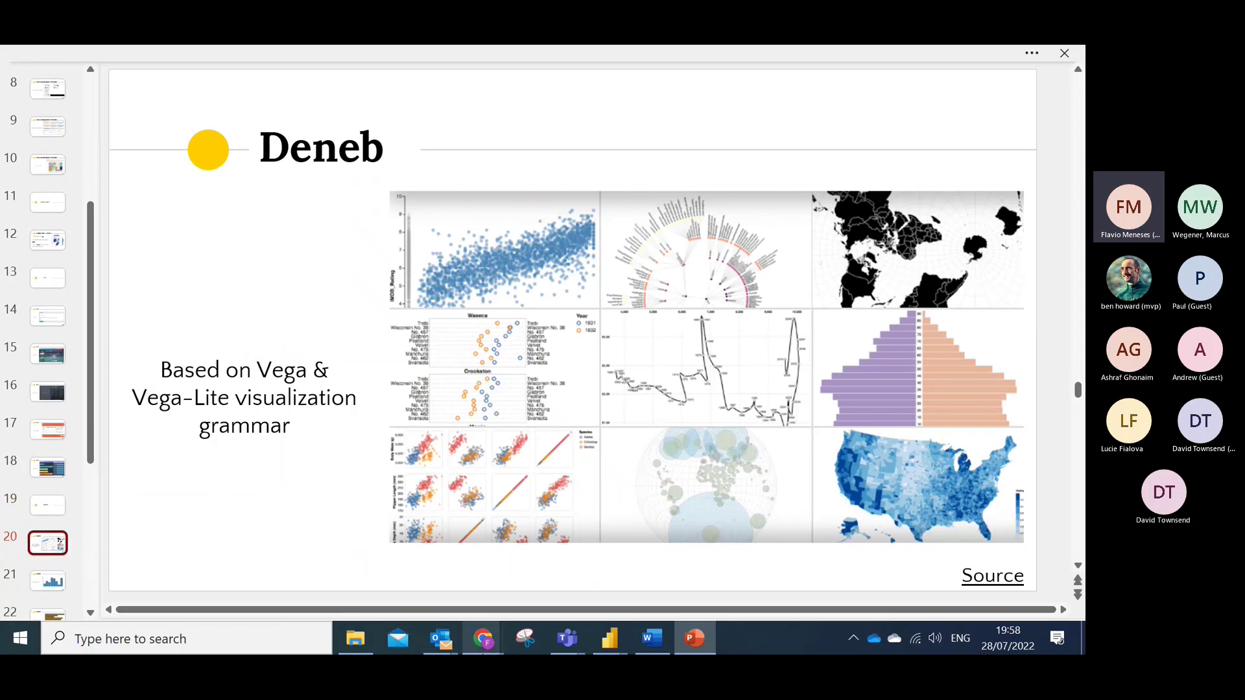
Switch to Chrome and show the Vega & Vega-Lite home page, followed by the bar chart example in the Vega editor.
{"action": "left_click", "coordinate": [484, 639]}
{"action": "left_click", "coordinate": [574, 564]}
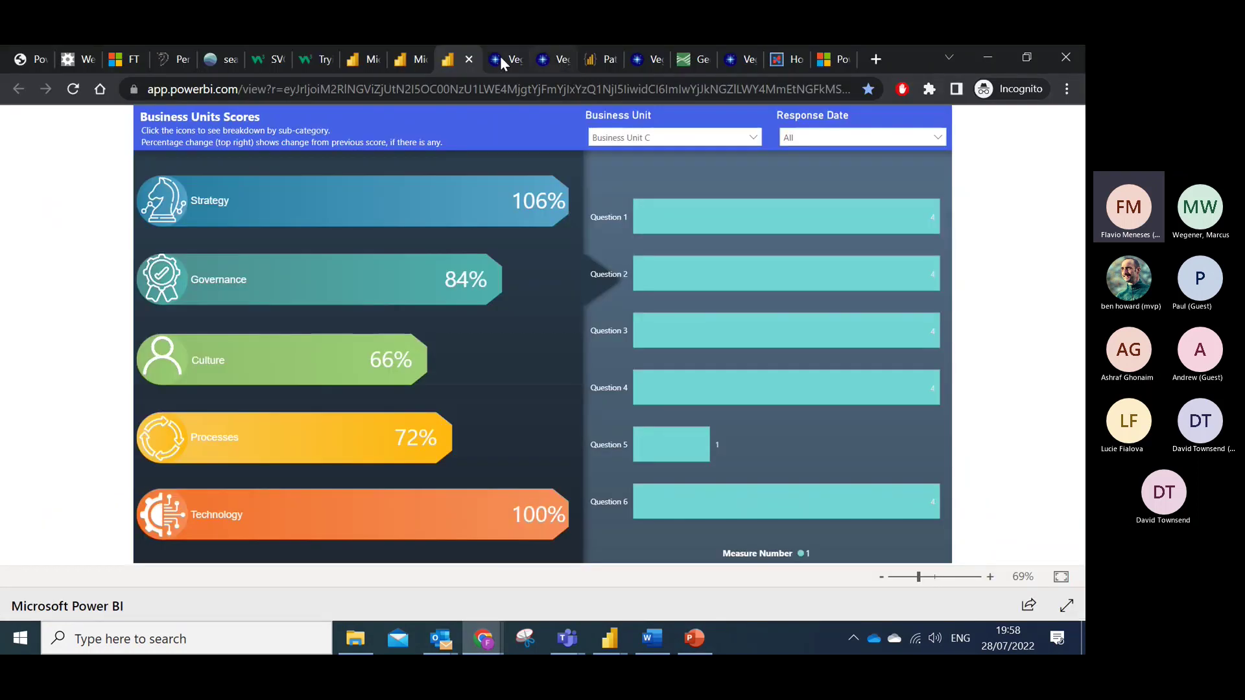
{"action": "left_click", "coordinate": [500, 56]}
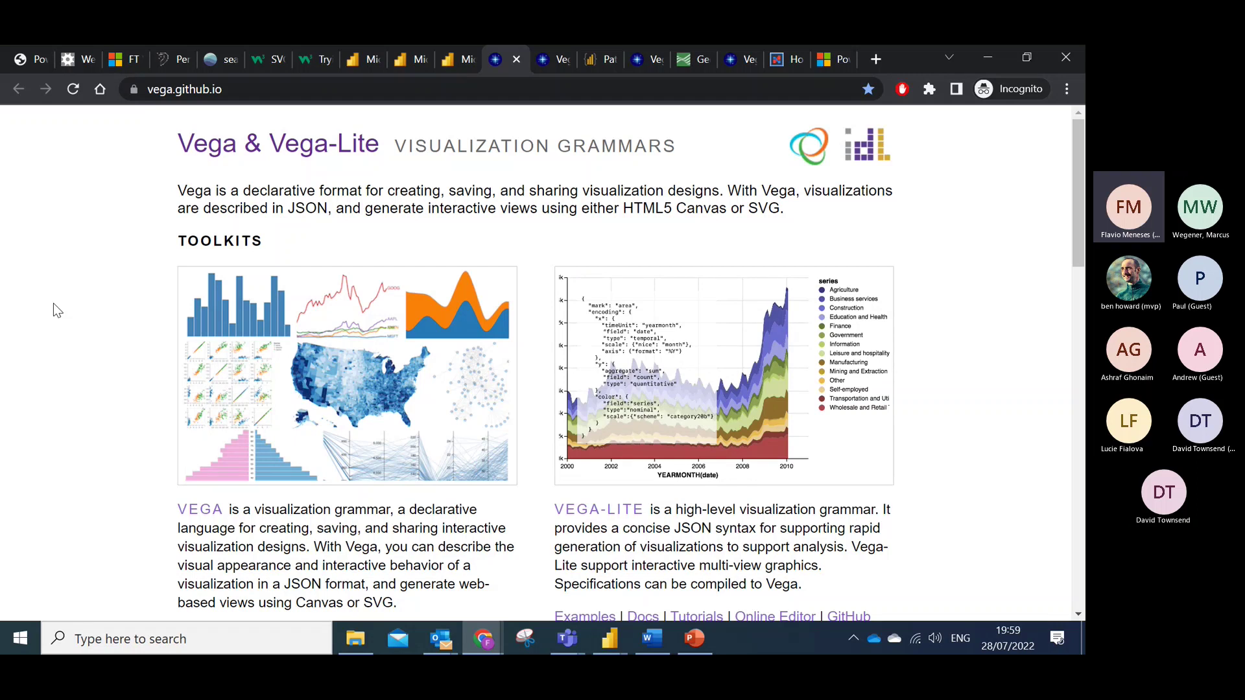
{"action": "left_click", "coordinate": [548, 68]}
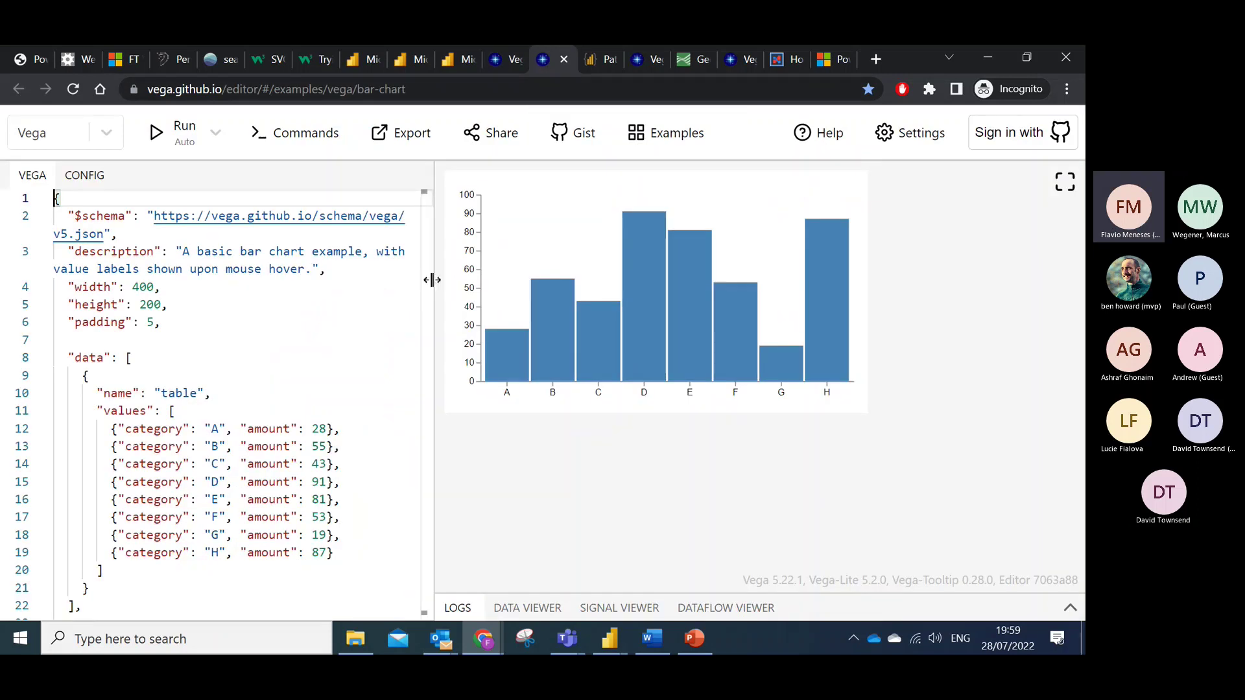
Highlight the data block with its category and amount values in the Vega bar chart specification.
{"action": "left_click_drag", "start_coordinate": [427, 263], "coordinate": [429, 255]}
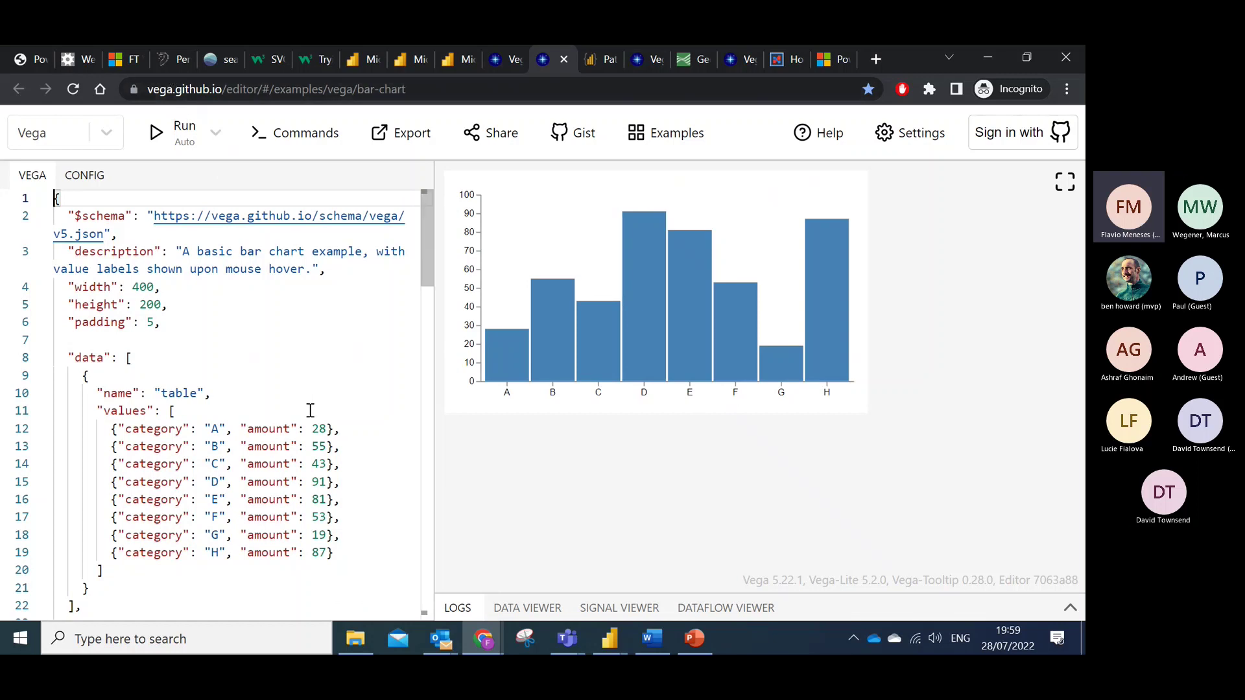
{"action": "scroll", "coordinate": [318, 402], "scroll_direction": "down", "scroll_amount": 1}
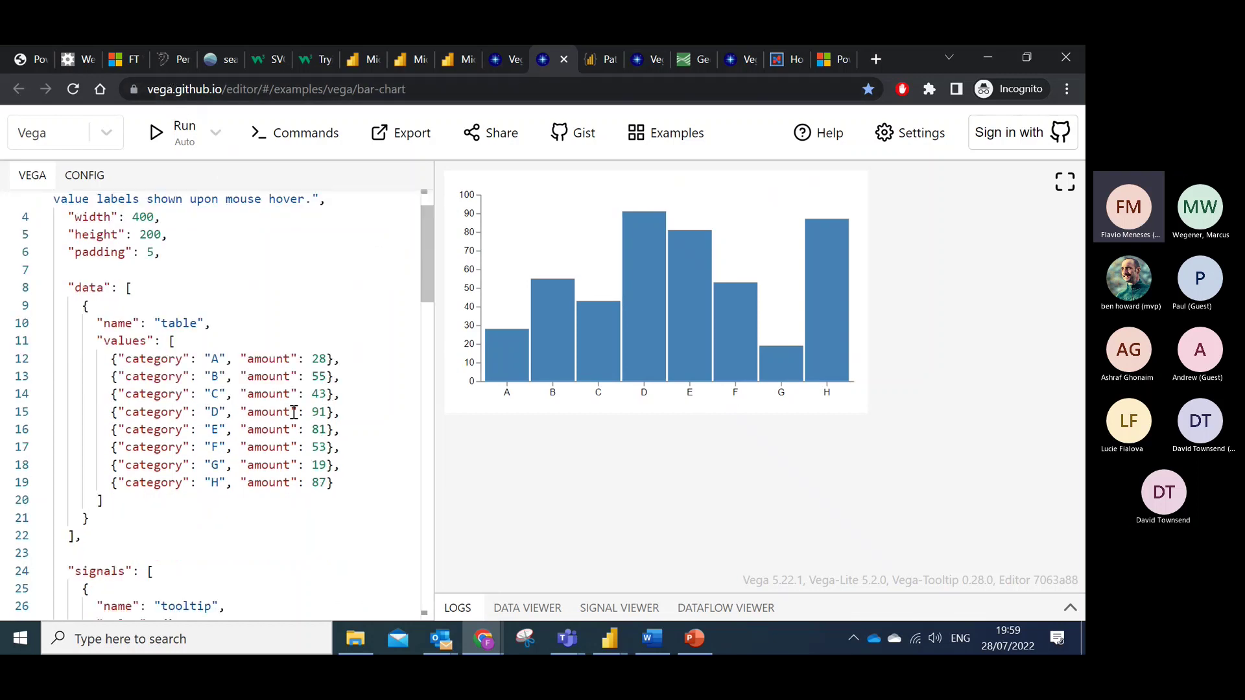
{"action": "scroll", "coordinate": [286, 412], "scroll_direction": "up", "scroll_amount": 1}
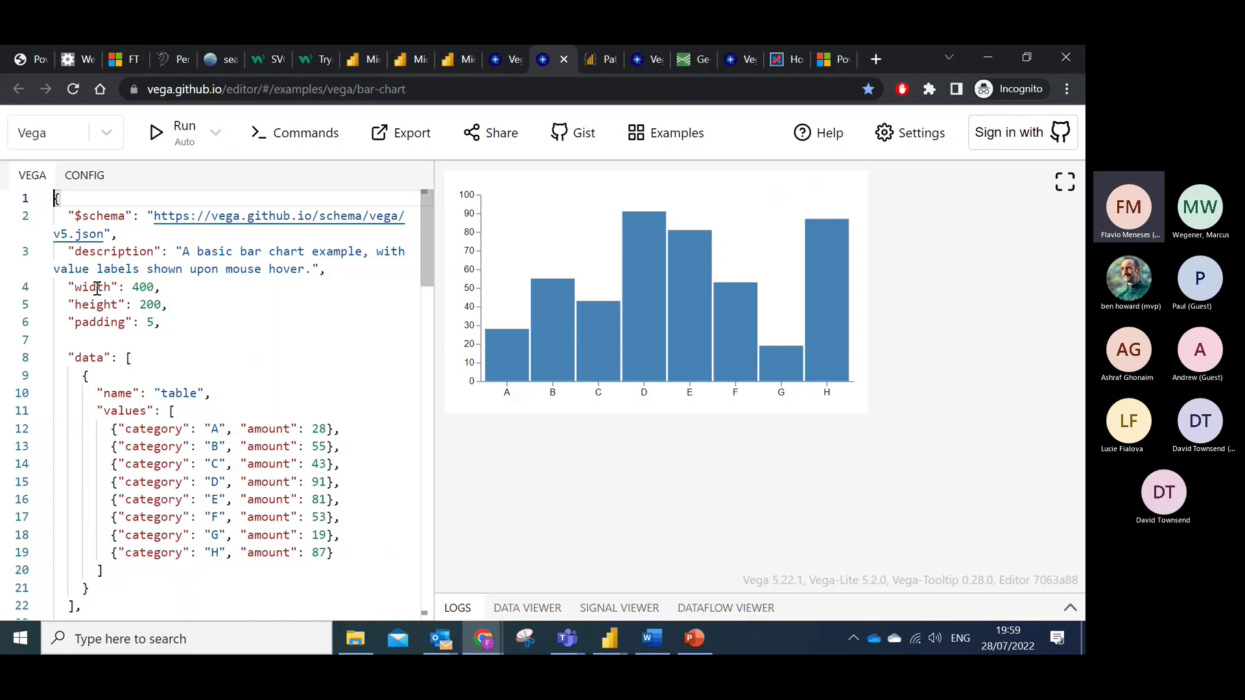
{"action": "scroll", "coordinate": [97, 288], "scroll_direction": "down", "scroll_amount": 1}
{"action": "left_click_drag", "start_coordinate": [68, 287], "coordinate": [92, 546]}
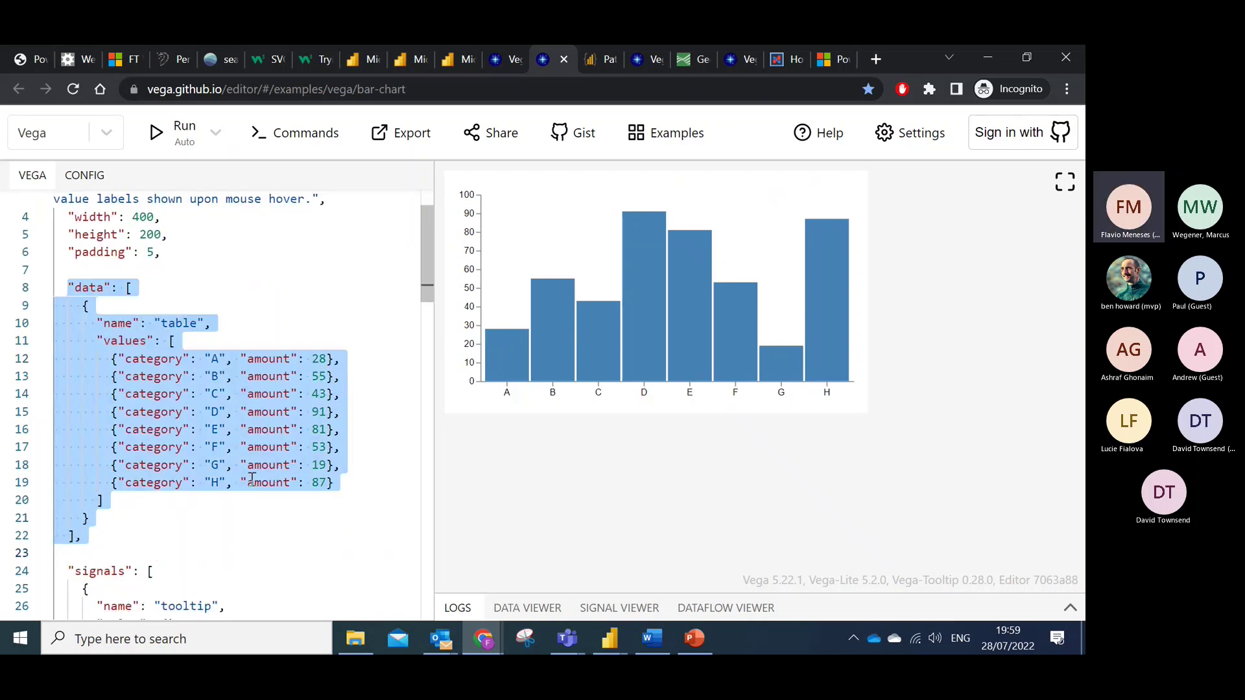
Change category A's amount in the data values to 50, followed by 100.
{"action": "left_click", "coordinate": [328, 359]}
{"action": "key", "text": "BackSpace"}
{"action": "key", "text": "BackSpace"}
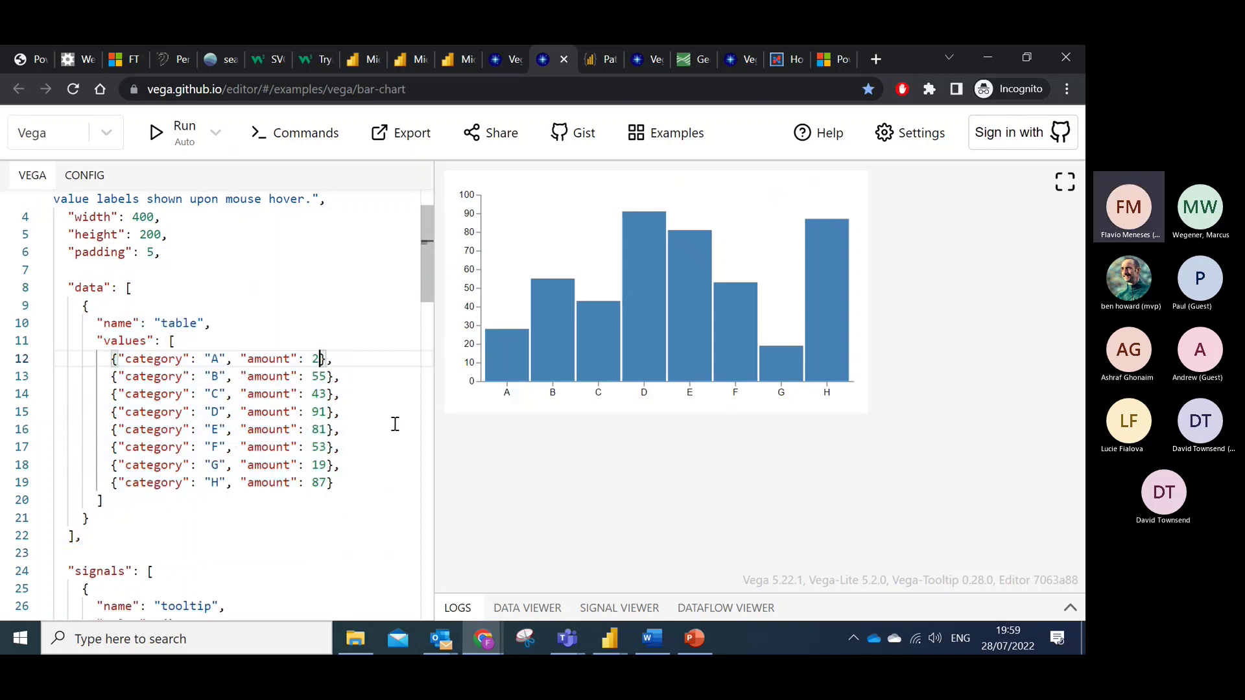
{"action": "type", "text": "50"}
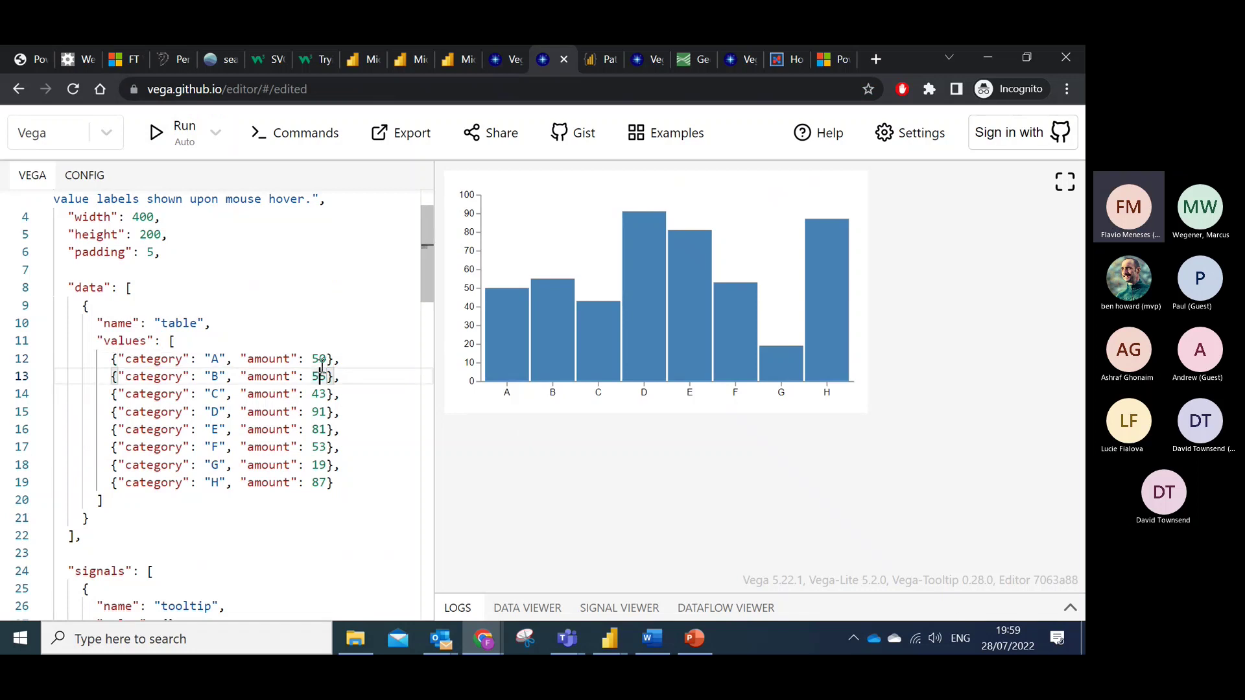
{"action": "key", "text": "Left"}
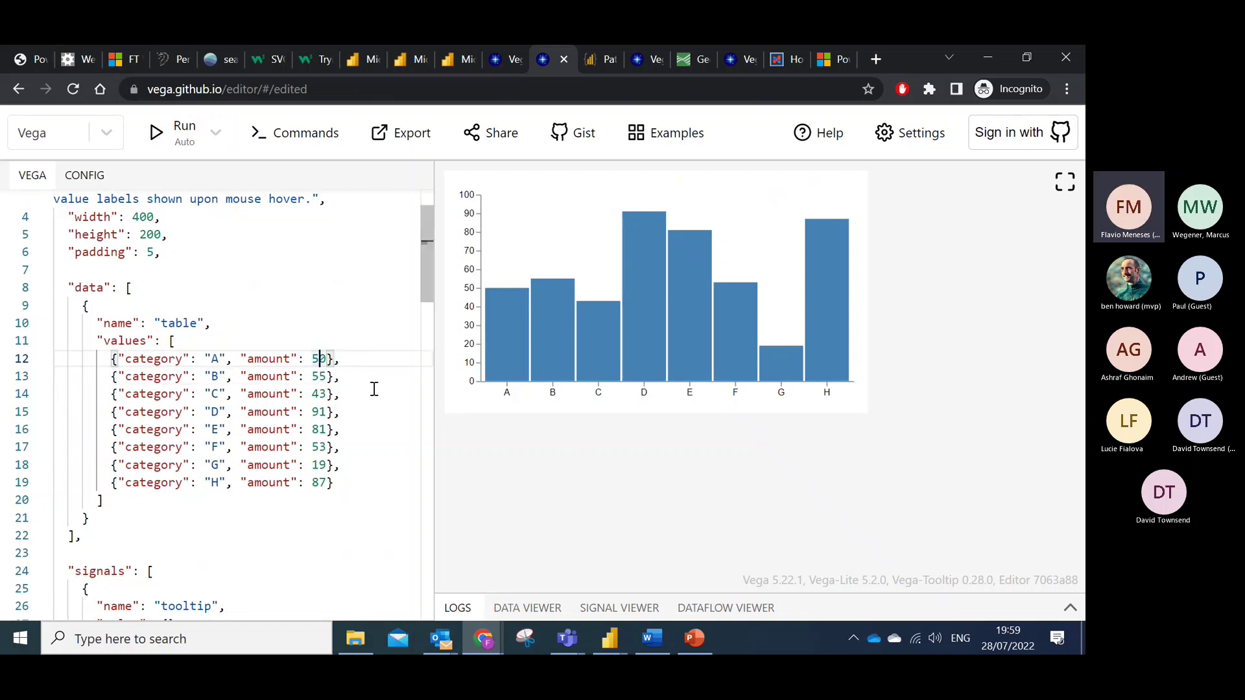
{"action": "key", "text": "BackSpace"}
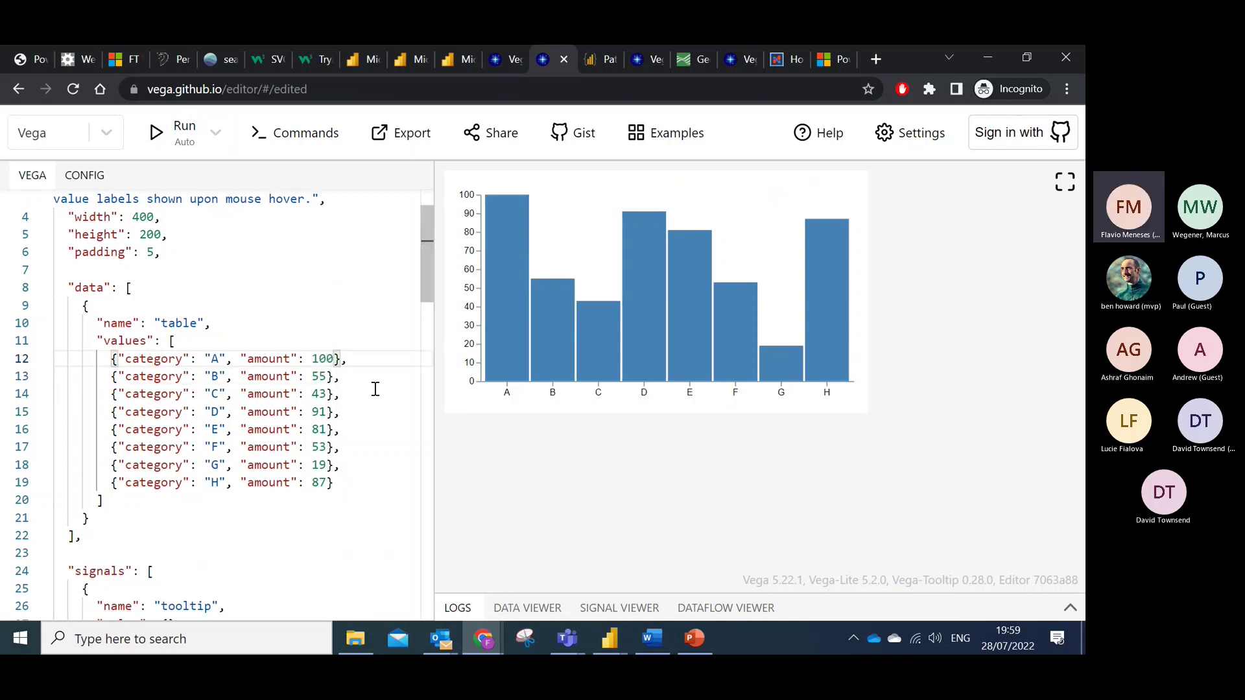
{"action": "key", "text": "Left"}
Highlight the signals block and its rect:mouseover event, and preview the hover effect on bar C.
{"action": "scroll", "coordinate": [338, 423], "scroll_direction": "down", "scroll_amount": 5}
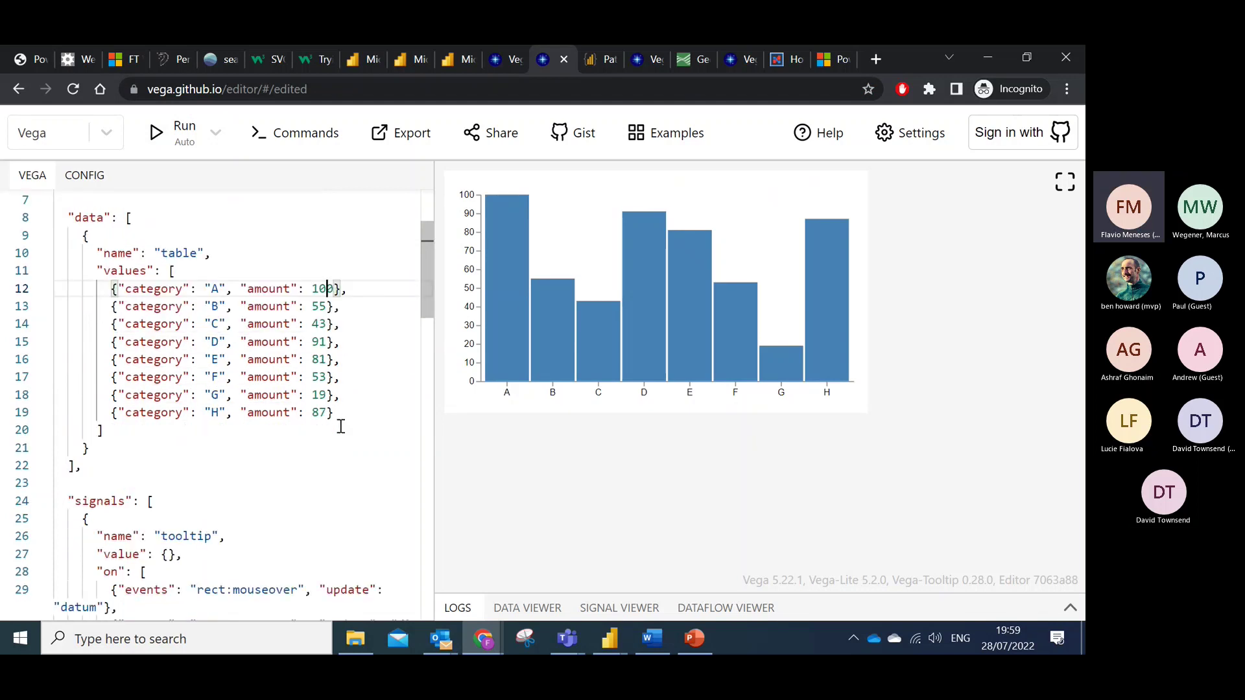
{"action": "left_click_drag", "start_coordinate": [150, 494], "coordinate": [31, 292]}
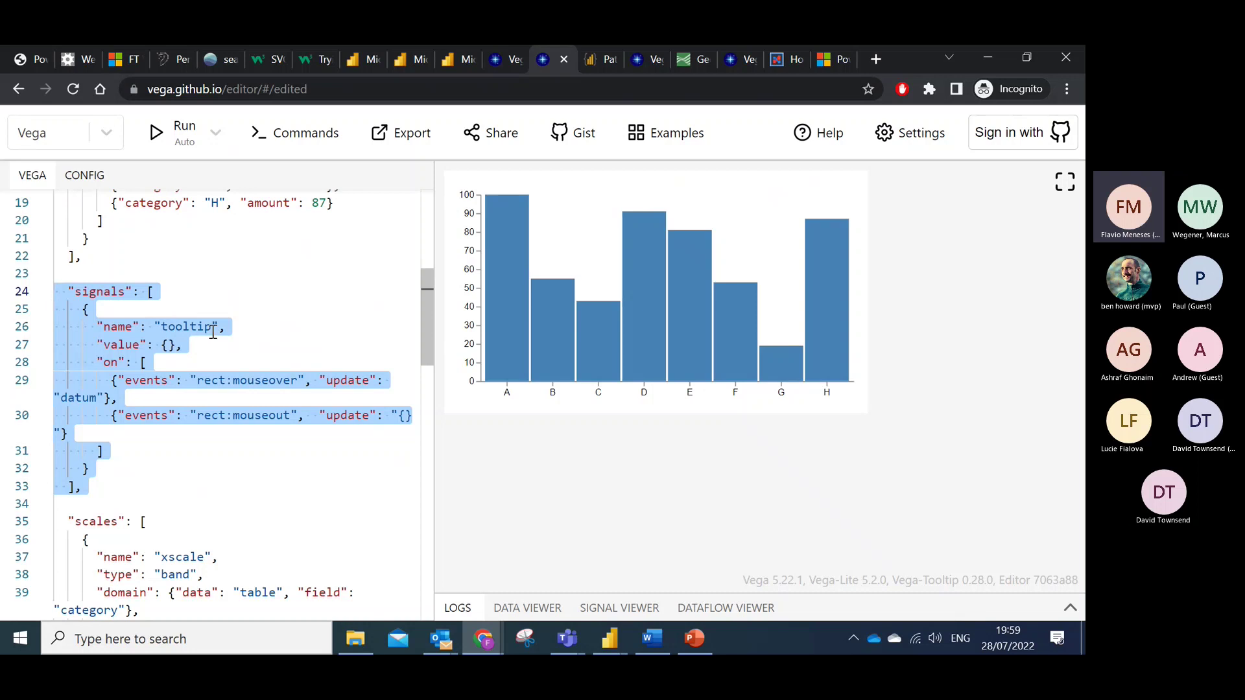
{"action": "left_click_drag", "start_coordinate": [202, 381], "coordinate": [295, 381]}
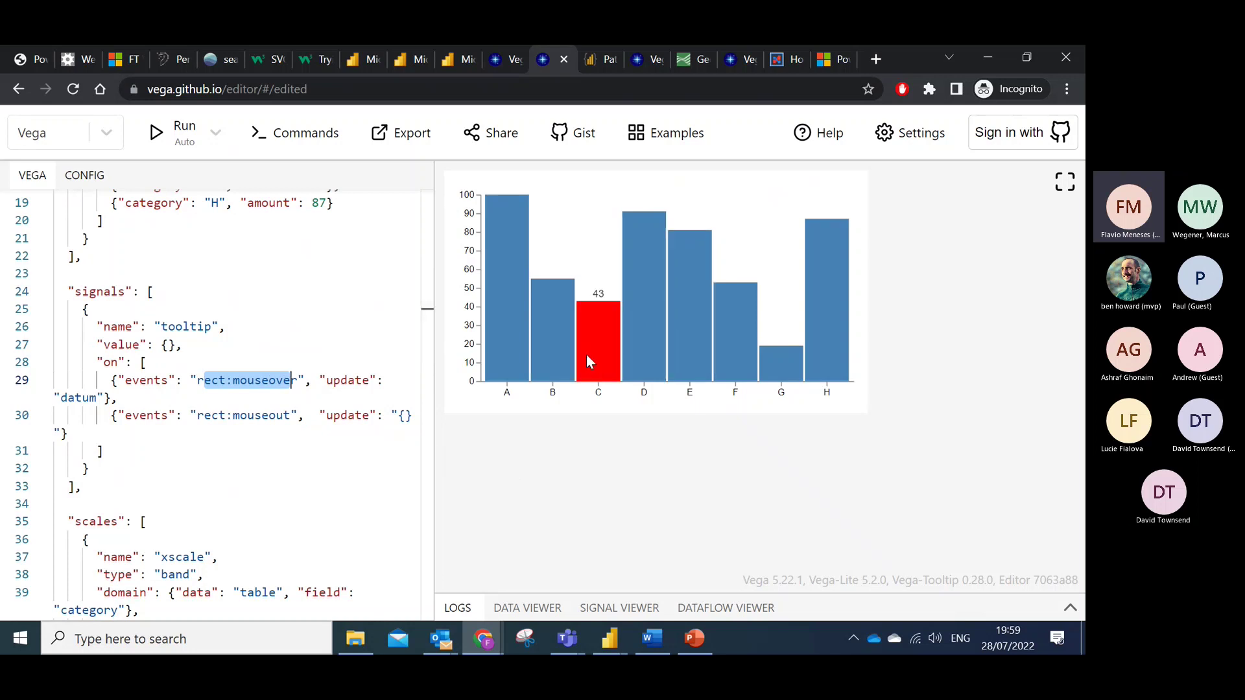
{"action": "mouse_move", "coordinate": [573, 356]}
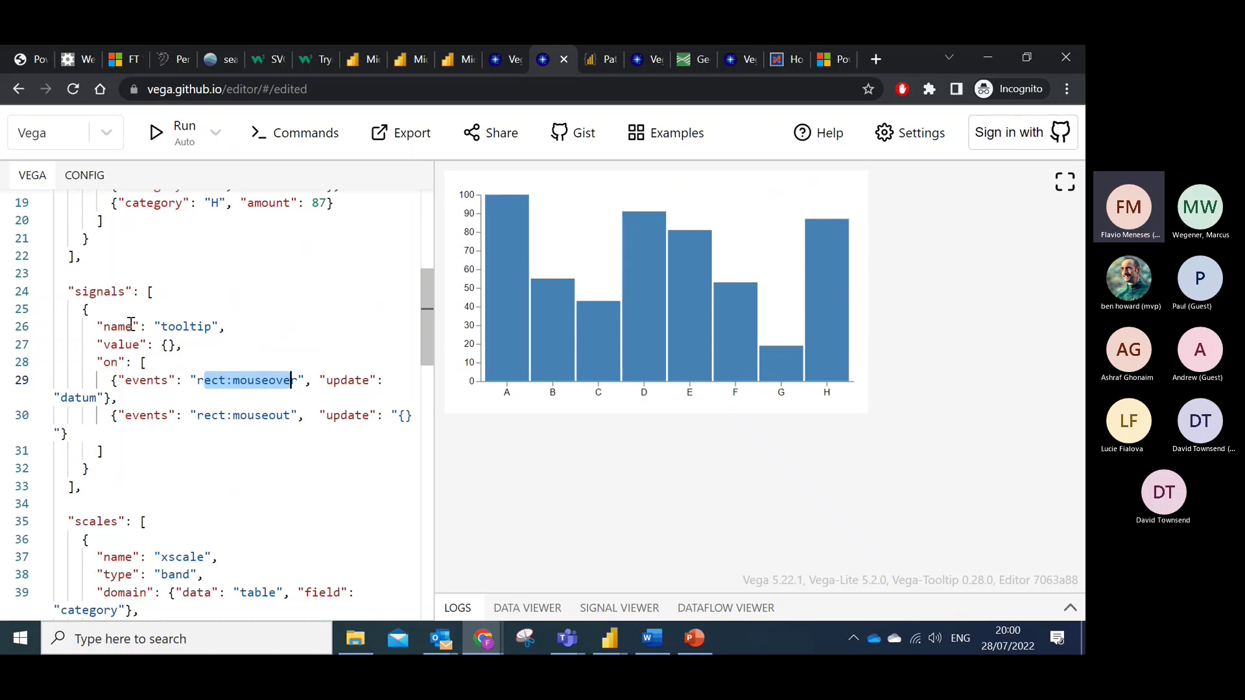
Highlight the scales and axes blocks of the bar chart specification.
{"action": "scroll", "coordinate": [358, 358], "scroll_direction": "down", "scroll_amount": 4}
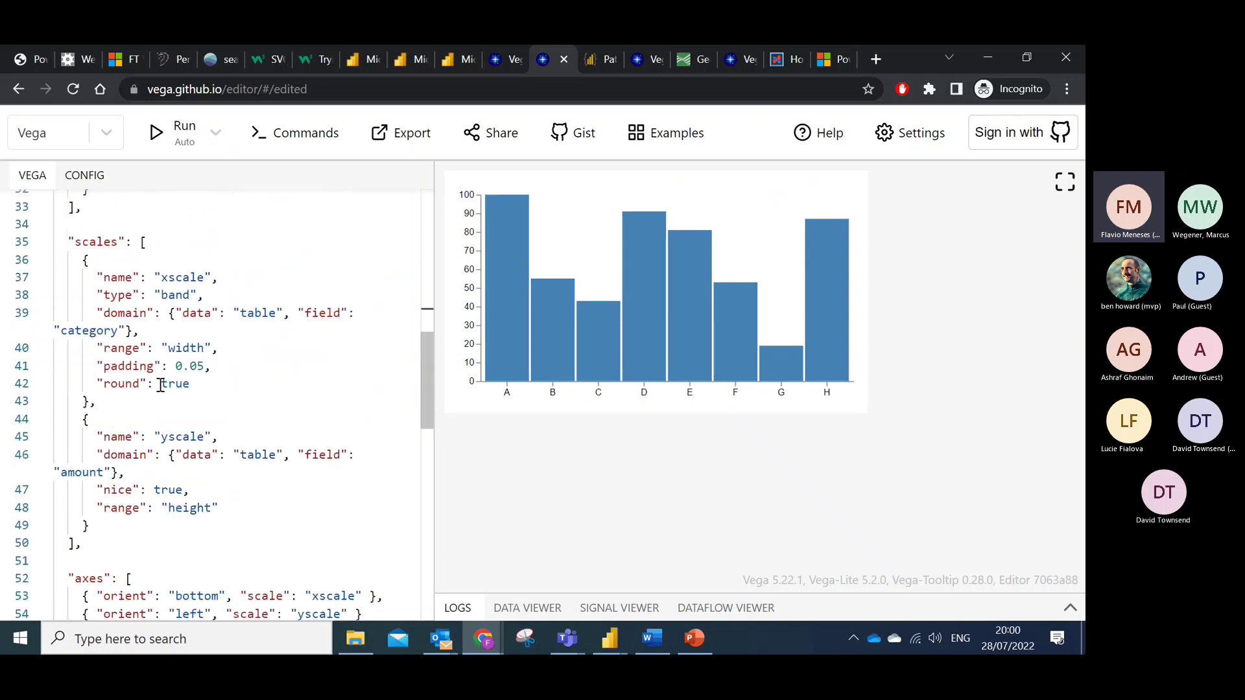
{"action": "scroll", "coordinate": [72, 238], "scroll_direction": "down", "scroll_amount": 1}
{"action": "scroll", "coordinate": [68, 237], "scroll_direction": "up", "scroll_amount": 1}
{"action": "left_click_drag", "start_coordinate": [68, 239], "coordinate": [174, 363]}
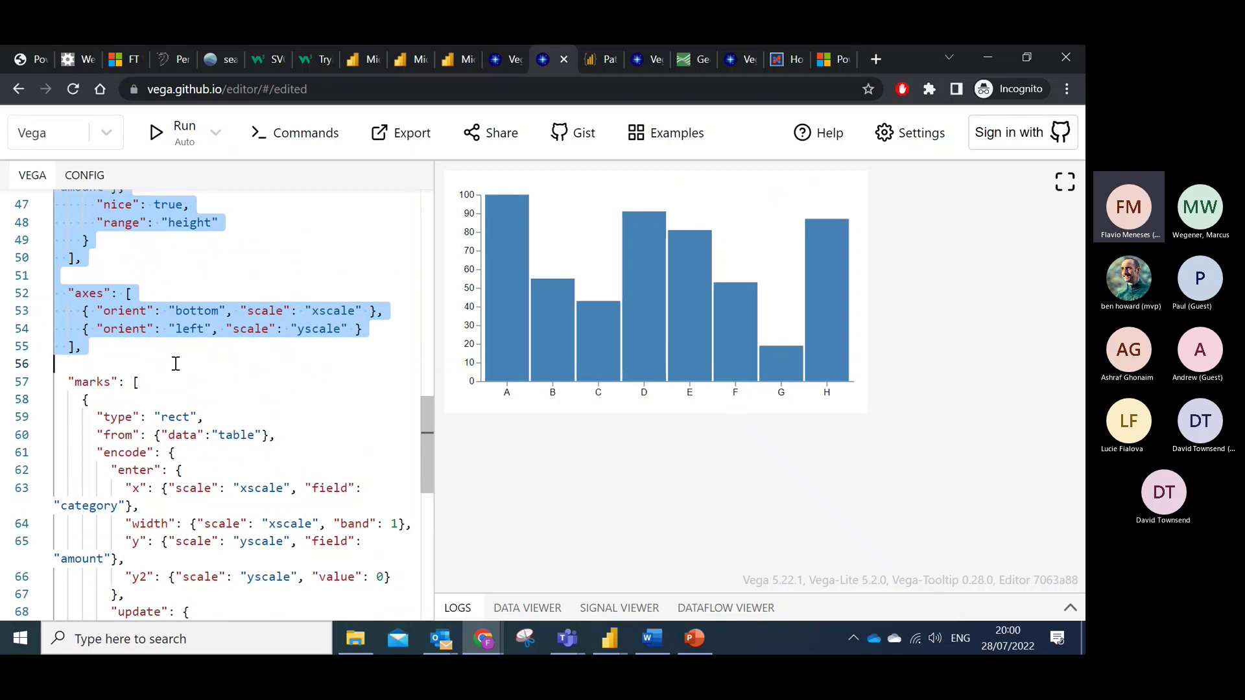
{"action": "scroll", "coordinate": [245, 247], "scroll_direction": "up", "scroll_amount": 2}
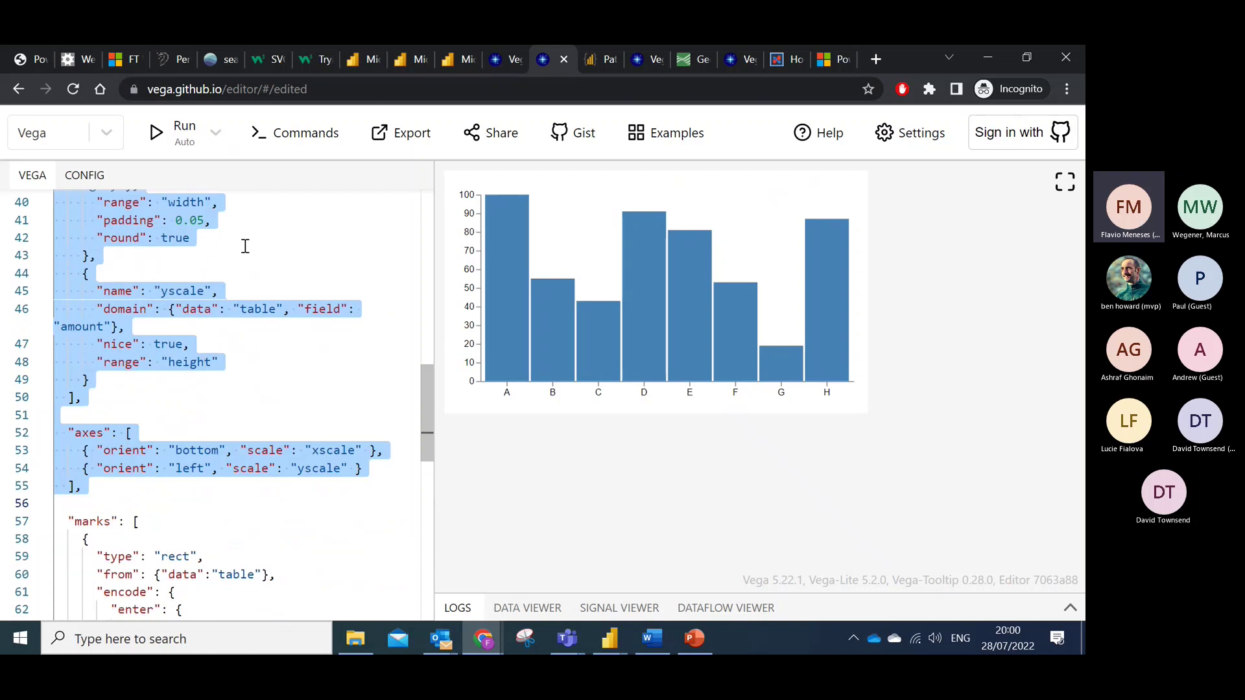
Highlight the marks block, from the rect mark to its hover settings.
{"action": "scroll", "coordinate": [232, 282], "scroll_direction": "down", "scroll_amount": 1}
{"action": "scroll", "coordinate": [234, 282], "scroll_direction": "down", "scroll_amount": 3}
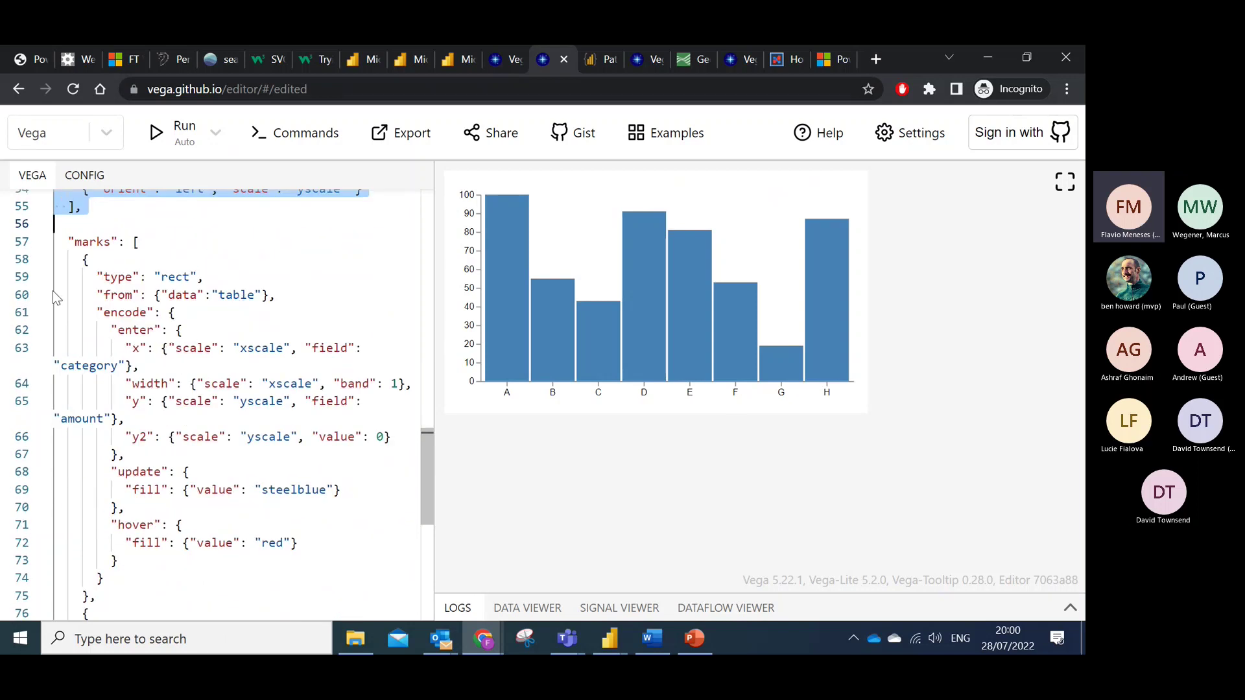
{"action": "left_click_drag", "start_coordinate": [77, 241], "coordinate": [154, 512]}
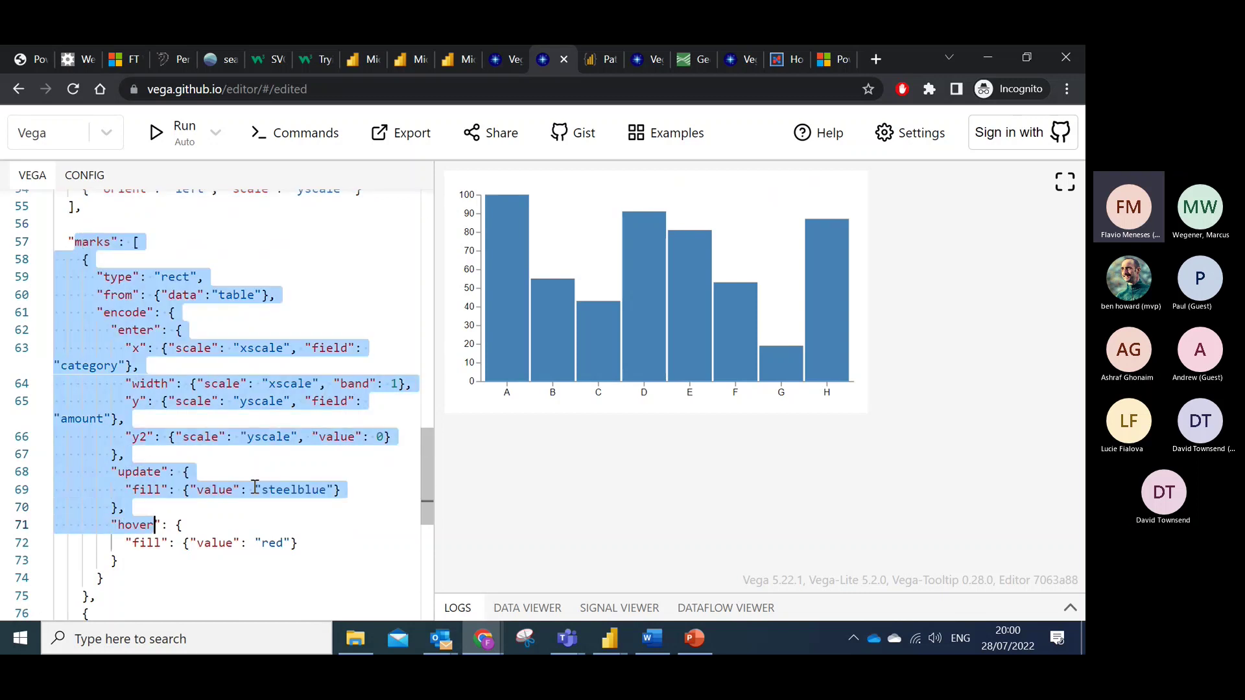
{"action": "left_click", "coordinate": [344, 471]}
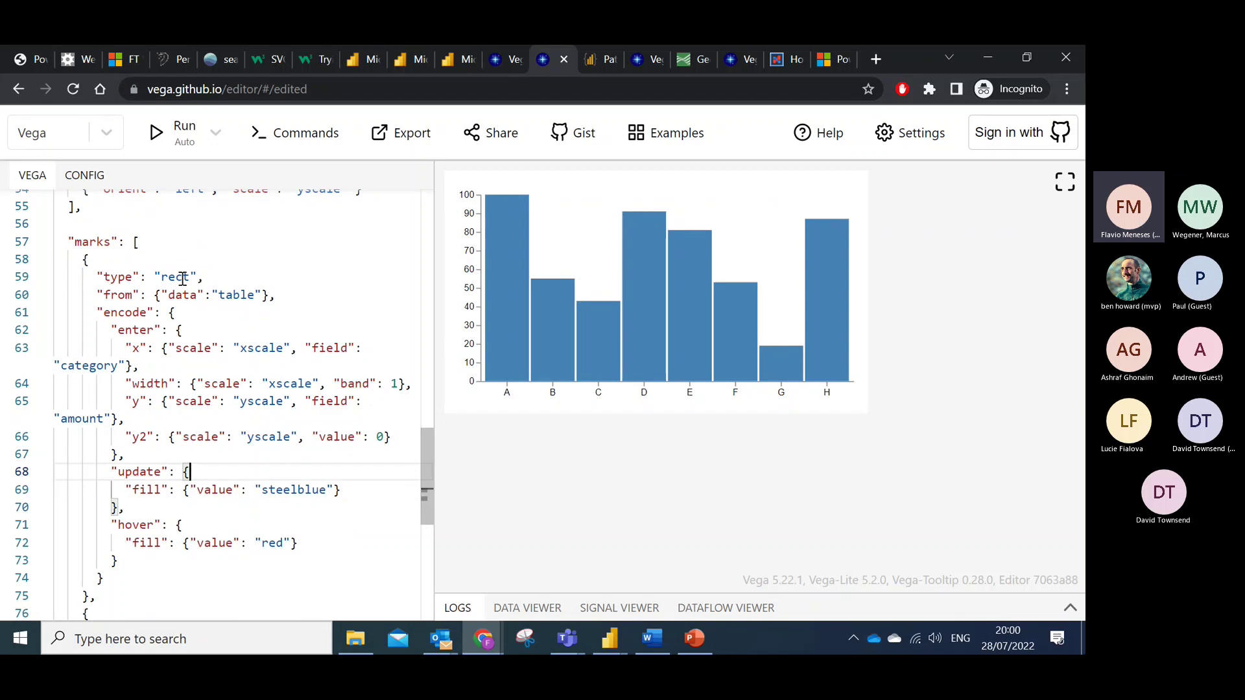
Set the rect mark's update fill to red and its hover fill to black, and preview the hover effect on the bars.
{"action": "double_click", "coordinate": [290, 490]}
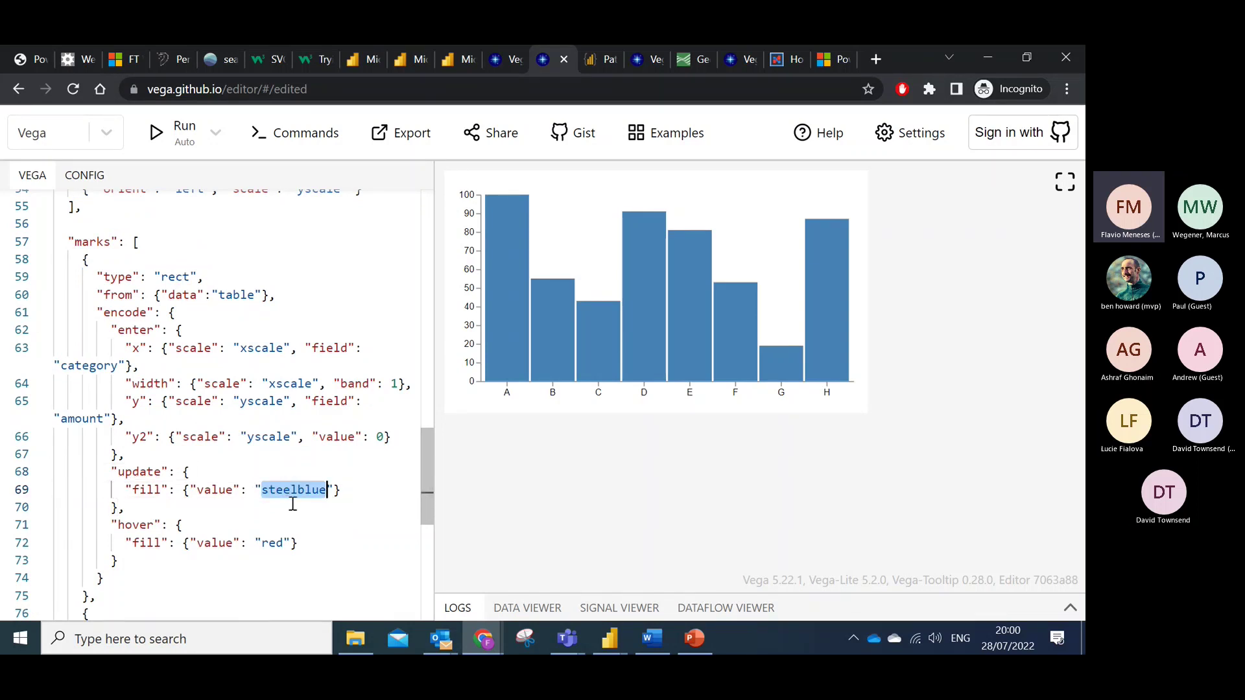
{"action": "type", "text": "red"}
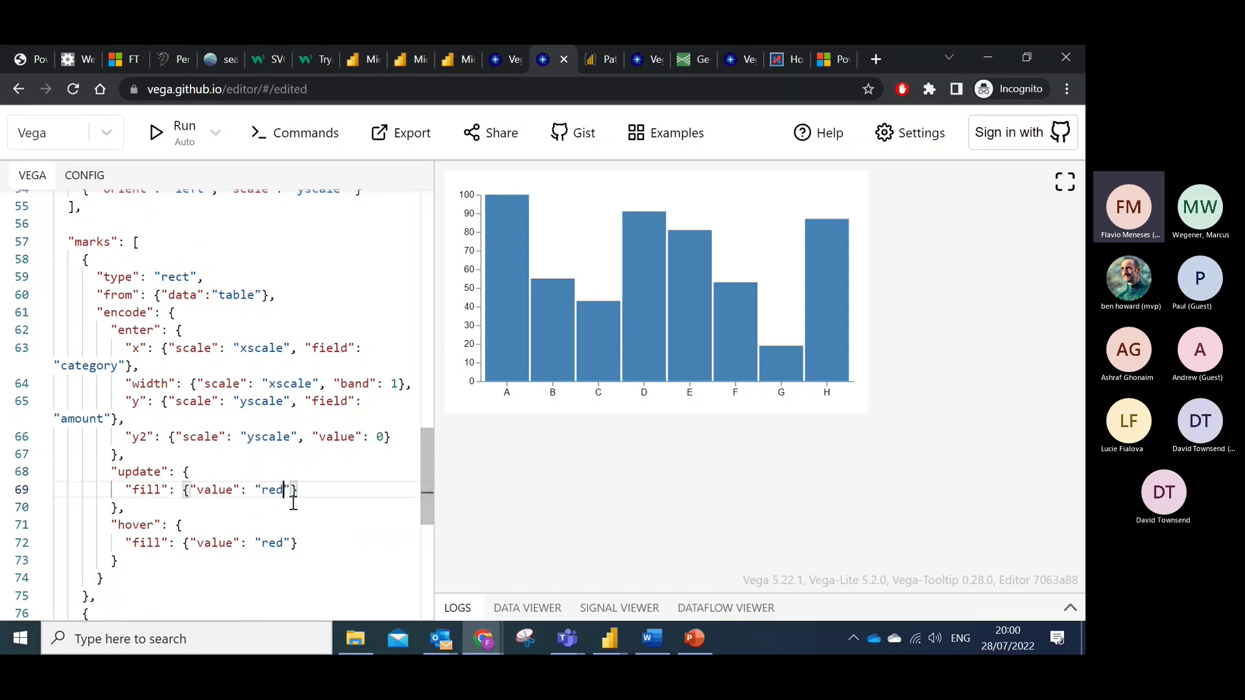
{"action": "double_click", "coordinate": [275, 544]}
{"action": "type", "text": "black"}
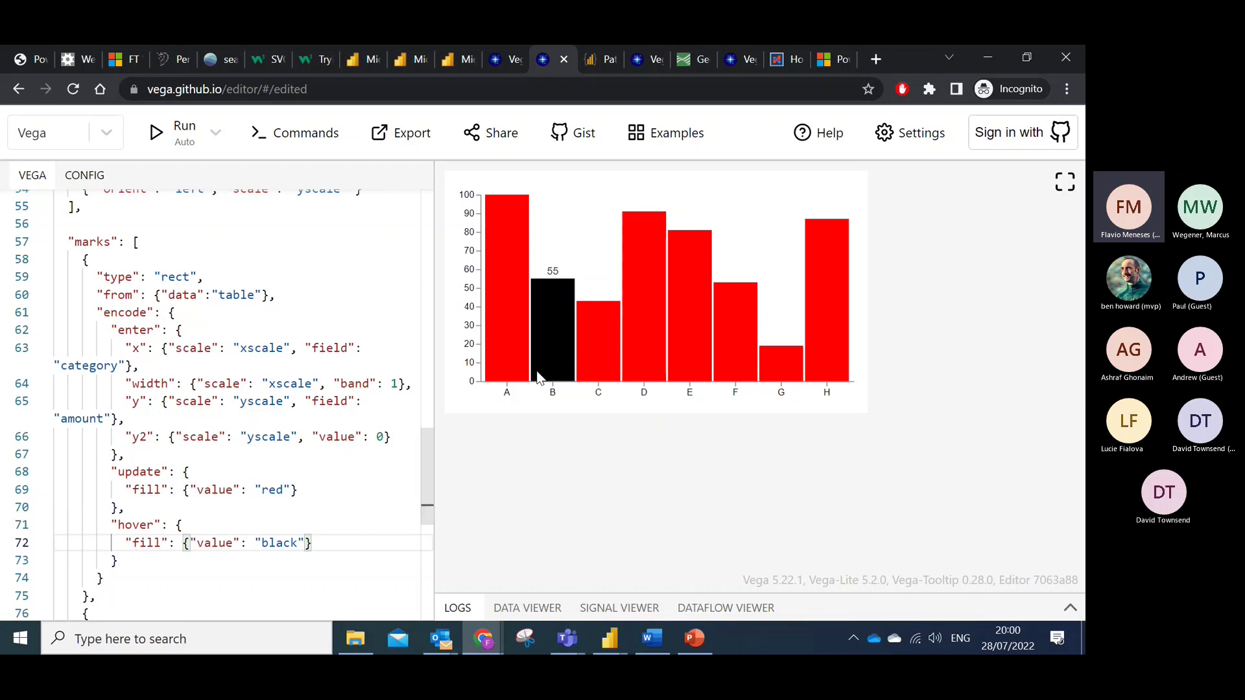
{"action": "mouse_move", "coordinate": [783, 367]}
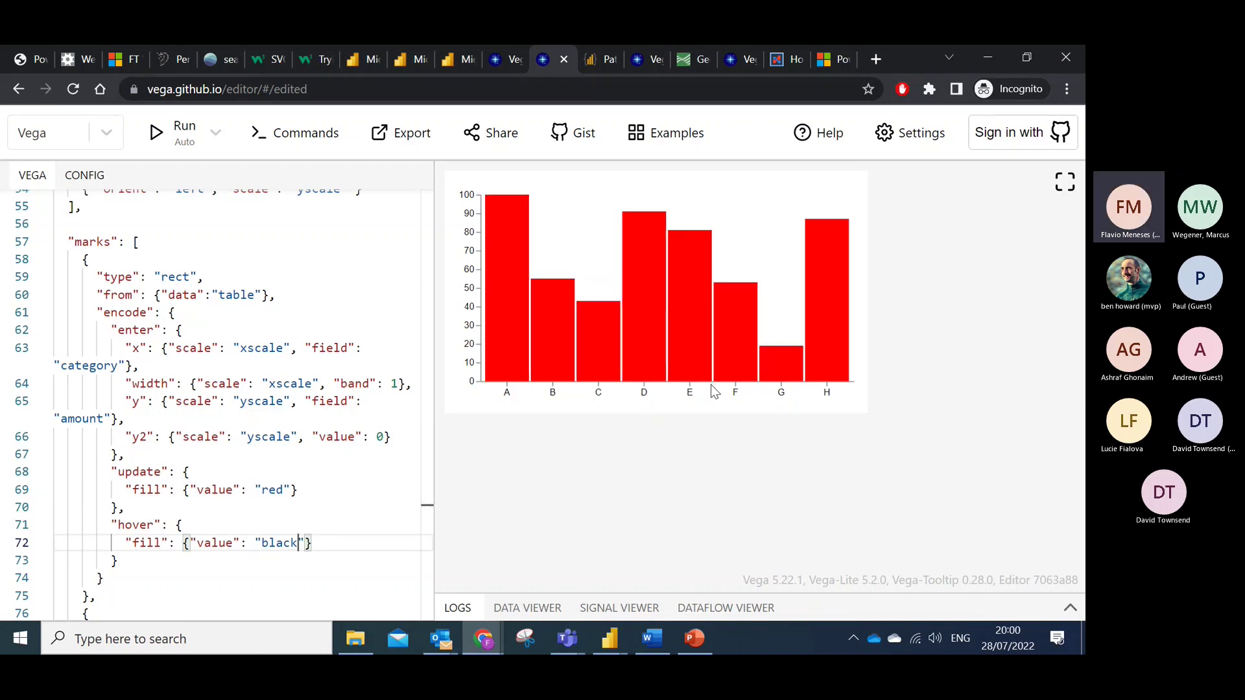
{"action": "mouse_move", "coordinate": [718, 324]}
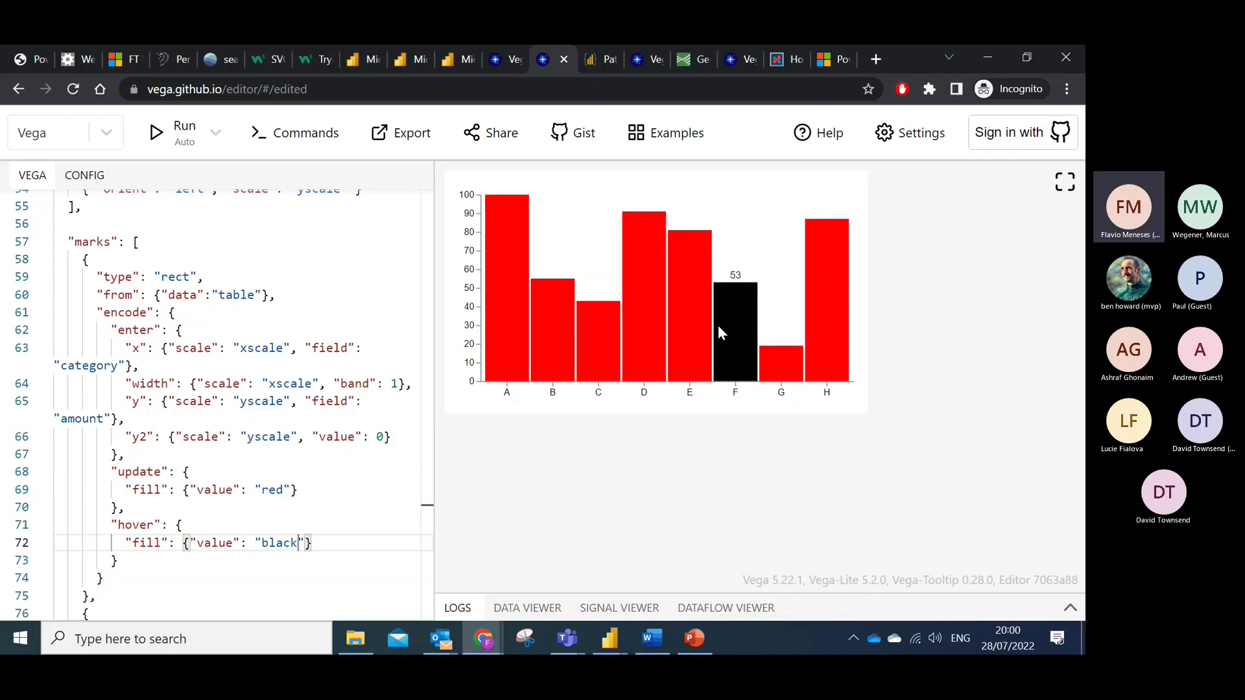
Switch to the PowerPoint presentation and show slide 22, Deneb for Power BI.
{"action": "key", "text": "alt+Tab"}
{"action": "scroll", "coordinate": [49, 568], "scroll_direction": "down", "scroll_amount": 1}
{"action": "left_click", "coordinate": [43, 572]}
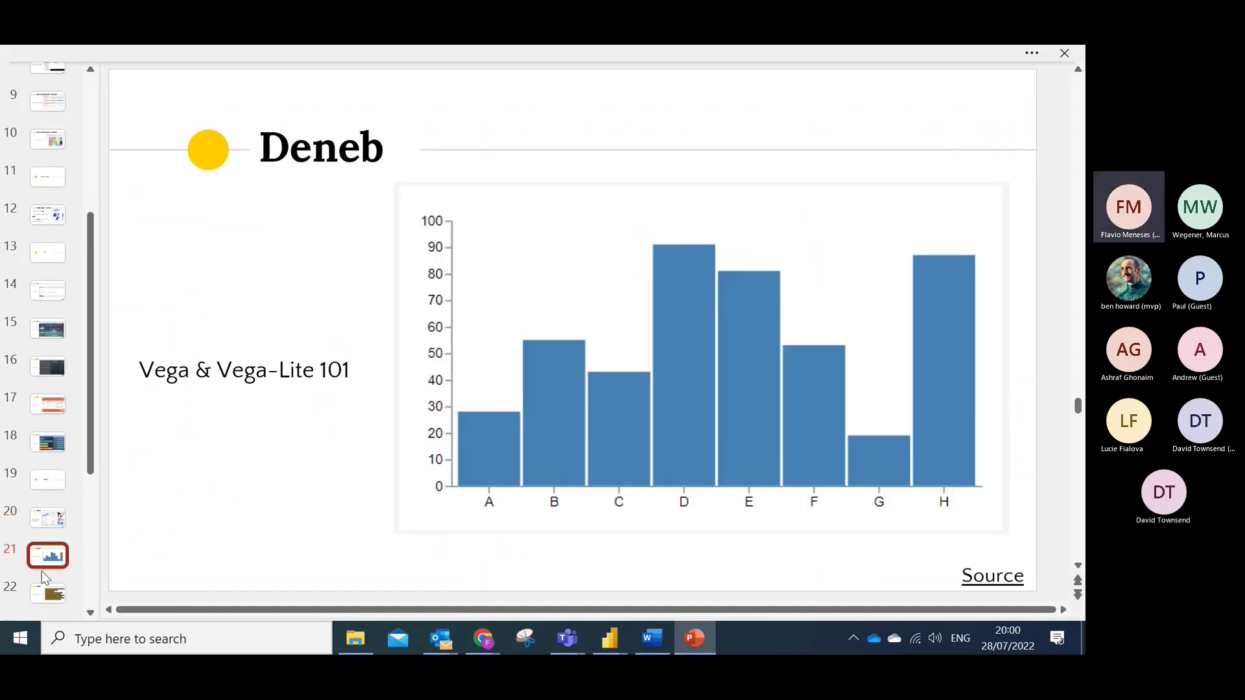
{"action": "scroll", "coordinate": [43, 578], "scroll_direction": "down", "scroll_amount": 1}
{"action": "left_click", "coordinate": [57, 581]}
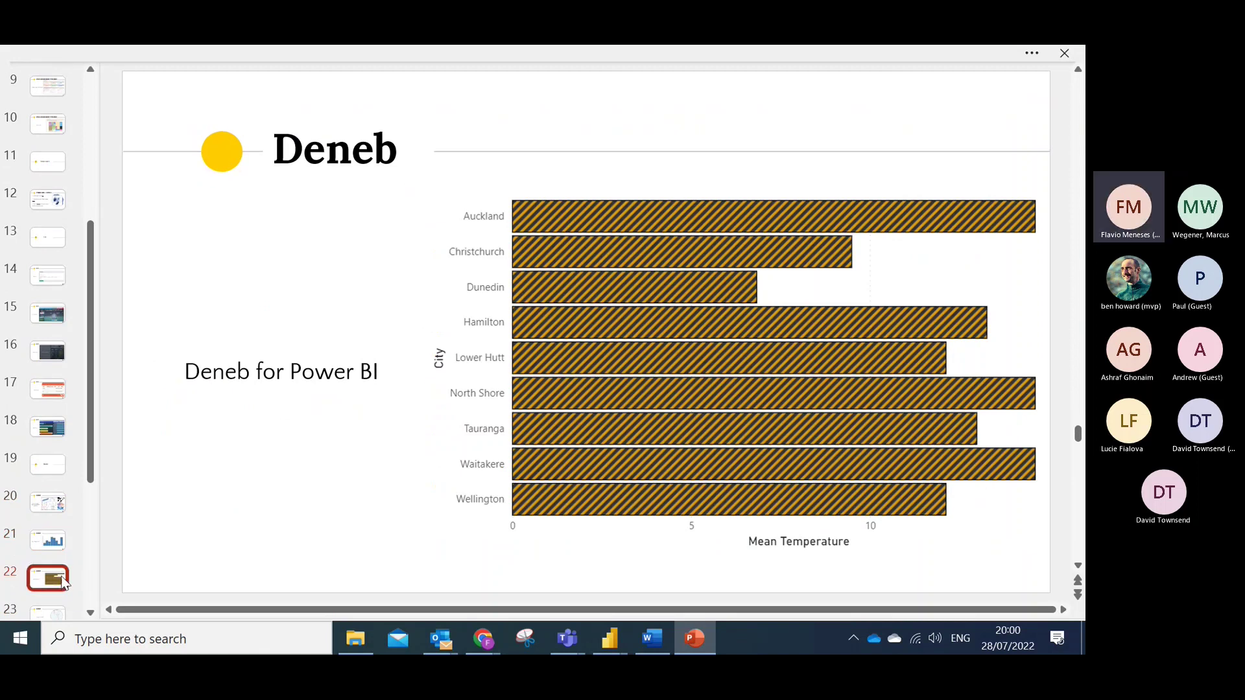
Switch to the Deneb Demos report in Power BI Desktop and highlight the learn-more link and author credit in the description.
{"action": "mouse_move", "coordinate": [614, 637]}
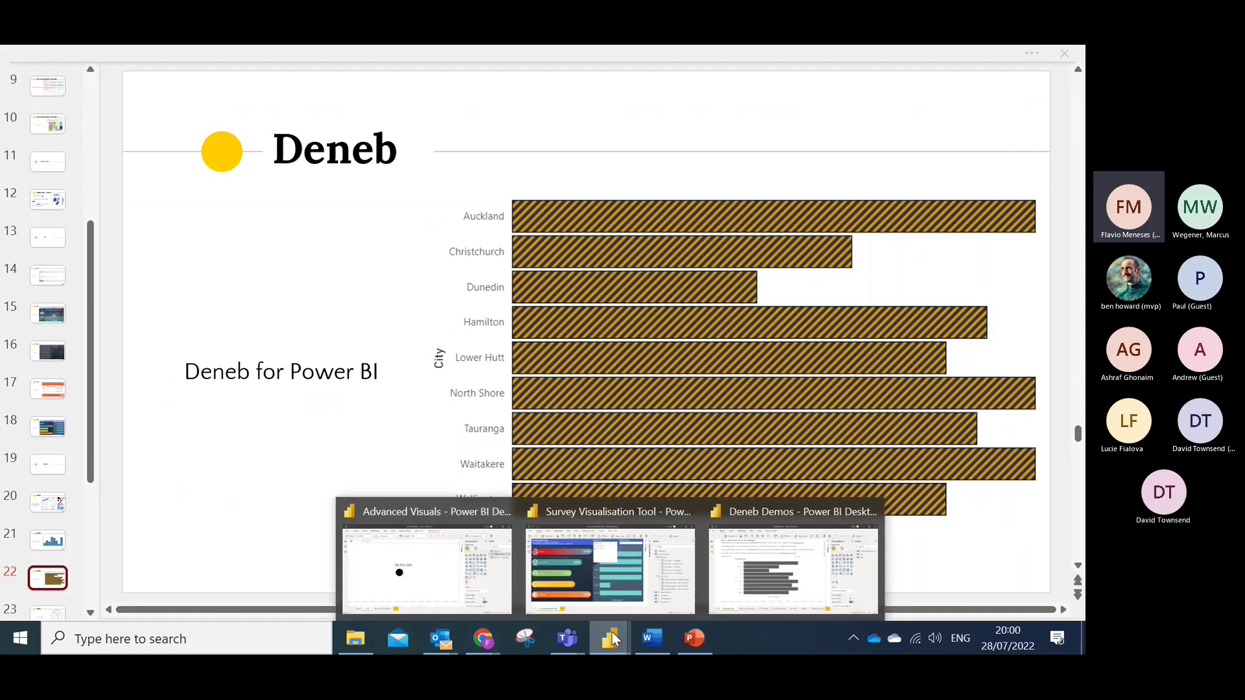
{"action": "left_click", "coordinate": [741, 567]}
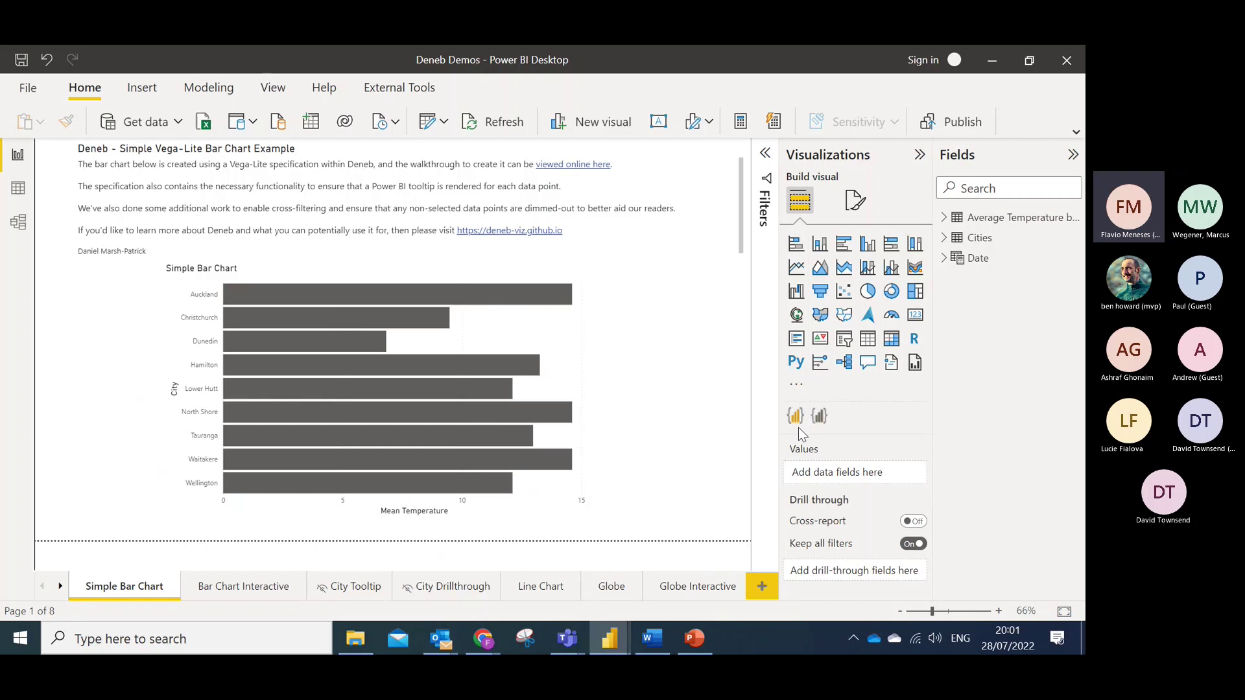
{"action": "left_click_drag", "start_coordinate": [152, 250], "coordinate": [70, 247]}
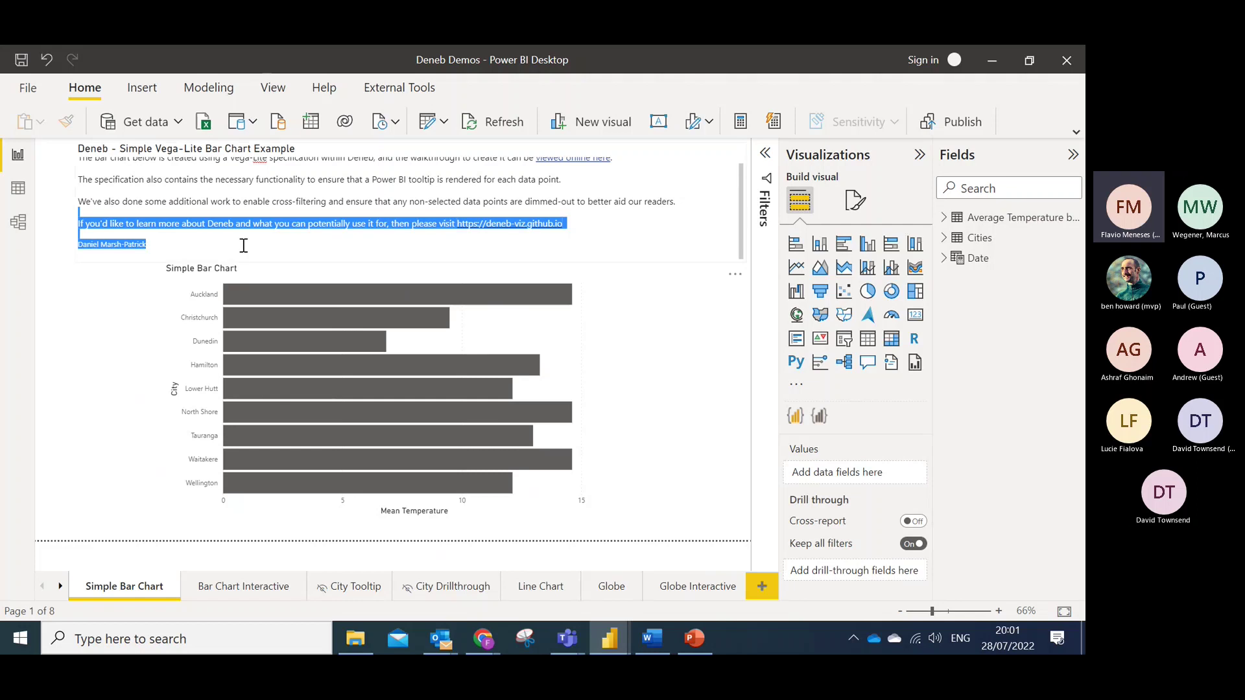
{"action": "left_click", "coordinate": [170, 238]}
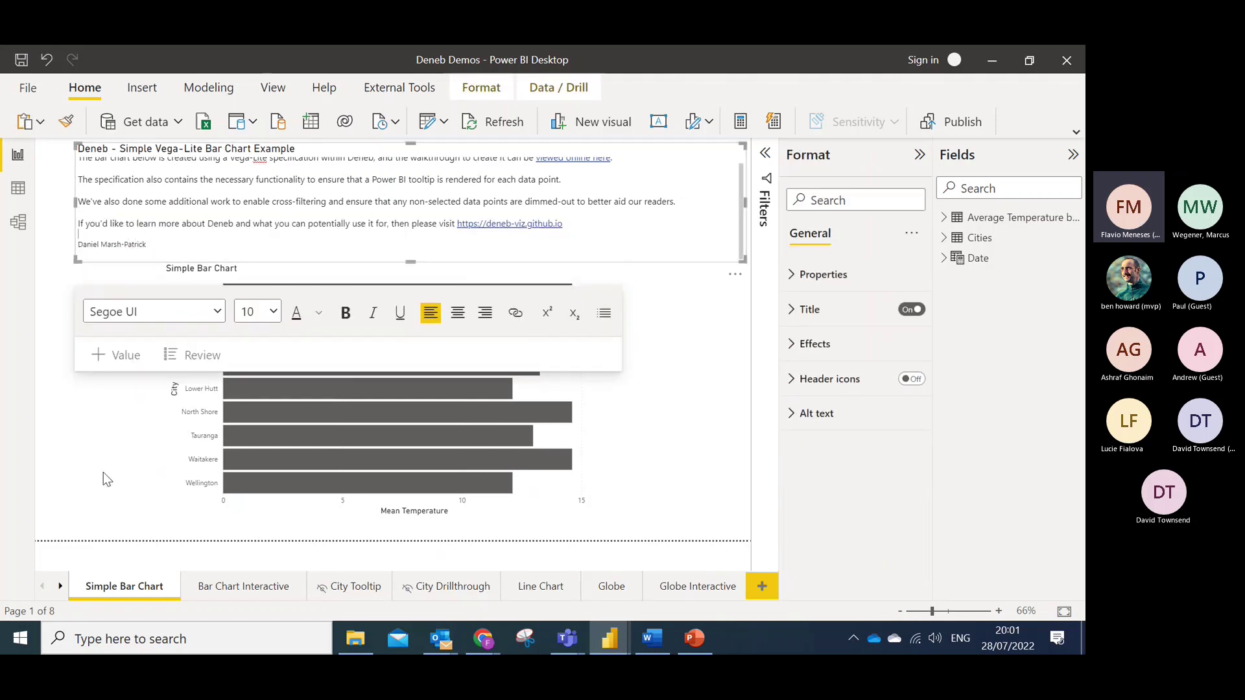
{"action": "left_click", "coordinate": [89, 442]}
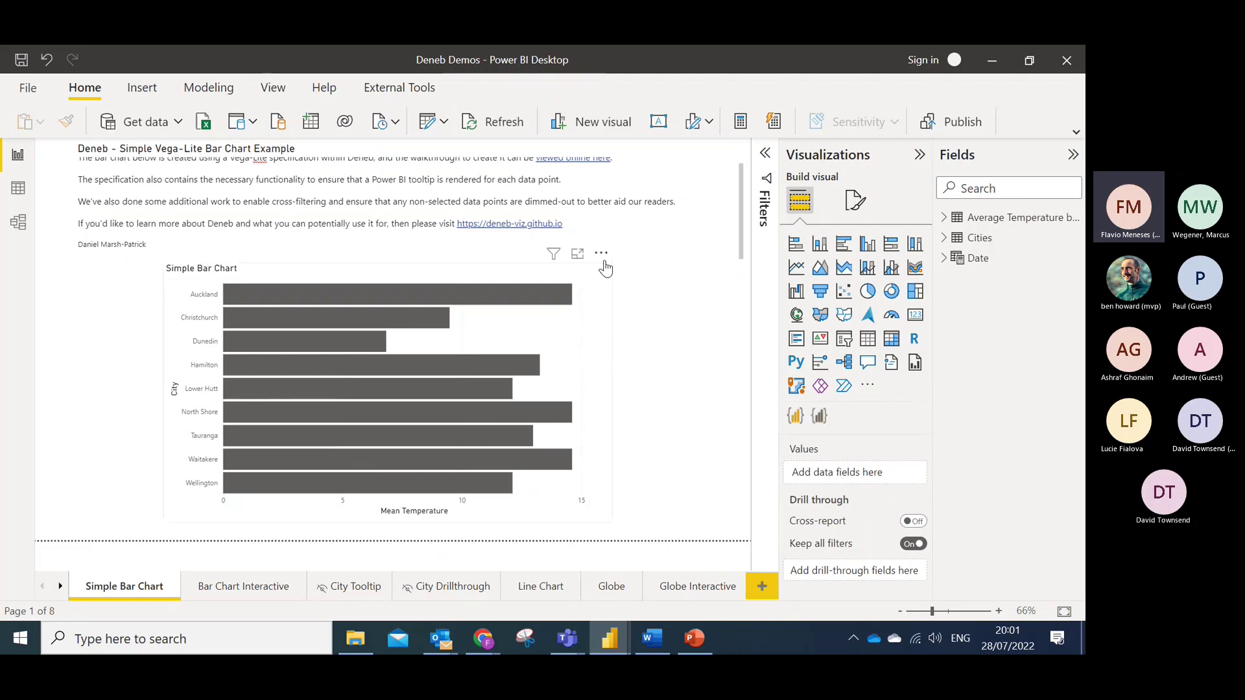
Open the Simple Bar Chart for editing with the Visualizations pane collapsed, and highlight its full Vega-Lite specification.
{"action": "left_click", "coordinate": [602, 256]}
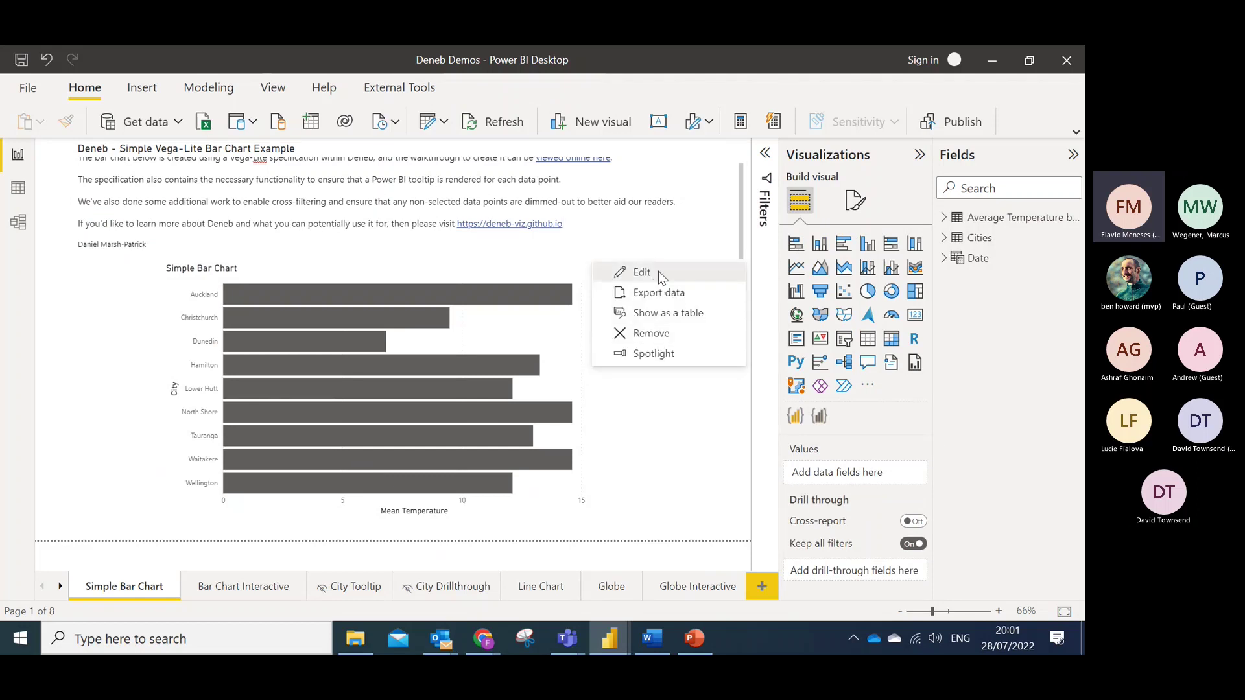
{"action": "left_click", "coordinate": [659, 271]}
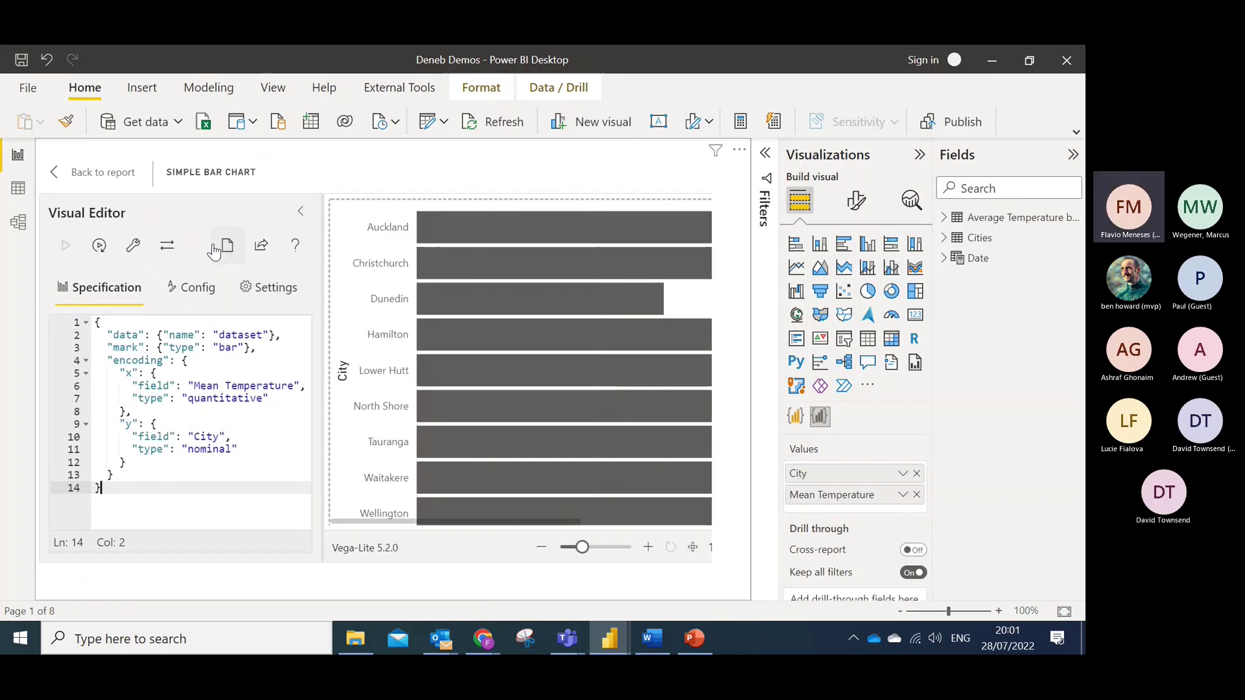
{"action": "left_click", "coordinate": [920, 154]}
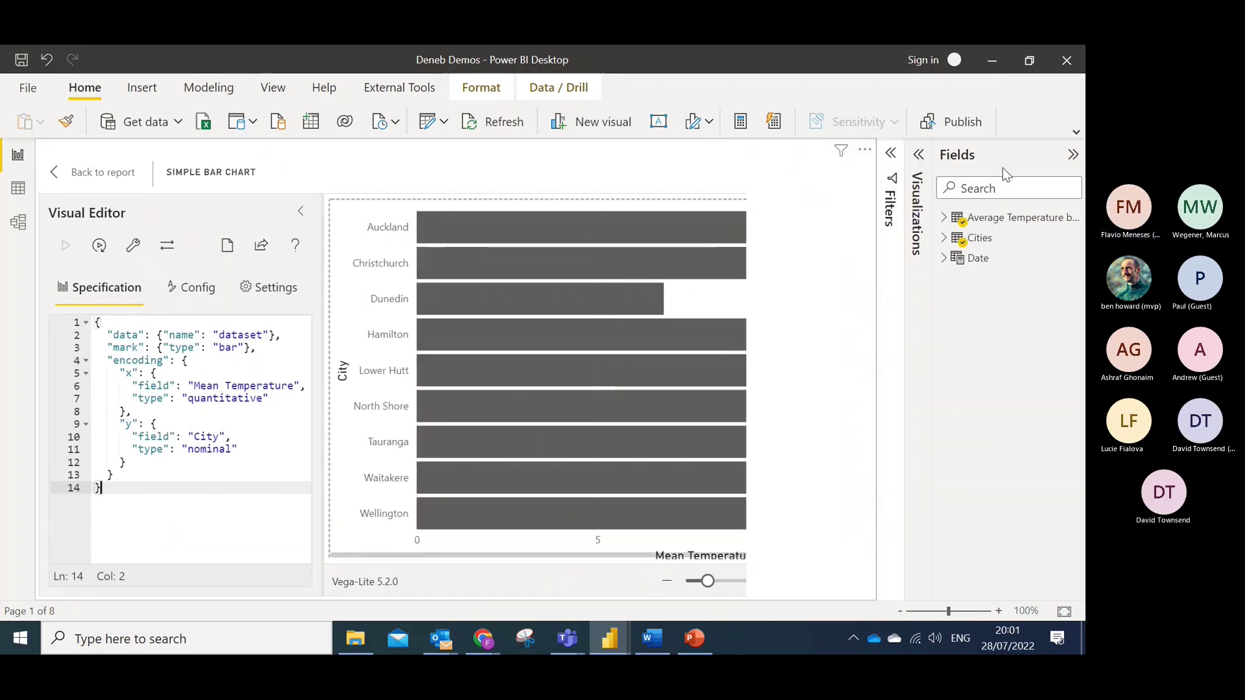
{"action": "left_click_drag", "start_coordinate": [241, 517], "coordinate": [90, 318]}
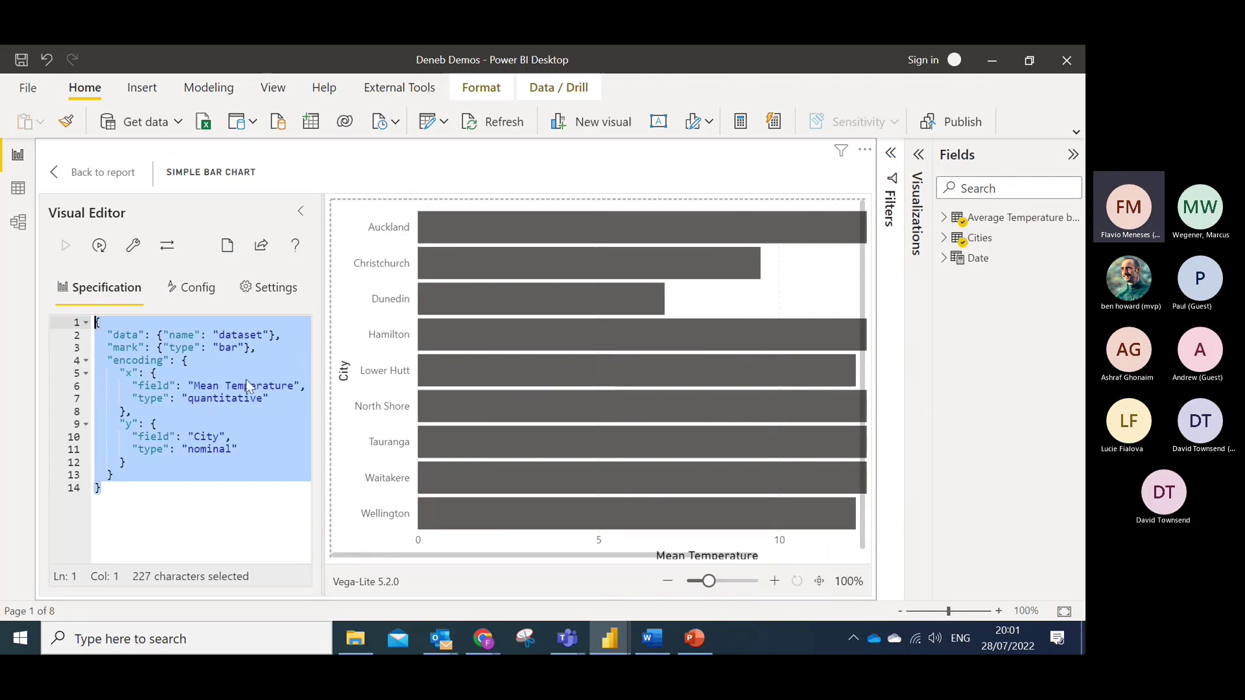
{"action": "left_click", "coordinate": [227, 425]}
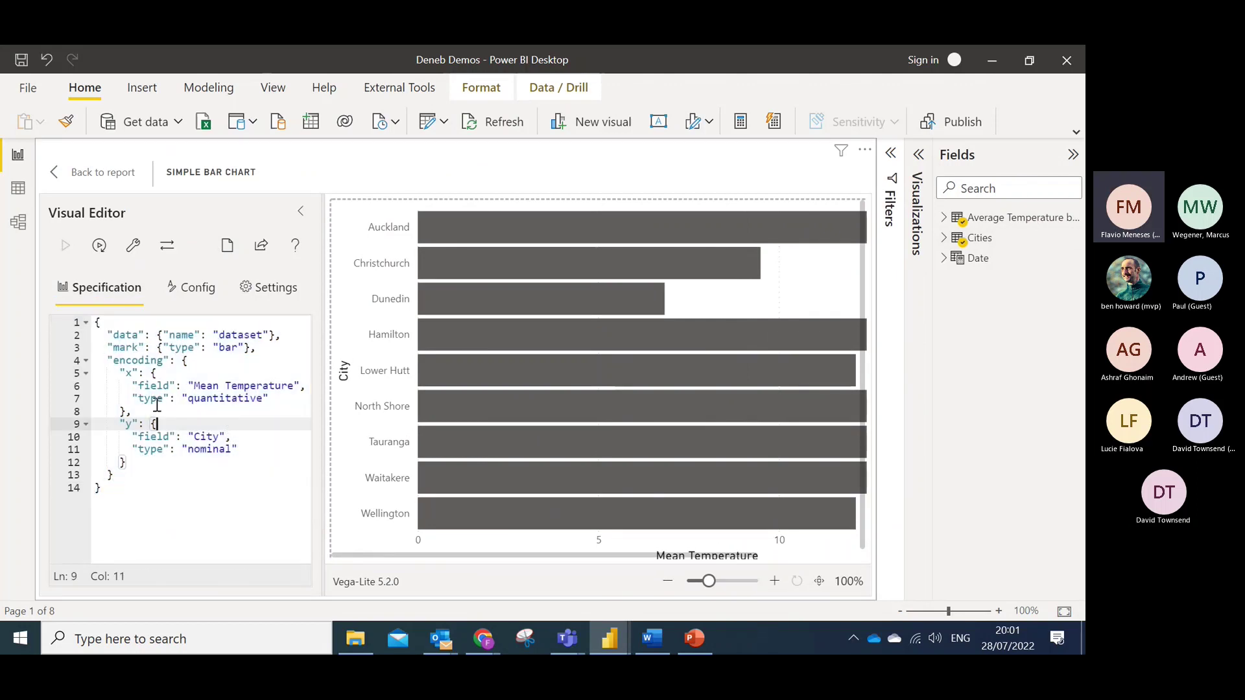
In the chart's config, set the bar's cornerRadiusTopRight and cornerRadiusBottomRight to 20, enable automatic applying of changes, and return to the report.
{"action": "left_click", "coordinate": [189, 287]}
{"action": "left_click", "coordinate": [272, 512]}
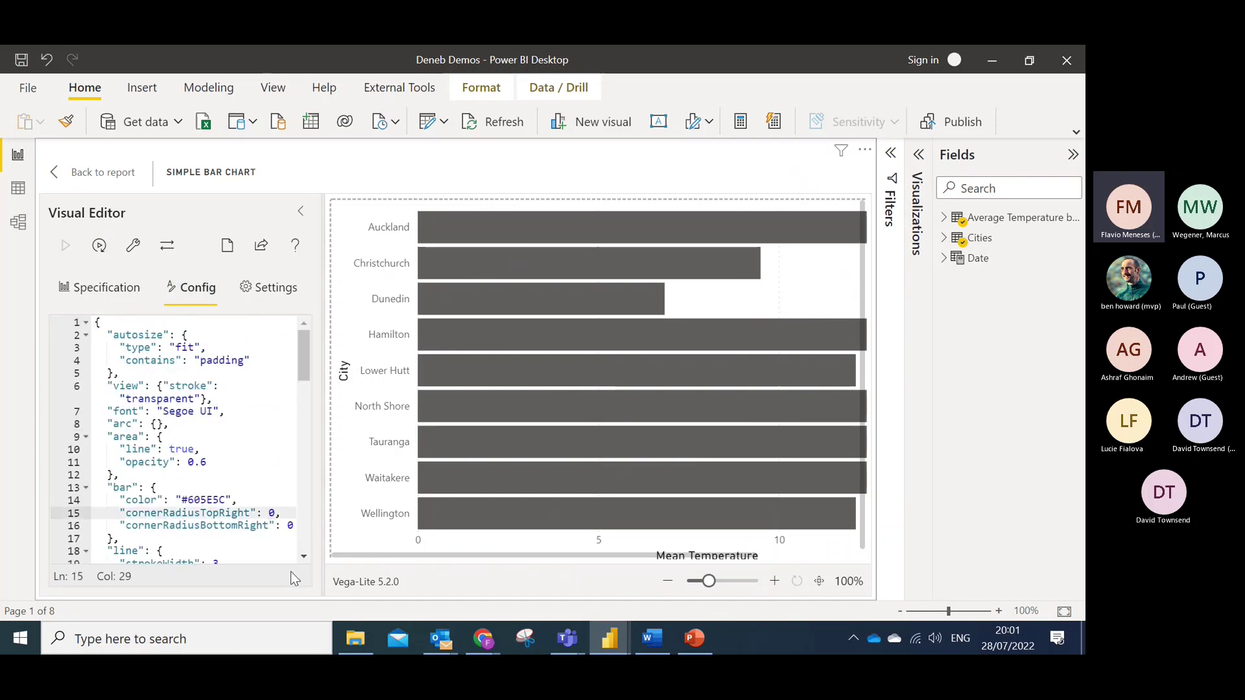
{"action": "type", "text": "2"}
{"action": "left_click", "coordinate": [288, 525]}
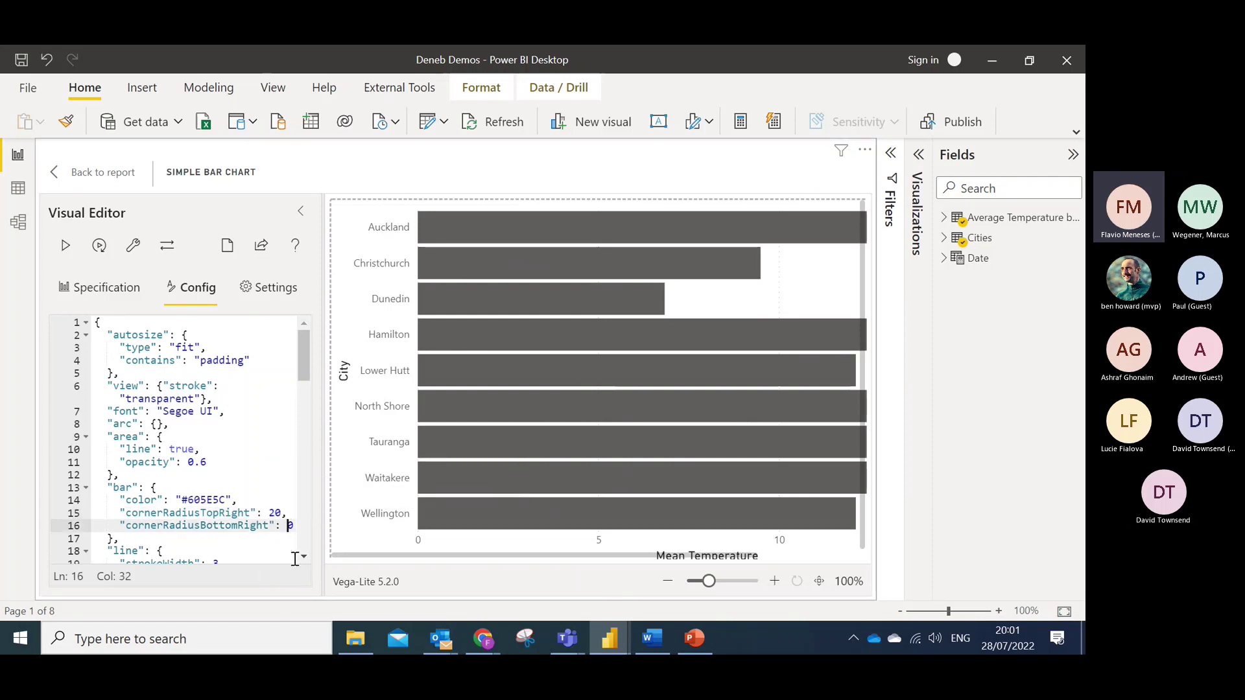
{"action": "type", "text": "2"}
{"action": "left_click", "coordinate": [240, 411]}
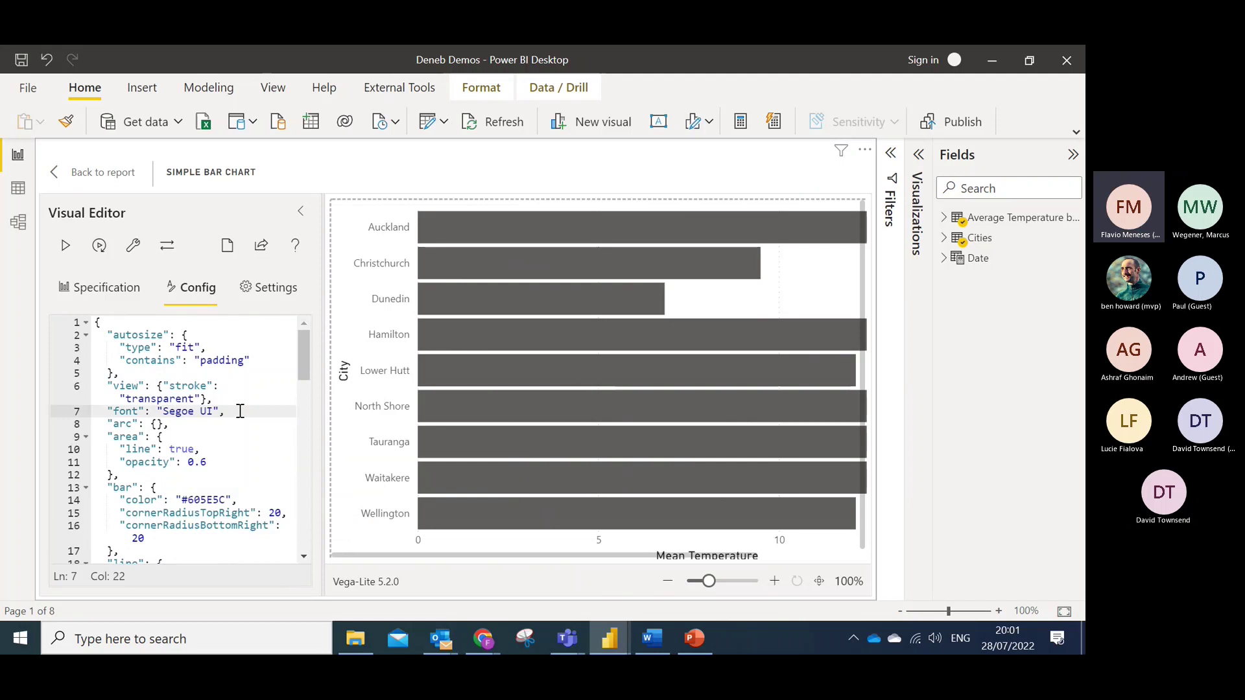
{"action": "left_click", "coordinate": [99, 247]}
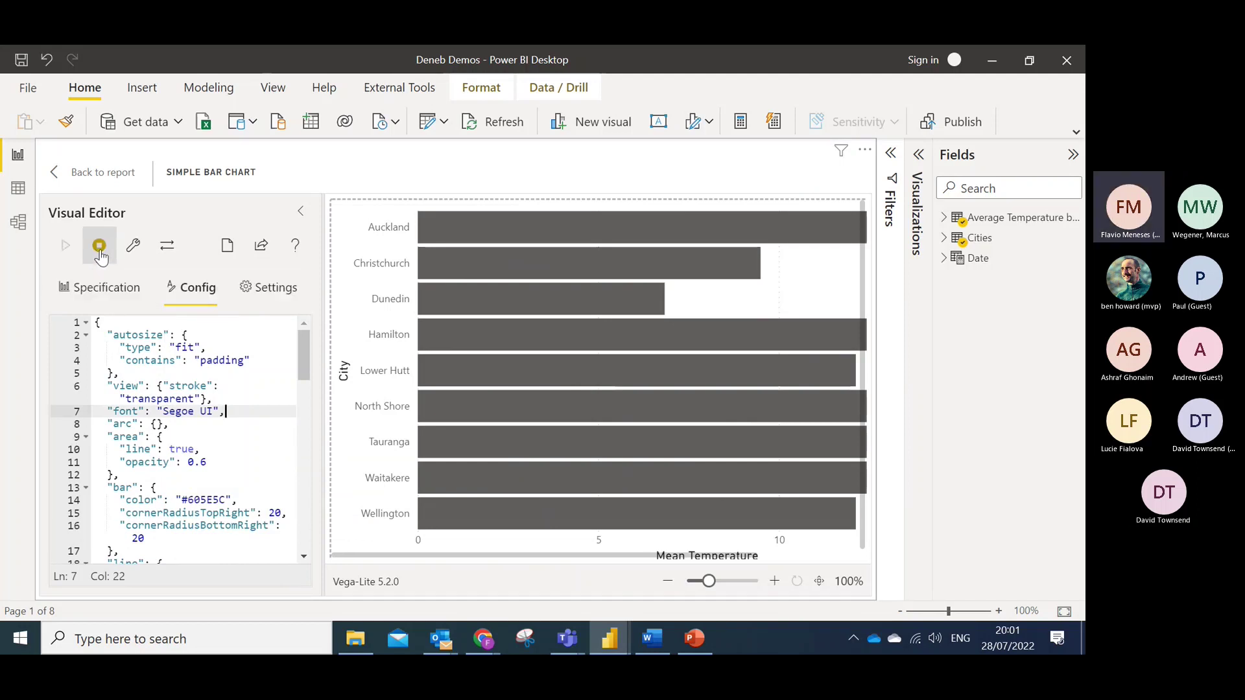
{"action": "left_click", "coordinate": [104, 170]}
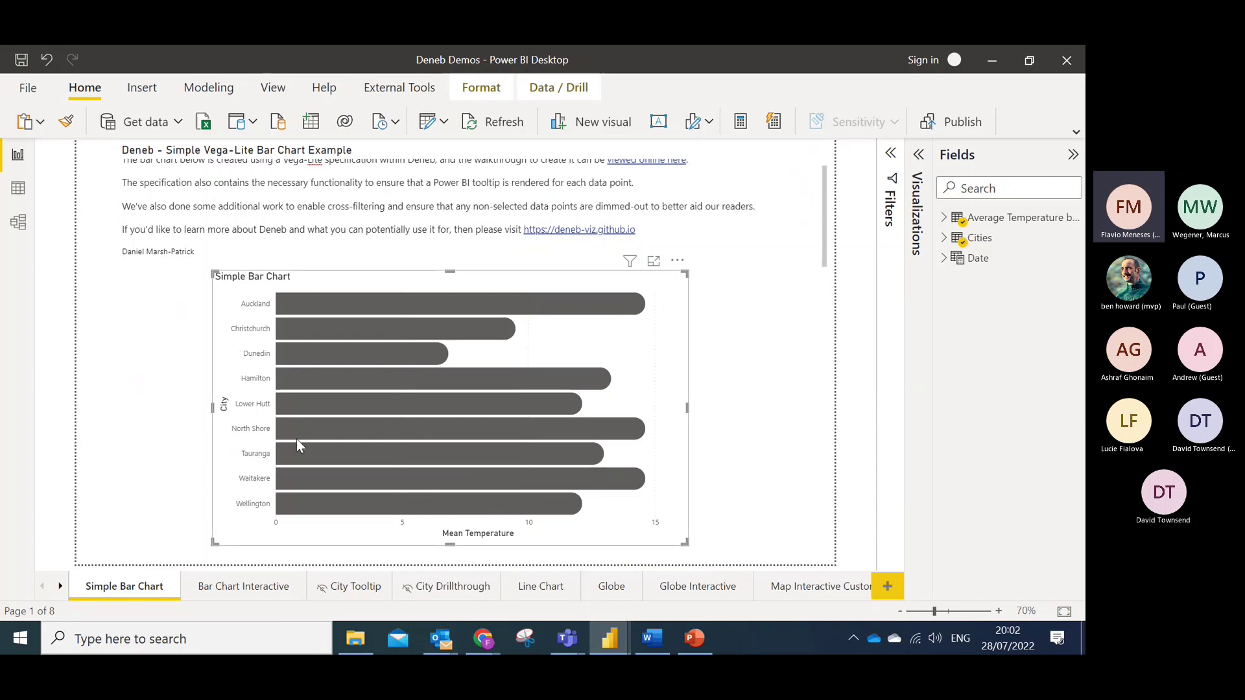
Switch to Code snippets.docx in Word and copy the highlighted mark block from the Simple Bar Chart pattern fill specification.
{"action": "left_click", "coordinate": [661, 639]}
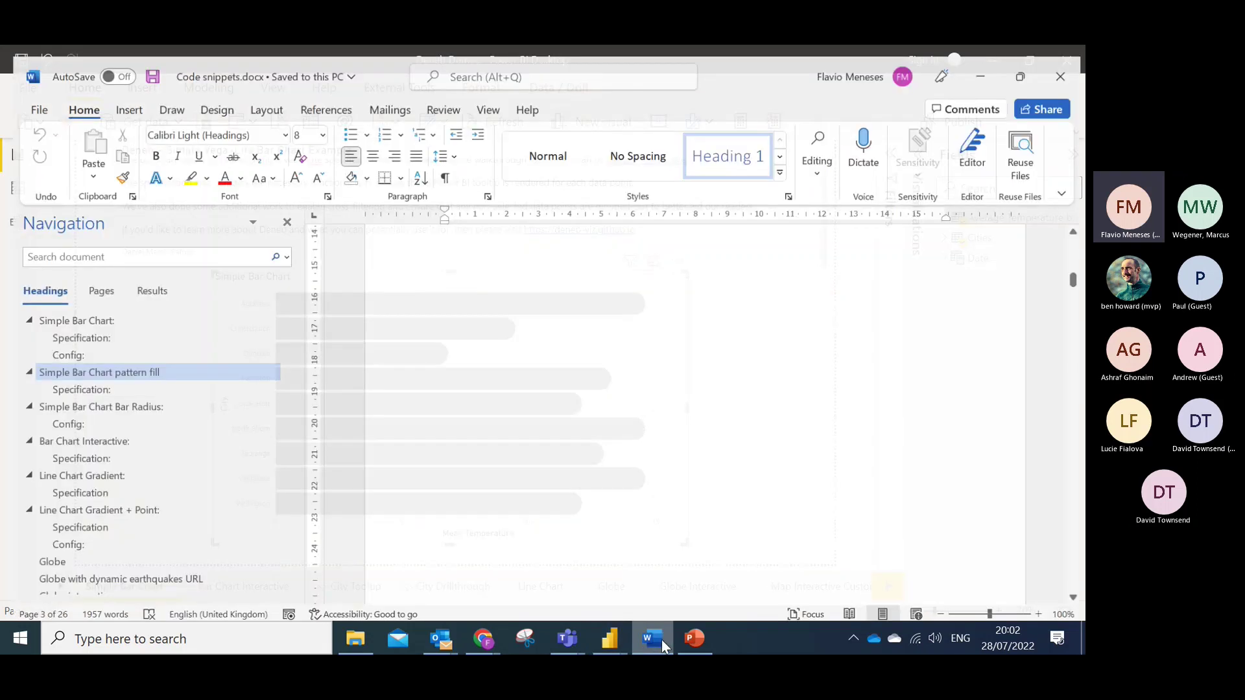
{"action": "mouse_move", "coordinate": [454, 384]}
{"action": "left_mouse_down"}
{"action": "mouse_move", "coordinate": [425, 365]}
{"action": "mouse_move", "coordinate": [416, 316]}
{"action": "left_mouse_up"}
{"action": "key", "text": "ctrl+c"}
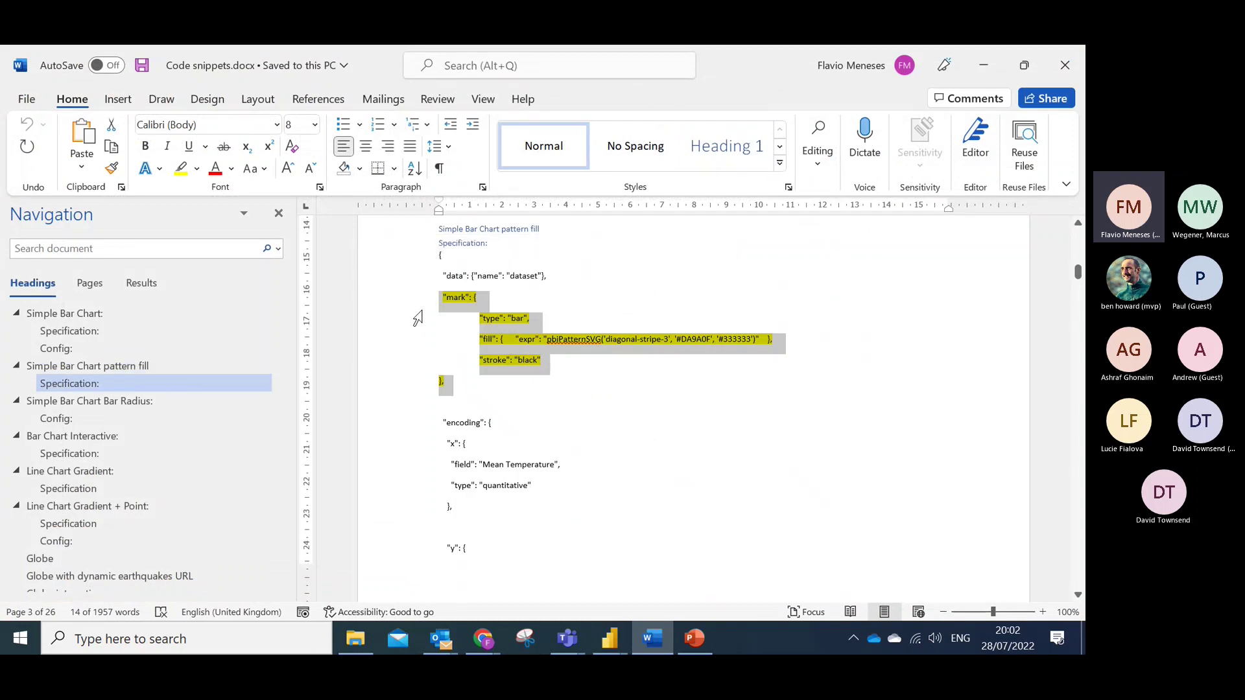
Back in Power BI Desktop, reopen the Simple Bar Chart for editing and replace its mark line with the copied diagonal-stripe-3 pattern fill block.
{"action": "key", "text": "alt+Tab"}
{"action": "left_click", "coordinate": [677, 260]}
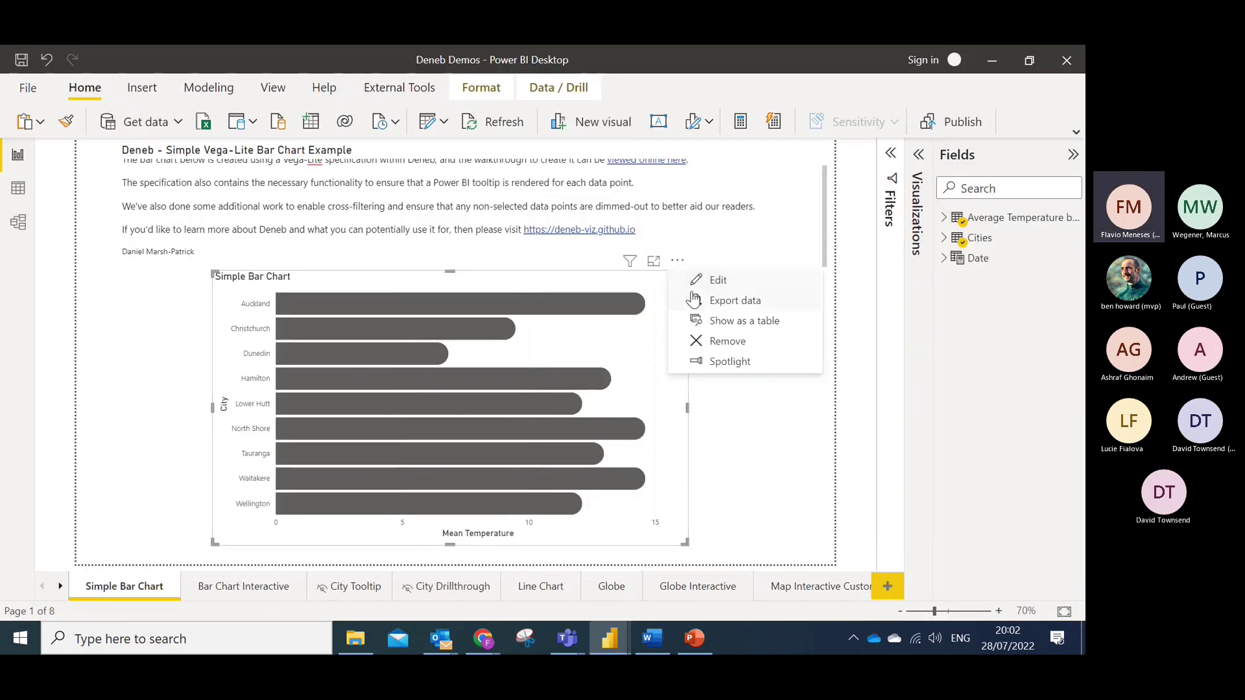
{"action": "left_click", "coordinate": [690, 282]}
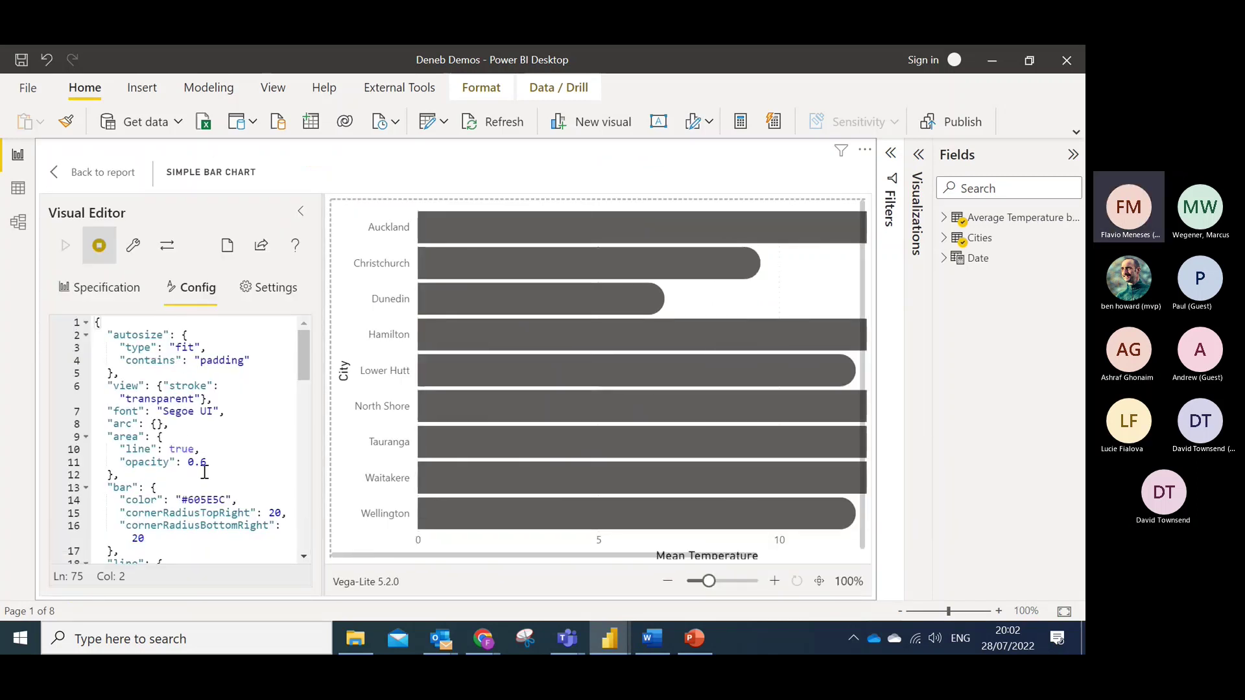
{"action": "left_click", "coordinate": [125, 300]}
{"action": "left_click_drag", "start_coordinate": [257, 348], "coordinate": [62, 351]}
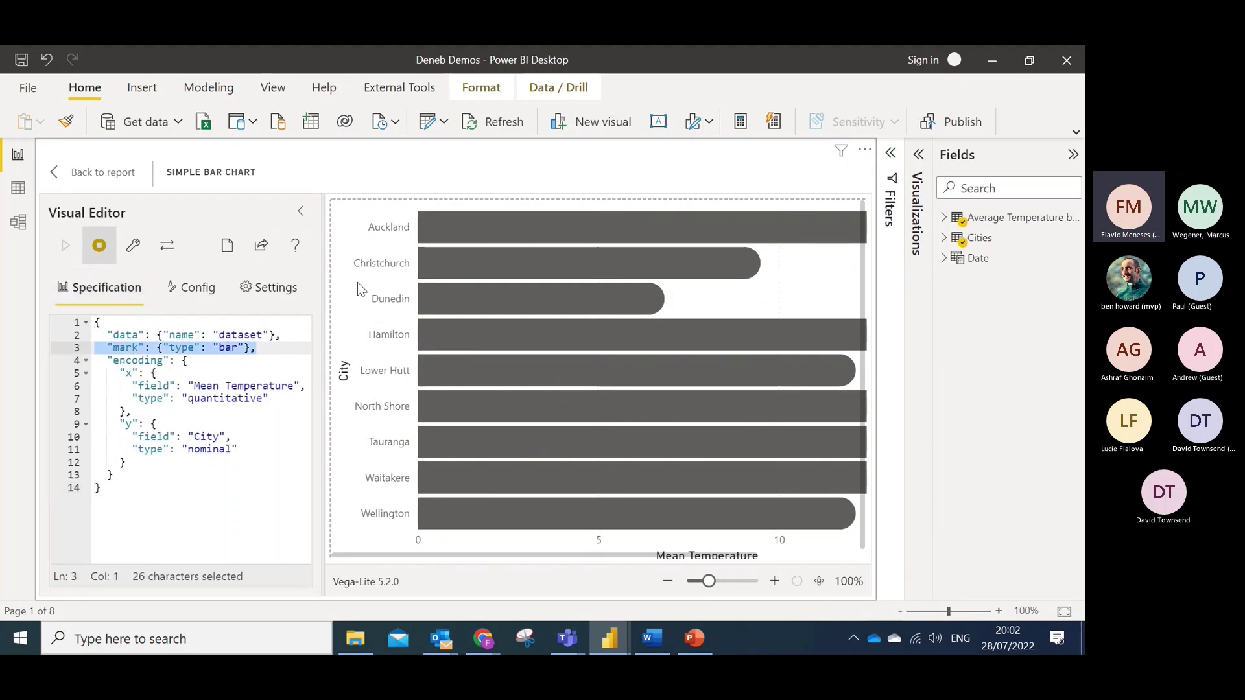
{"action": "key", "text": "ctrl+v"}
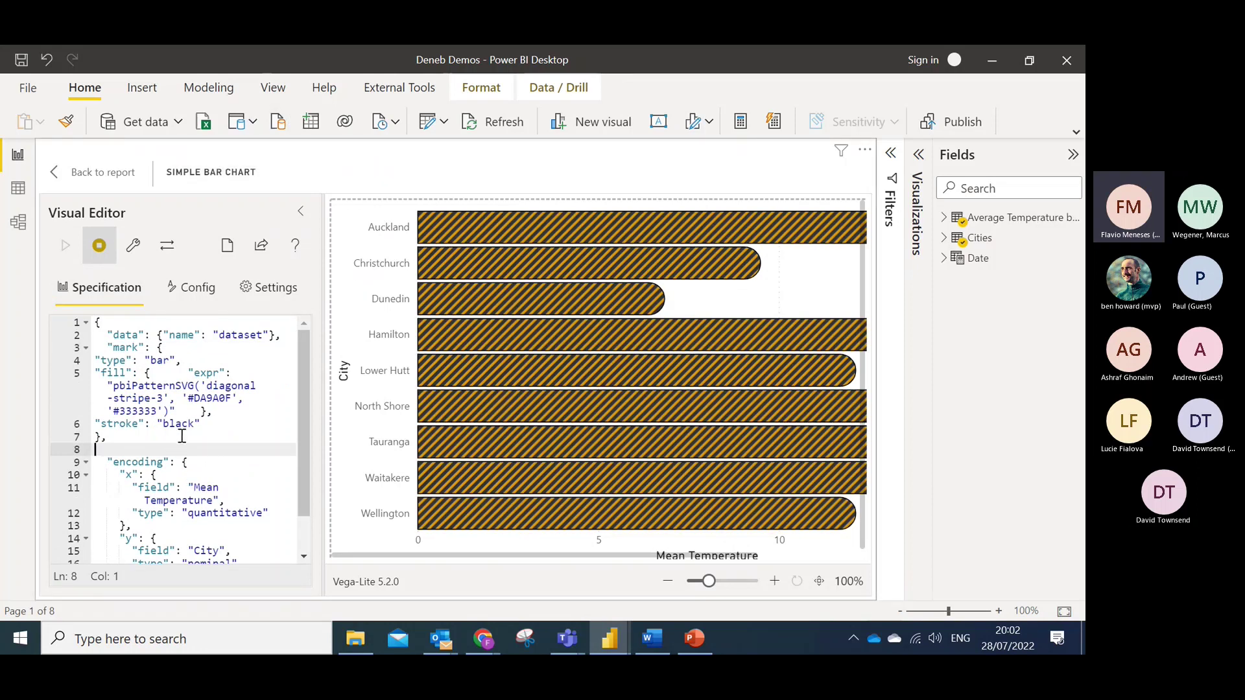
Change the first colour in the pbiPatternSVG fill expression to red.
{"action": "left_click", "coordinate": [218, 397]}
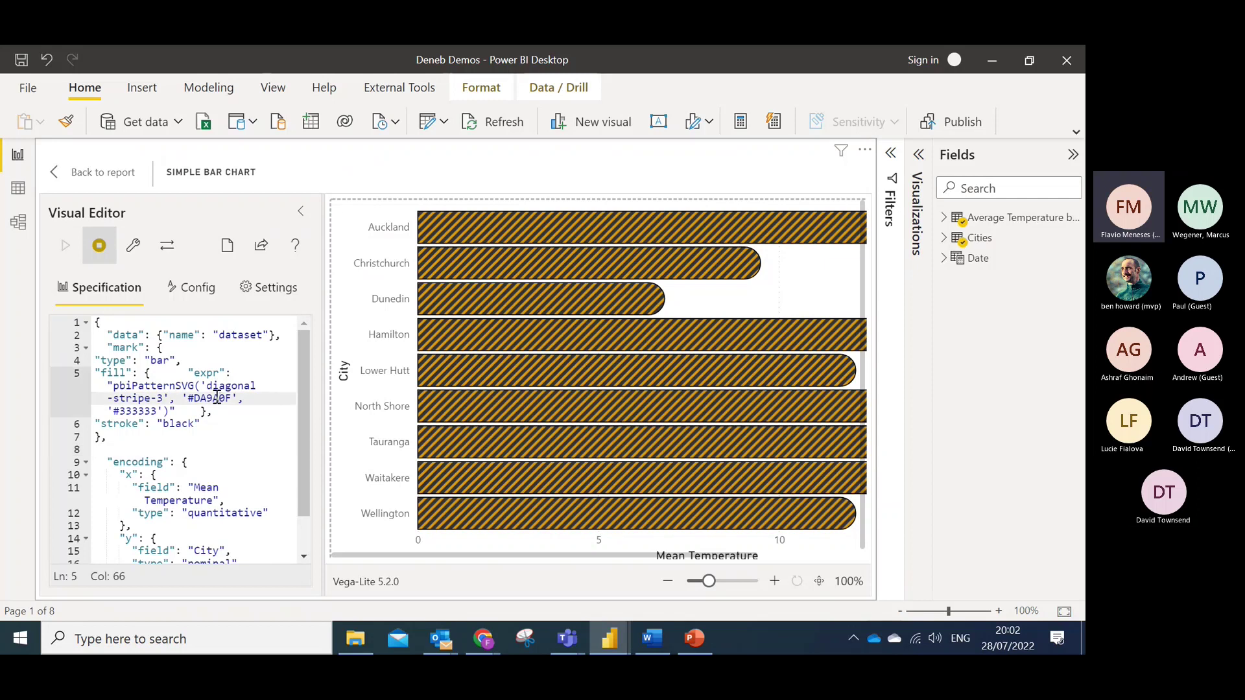
{"action": "double_click", "coordinate": [217, 397]}
{"action": "key", "text": "BackSpace"}
{"action": "key", "text": "BackSpace"}
{"action": "type", "text": "red"}
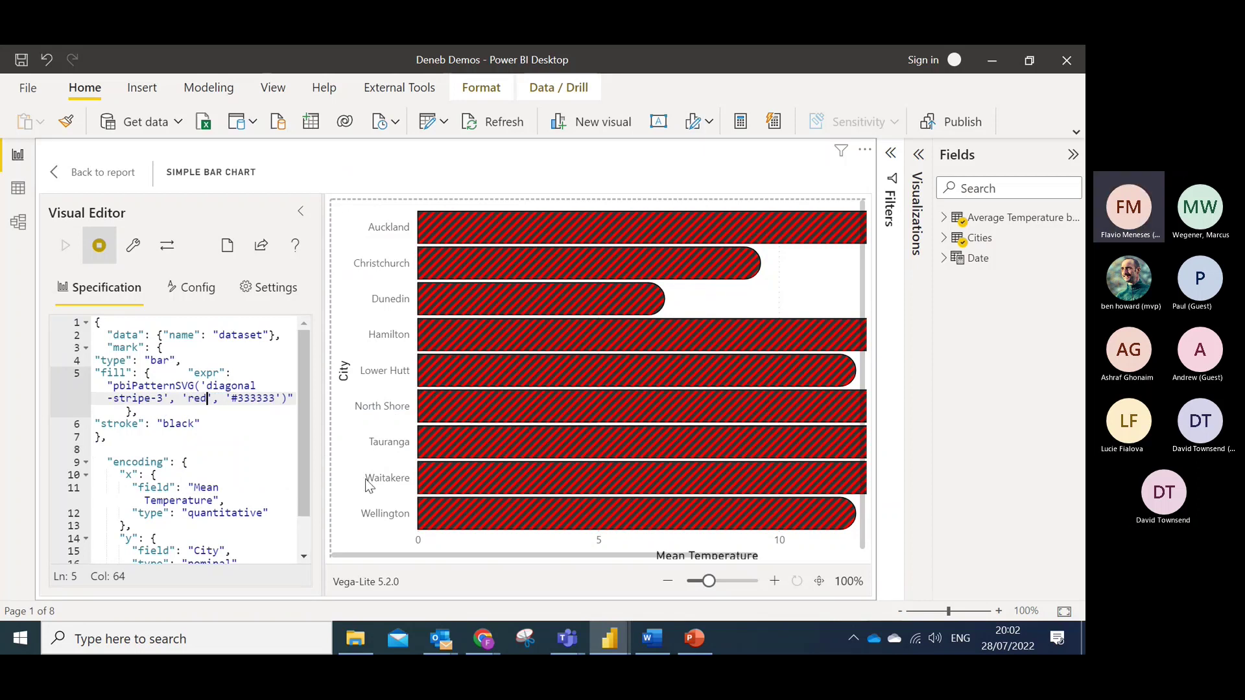
Switch to Deneb's Pattern Fills page in Chrome and view the available patterns at 60% intensity.
{"action": "mouse_move", "coordinate": [494, 637]}
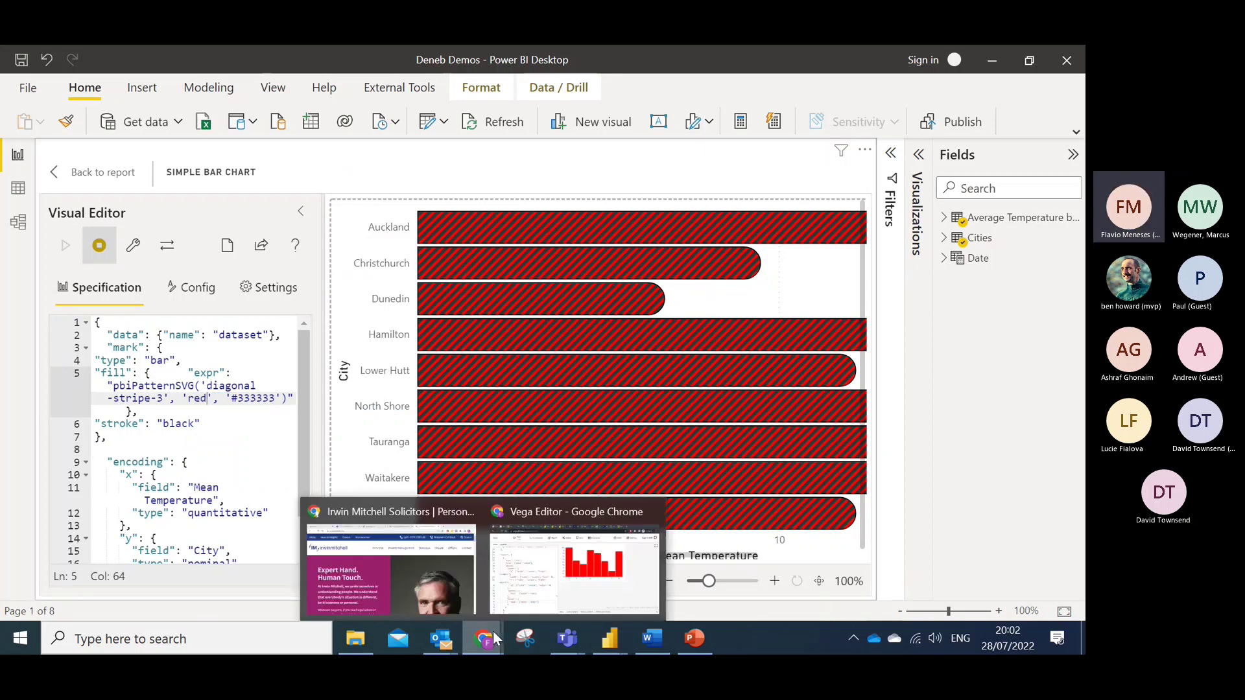
{"action": "left_click", "coordinate": [569, 577]}
{"action": "left_click", "coordinate": [593, 64]}
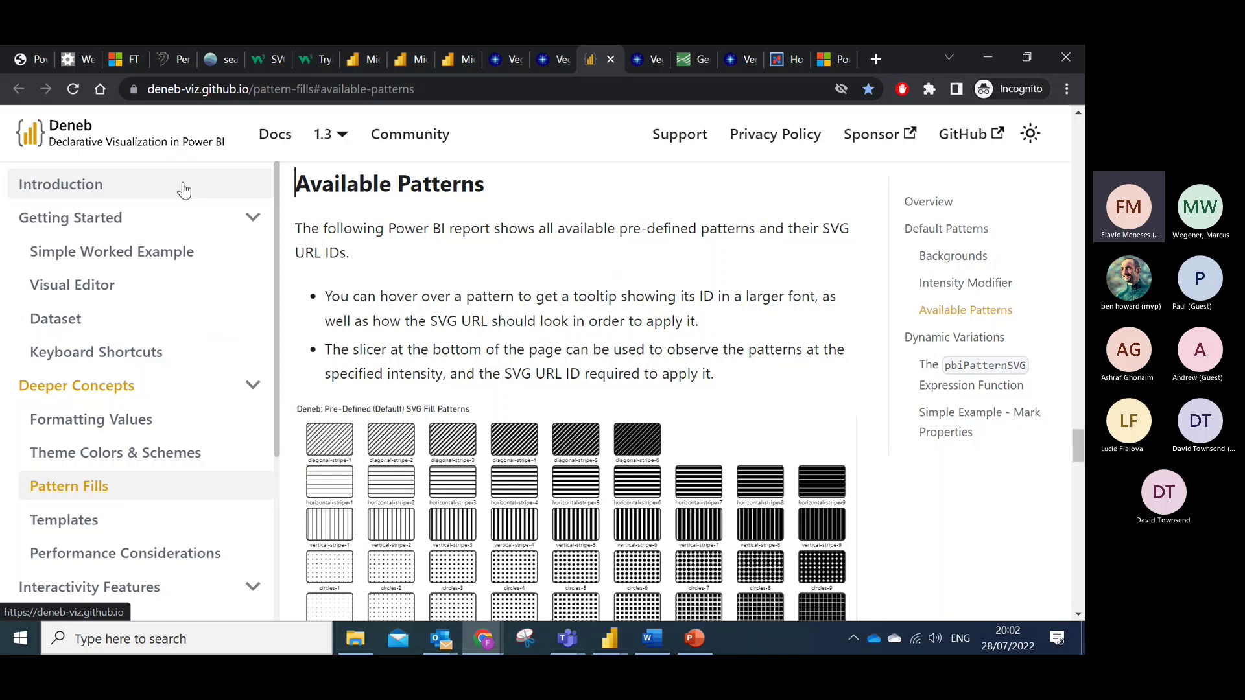
{"action": "scroll", "coordinate": [975, 523], "scroll_direction": "down", "scroll_amount": 4}
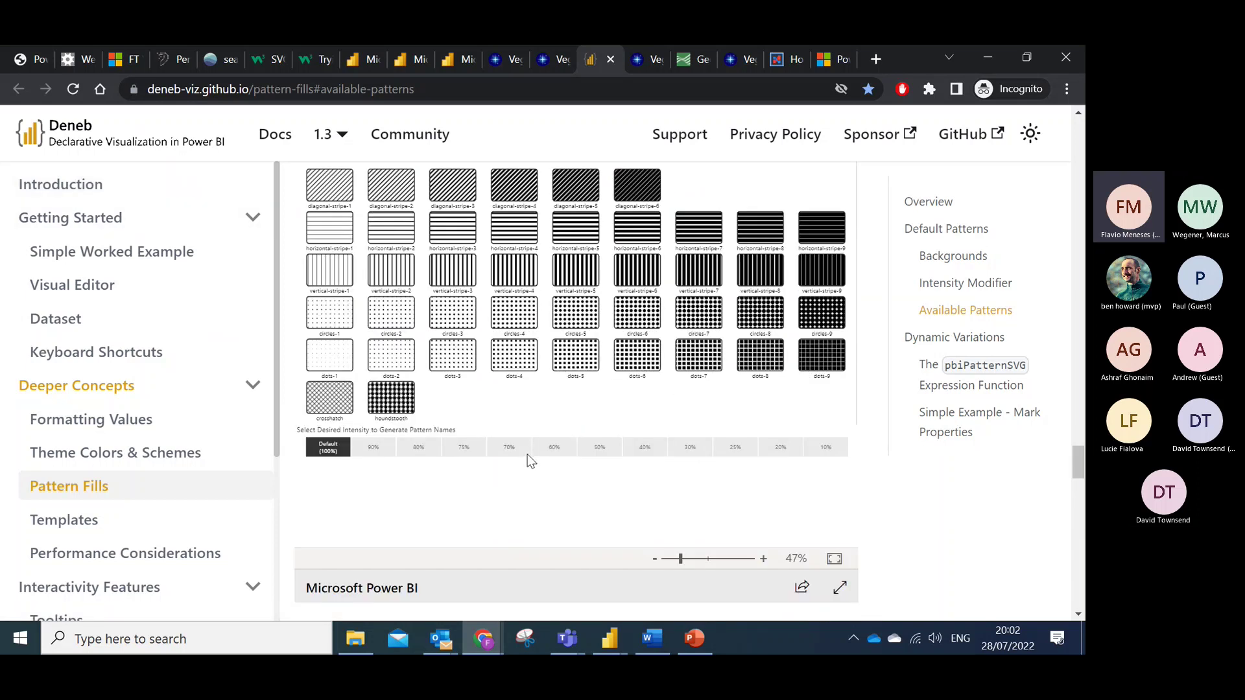
{"action": "left_click", "coordinate": [558, 448]}
{"action": "scroll", "coordinate": [580, 492], "scroll_direction": "up", "scroll_amount": 1}
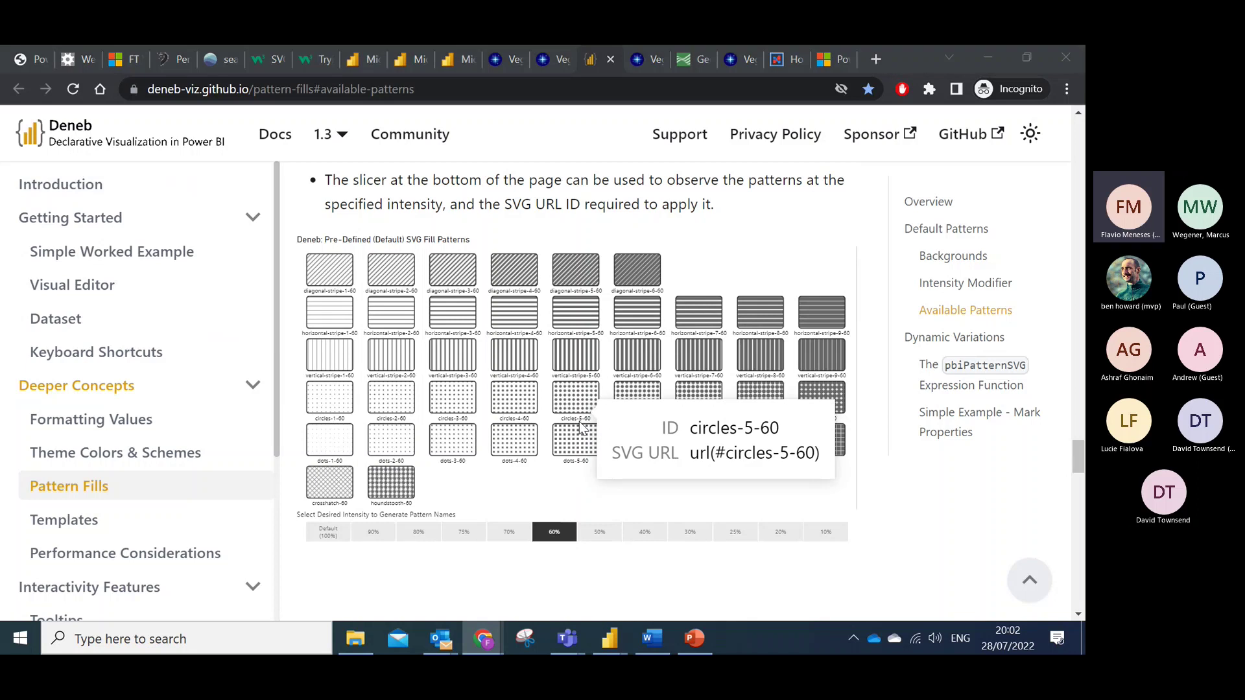
Return to Power BI Desktop and change the pattern name in the bar fill expression to circles-5-50.
{"action": "key", "text": "alt+Tab"}
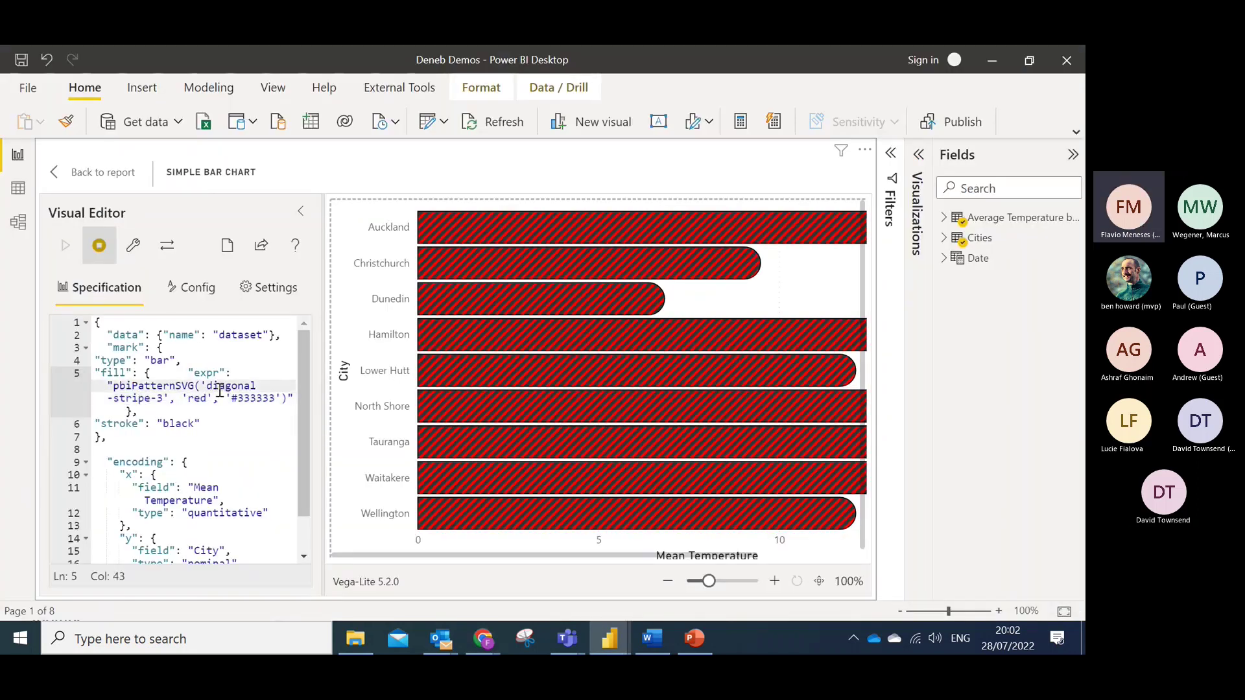
{"action": "double_click", "coordinate": [224, 385]}
{"action": "key", "text": "Left"}
{"action": "key", "text": "Right"}
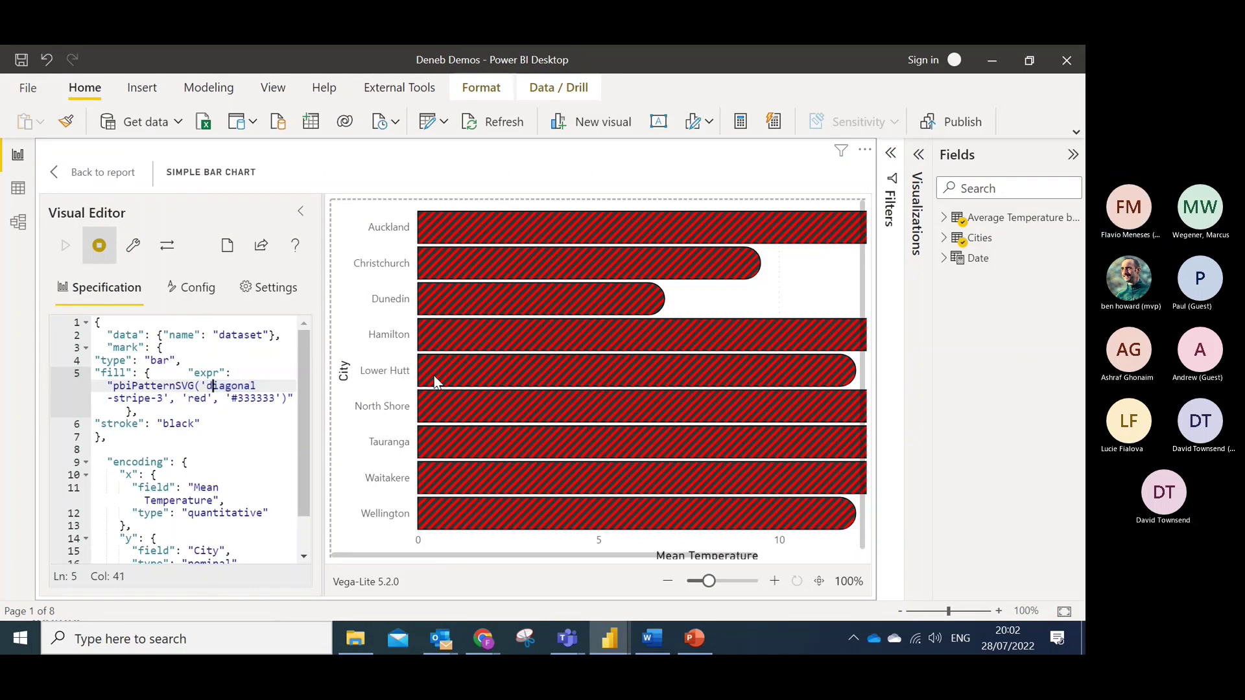
{"action": "type", "text": "circles-"}
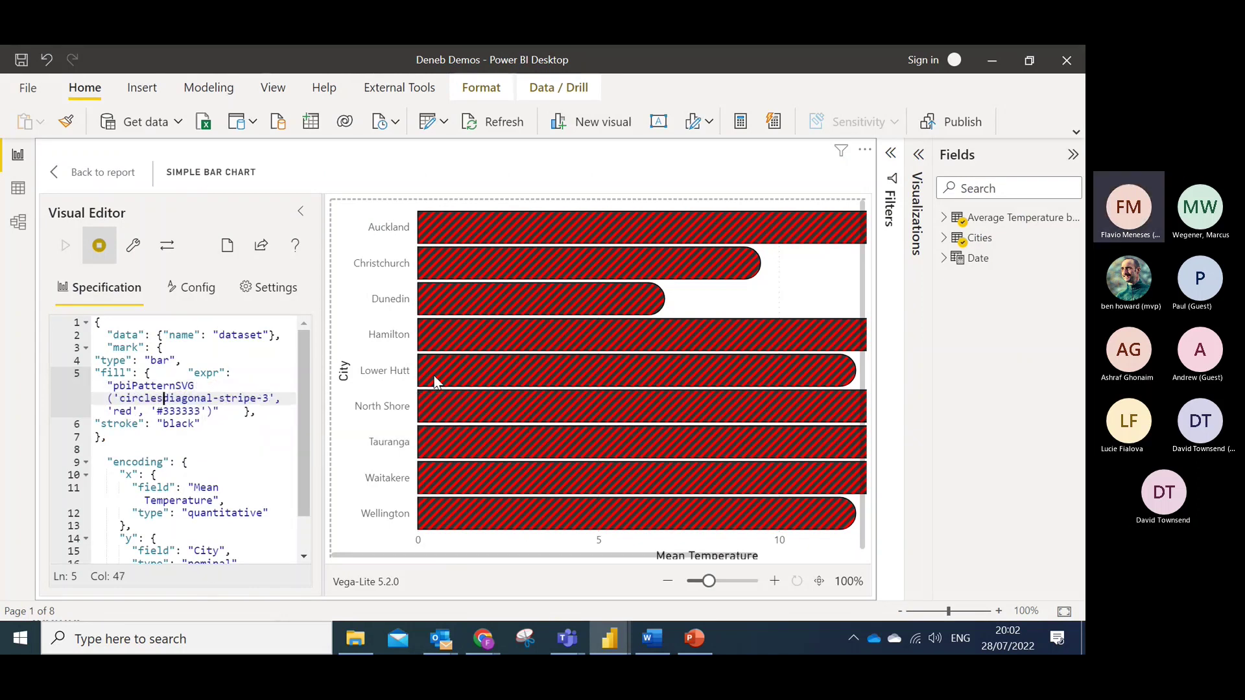
{"action": "key", "text": "shift+Right"}
{"action": "key", "text": "shift+Right"}
{"action": "key", "text": "shift+Right"}
{"action": "key", "text": "shift+Right"}
{"action": "key", "text": "shift+Right"}
{"action": "type", "text": "5-50"}
{"action": "key", "text": "Delete"}
{"action": "key", "text": "Delete"}
{"action": "key", "text": "Delete"}
{"action": "key", "text": "Delete"}
{"action": "key", "text": "Delete"}
{"action": "key", "text": "Delete"}
{"action": "key", "text": "Delete"}
{"action": "key", "text": "Delete"}
{"action": "key", "text": "Delete"}
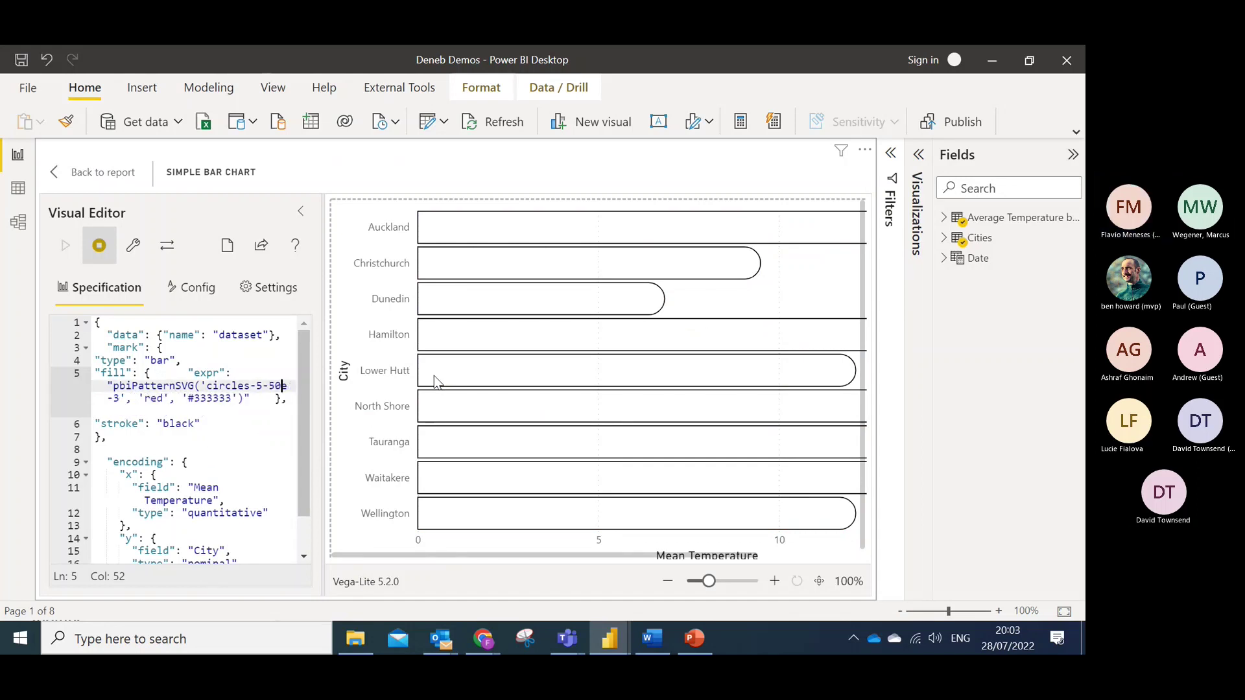
{"action": "key", "text": "Delete"}
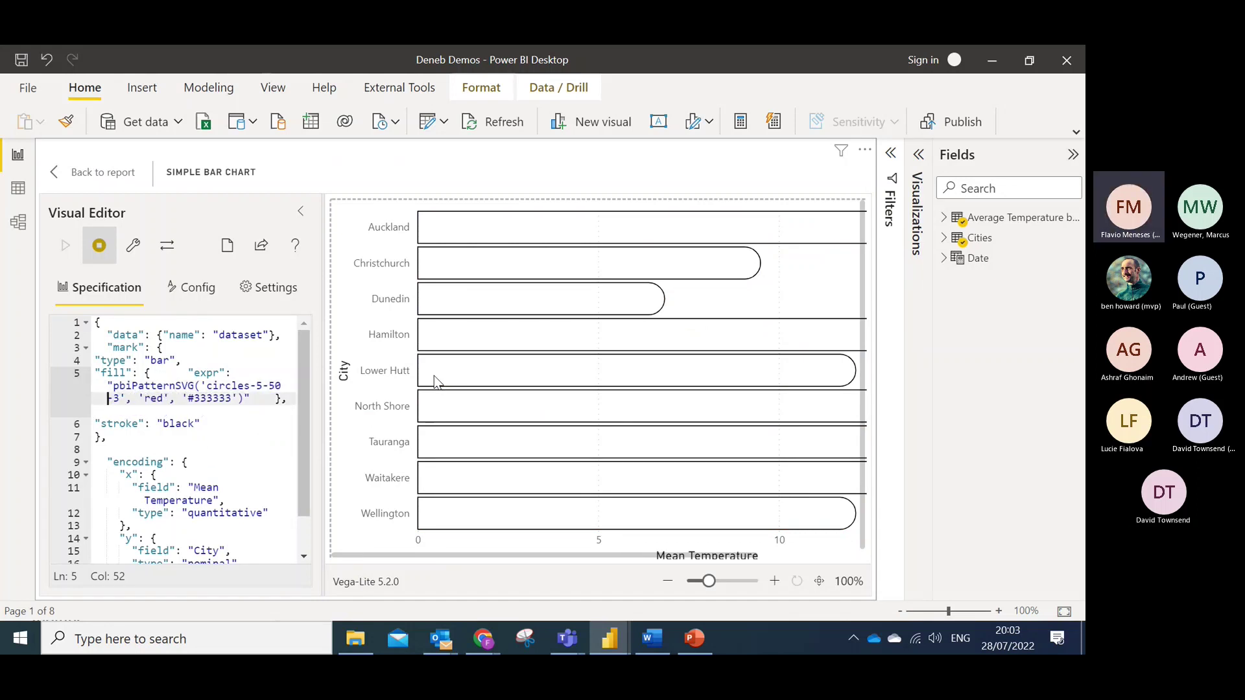
{"action": "key", "text": "Delete"}
{"action": "key", "text": "Delete"}
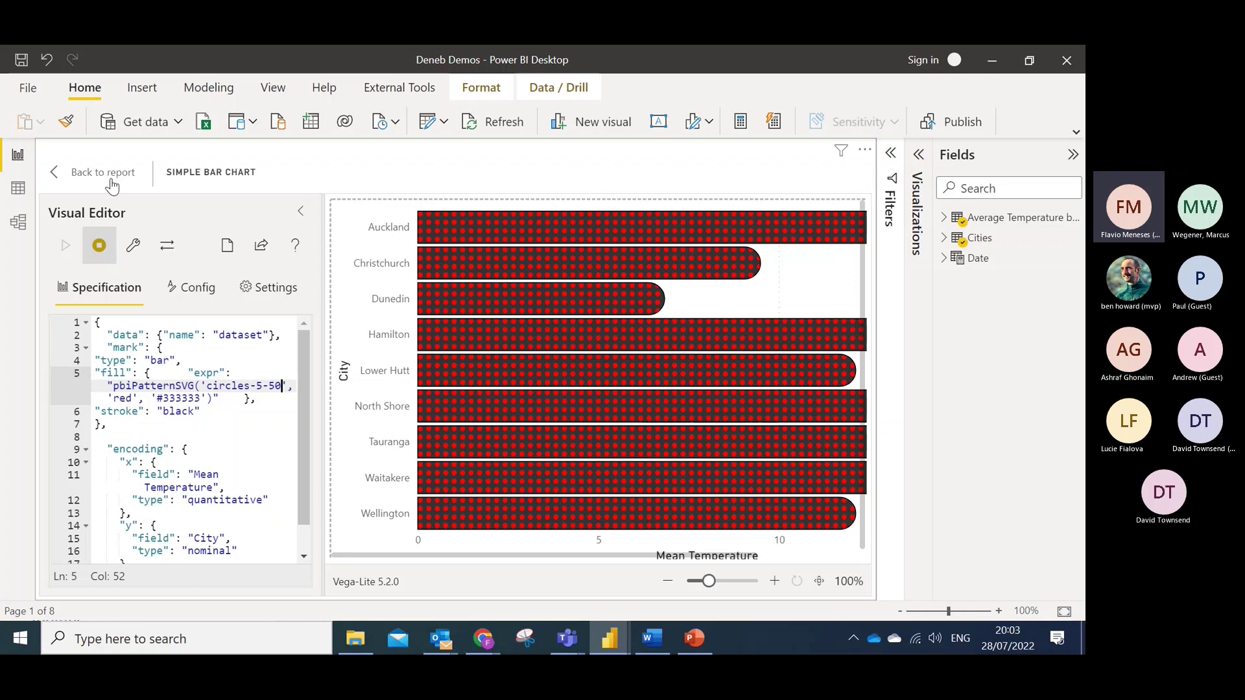
Glance at the available patterns in Chrome again, and go back from the Simple Bar Chart editor to the report page.
{"action": "key", "text": "alt+Tab"}
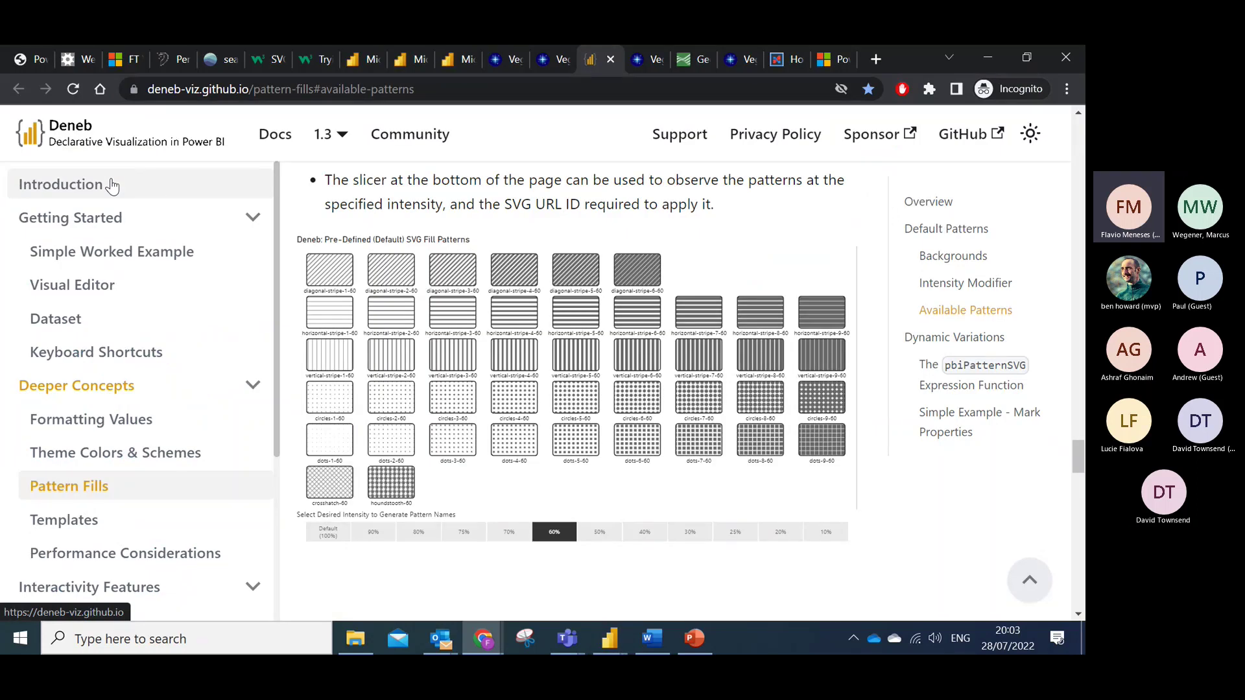
{"action": "key", "text": "alt+Tab"}
{"action": "left_click", "coordinate": [110, 179]}
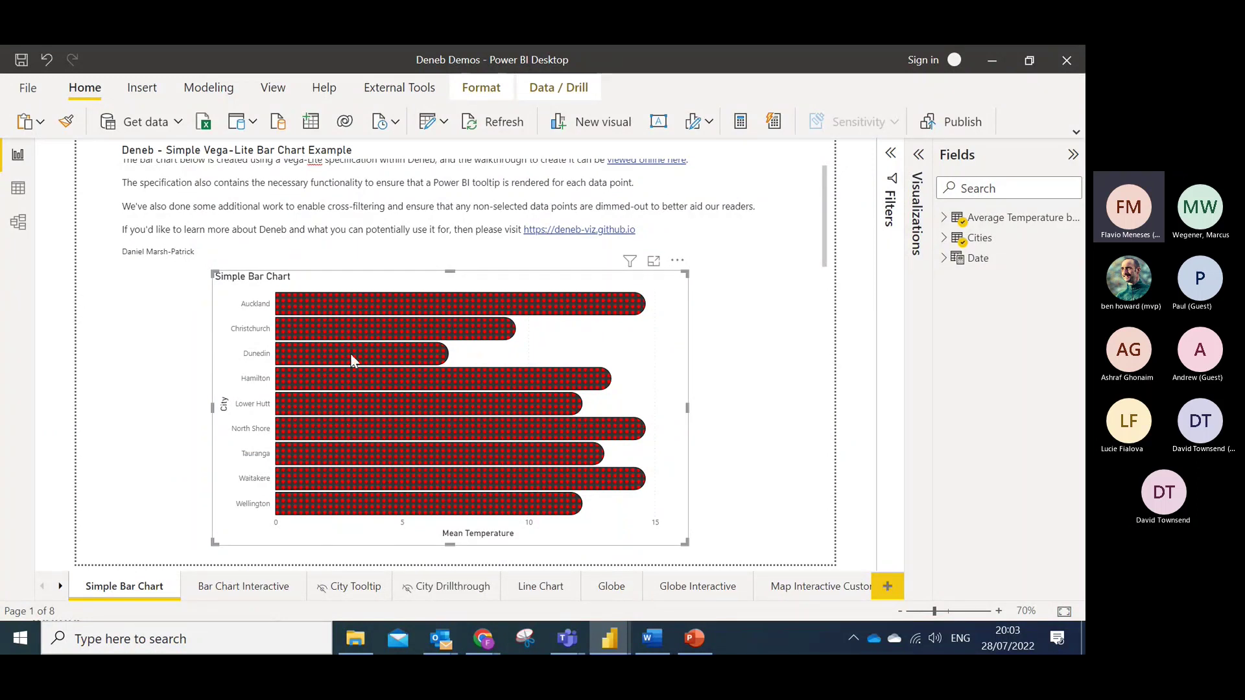
Open the Bar Chart Interactive page, preview the Auckland and Christchurch tooltips, cross-filter by Dunedin, and clear the selection.
{"action": "left_click", "coordinate": [223, 590]}
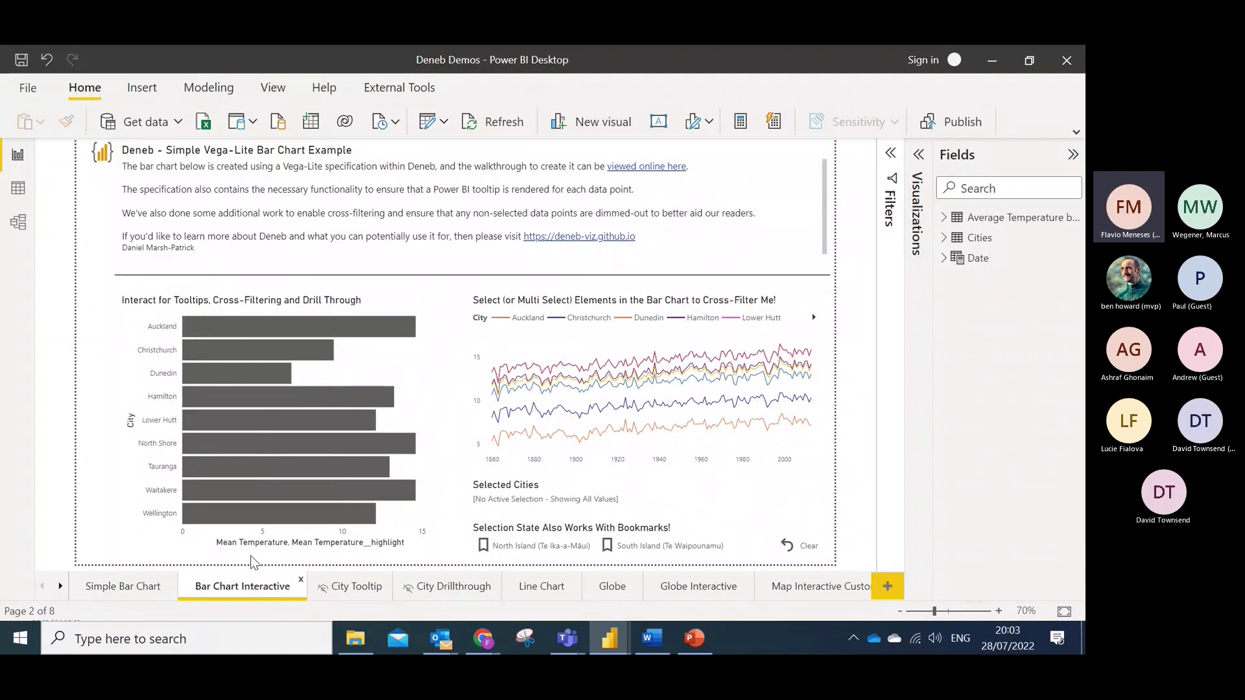
{"action": "mouse_move", "coordinate": [384, 332]}
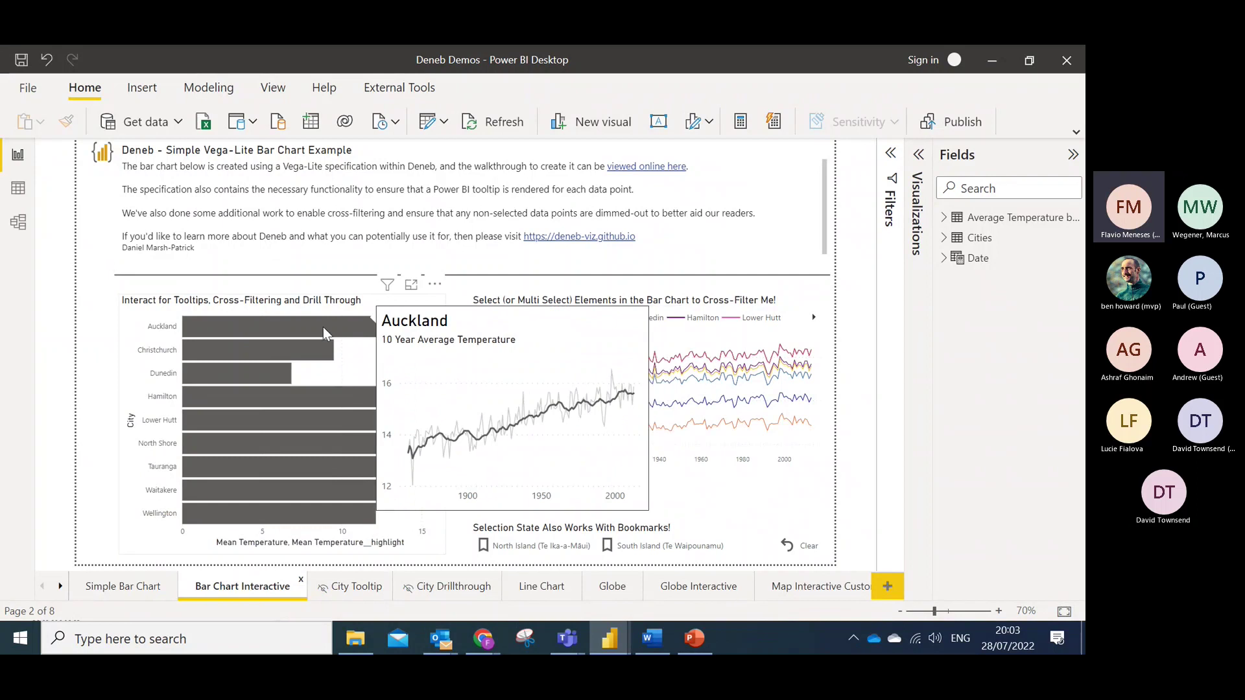
{"action": "mouse_move", "coordinate": [283, 355]}
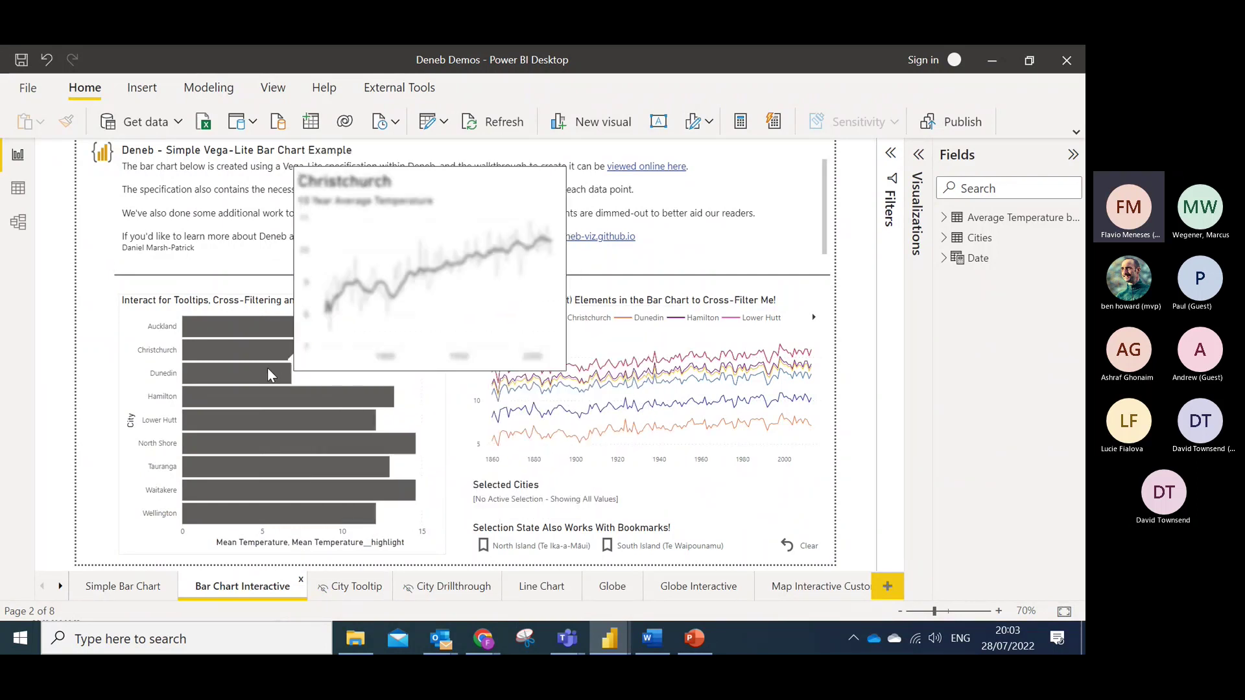
{"action": "left_click", "coordinate": [267, 369]}
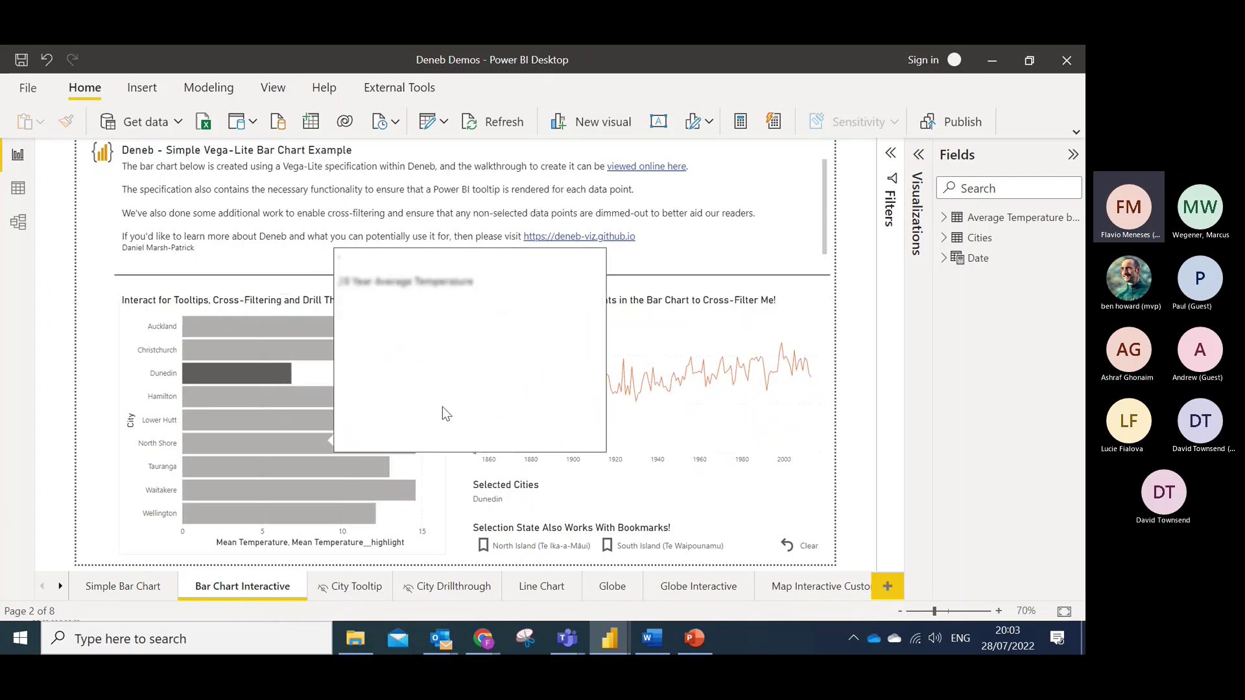
{"action": "left_click", "coordinate": [256, 387]}
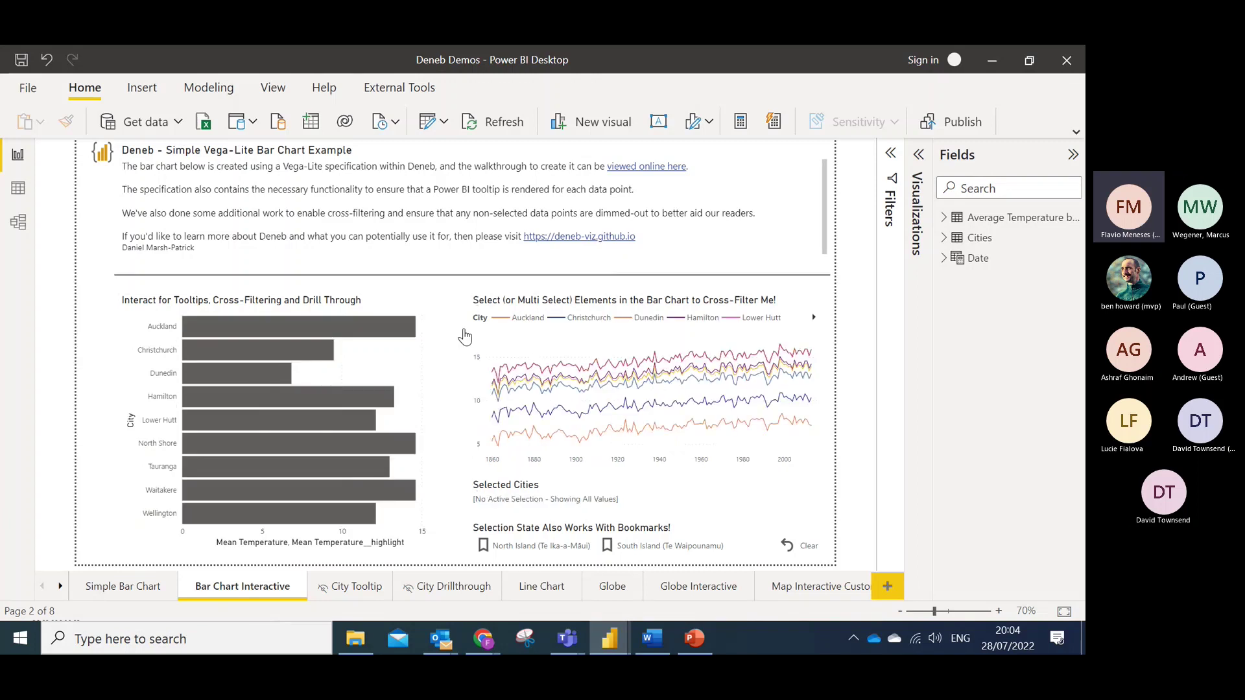
Open the interactive bar chart for editing and highlight the start of the layer array in its specification.
{"action": "left_click", "coordinate": [435, 284]}
{"action": "left_click", "coordinate": [475, 304]}
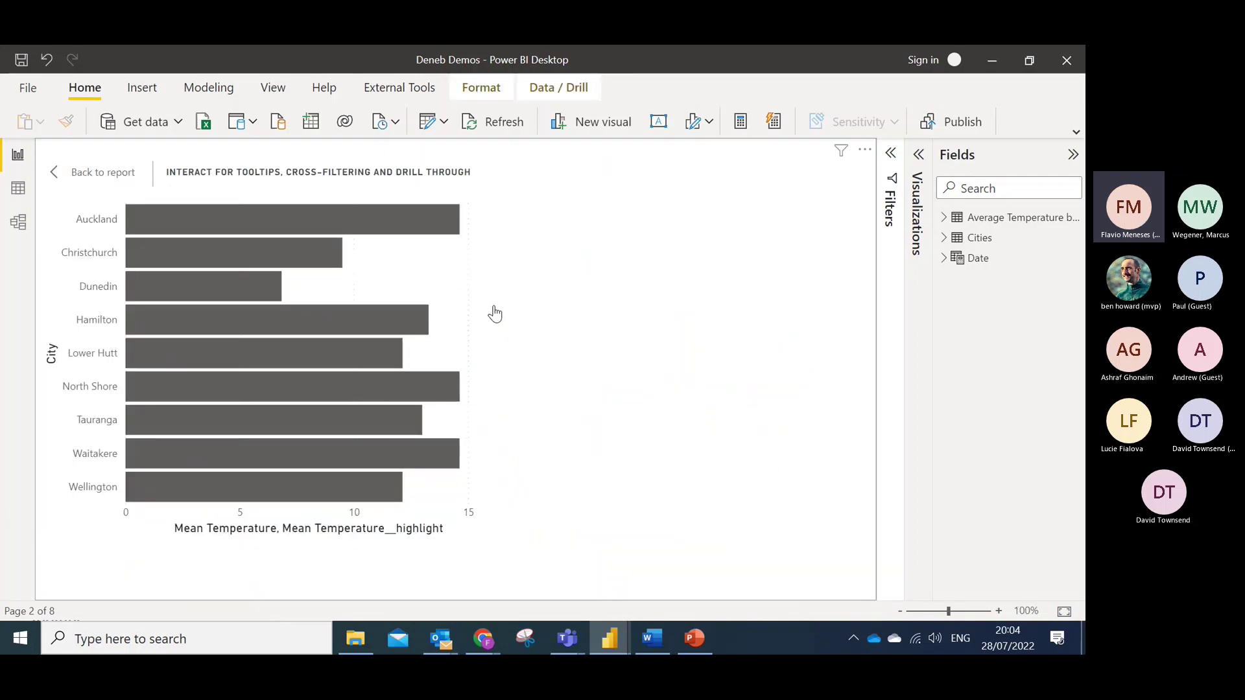
{"action": "left_click", "coordinate": [126, 349]}
{"action": "left_click_drag", "start_coordinate": [127, 351], "coordinate": [172, 498]}
{"action": "left_click", "coordinate": [179, 510]}
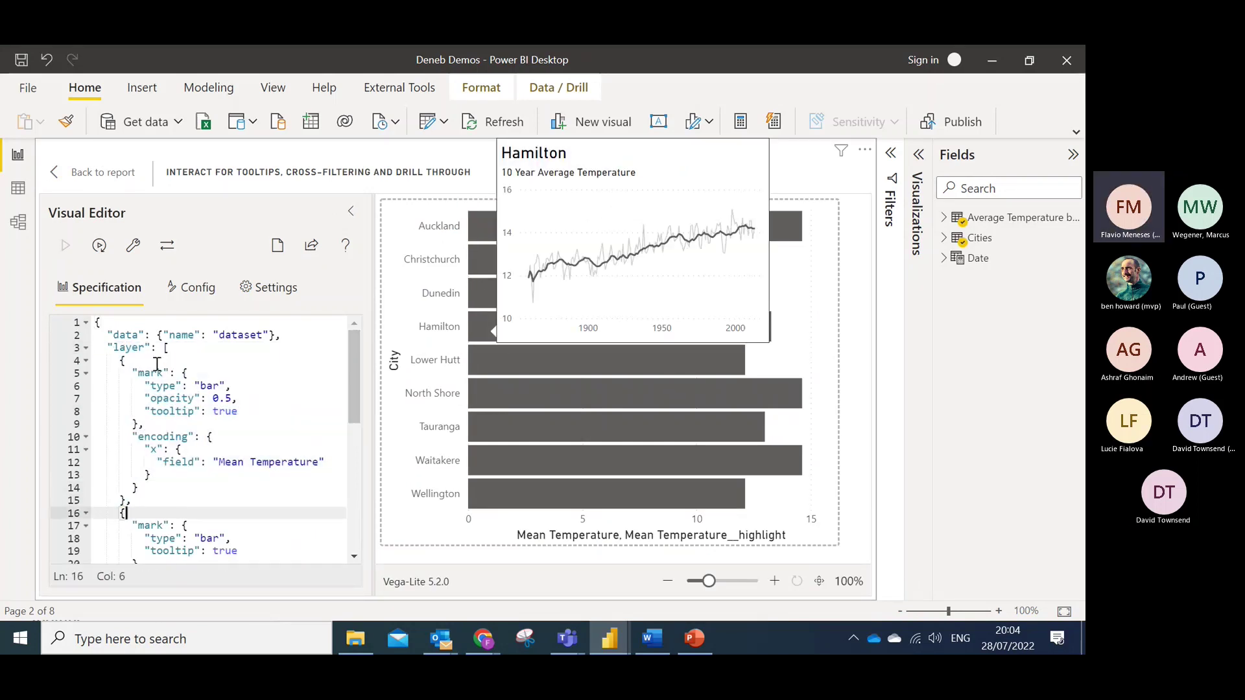
{"action": "left_click_drag", "start_coordinate": [111, 348], "coordinate": [190, 365]}
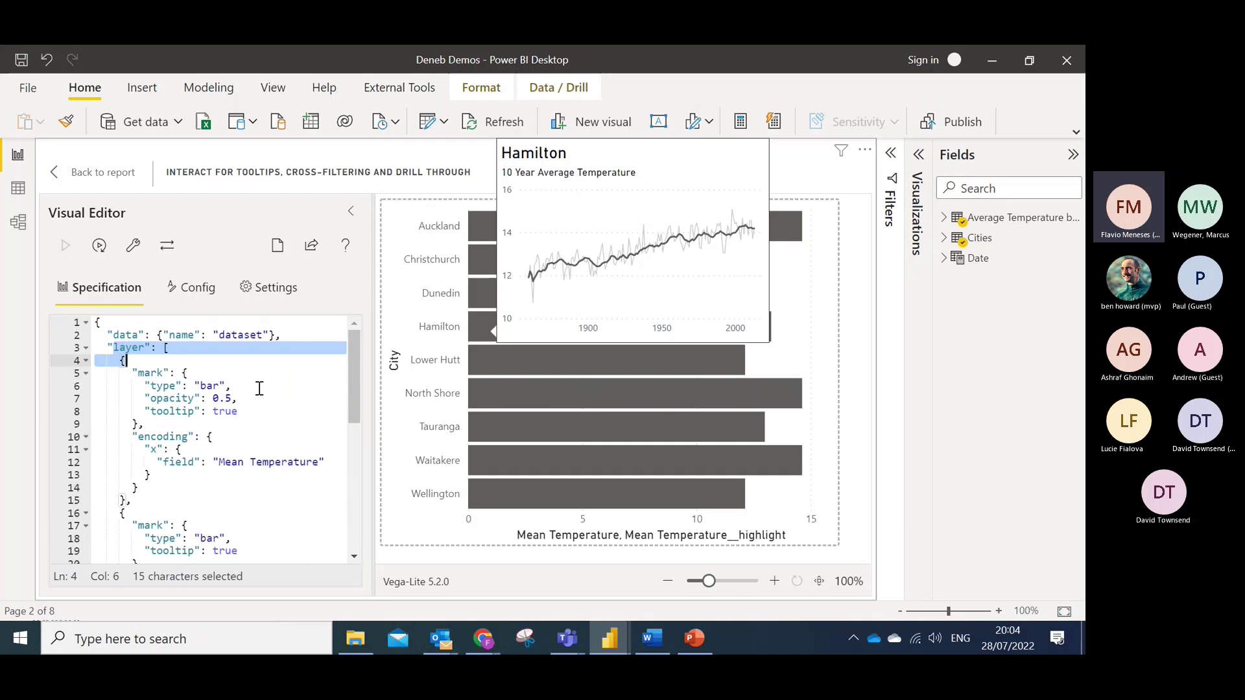
Select Lower Hutt, set the first bar layer's opacity to 0.3 with changes applied automatically, and clear the selection back on the report page.
{"action": "left_click", "coordinate": [663, 360]}
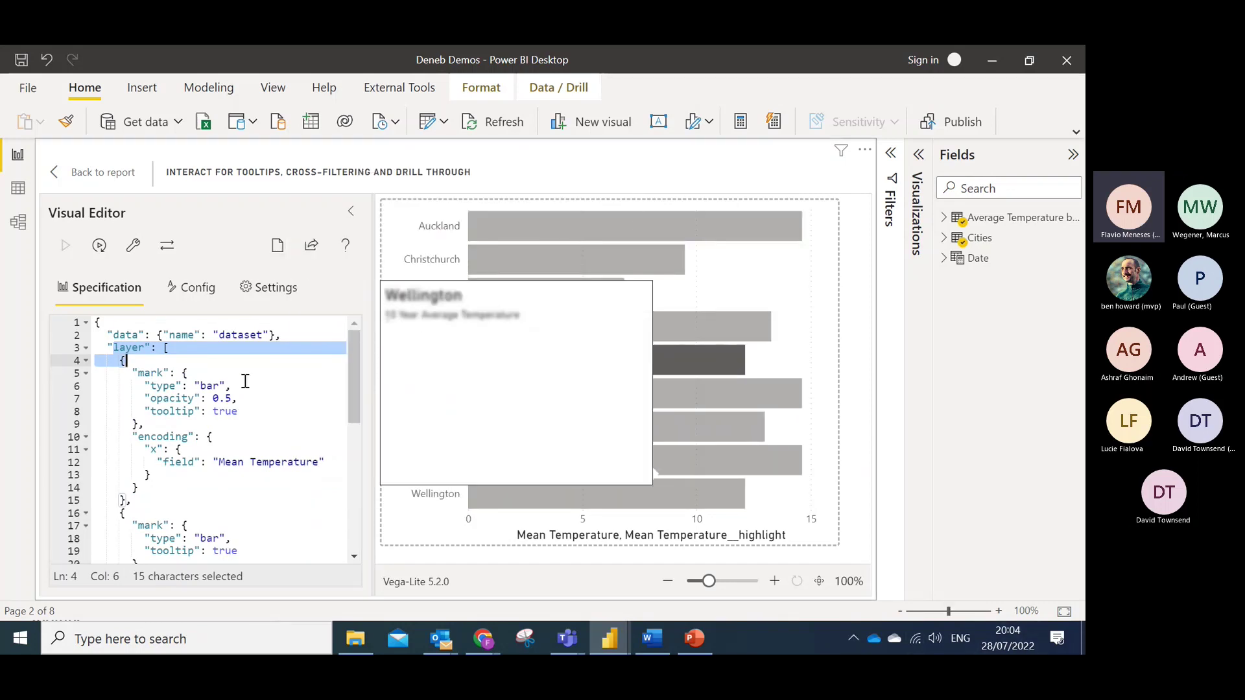
{"action": "left_click", "coordinate": [232, 398]}
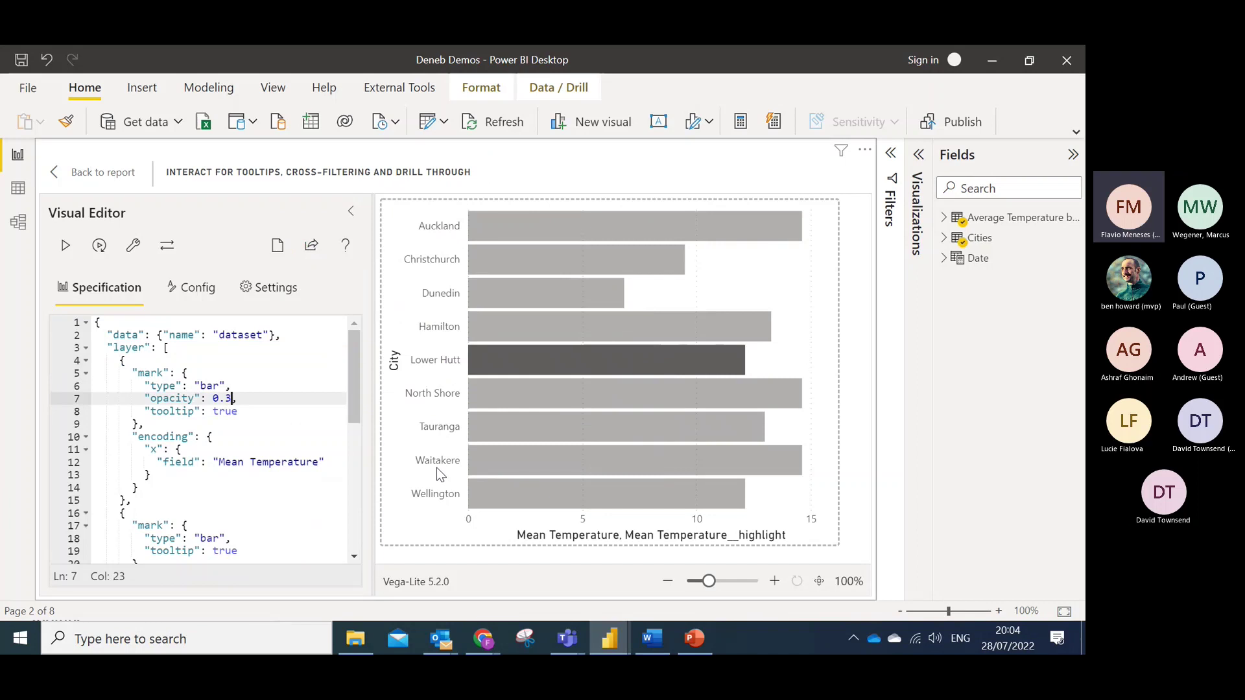
{"action": "left_click", "coordinate": [100, 245]}
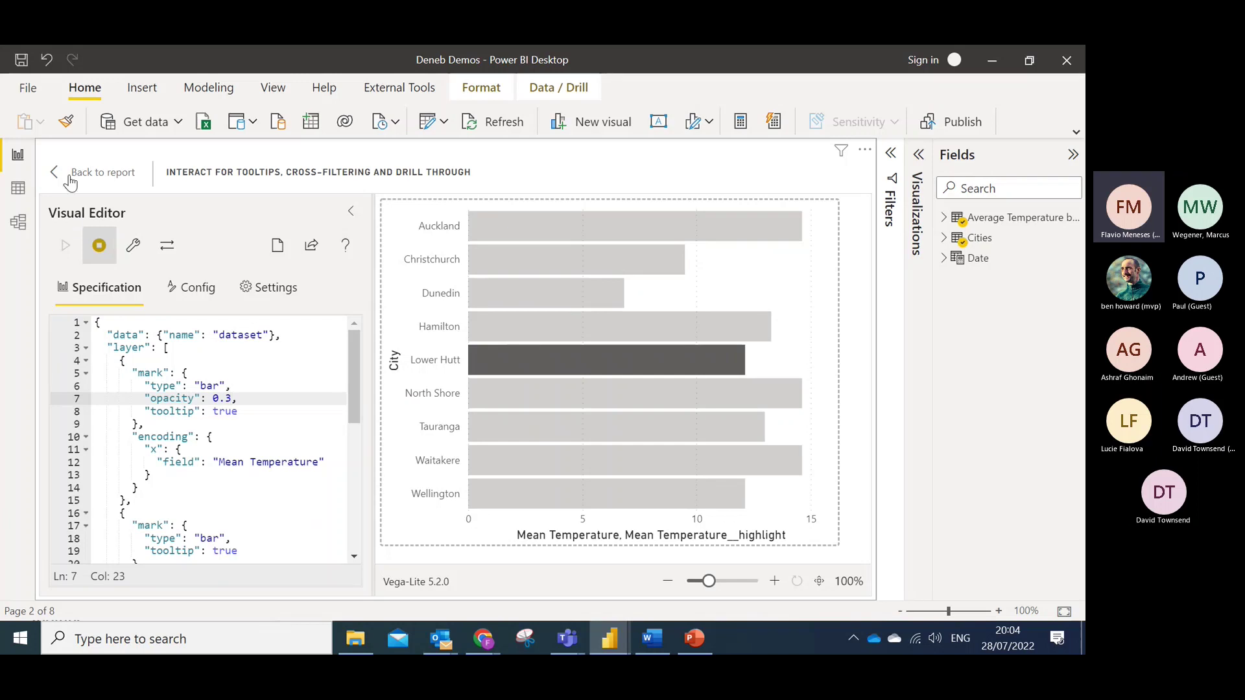
{"action": "left_click", "coordinate": [98, 172]}
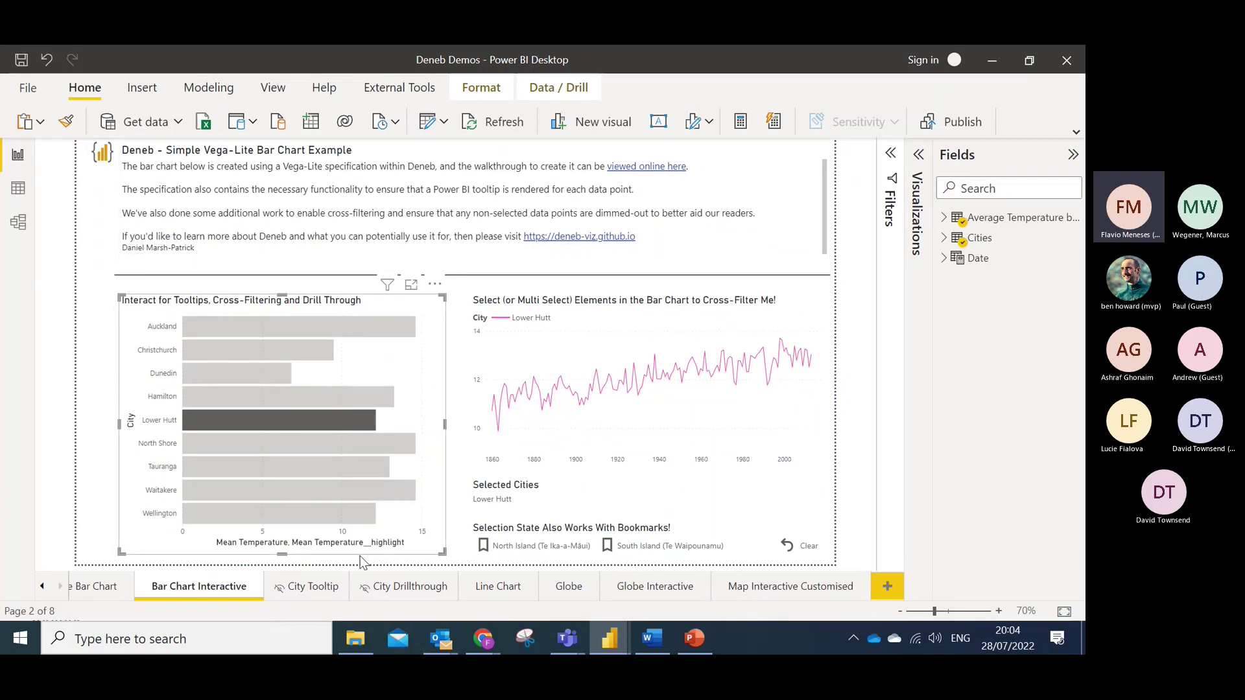
{"action": "left_click", "coordinate": [303, 418]}
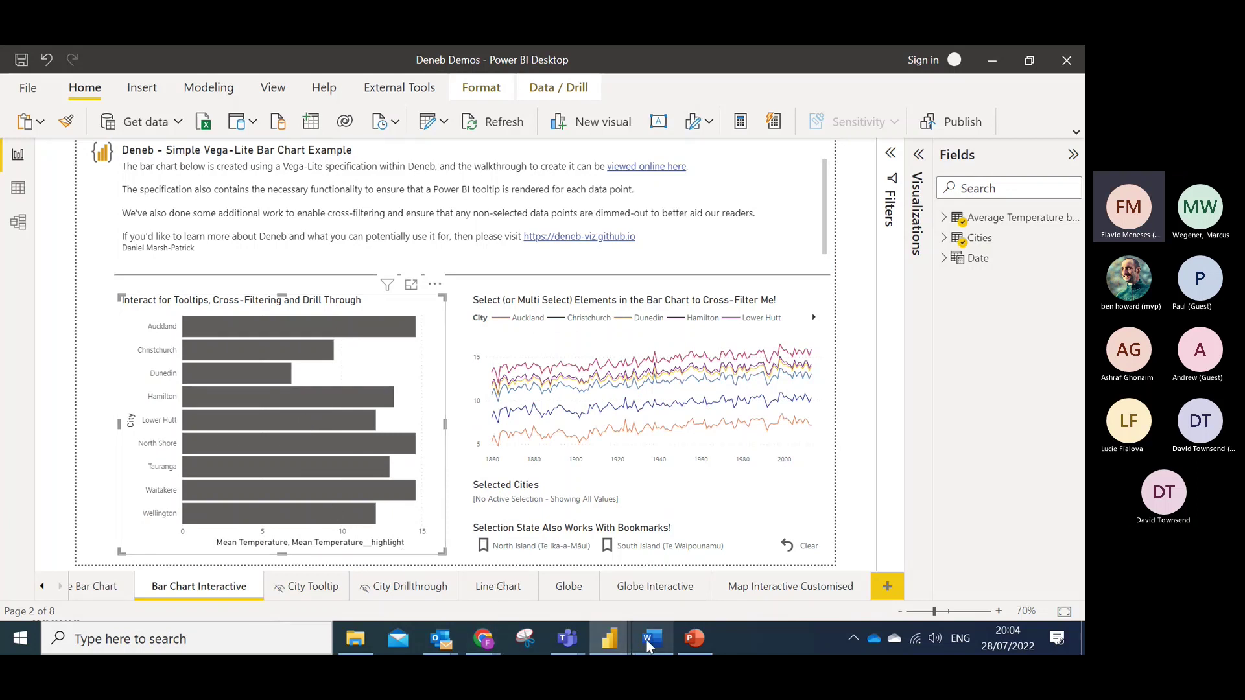
Show the Maps with Deneb slide in PowerPoint, and switch to the Vega editor's earthquakes globe example in Chrome.
{"action": "left_click", "coordinate": [692, 641]}
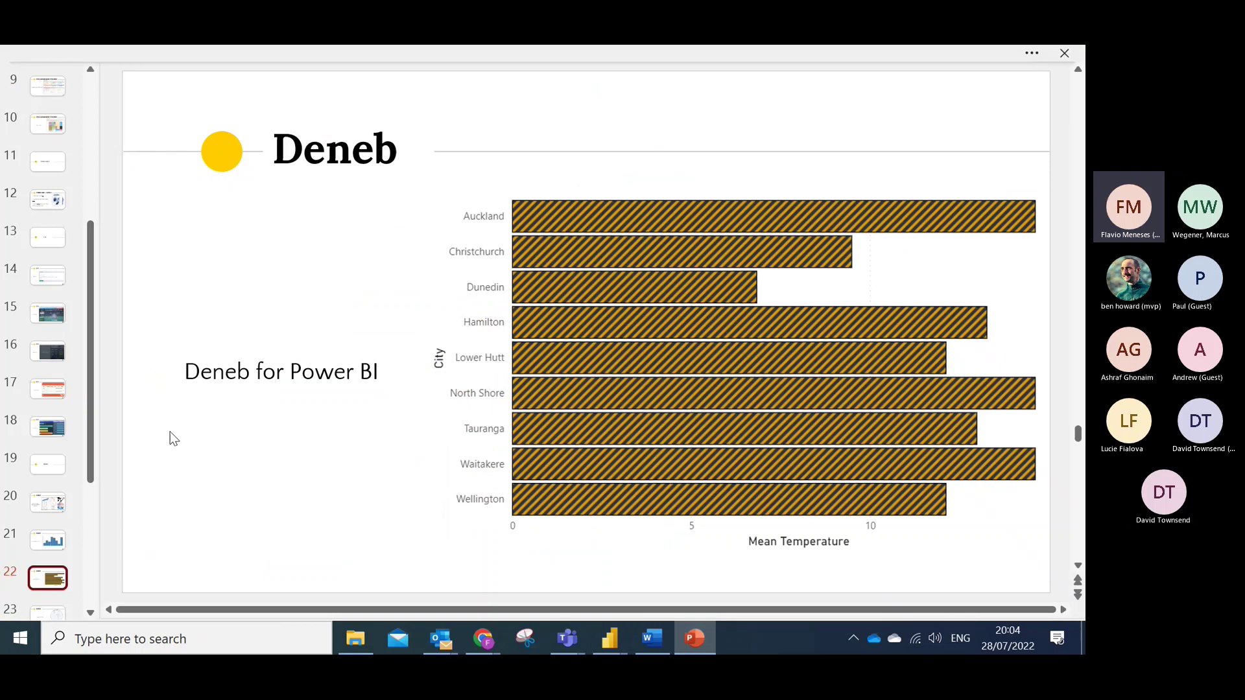
{"action": "left_click", "coordinate": [56, 562]}
{"action": "mouse_move", "coordinate": [483, 639]}
{"action": "left_click", "coordinate": [529, 556]}
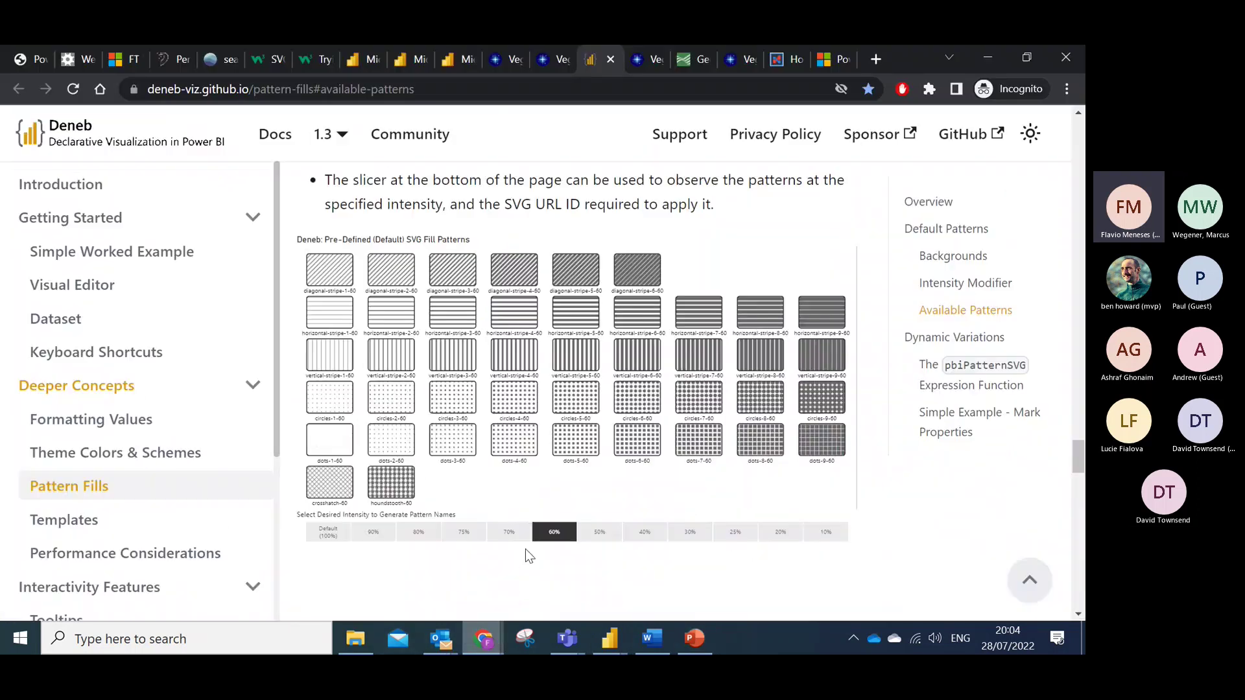
{"action": "left_click", "coordinate": [644, 57]}
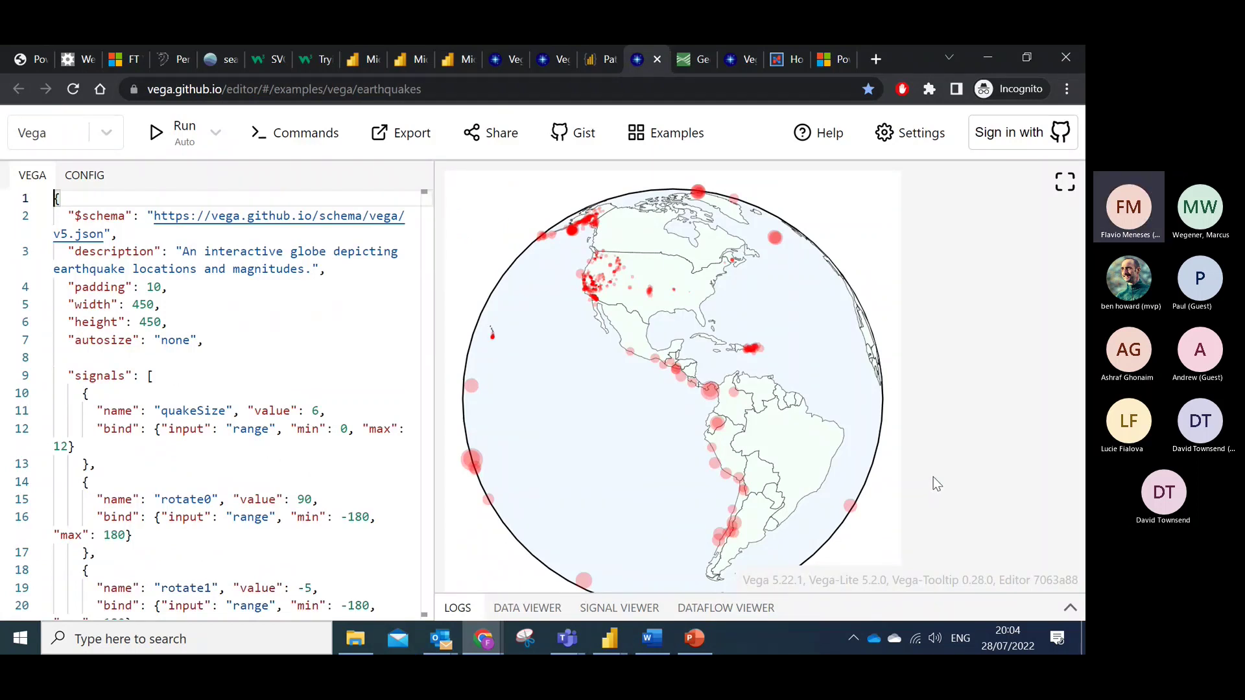
Try the globe's controls by setting quakeSize to 5.8 and both rotate0 and rotate1 to -30.
{"action": "scroll", "coordinate": [947, 410], "scroll_direction": "down", "scroll_amount": 2}
{"action": "scroll", "coordinate": [950, 413], "scroll_direction": "down", "scroll_amount": 1, "text": "ctrl"}
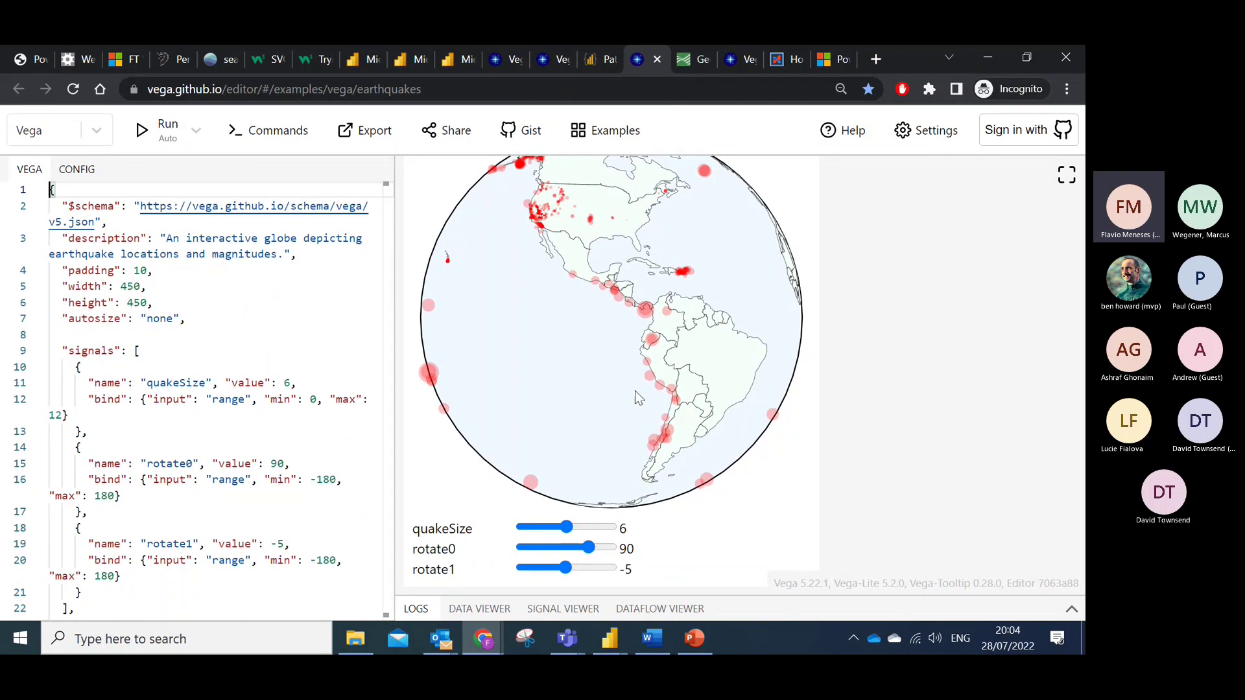
{"action": "left_click_drag", "start_coordinate": [566, 528], "coordinate": [544, 559]}
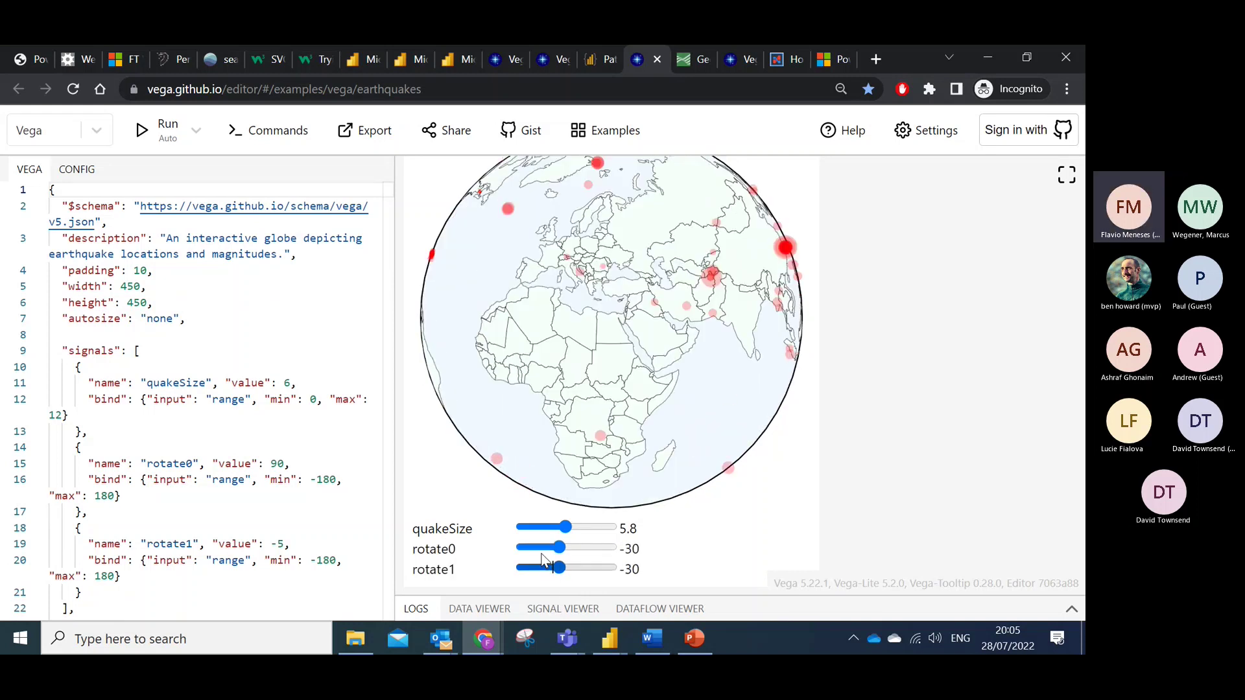
Go through the signals and data sections of the earthquakes specification, and copy the entire specification.
{"action": "left_click", "coordinate": [229, 398]}
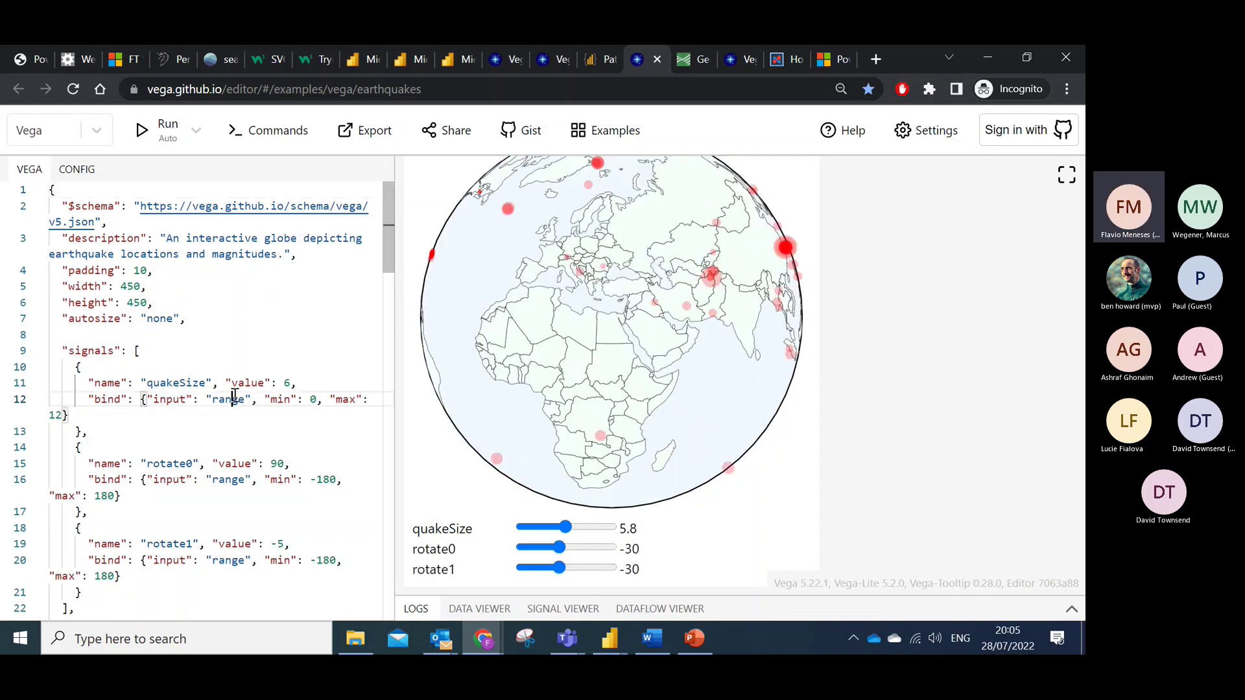
{"action": "scroll", "coordinate": [239, 362], "scroll_direction": "down", "scroll_amount": 4}
{"action": "left_click", "coordinate": [240, 362]}
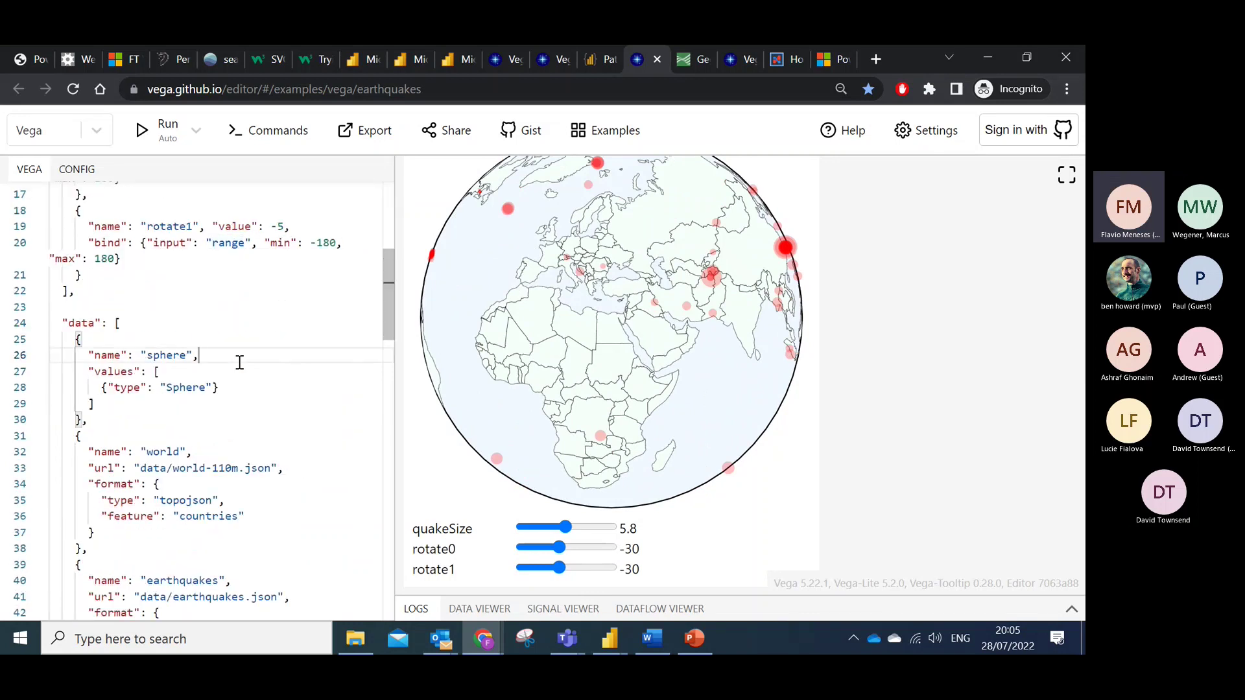
{"action": "key", "text": "ctrl+a"}
Switch to the Deneb Demos report in Power BI Desktop and open the Globe page.
{"action": "key", "text": "alt+Tab"}
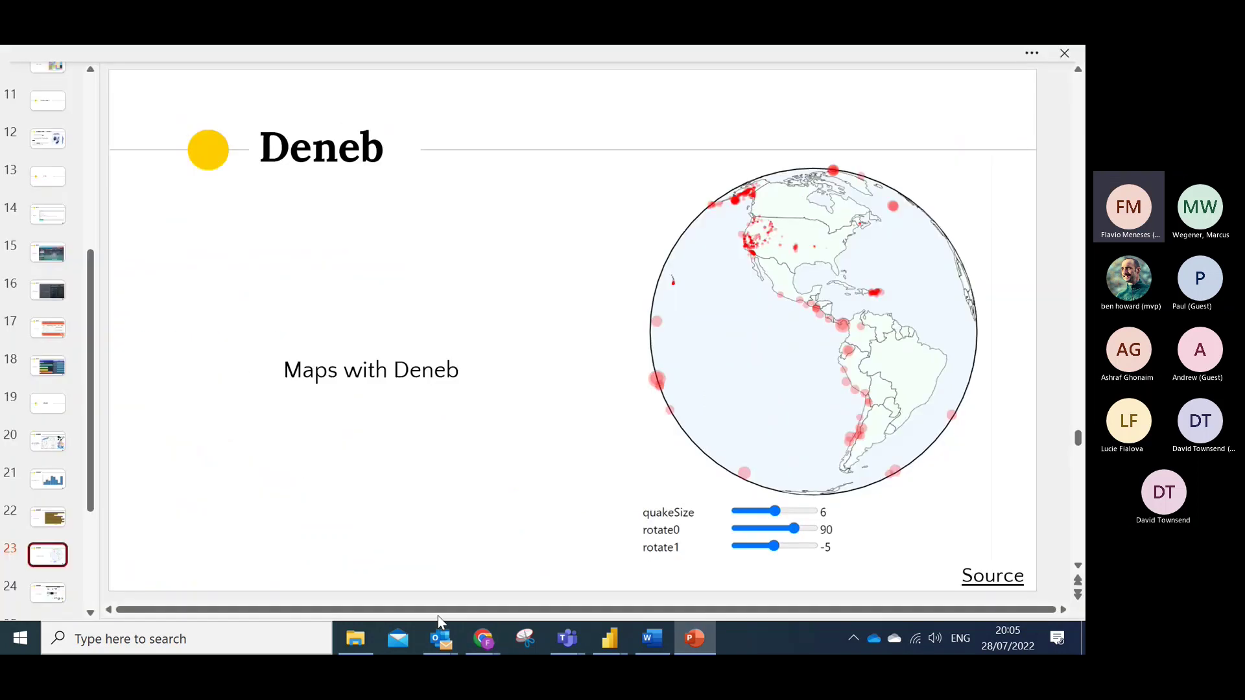
{"action": "mouse_move", "coordinate": [625, 640]}
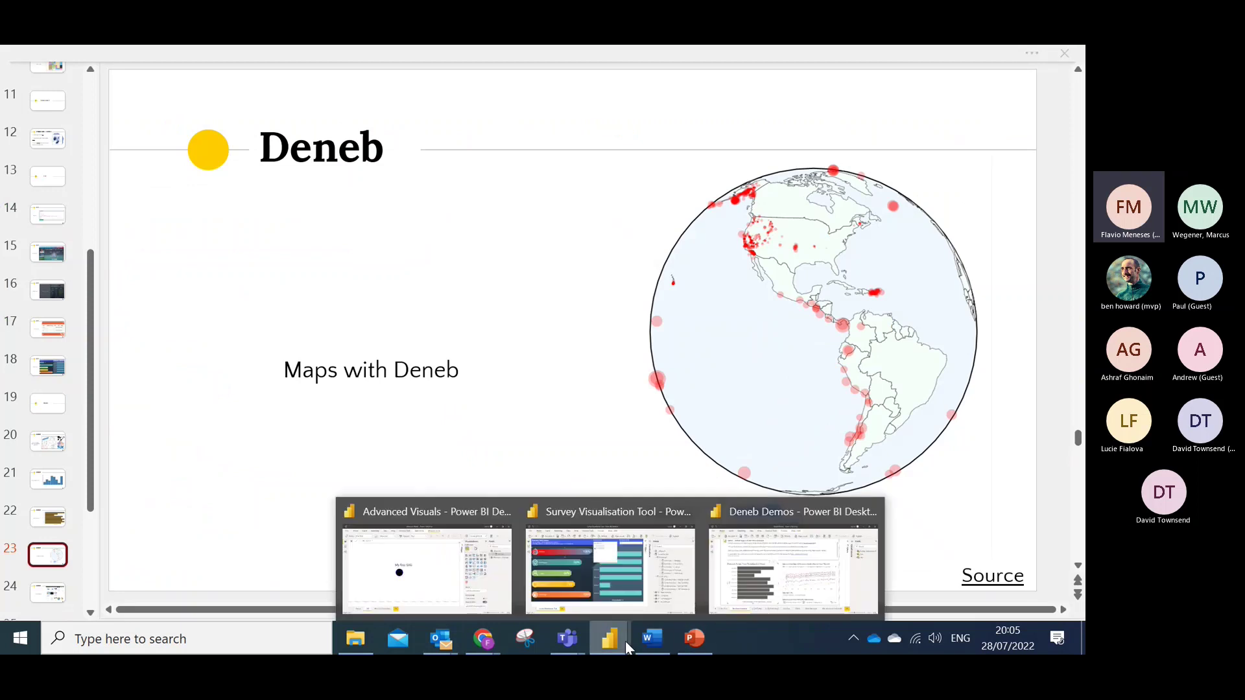
{"action": "left_click", "coordinate": [771, 586]}
{"action": "left_click", "coordinate": [567, 589]}
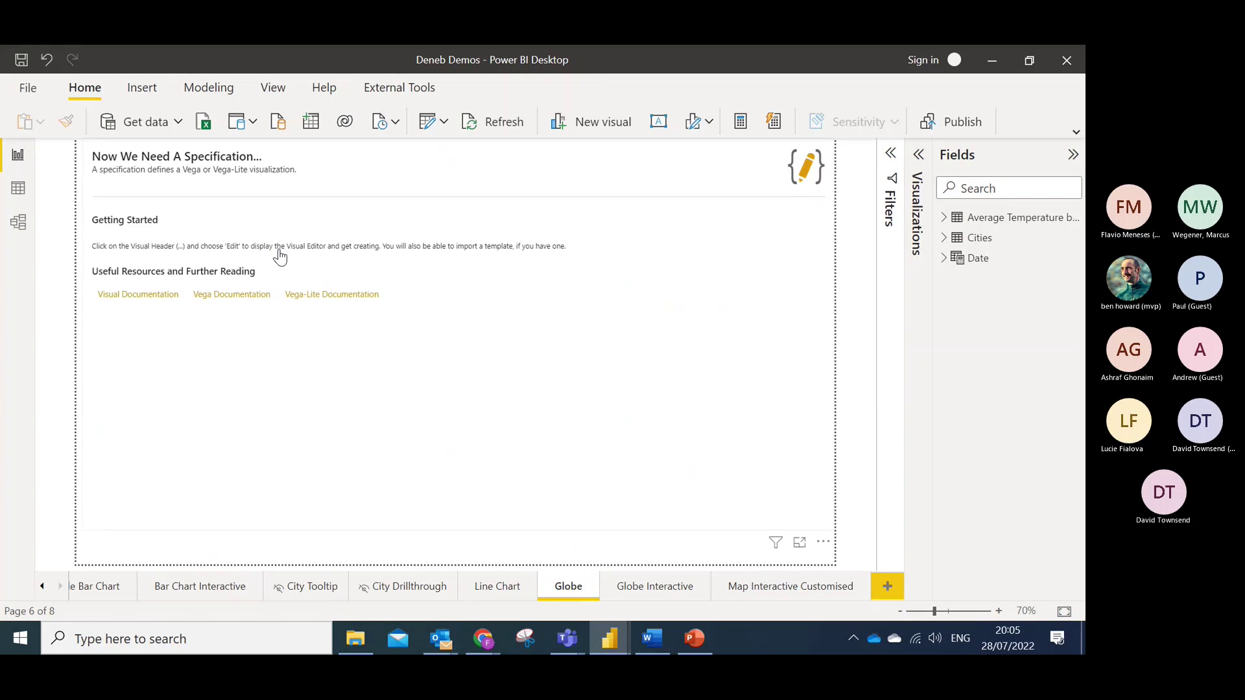
Open the empty Deneb visual for editing, paste the copied earthquakes specification into it, and turn on automatic applying of changes.
{"action": "left_click", "coordinate": [280, 255]}
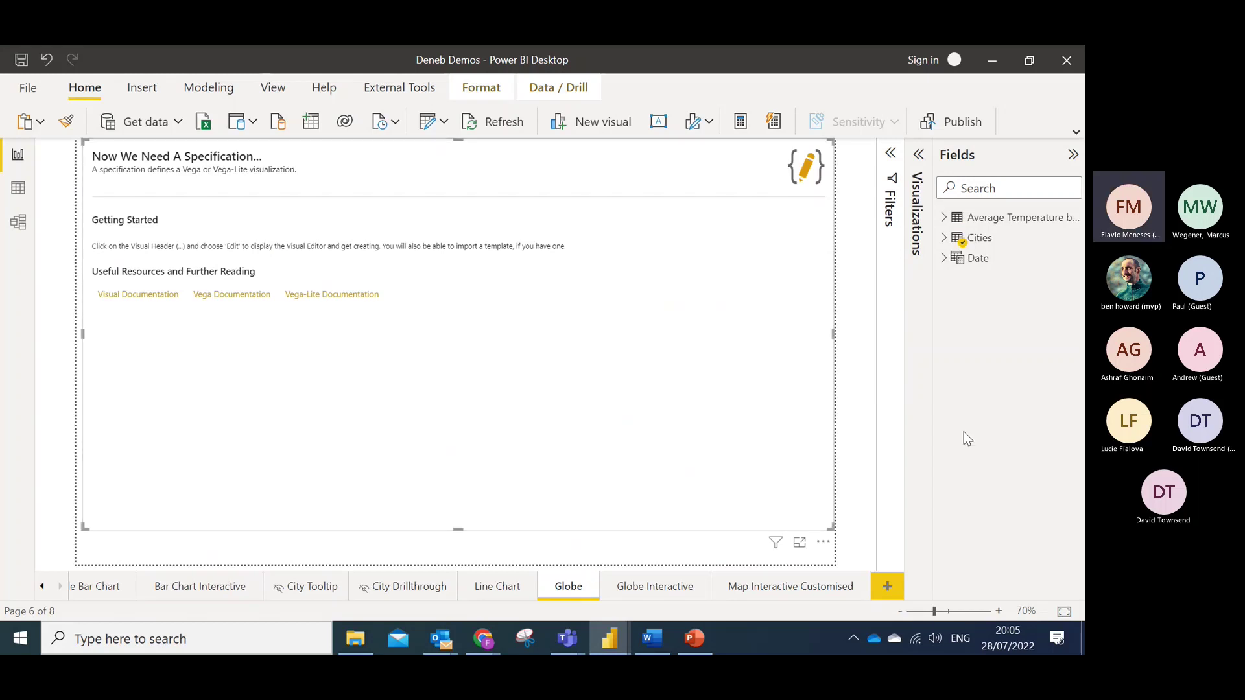
{"action": "left_click", "coordinate": [823, 542]}
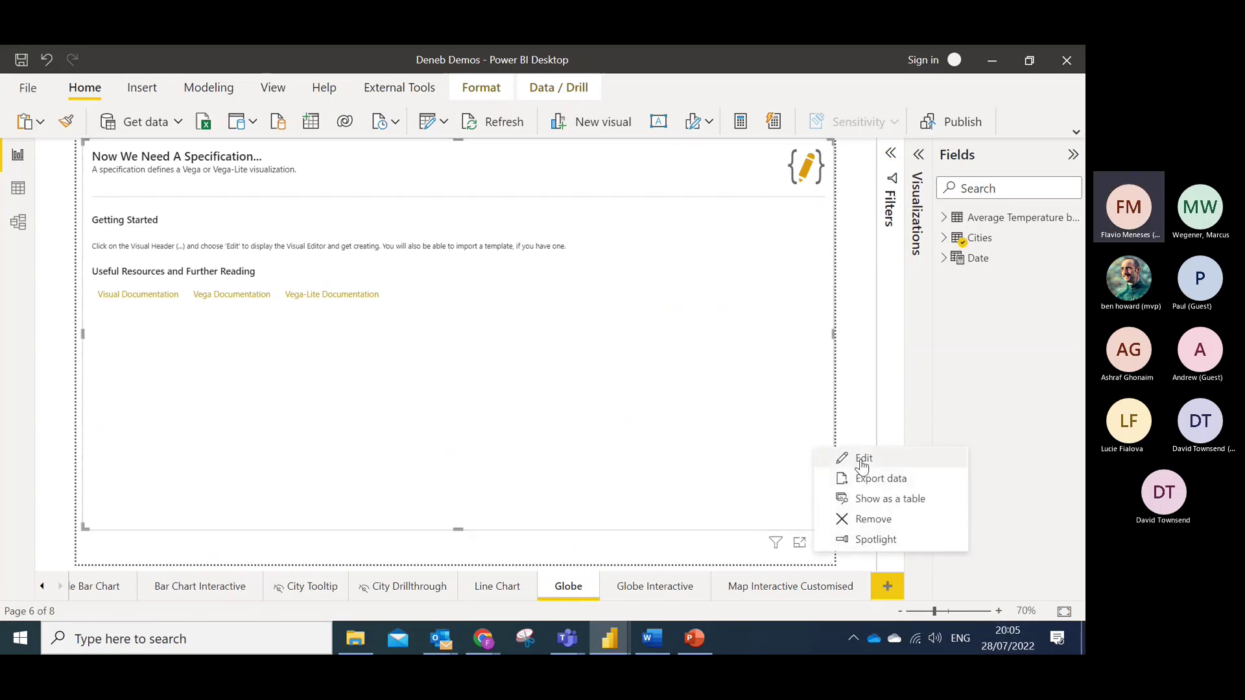
{"action": "left_click", "coordinate": [862, 457]}
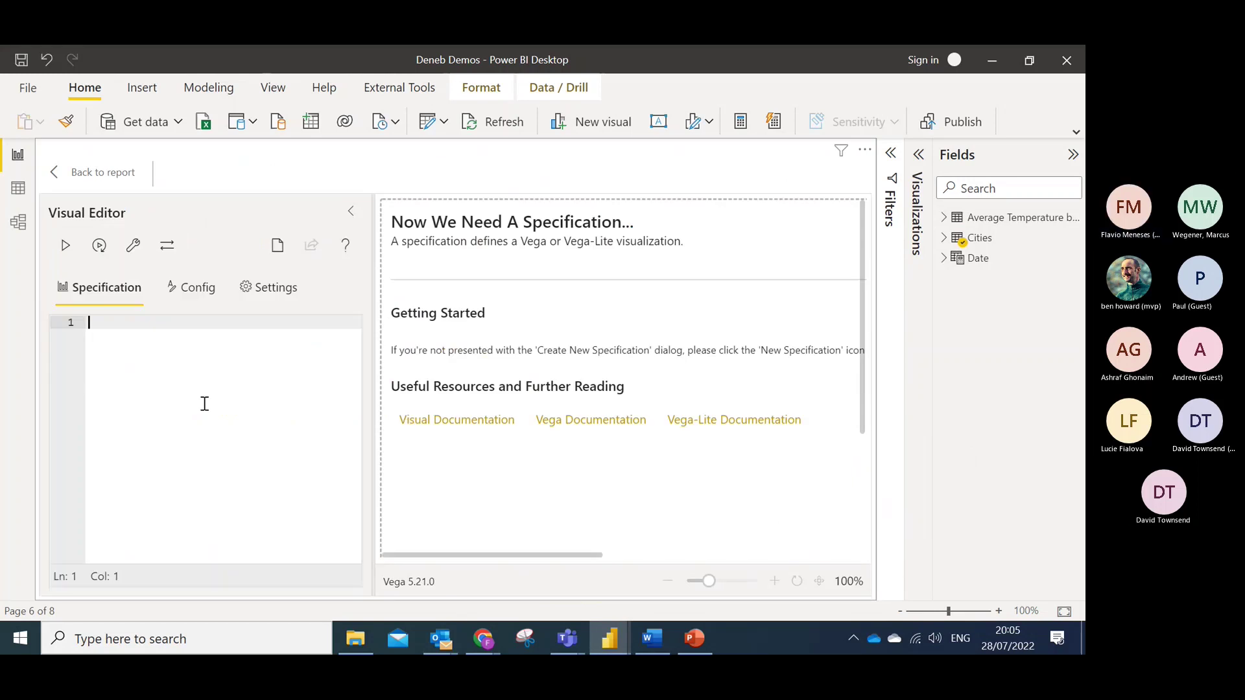
{"action": "key", "text": "ctrl+v"}
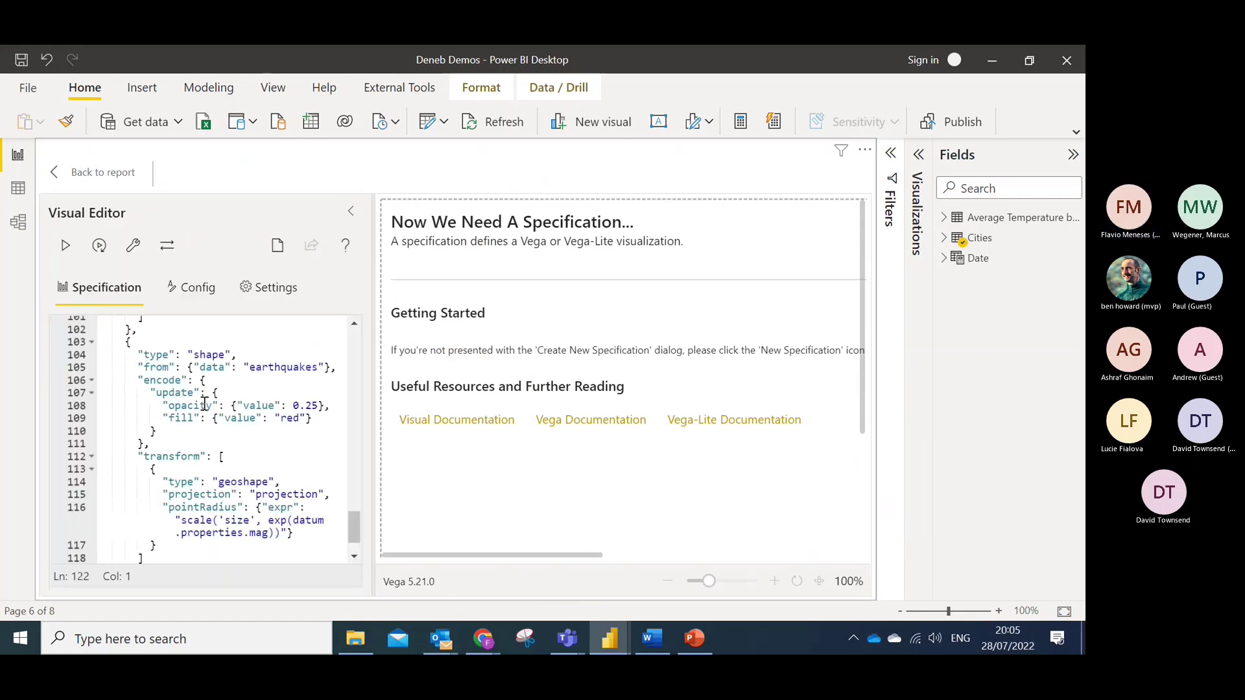
{"action": "left_click", "coordinate": [99, 245]}
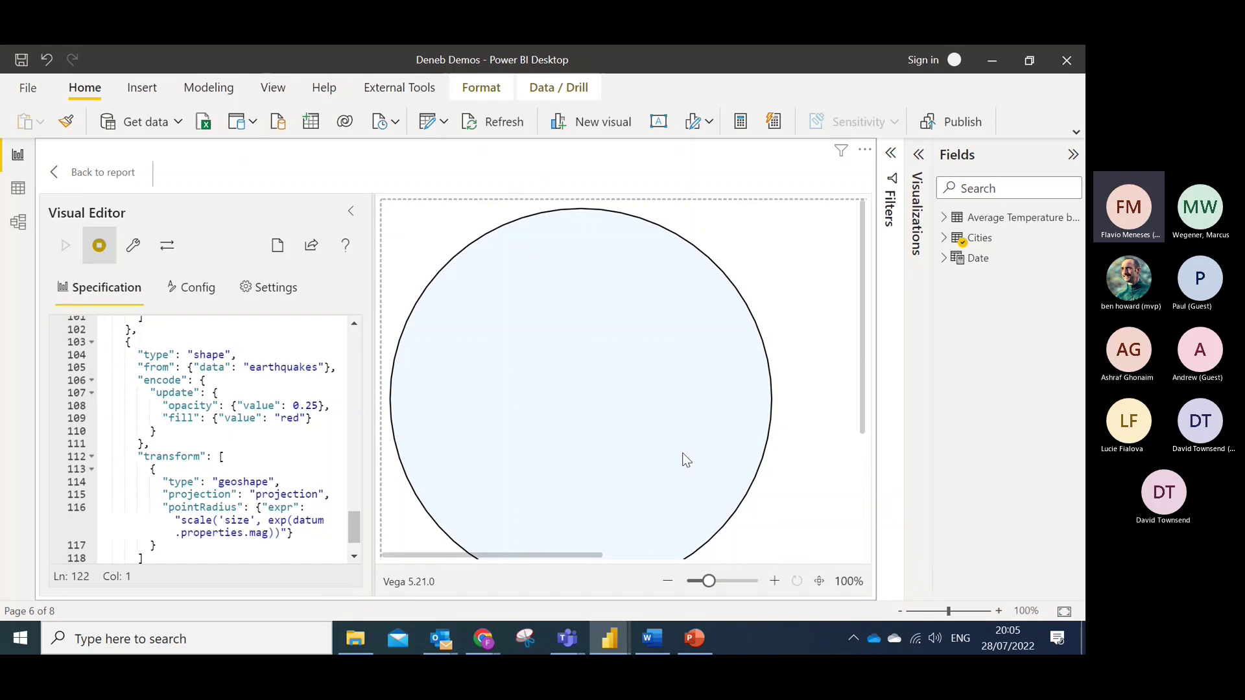
Examine the data sources in the pasted specification and highlight the data/earthquakes.json URL.
{"action": "scroll", "coordinate": [236, 425], "scroll_direction": "up", "scroll_amount": 20}
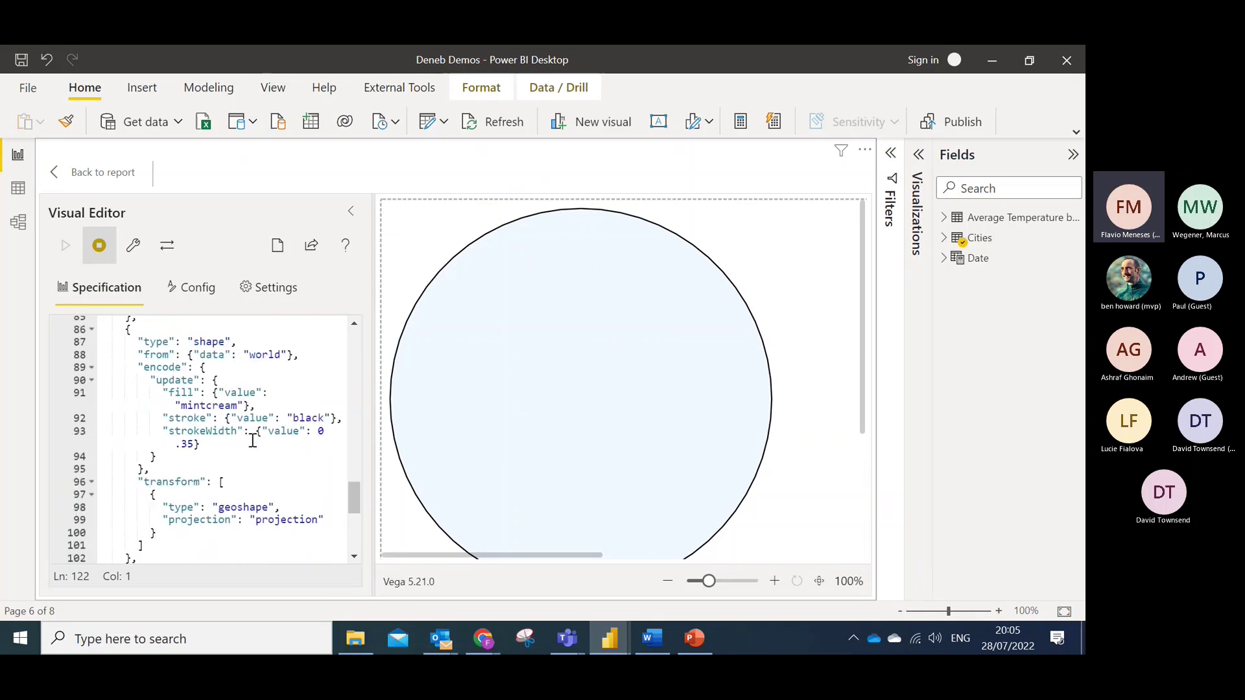
{"action": "scroll", "coordinate": [263, 438], "scroll_direction": "down", "scroll_amount": 8}
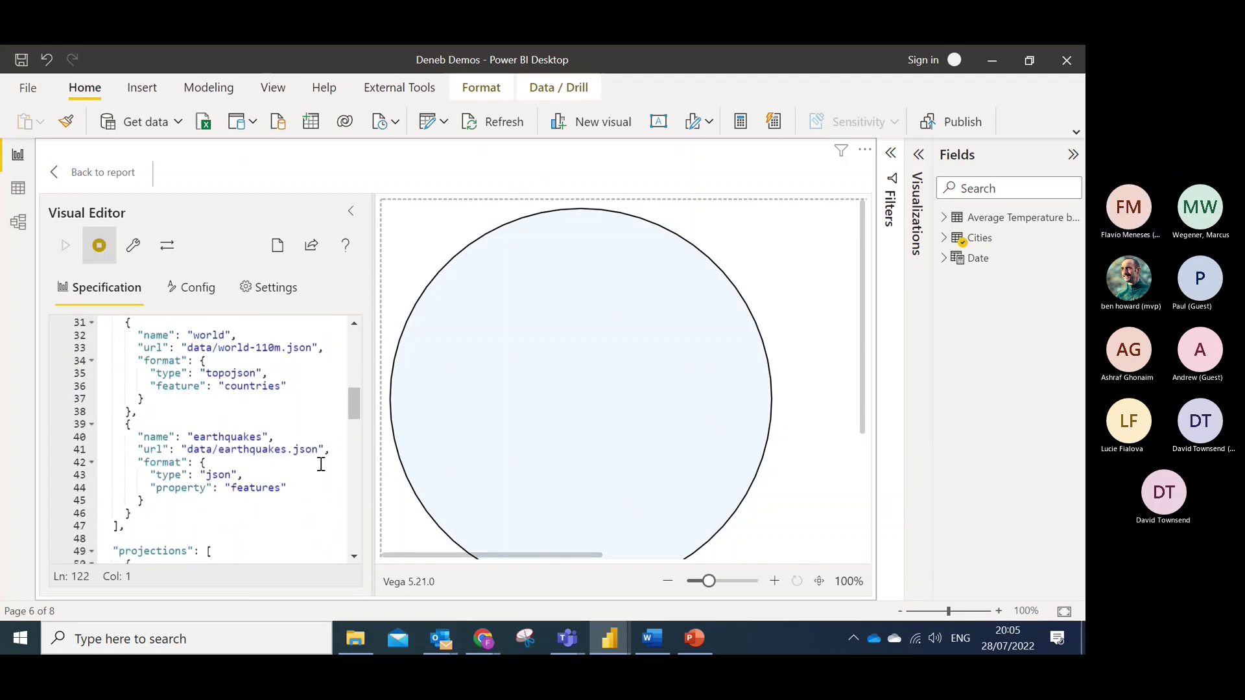
{"action": "left_click_drag", "start_coordinate": [320, 449], "coordinate": [187, 448]}
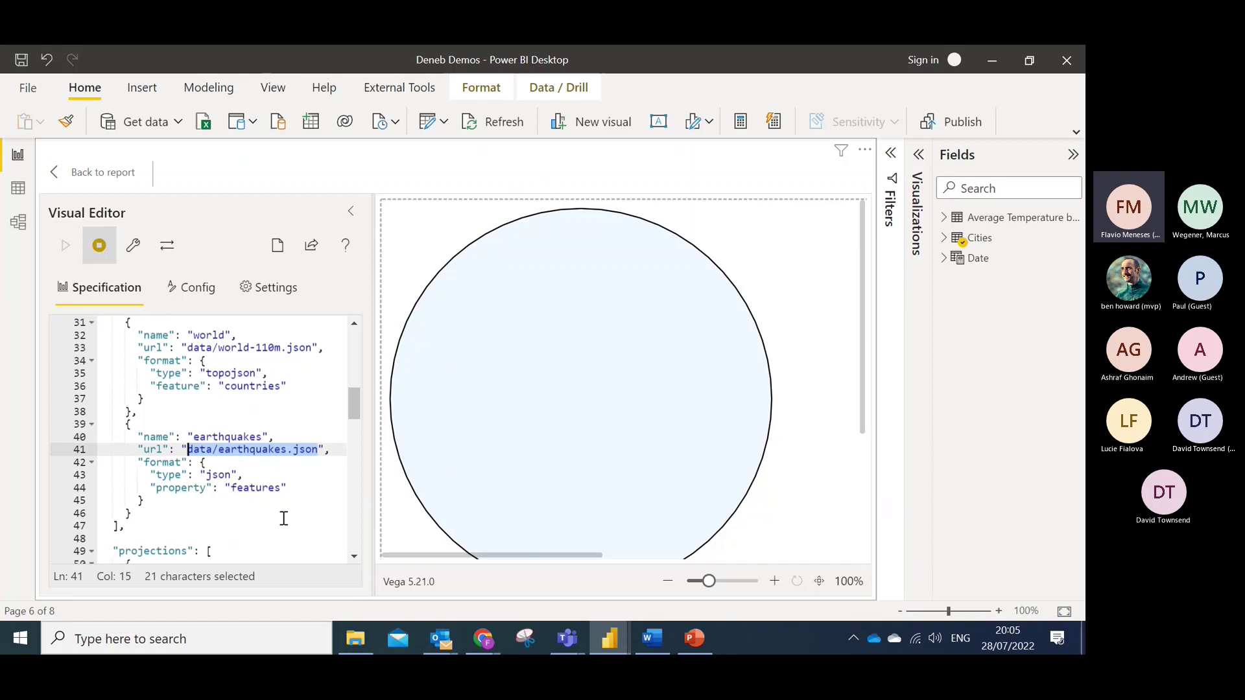
Return to the Vega editor in Chrome, open the developer tools, and reload the earthquakes example to record its network requests.
{"action": "mouse_move", "coordinate": [483, 639]}
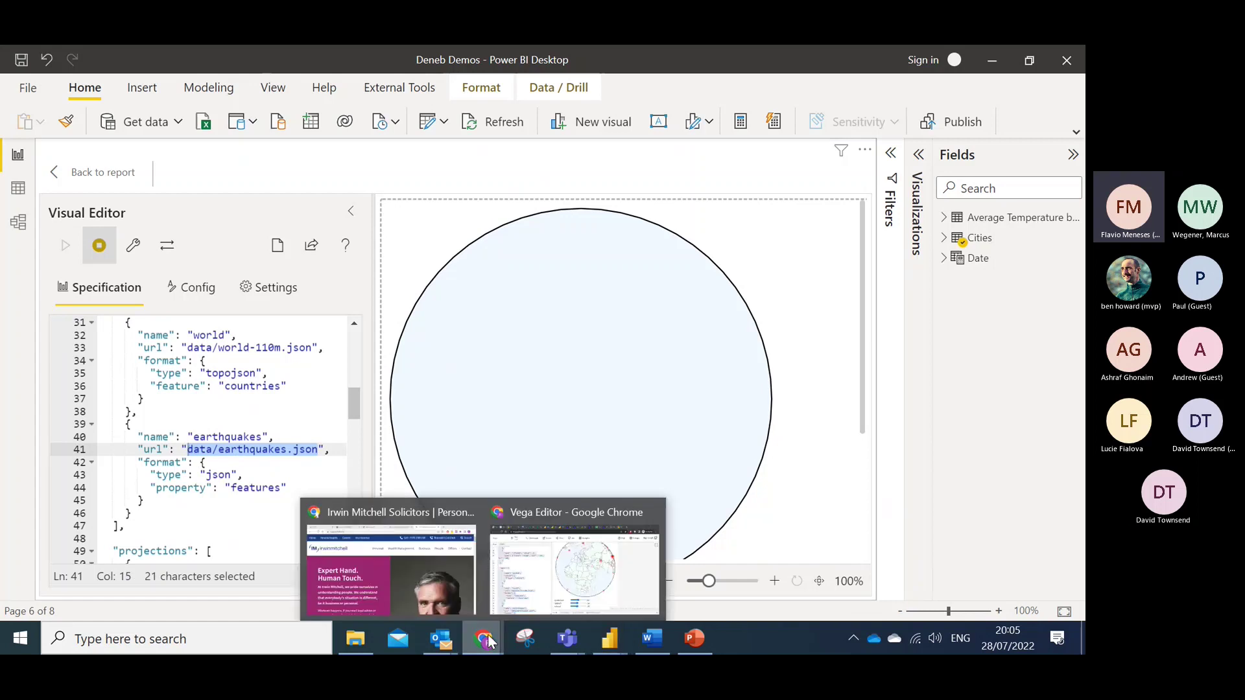
{"action": "left_click", "coordinate": [525, 589]}
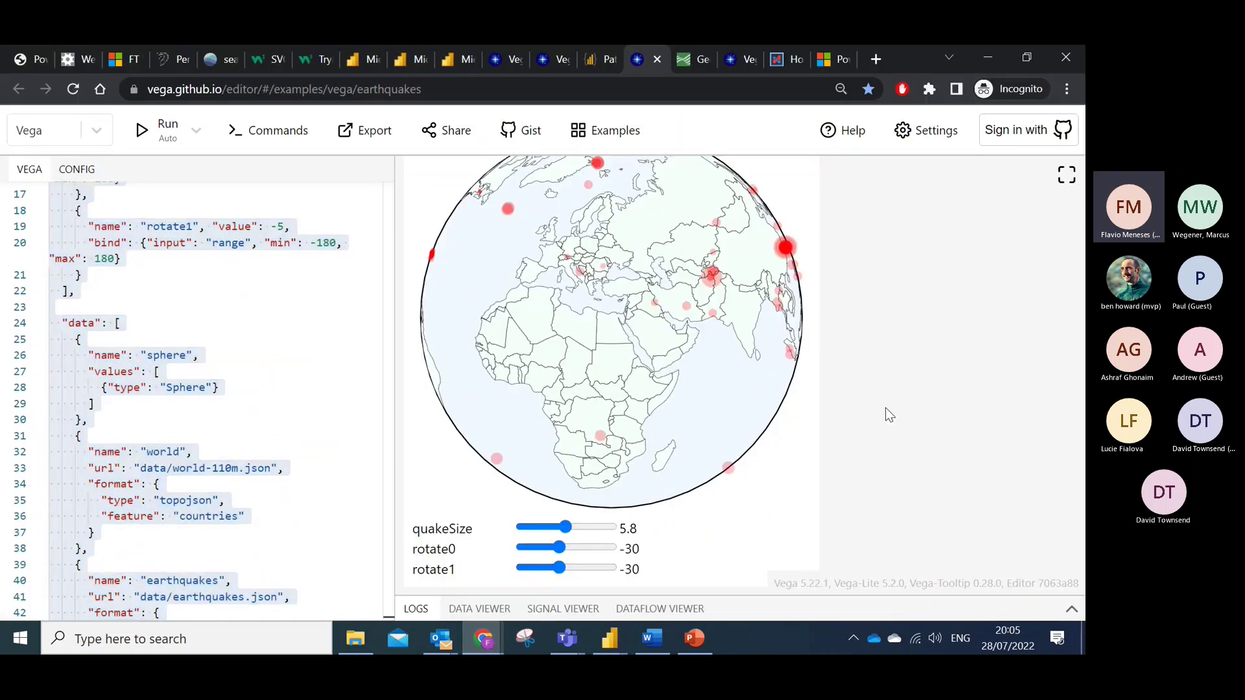
{"action": "key", "text": "ctrl+shift+i"}
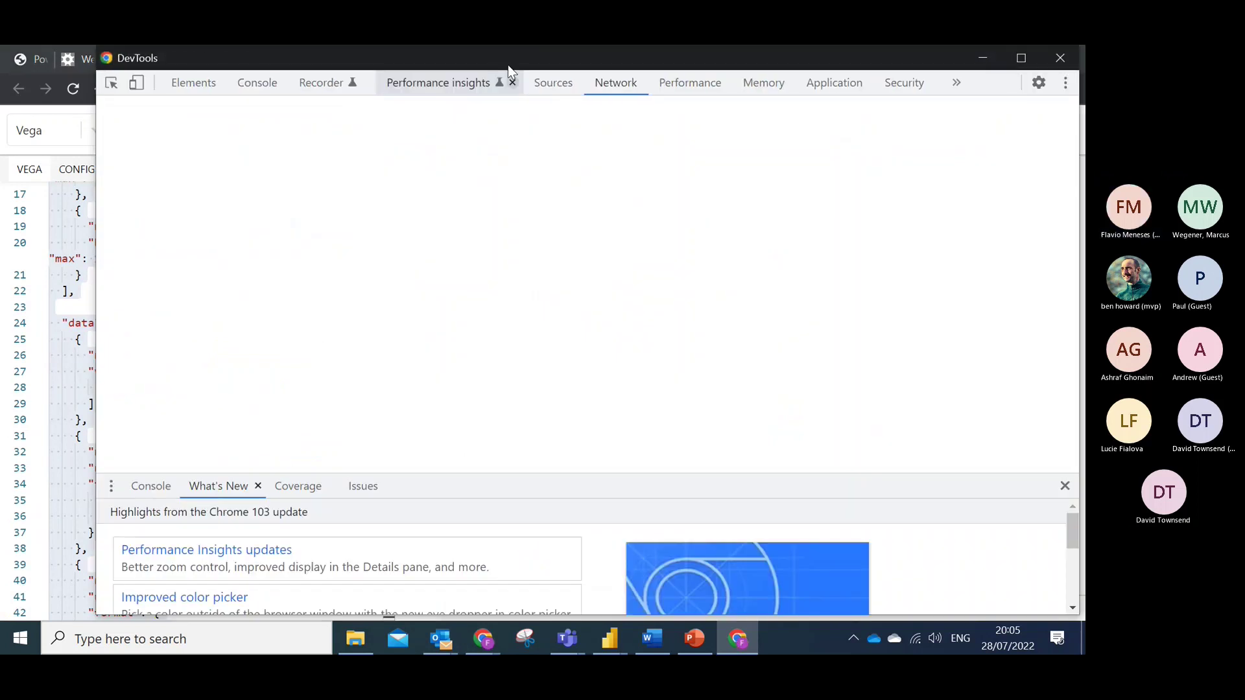
{"action": "left_click_drag", "start_coordinate": [438, 57], "coordinate": [606, 142]}
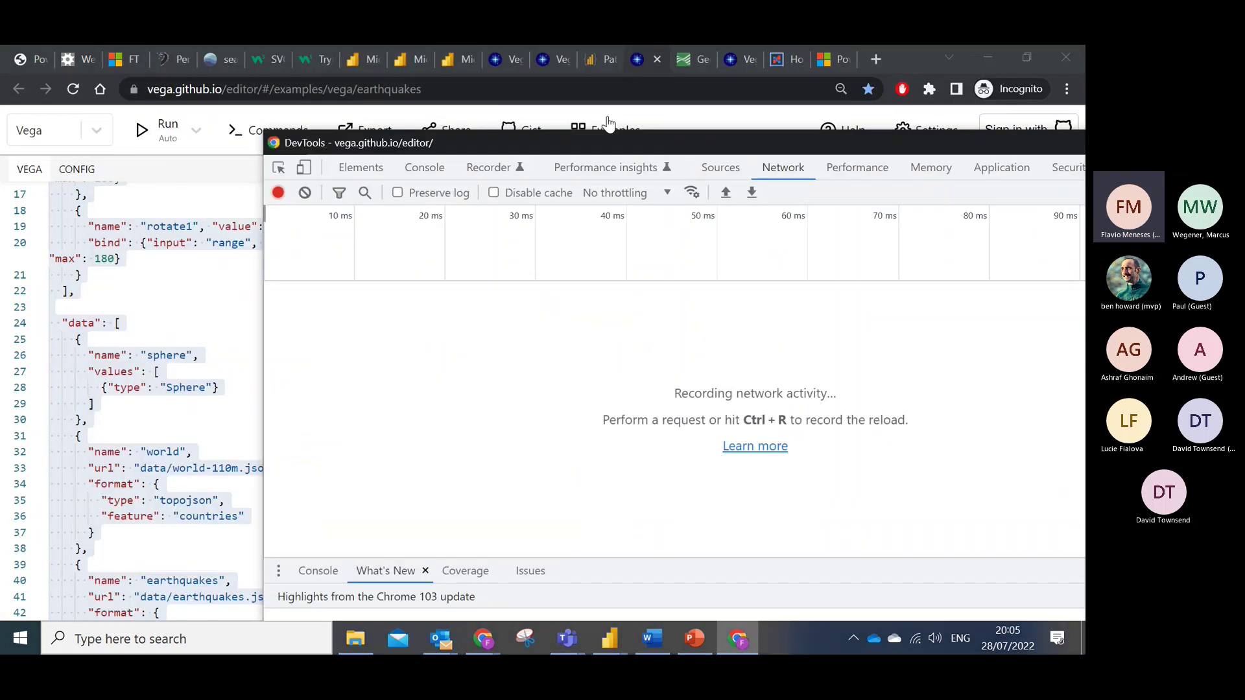
{"action": "left_click", "coordinate": [77, 91]}
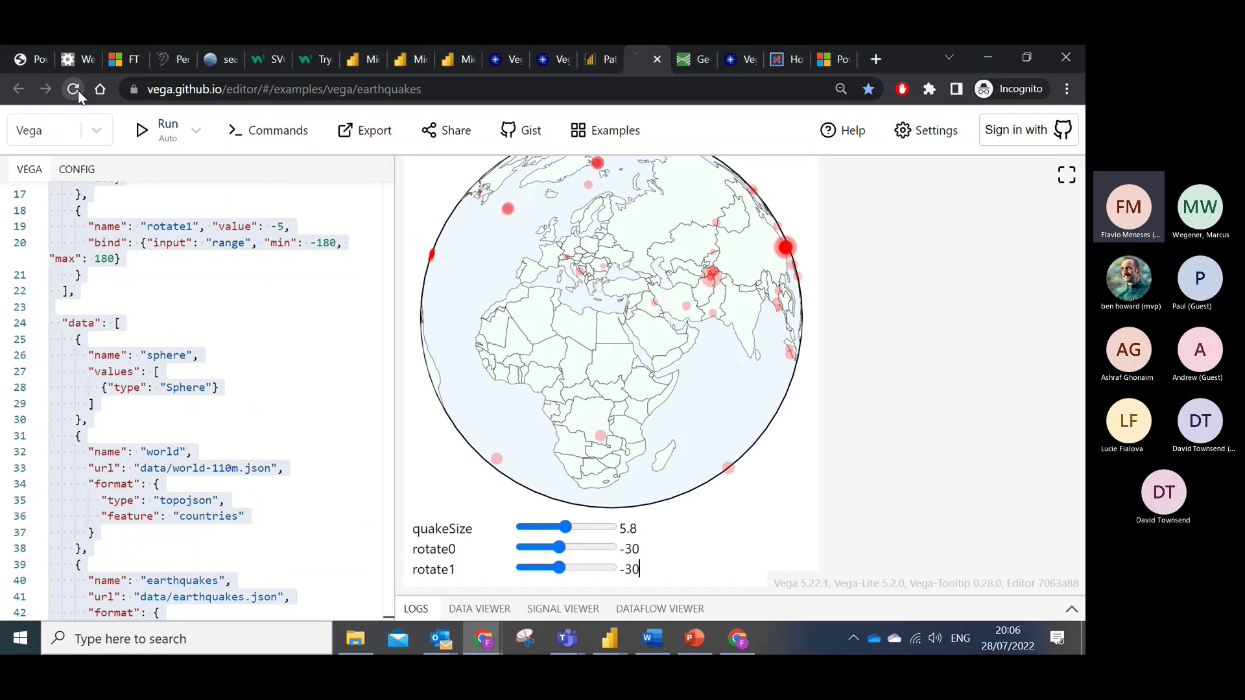
{"action": "key", "text": "alt+Tab"}
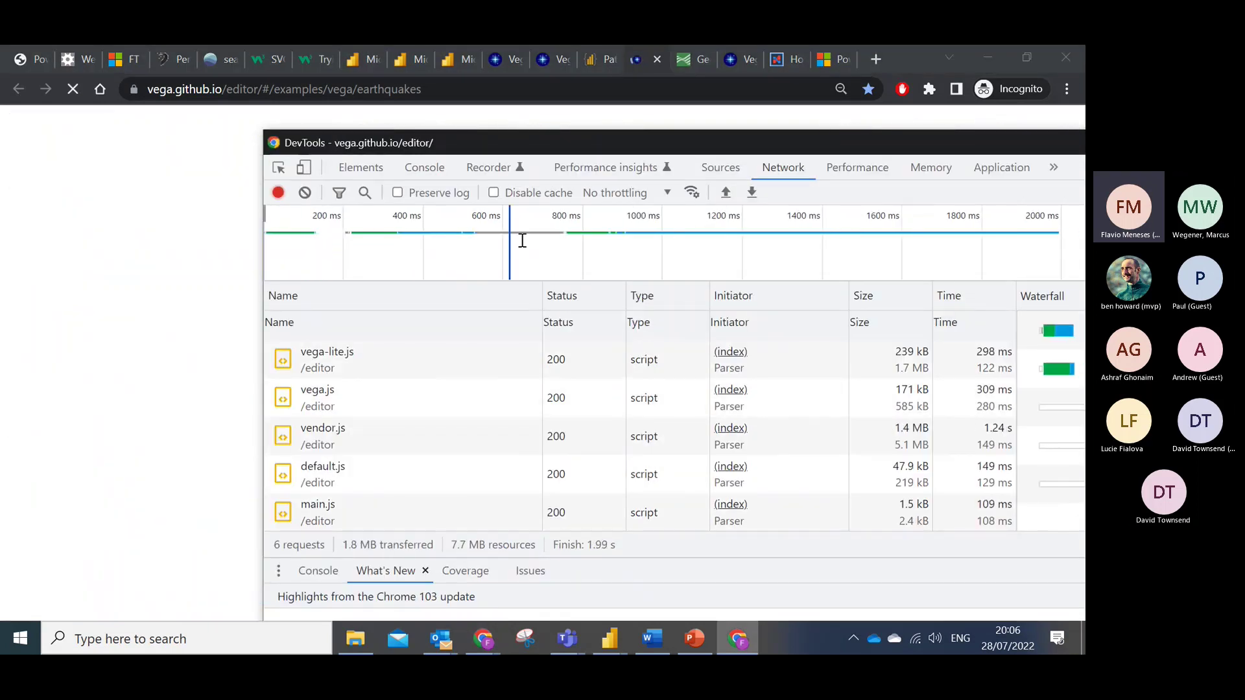
{"action": "left_click_drag", "start_coordinate": [522, 148], "coordinate": [510, 148]}
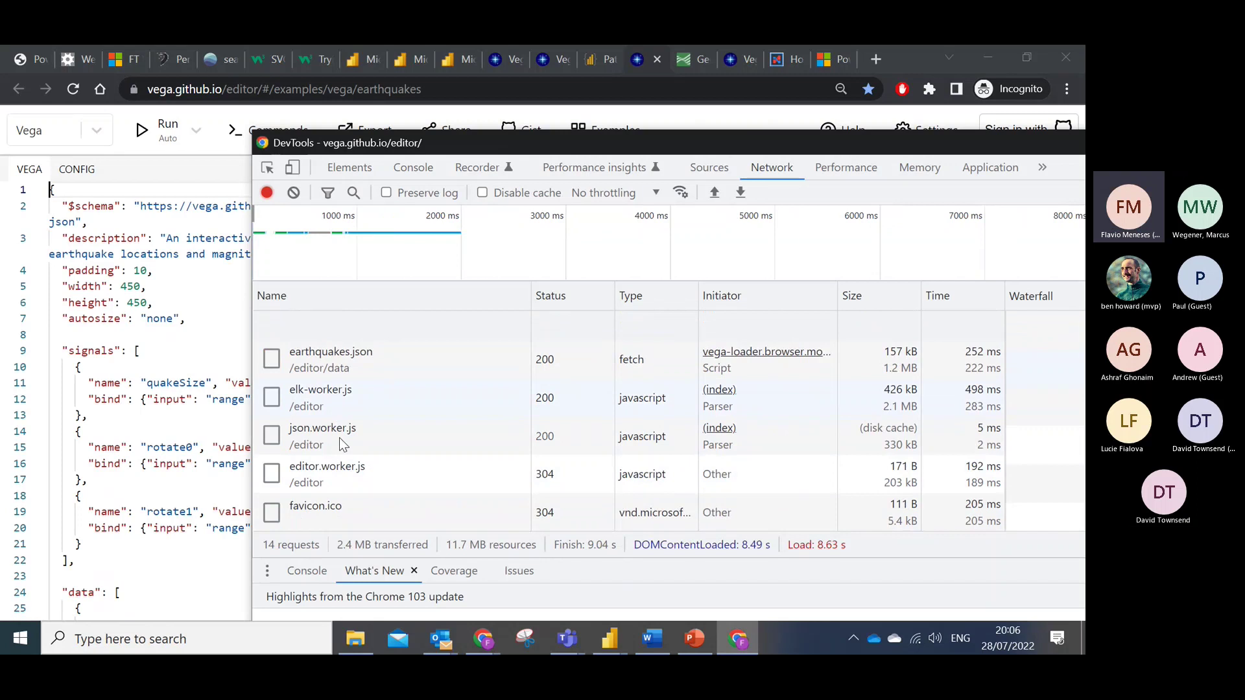
Find the world-110m.json request in the recorded network activity and open it in a new tab.
{"action": "scroll", "coordinate": [343, 436], "scroll_direction": "up", "scroll_amount": 3}
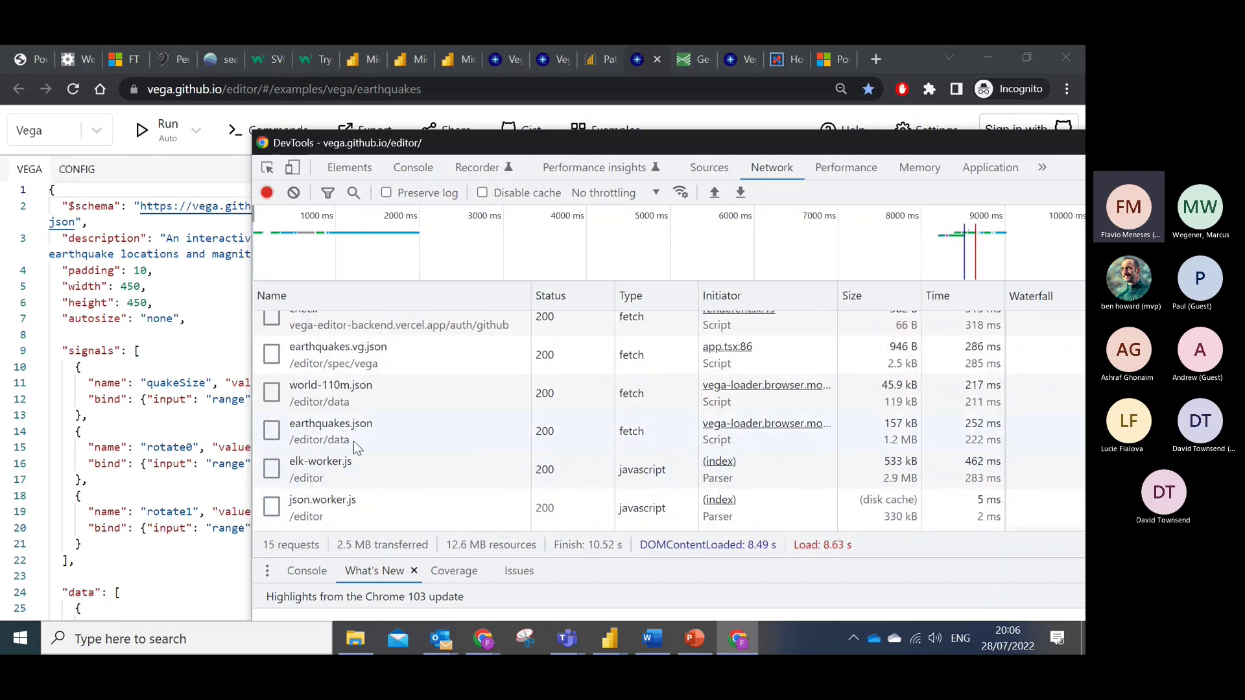
{"action": "right_click", "coordinate": [345, 391]}
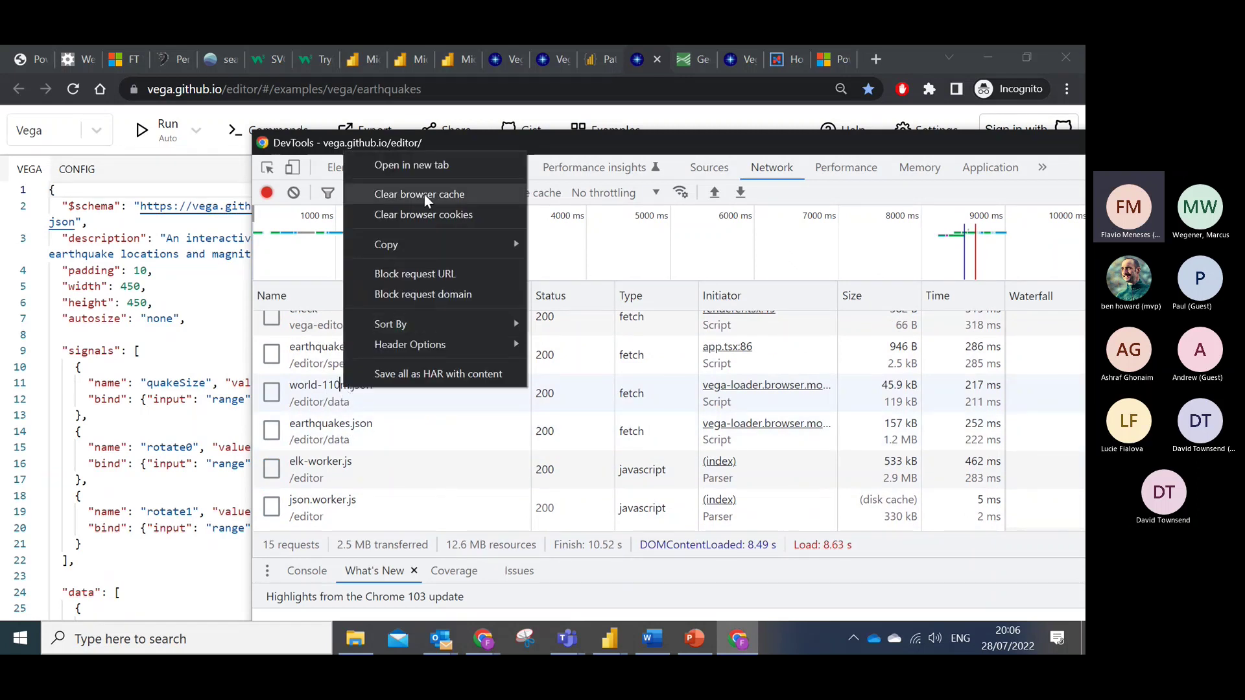
{"action": "left_click", "coordinate": [425, 170]}
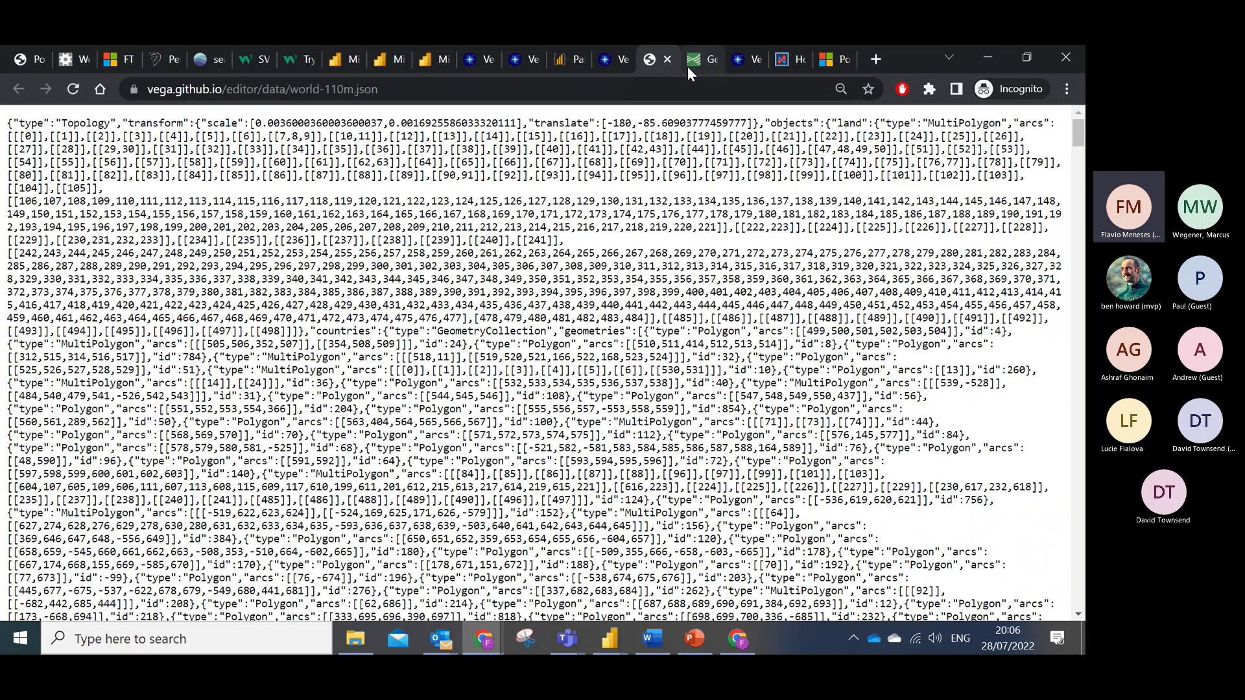
Go back to the earthquakes example's network requests and open earthquakes.json in a new tab.
{"action": "left_click", "coordinate": [616, 59]}
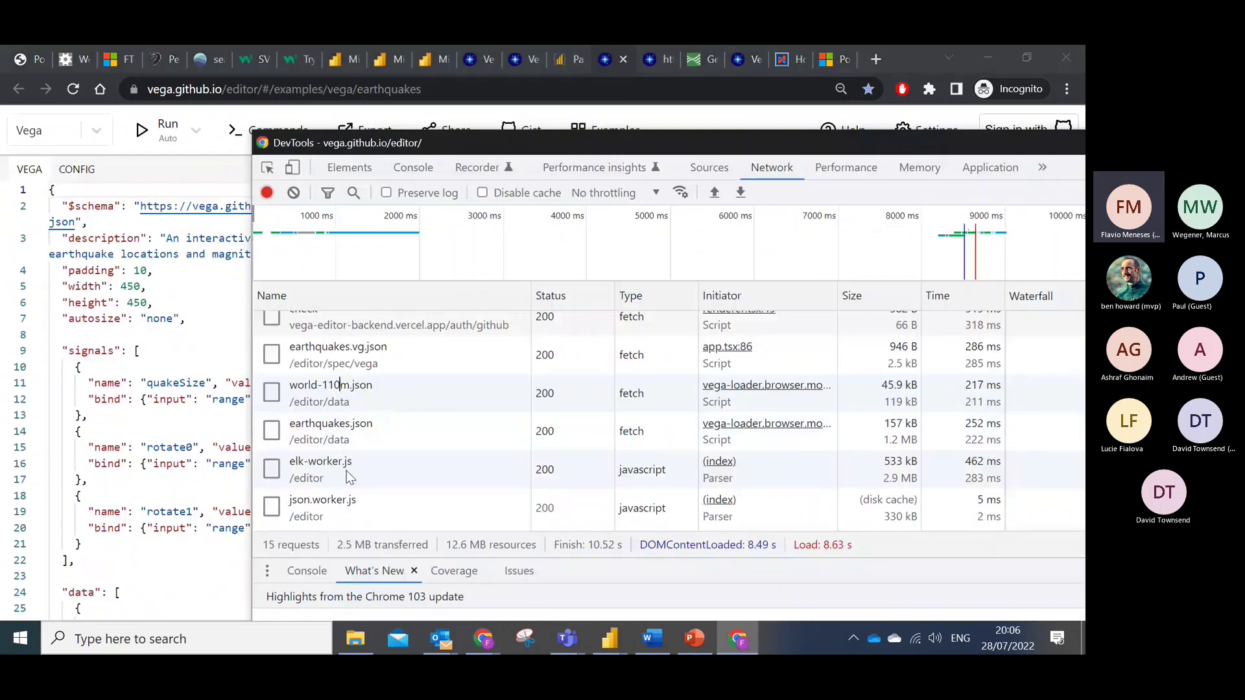
{"action": "right_click", "coordinate": [362, 422]}
{"action": "left_click", "coordinate": [423, 206]}
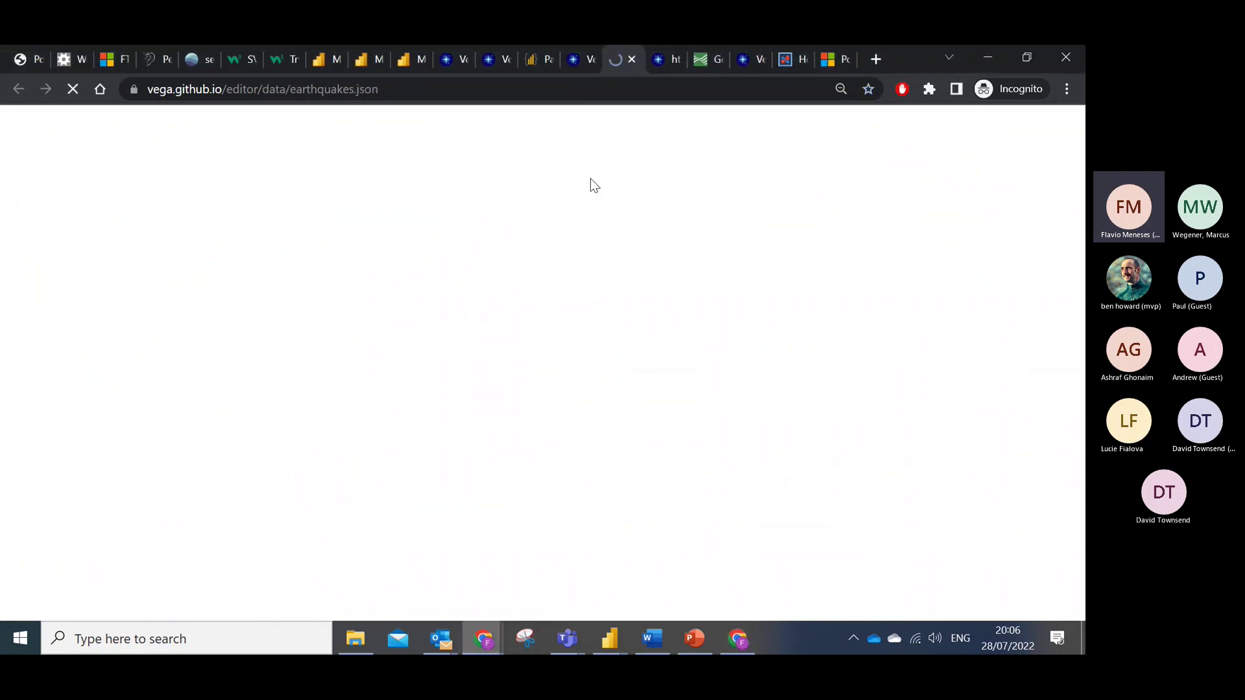
{"action": "left_click", "coordinate": [582, 59]}
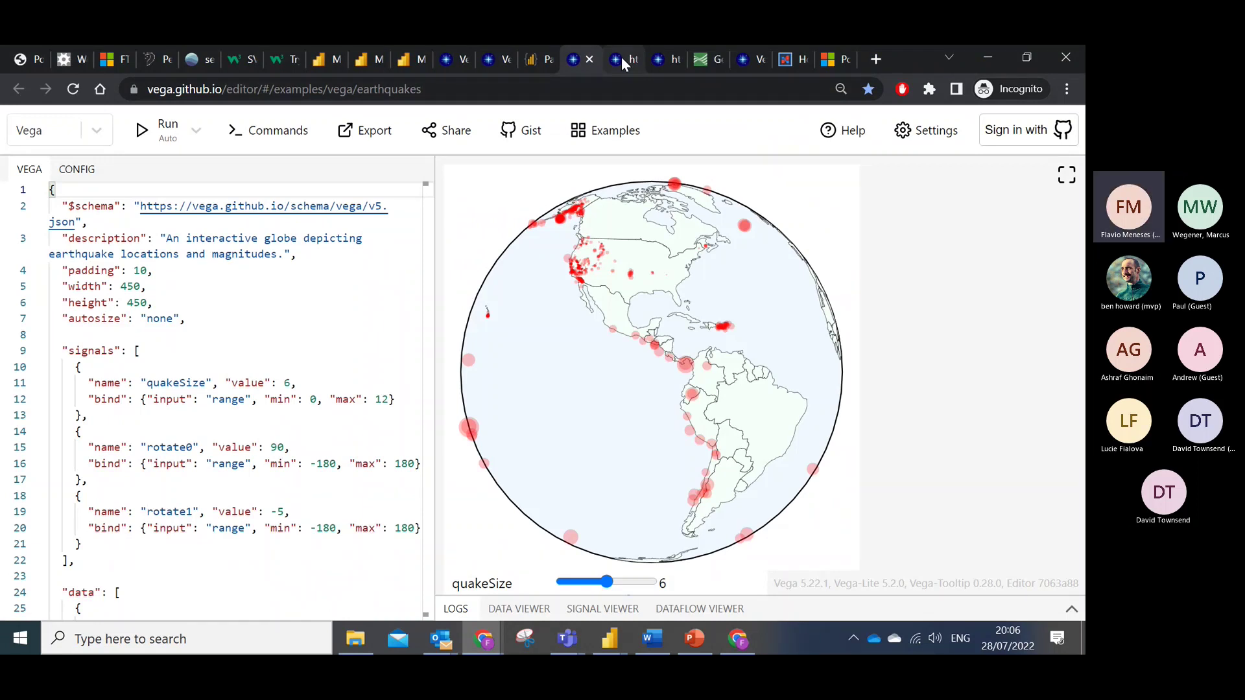
{"action": "left_click", "coordinate": [621, 56]}
{"action": "left_click", "coordinate": [610, 639]}
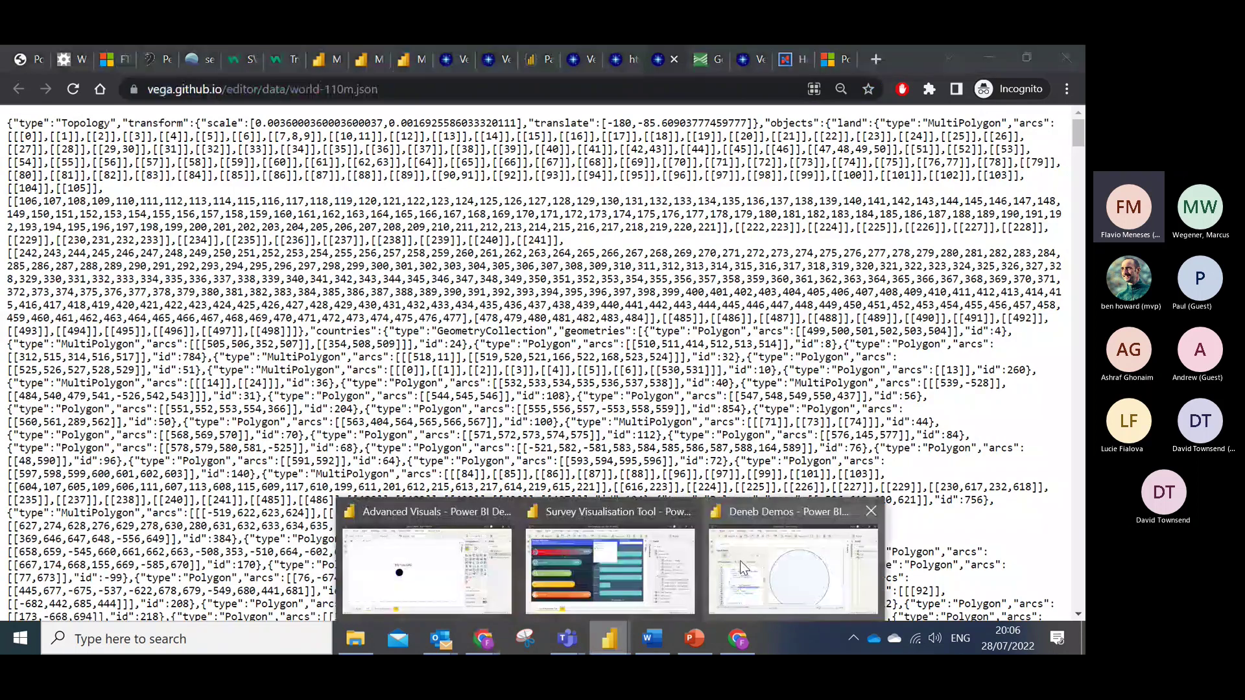
{"action": "left_click", "coordinate": [834, 557]}
{"action": "left_click_drag", "start_coordinate": [312, 348], "coordinate": [190, 353]}
{"action": "type", "text": "https://vega.github.io/editor/data/world-110m.json"}
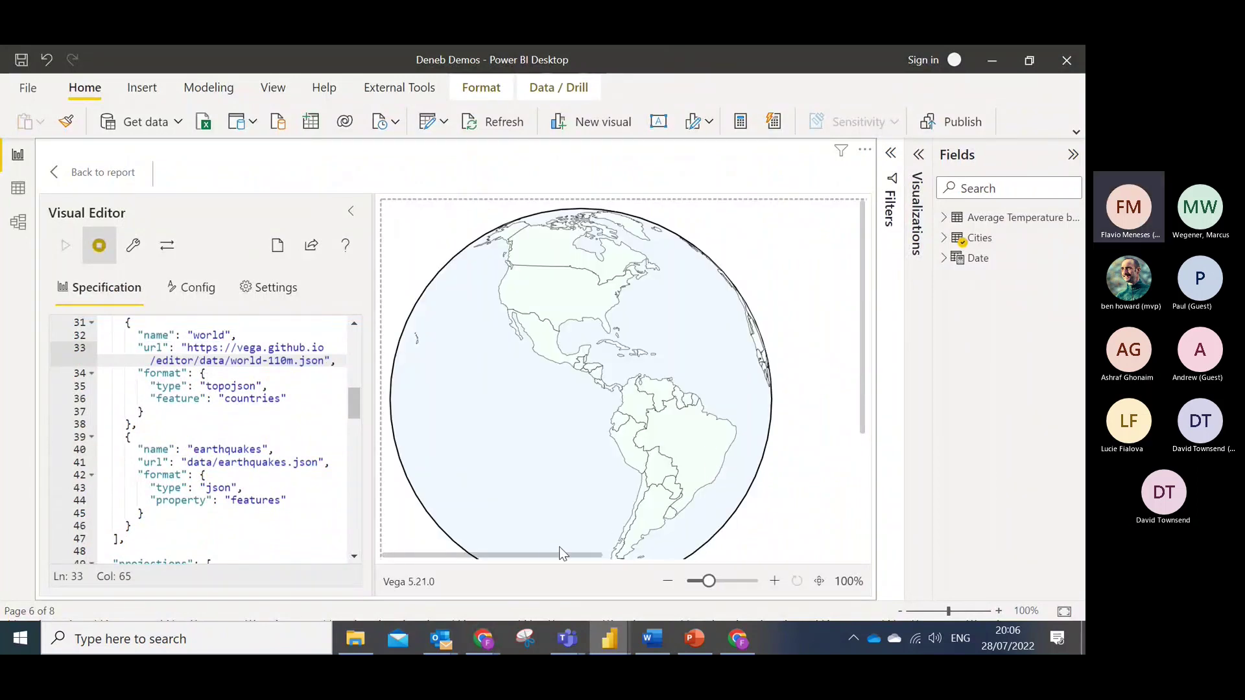
{"action": "scroll", "coordinate": [659, 387], "scroll_direction": "down", "scroll_amount": 3}
{"action": "scroll", "coordinate": [659, 387], "scroll_direction": "up", "scroll_amount": 3}
{"action": "key", "text": "alt+Tab"}
{"action": "key", "text": "alt+Tab"}
{"action": "left_click_drag", "start_coordinate": [317, 462], "coordinate": [188, 460]}
{"action": "type", "text": "https://vega.github.io/editor/data/earthquakes.json"}
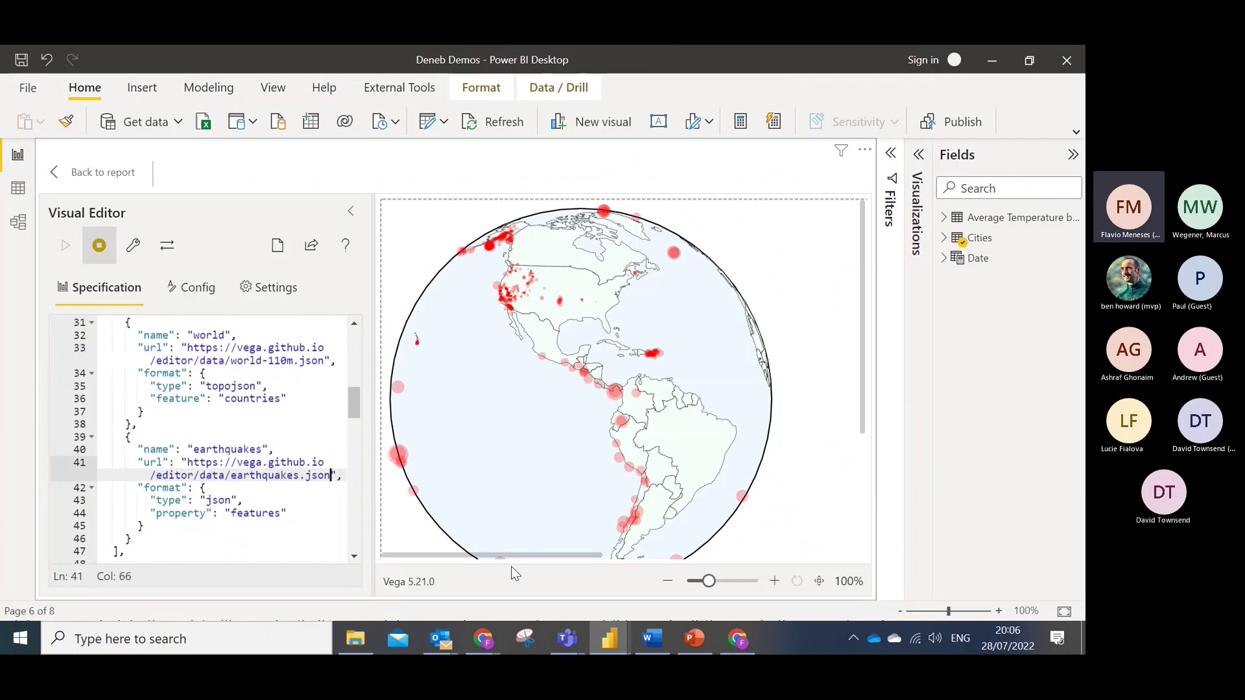
{"action": "scroll", "coordinate": [869, 395], "scroll_direction": "down", "scroll_amount": 3}
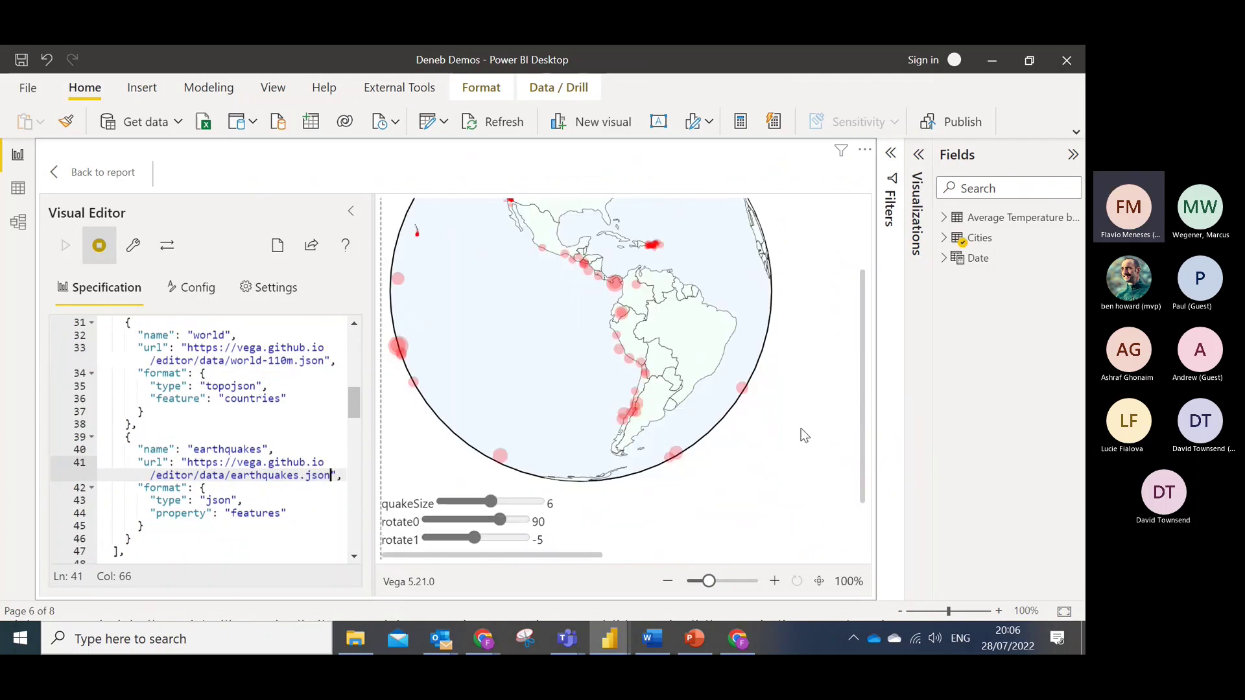
{"action": "mouse_move", "coordinate": [496, 519]}
{"action": "left_mouse_down"}
{"action": "mouse_move", "coordinate": [461, 517]}
{"action": "mouse_move", "coordinate": [490, 520]}
{"action": "left_mouse_up"}
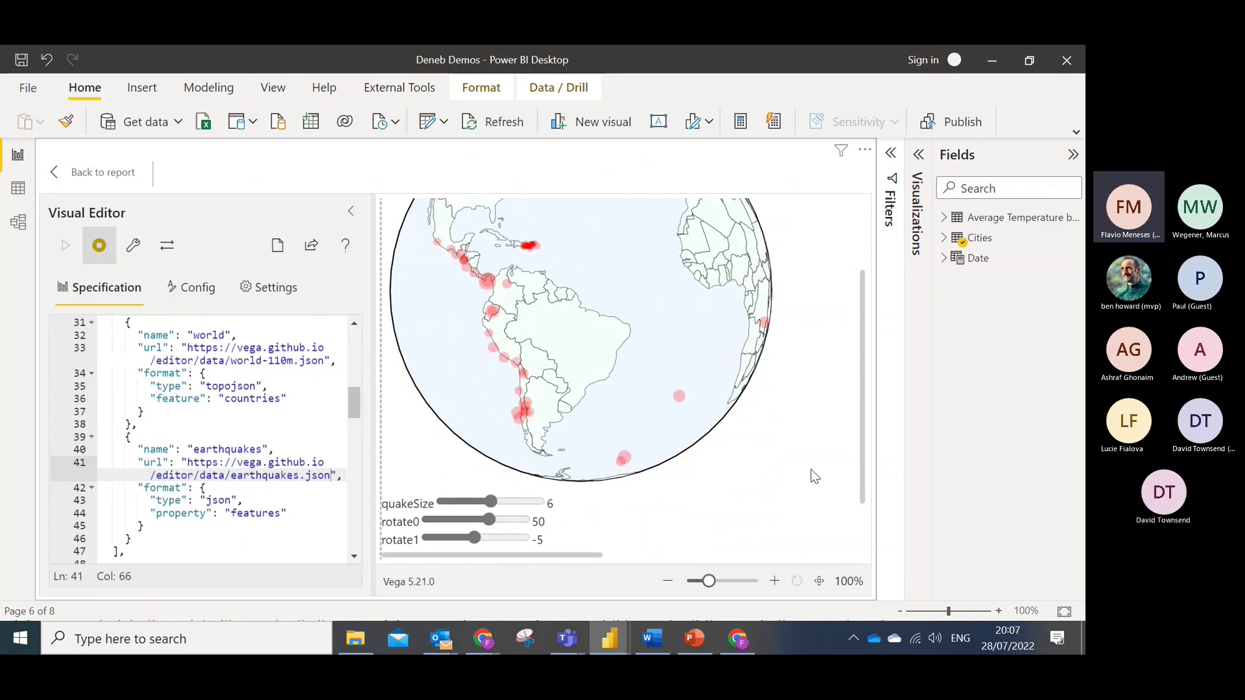
Return to the earthquakes.json data in Chrome and highlight the first earthquake's USGS event page URL.
{"action": "key", "text": "alt+Tab"}
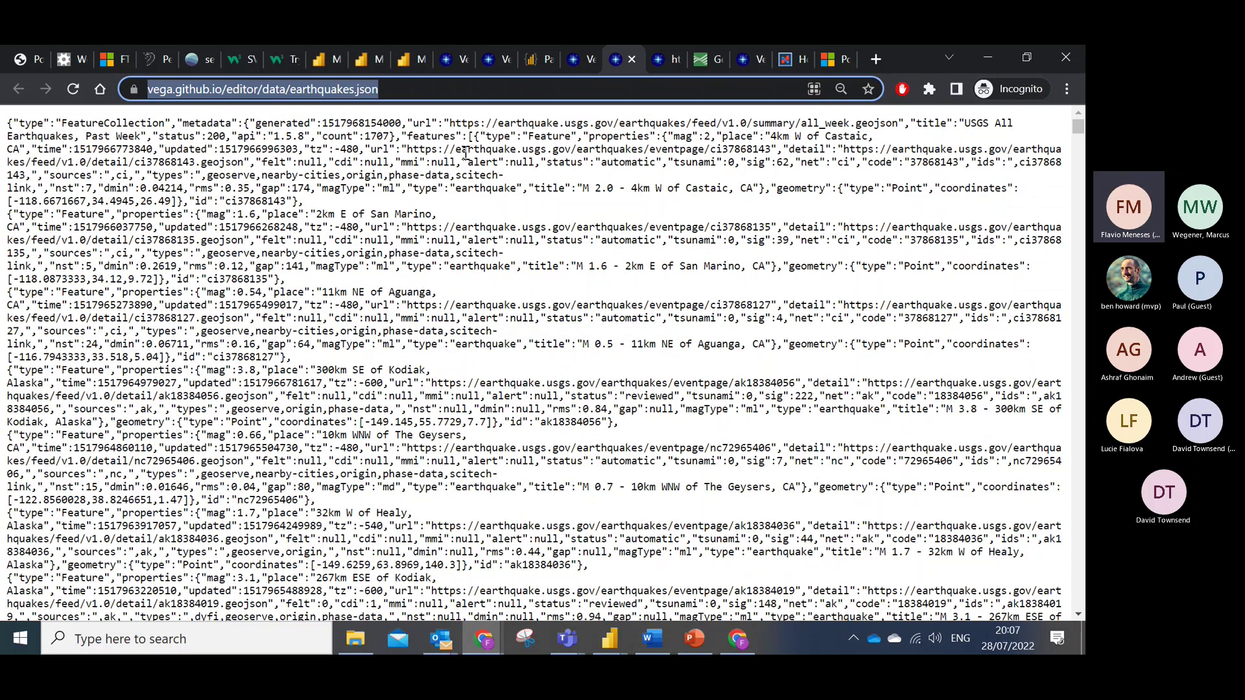
{"action": "left_click", "coordinate": [409, 150]}
{"action": "left_click_drag", "start_coordinate": [408, 150], "coordinate": [757, 150]}
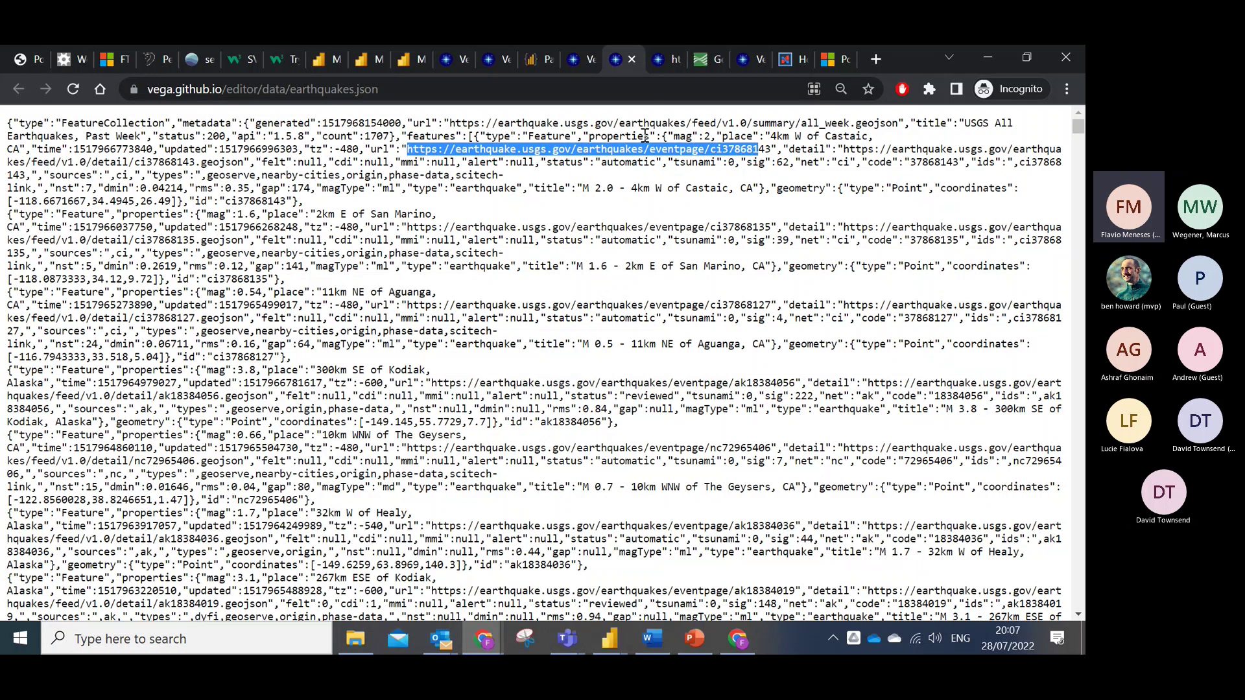
Examine the Feeds section of the USGS GeoJSON Summary Format page, from Past Hour through Past 30 Days.
{"action": "left_click", "coordinate": [709, 65]}
{"action": "scroll", "coordinate": [758, 340], "scroll_direction": "down", "scroll_amount": 1}
{"action": "double_click", "coordinate": [804, 251]}
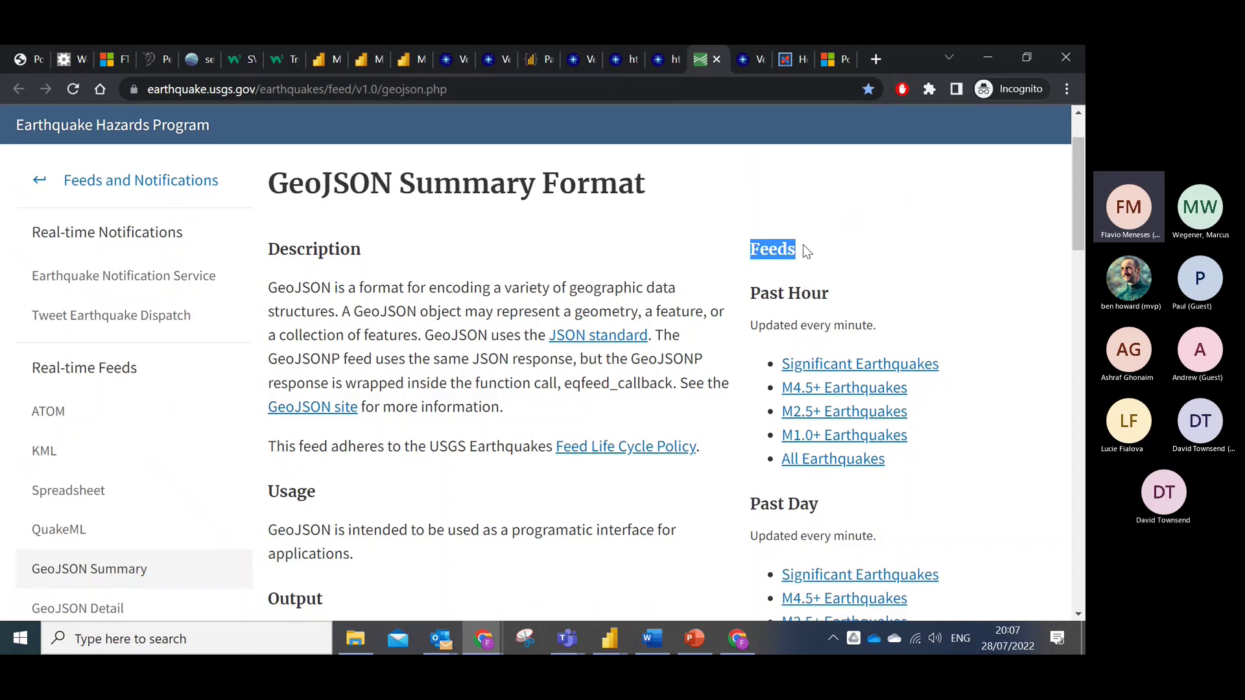
{"action": "scroll", "coordinate": [956, 297], "scroll_direction": "down", "scroll_amount": 1}
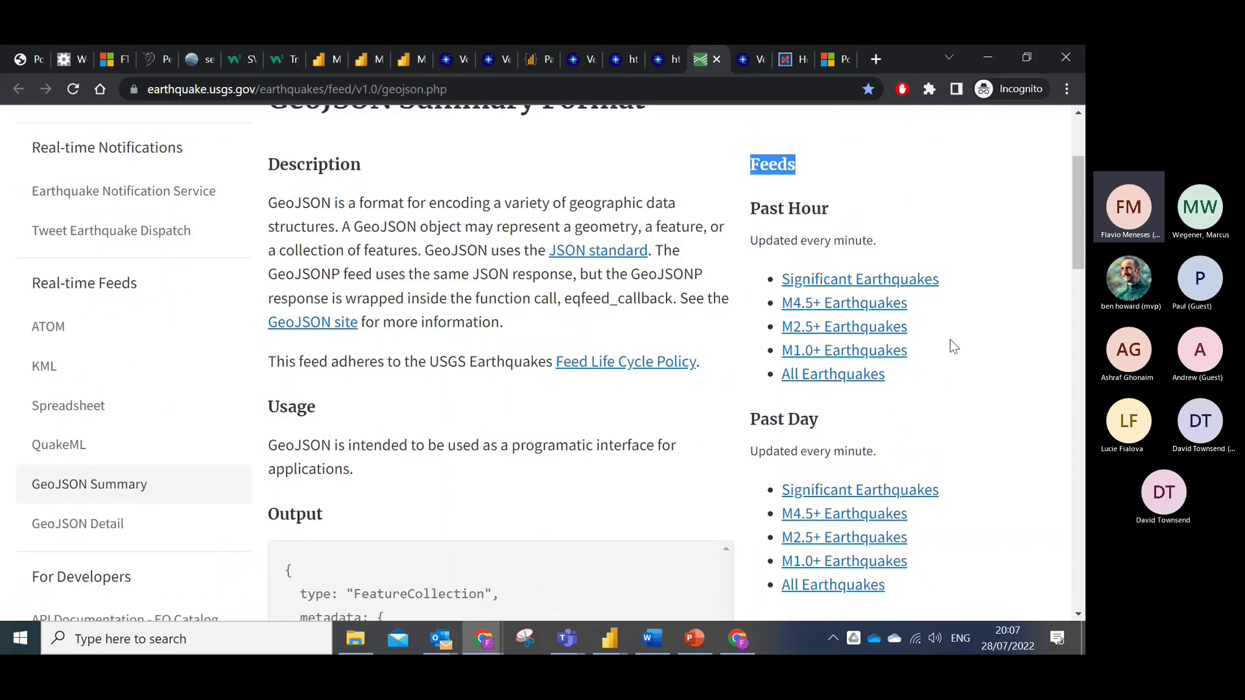
{"action": "double_click", "coordinate": [804, 425]}
{"action": "scroll", "coordinate": [844, 425], "scroll_direction": "down", "scroll_amount": 3}
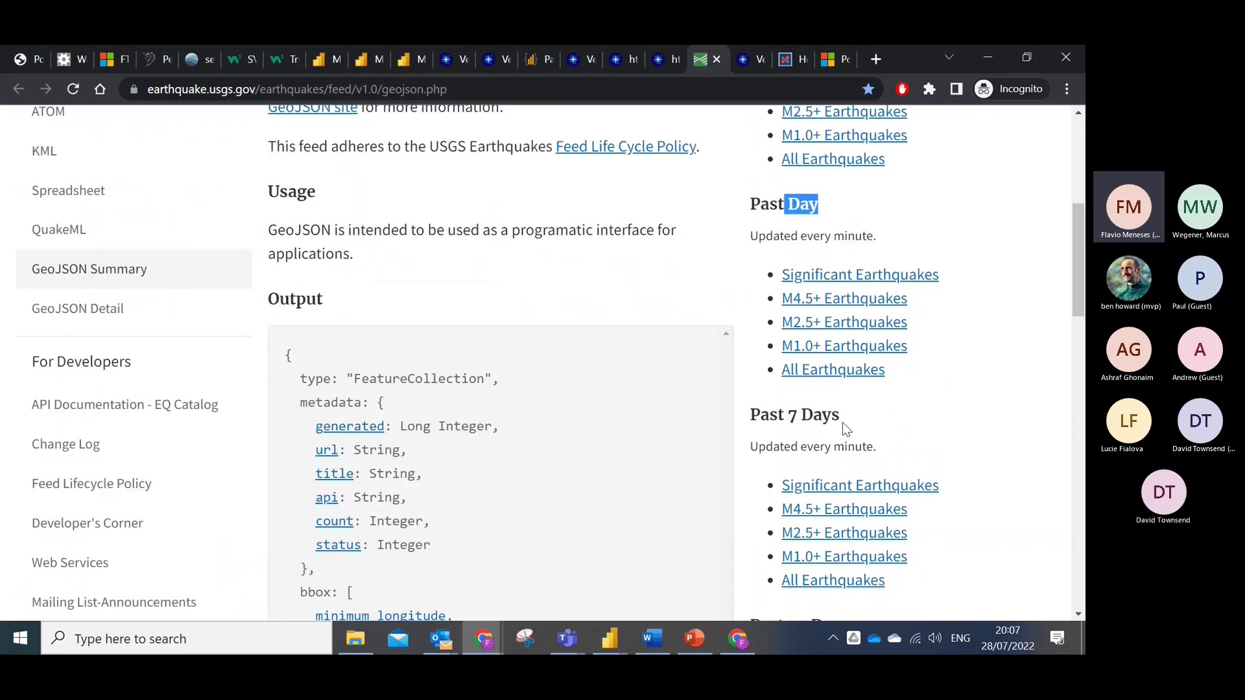
{"action": "scroll", "coordinate": [843, 423], "scroll_direction": "down", "scroll_amount": 1}
{"action": "left_click_drag", "start_coordinate": [813, 376], "coordinate": [853, 375]}
{"action": "scroll", "coordinate": [837, 427], "scroll_direction": "down", "scroll_amount": 3}
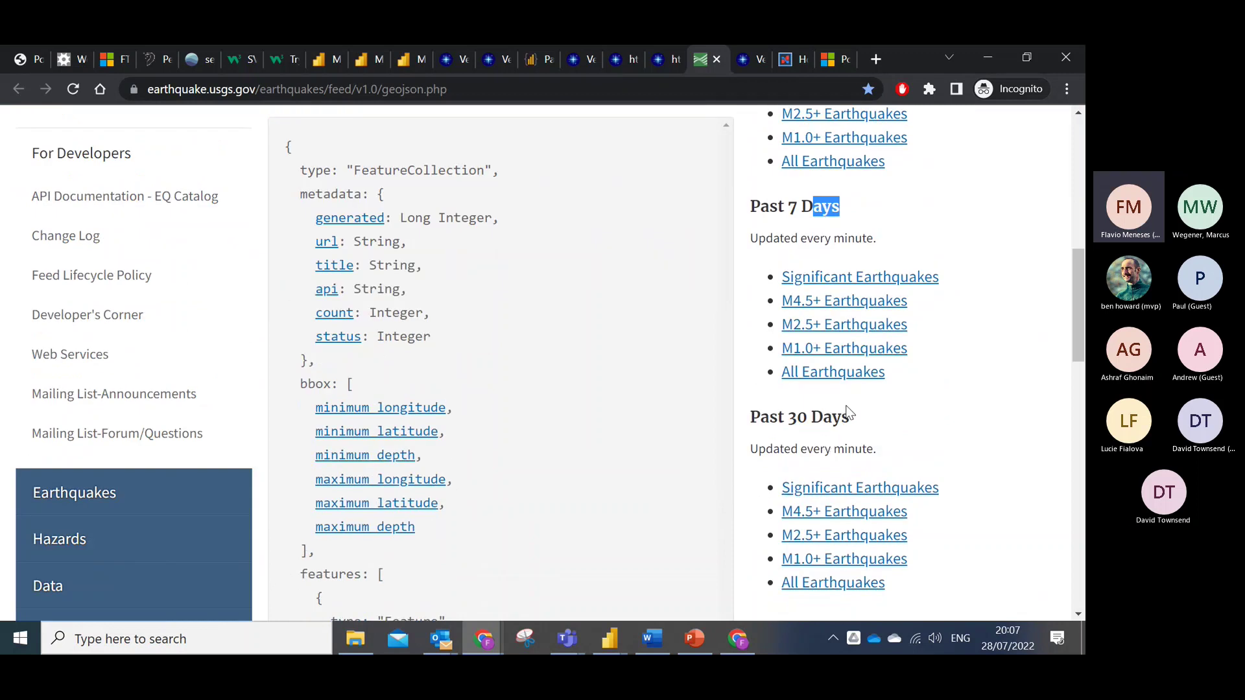
Open the All Earthquakes feed for the past 7 days and copy its all_week.geojson URL.
{"action": "left_click", "coordinate": [846, 375]}
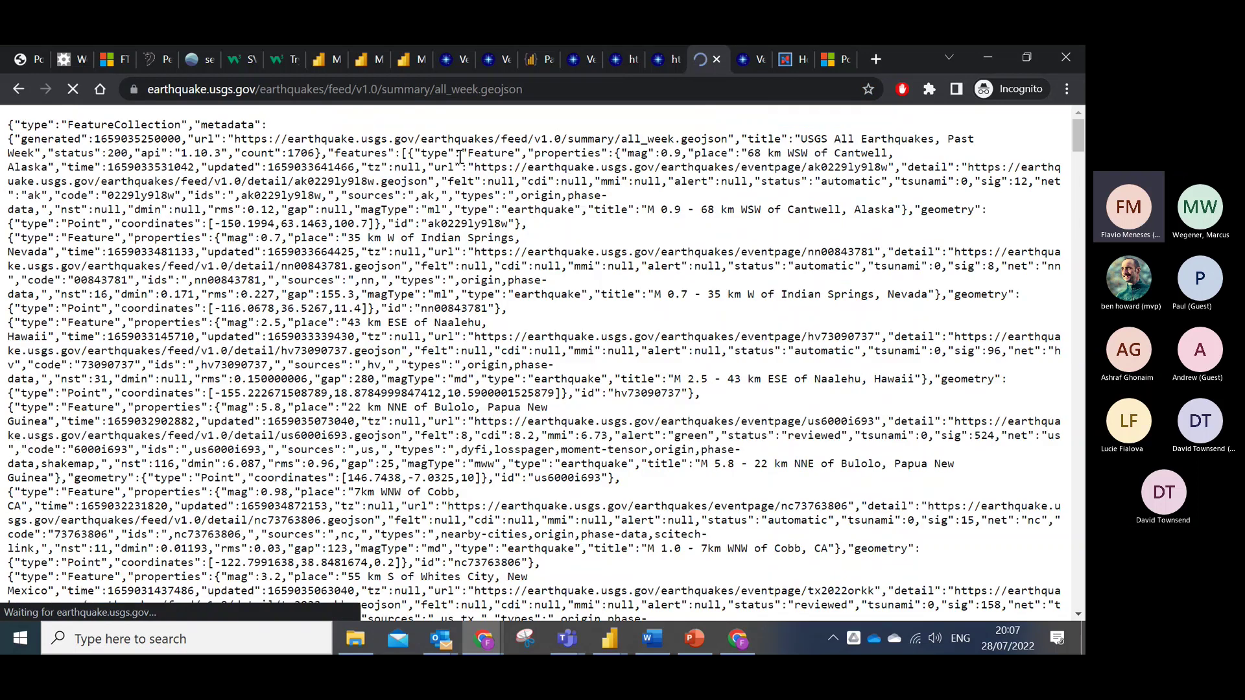
{"action": "left_click", "coordinate": [543, 84]}
{"action": "key", "text": "ctrl+c"}
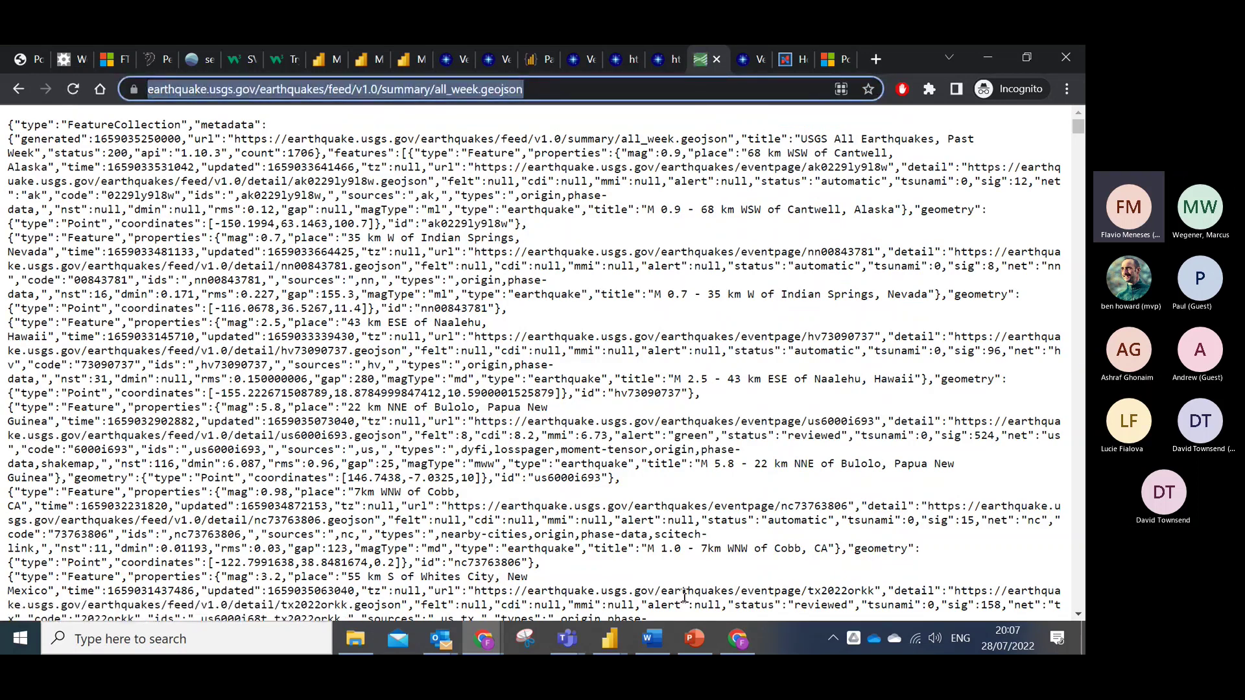
Replace the earthquakes source URL in the Deneb specification with the copied USGS all_week.geojson feed address.
{"action": "mouse_move", "coordinate": [610, 639]}
{"action": "left_click", "coordinate": [745, 561]}
{"action": "left_click_drag", "start_coordinate": [331, 475], "coordinate": [185, 462]}
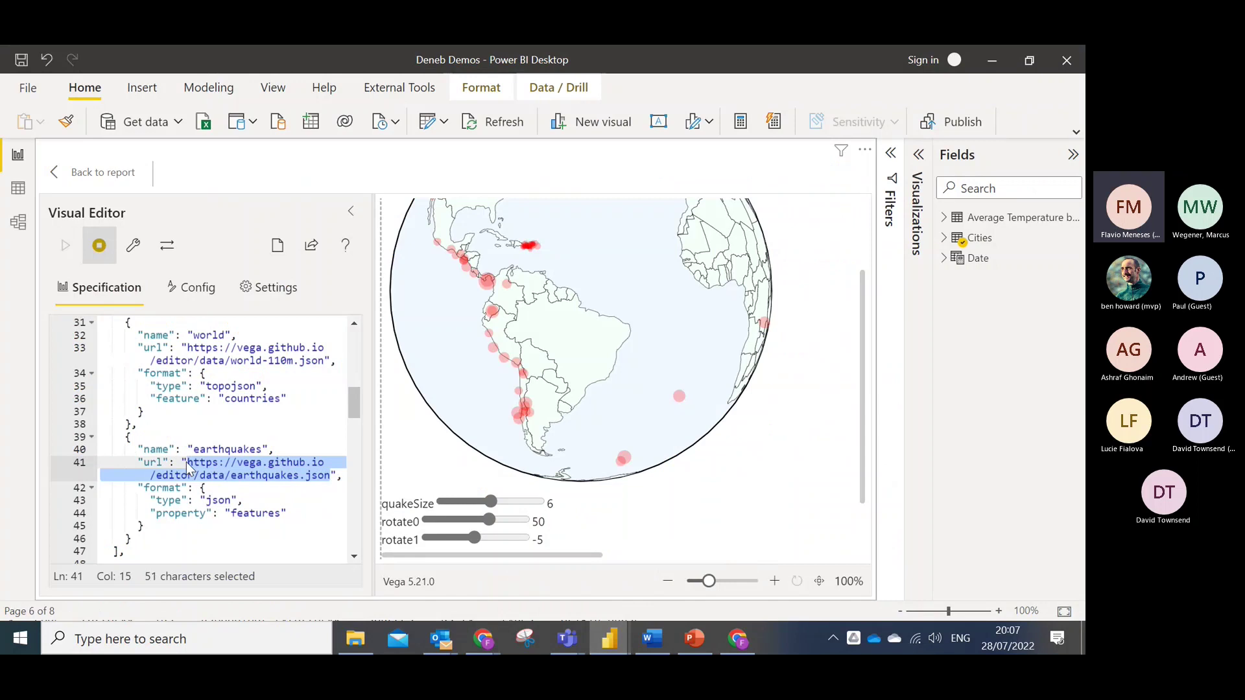
{"action": "key", "text": "ctrl+v"}
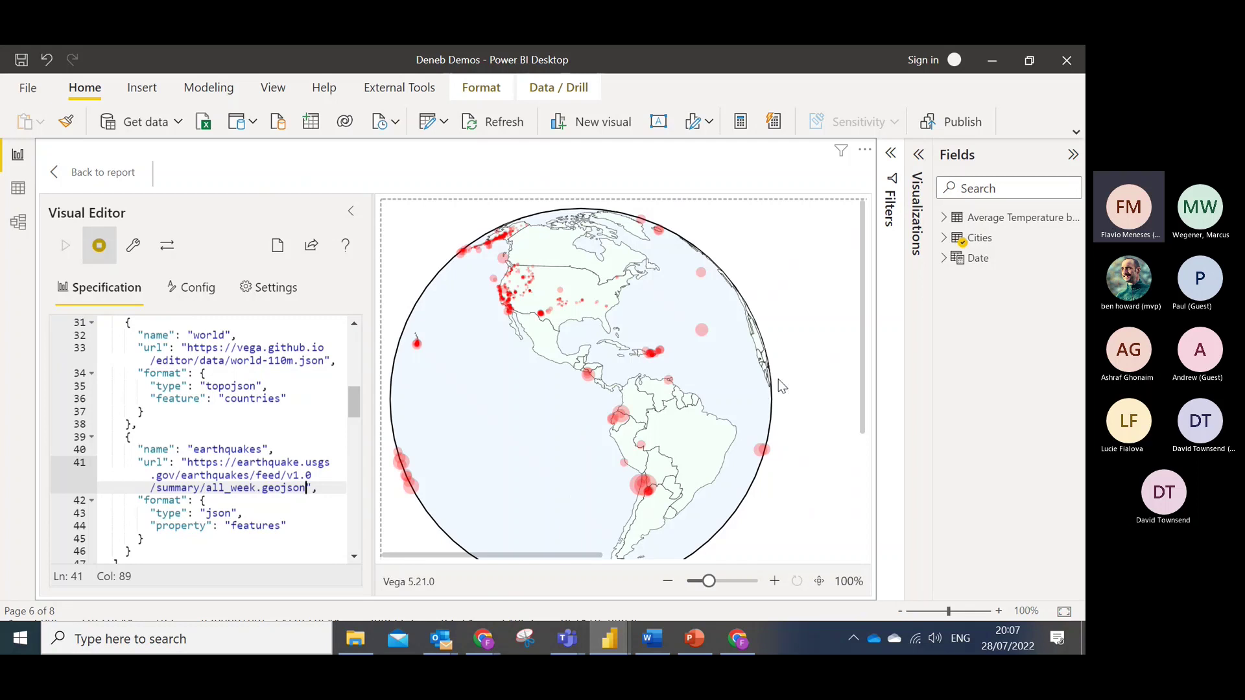
Inspect the updated globe preview at rotate0 values of 35 and 180, and return to the report page.
{"action": "scroll", "coordinate": [778, 379], "scroll_direction": "down", "scroll_amount": 3}
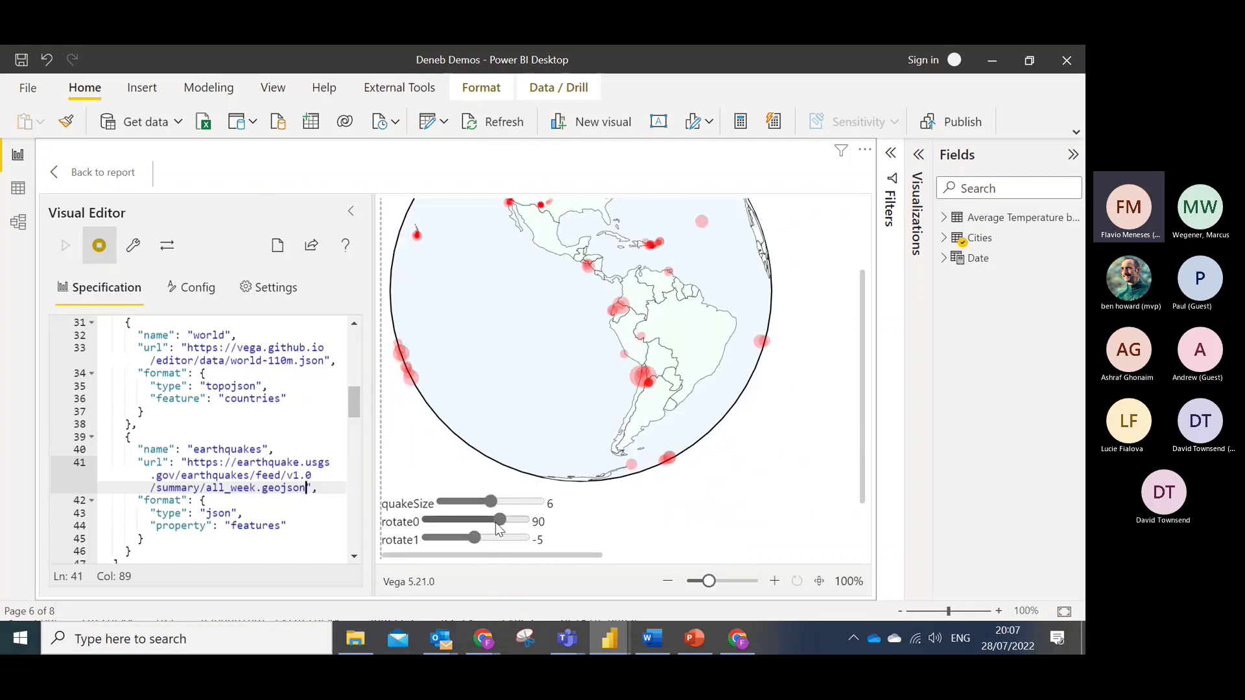
{"action": "left_click_drag", "start_coordinate": [498, 519], "coordinate": [485, 520]}
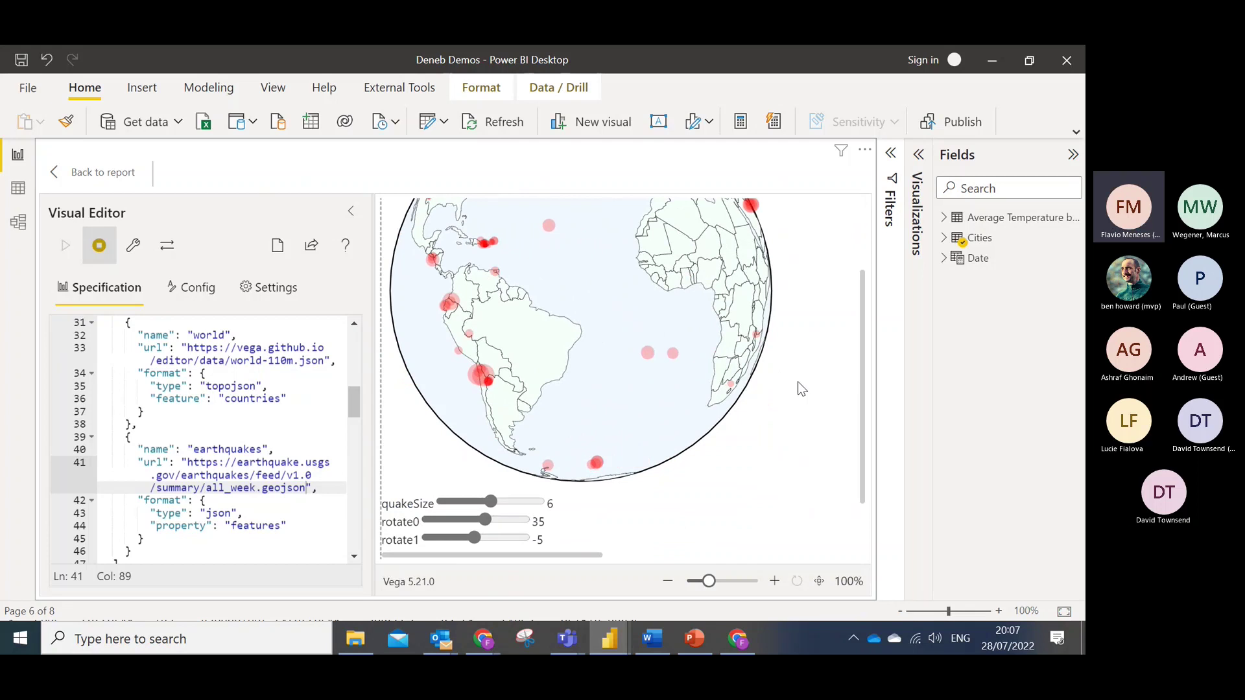
{"action": "scroll", "coordinate": [802, 388], "scroll_direction": "up", "scroll_amount": 3}
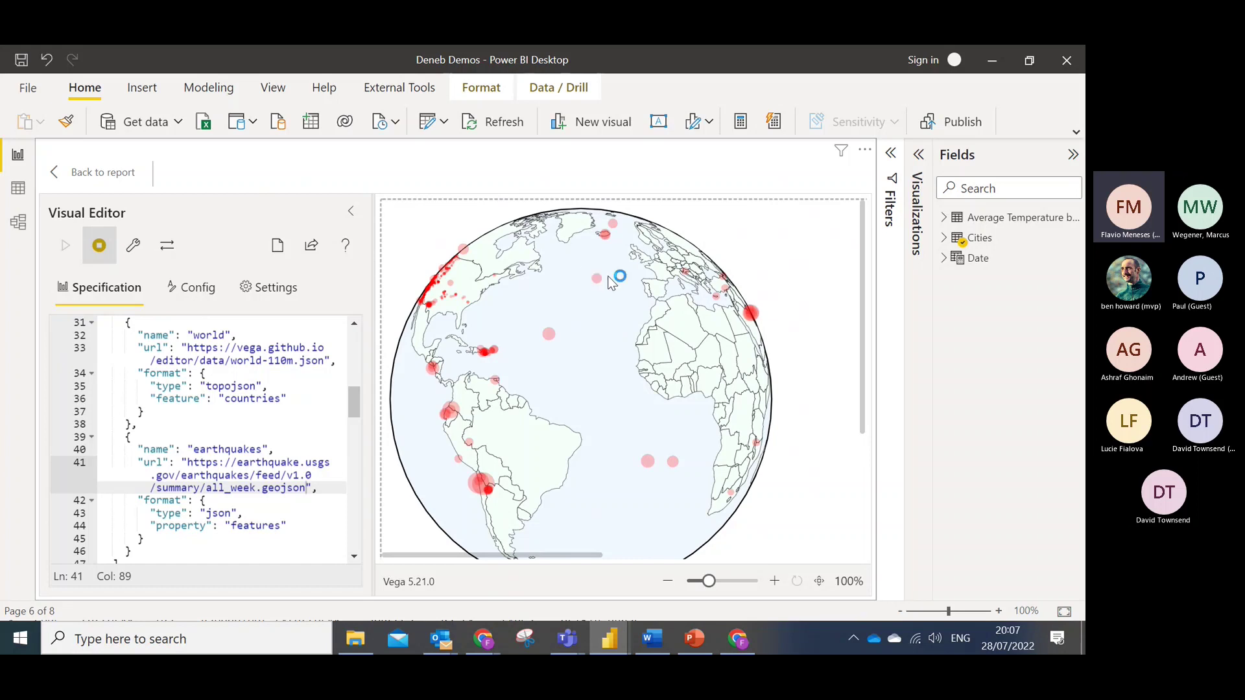
{"action": "scroll", "coordinate": [584, 389], "scroll_direction": "down", "scroll_amount": 3}
{"action": "left_click_drag", "start_coordinate": [485, 524], "coordinate": [528, 523]}
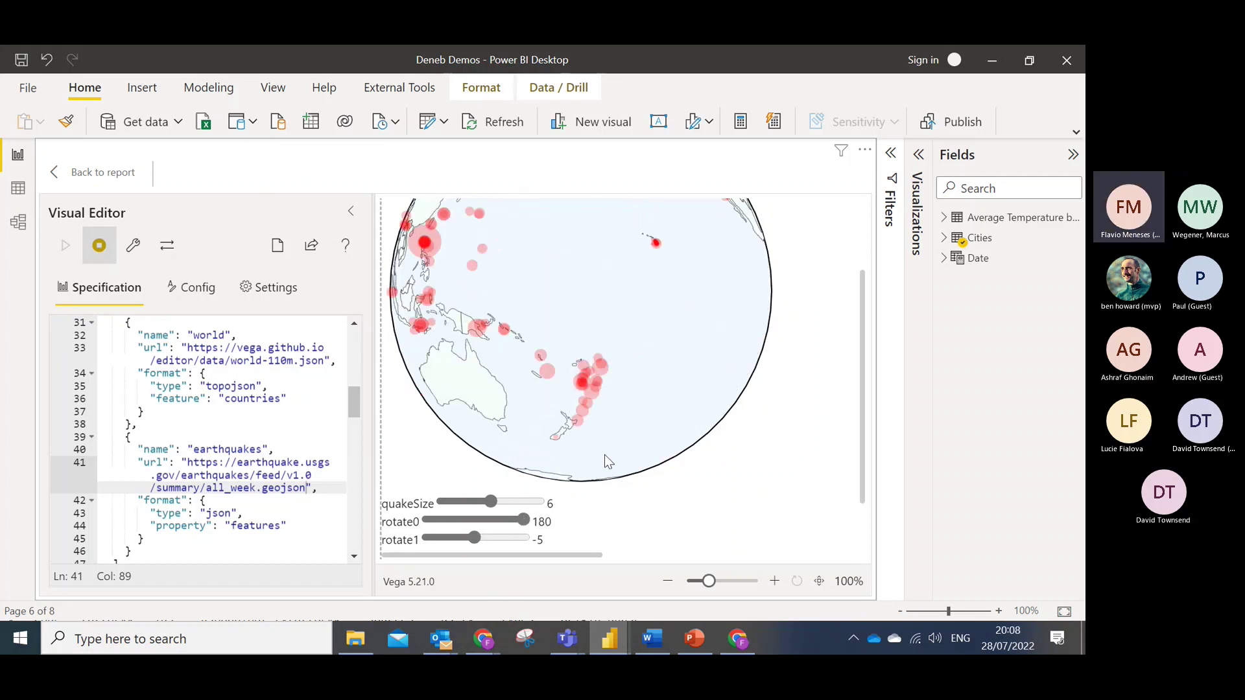
{"action": "scroll", "coordinate": [600, 447], "scroll_direction": "up", "scroll_amount": 2}
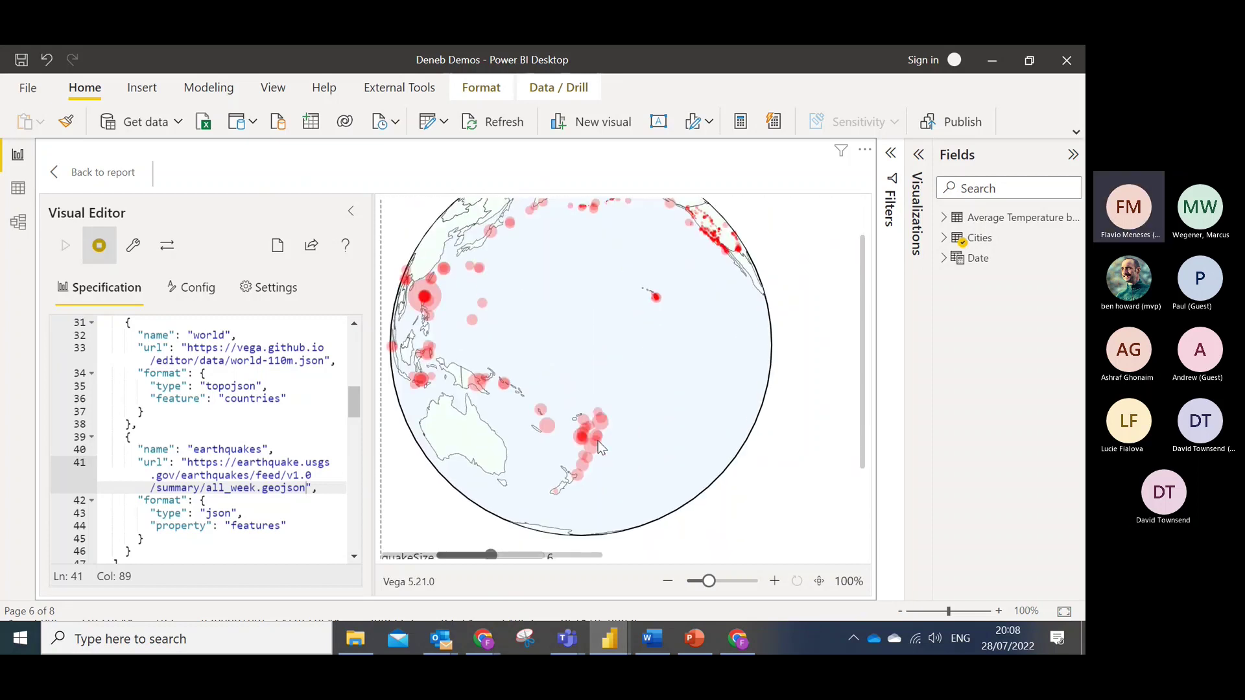
{"action": "left_click", "coordinate": [87, 172]}
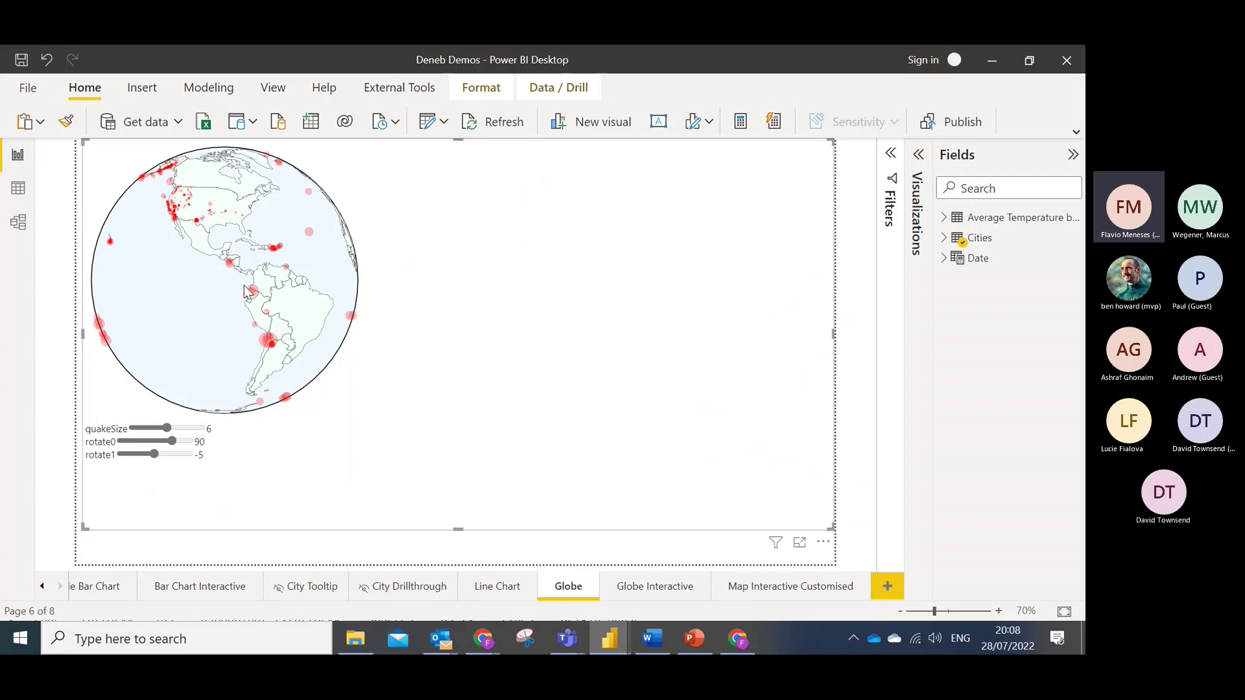
Switch to the Vega editor's example gallery in Chrome and open the Vega Zoomable World Map example.
{"action": "key", "text": "alt+Tab"}
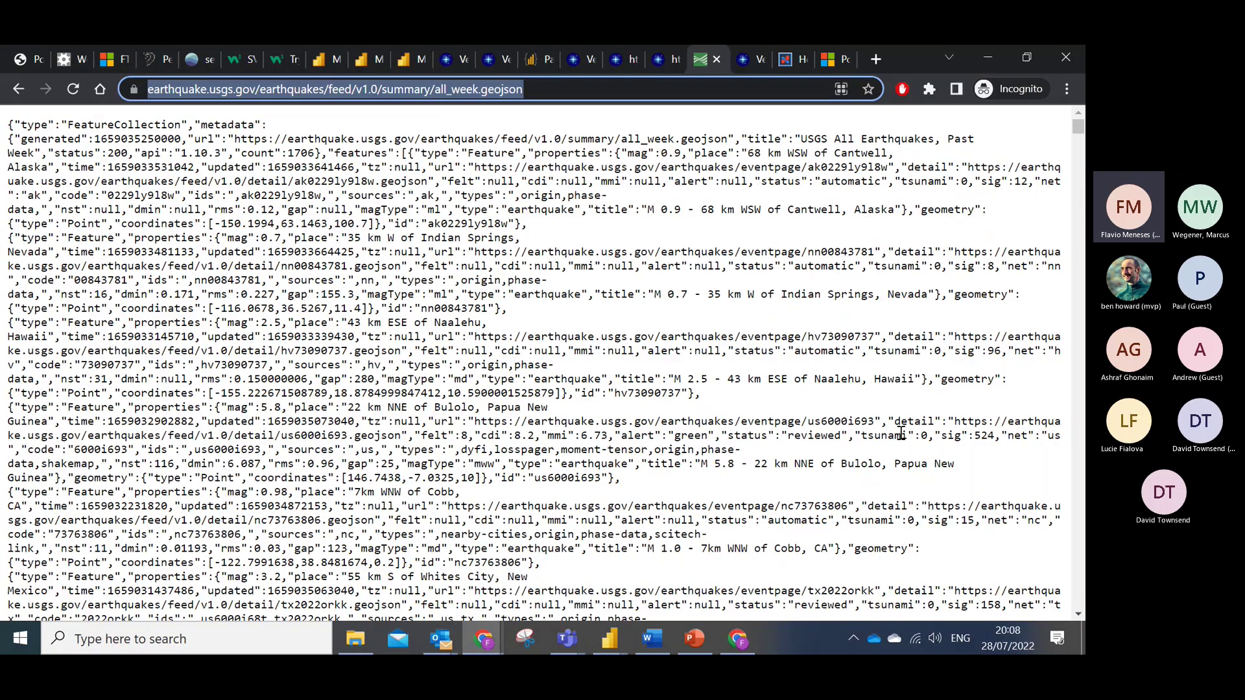
{"action": "left_click", "coordinate": [745, 62]}
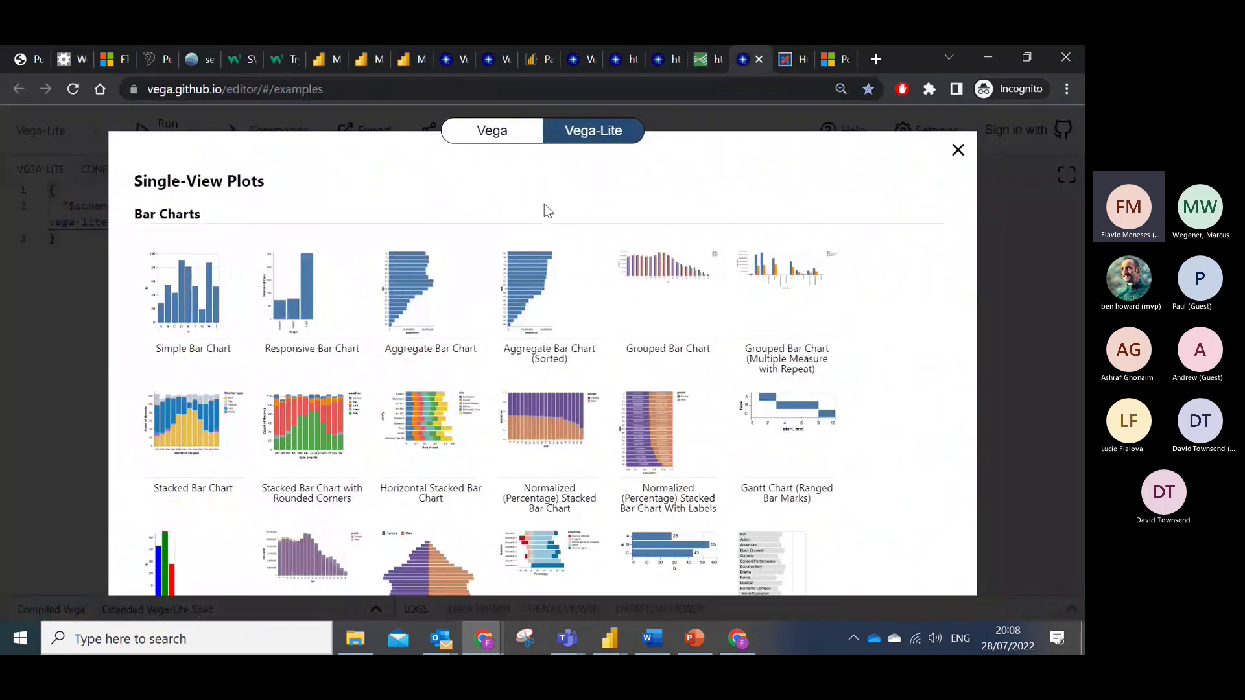
{"action": "left_click", "coordinate": [502, 135]}
{"action": "scroll", "coordinate": [623, 286], "scroll_direction": "down", "scroll_amount": 13}
{"action": "scroll", "coordinate": [571, 246], "scroll_direction": "down", "scroll_amount": 10}
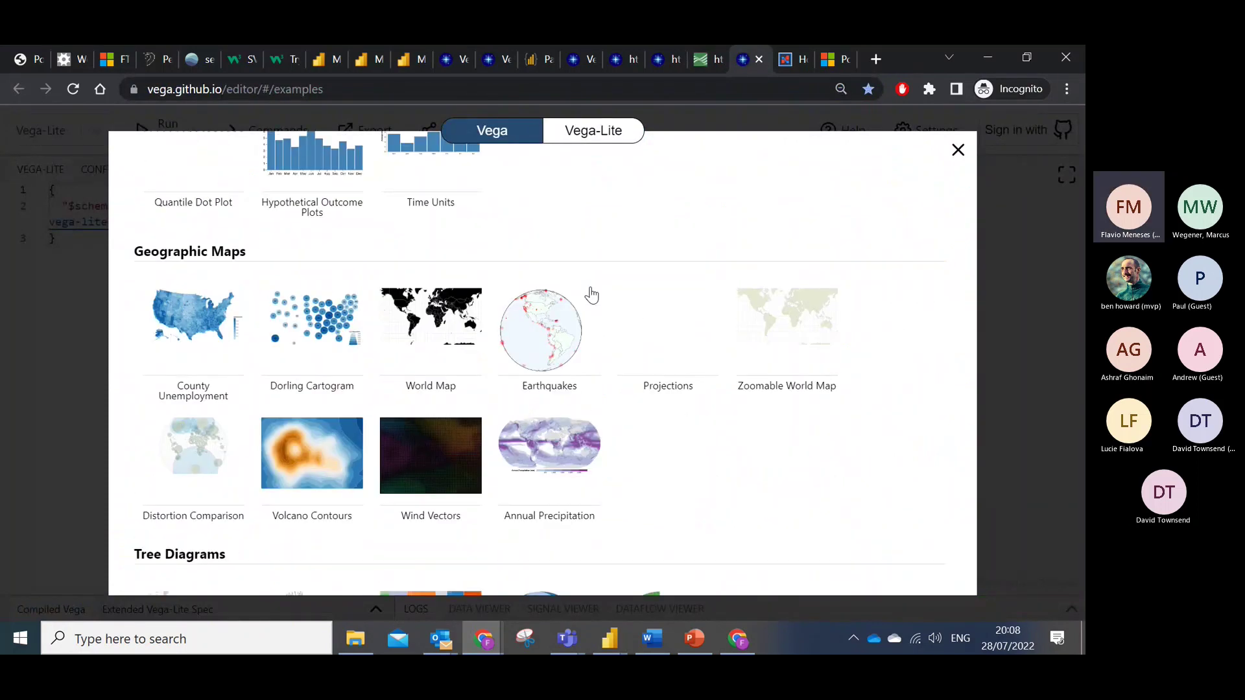
{"action": "scroll", "coordinate": [590, 290], "scroll_direction": "up", "scroll_amount": 4}
{"action": "scroll", "coordinate": [653, 409], "scroll_direction": "down", "scroll_amount": 1}
{"action": "left_click", "coordinate": [789, 266]}
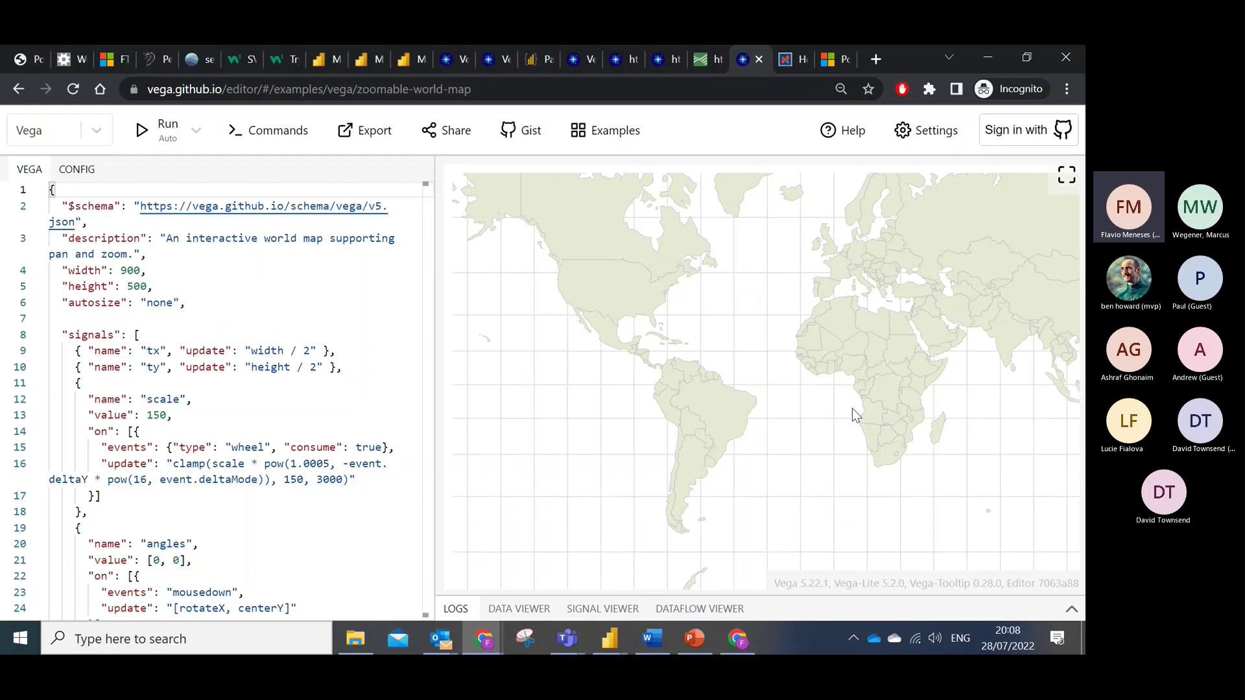
Pan and zoom the world map to try out its interactivity.
{"action": "left_click_drag", "start_coordinate": [773, 456], "coordinate": [791, 332]}
{"action": "scroll", "coordinate": [791, 332], "scroll_direction": "up", "scroll_amount": 5}
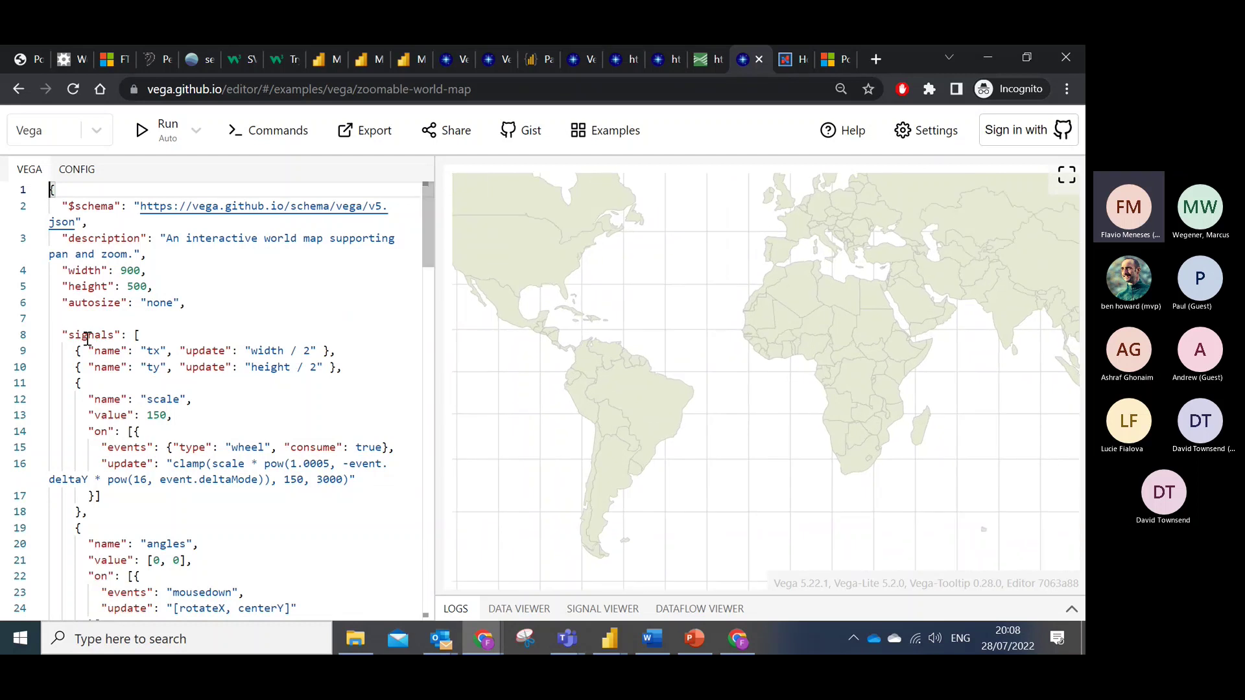
{"action": "left_click_drag", "start_coordinate": [756, 381], "coordinate": [765, 323]}
Highlight the start of the signals block in the zoomable world map specification, including the scale signal.
{"action": "left_click", "coordinate": [63, 334]}
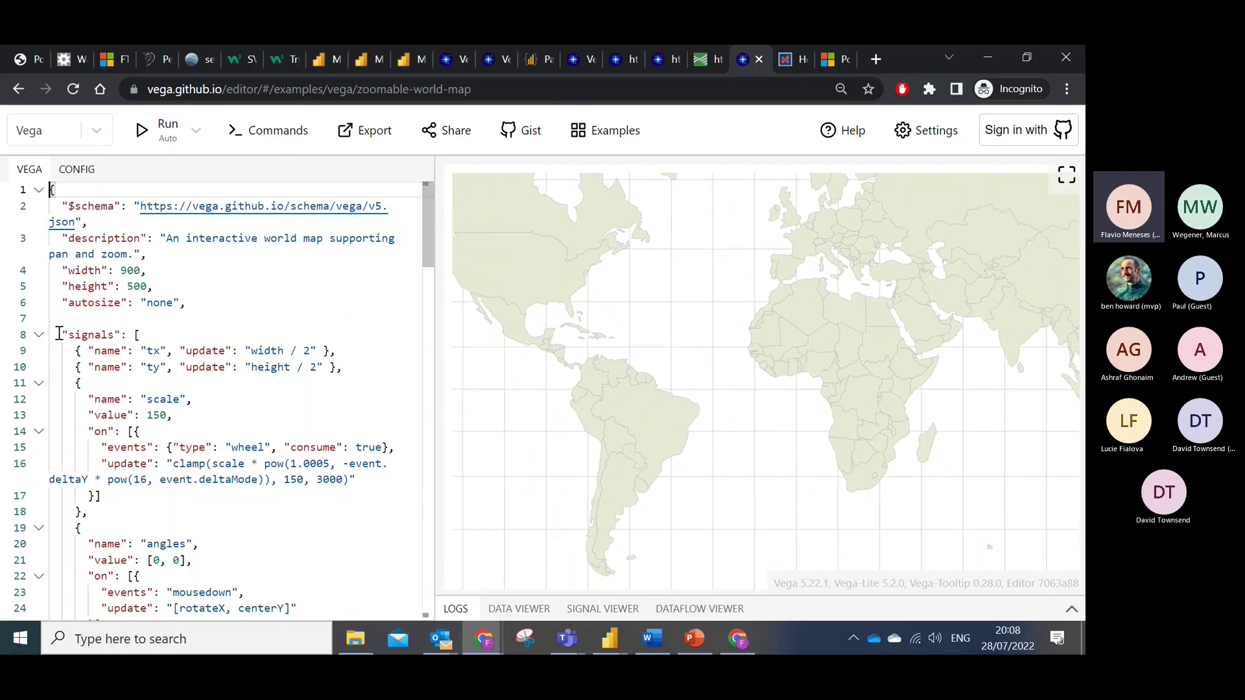
{"action": "left_click_drag", "start_coordinate": [75, 349], "coordinate": [131, 505]}
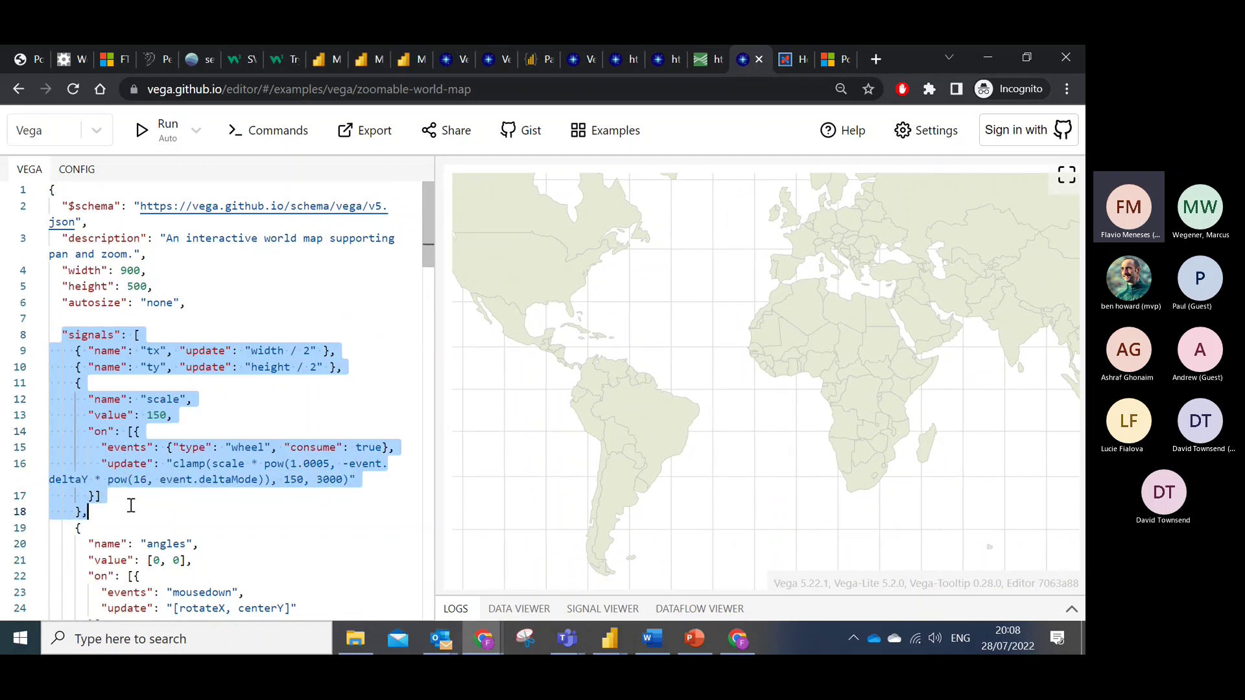
{"action": "left_click", "coordinate": [131, 505]}
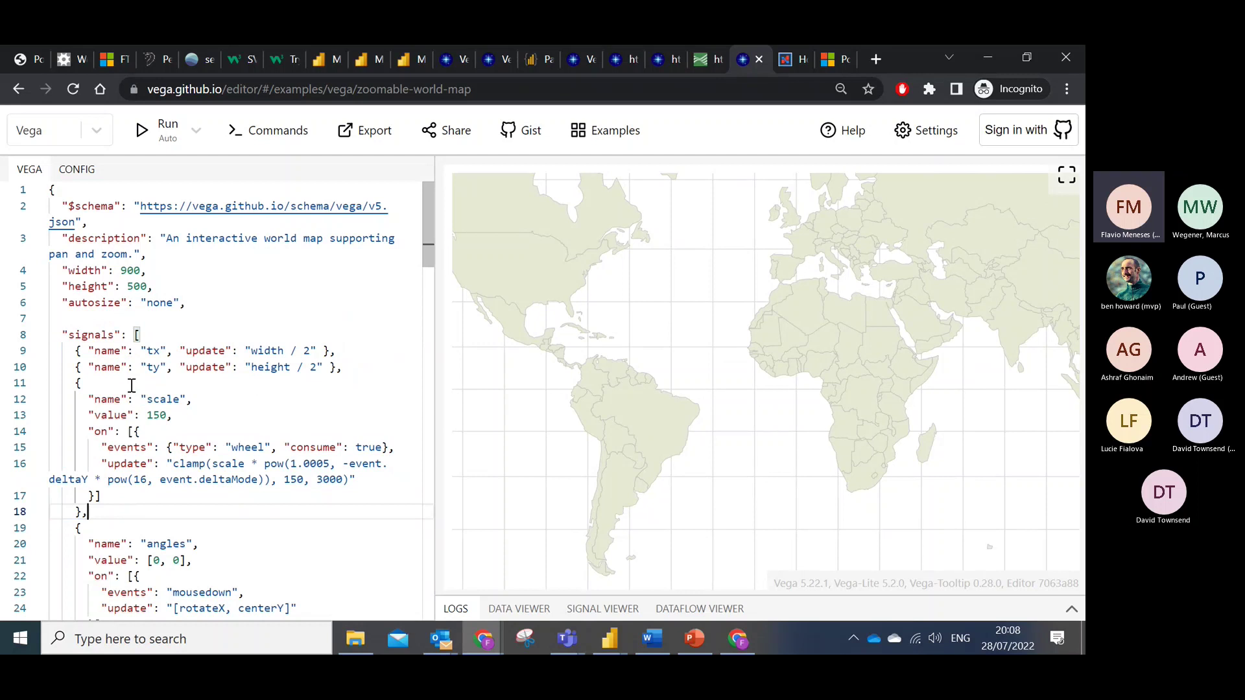
{"action": "left_click_drag", "start_coordinate": [62, 334], "coordinate": [144, 441]}
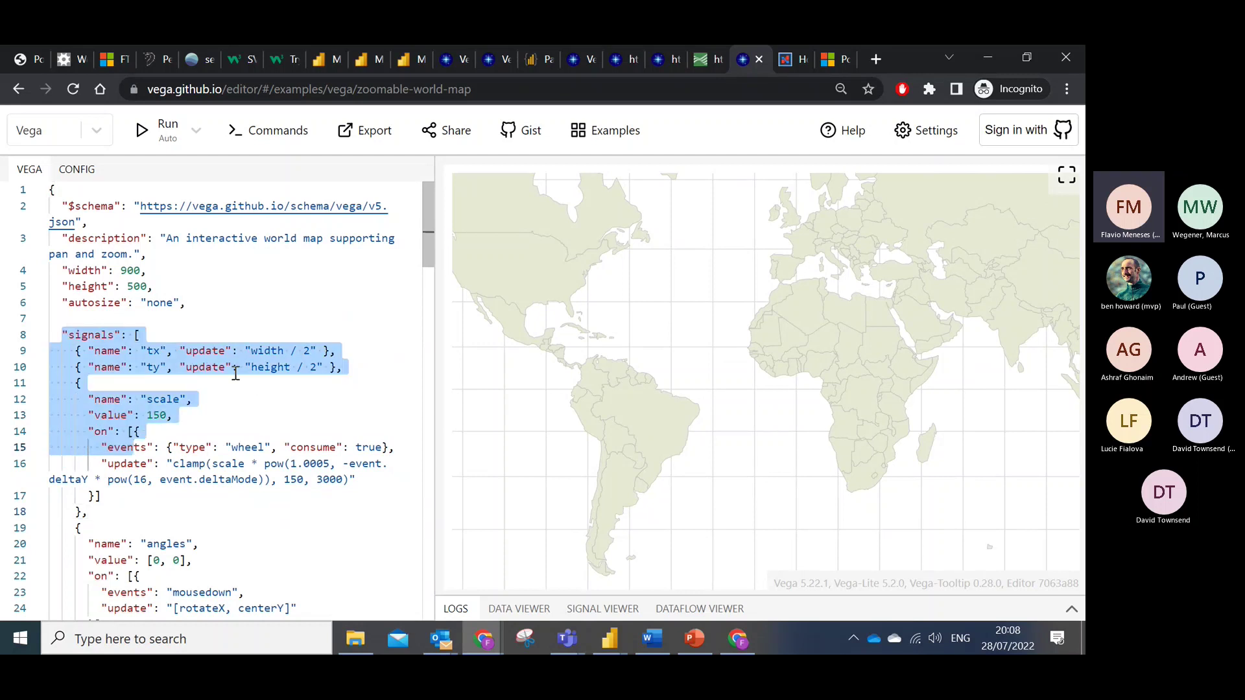
Switch to the Deneb Demos report, open the Globe Interactive page, and zoom the earthquake globe in and out.
{"action": "key", "text": "alt+Tab"}
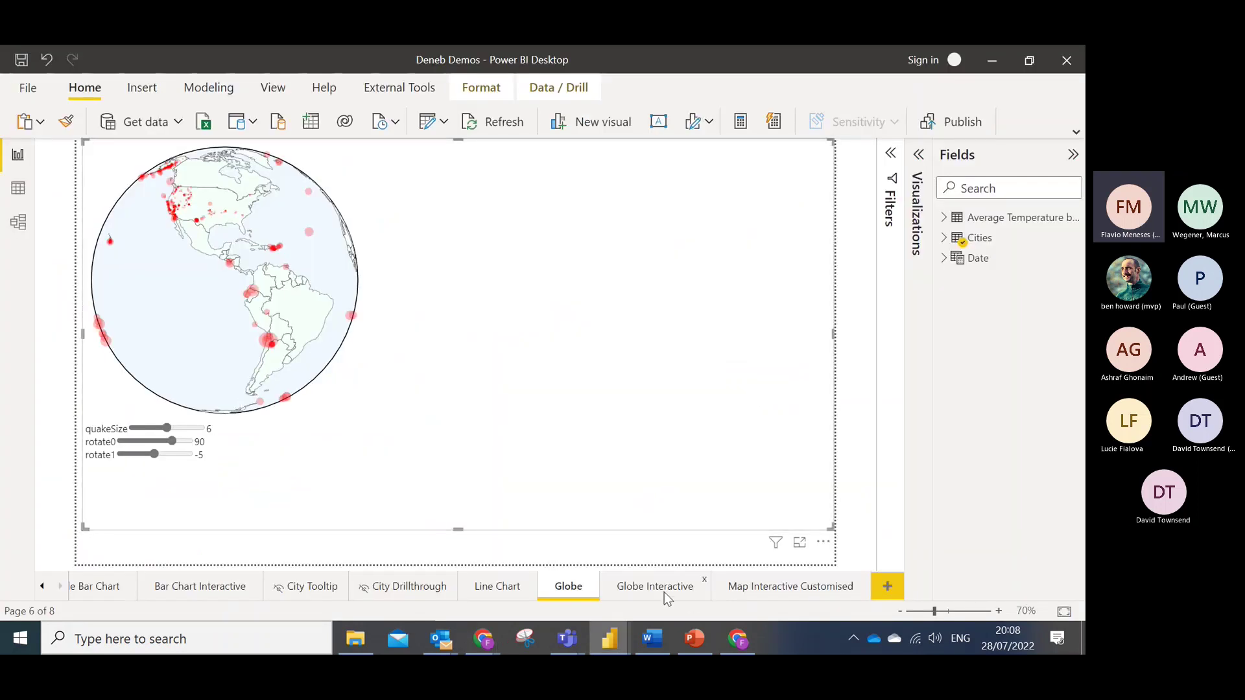
{"action": "left_click", "coordinate": [664, 593]}
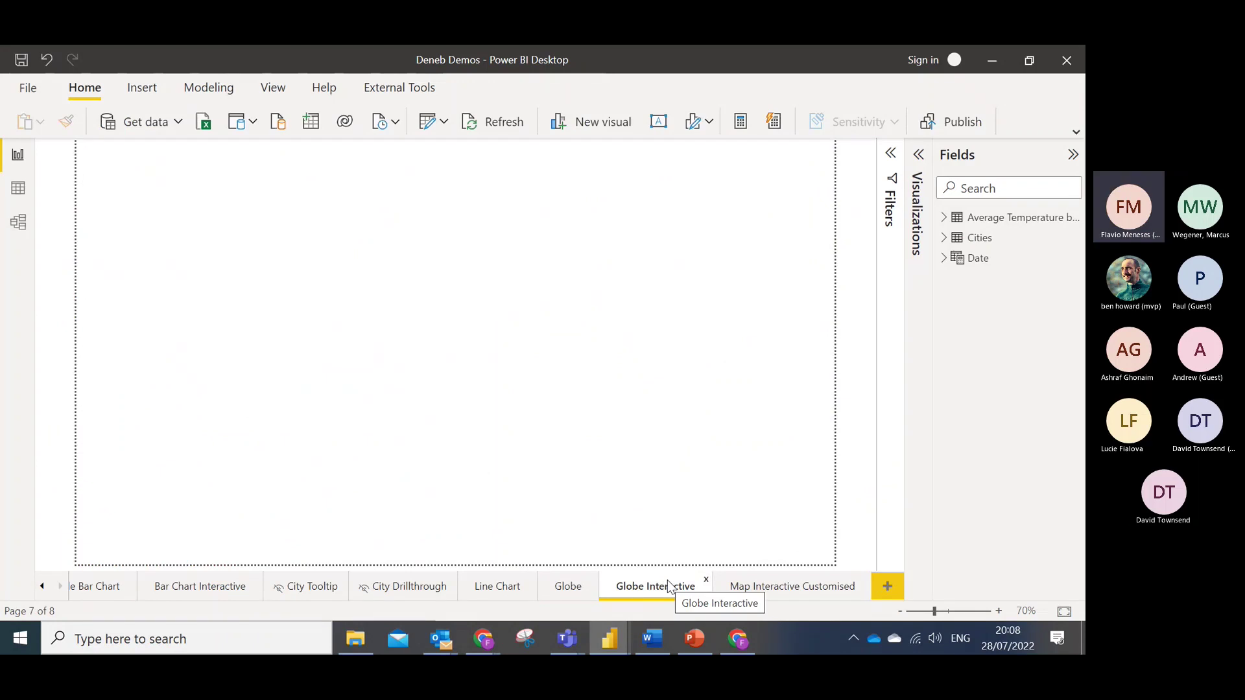
{"action": "scroll", "coordinate": [198, 280], "scroll_direction": "up", "scroll_amount": 3}
{"action": "scroll", "coordinate": [198, 280], "scroll_direction": "down", "scroll_amount": 2}
{"action": "scroll", "coordinate": [198, 280], "scroll_direction": "up", "scroll_amount": 1}
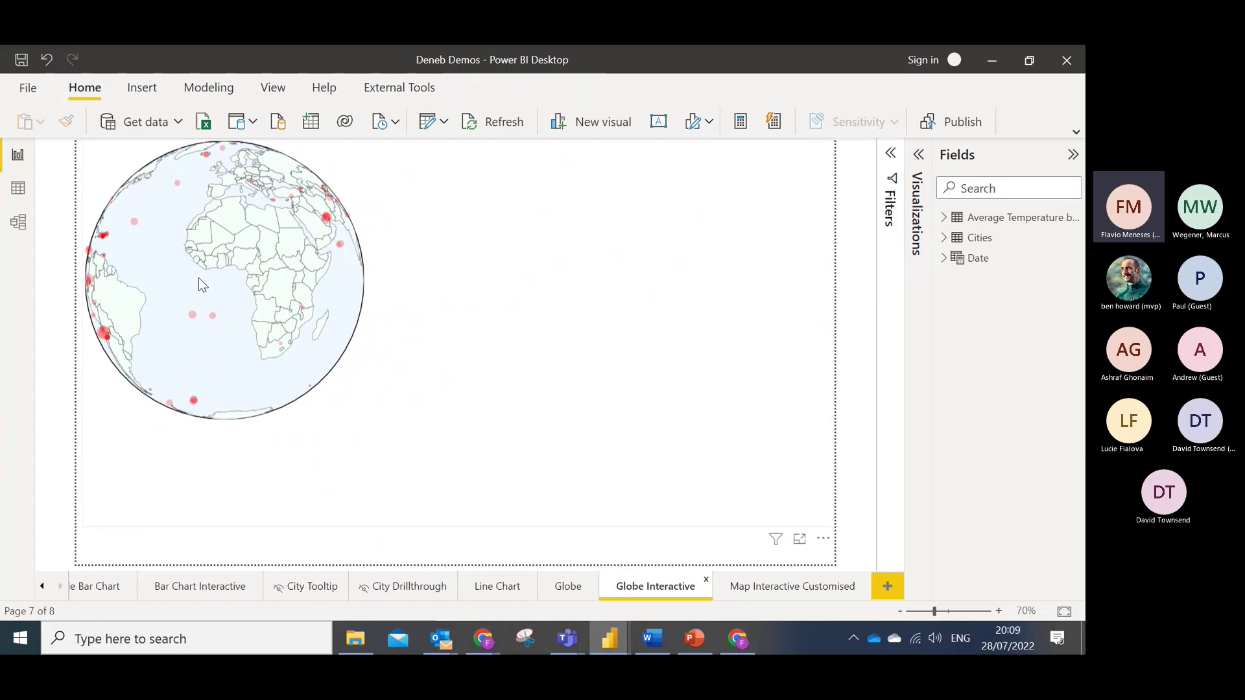
{"action": "scroll", "coordinate": [182, 280], "scroll_direction": "down", "scroll_amount": 2}
{"action": "scroll", "coordinate": [194, 282], "scroll_direction": "up", "scroll_amount": 4}
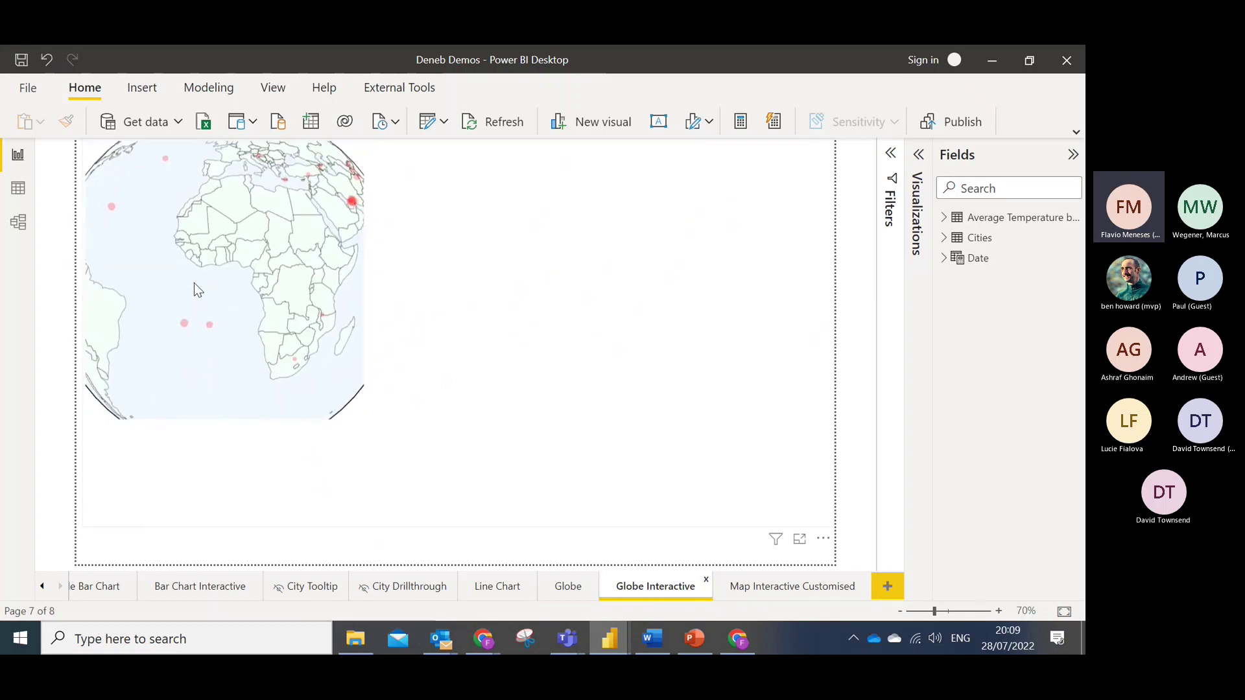
Zoom the earthquake globe out to its full extent and rotate it from Africa to the Americas.
{"action": "scroll", "coordinate": [197, 290], "scroll_direction": "down", "scroll_amount": 2}
{"action": "left_click_drag", "start_coordinate": [193, 282], "coordinate": [278, 324]}
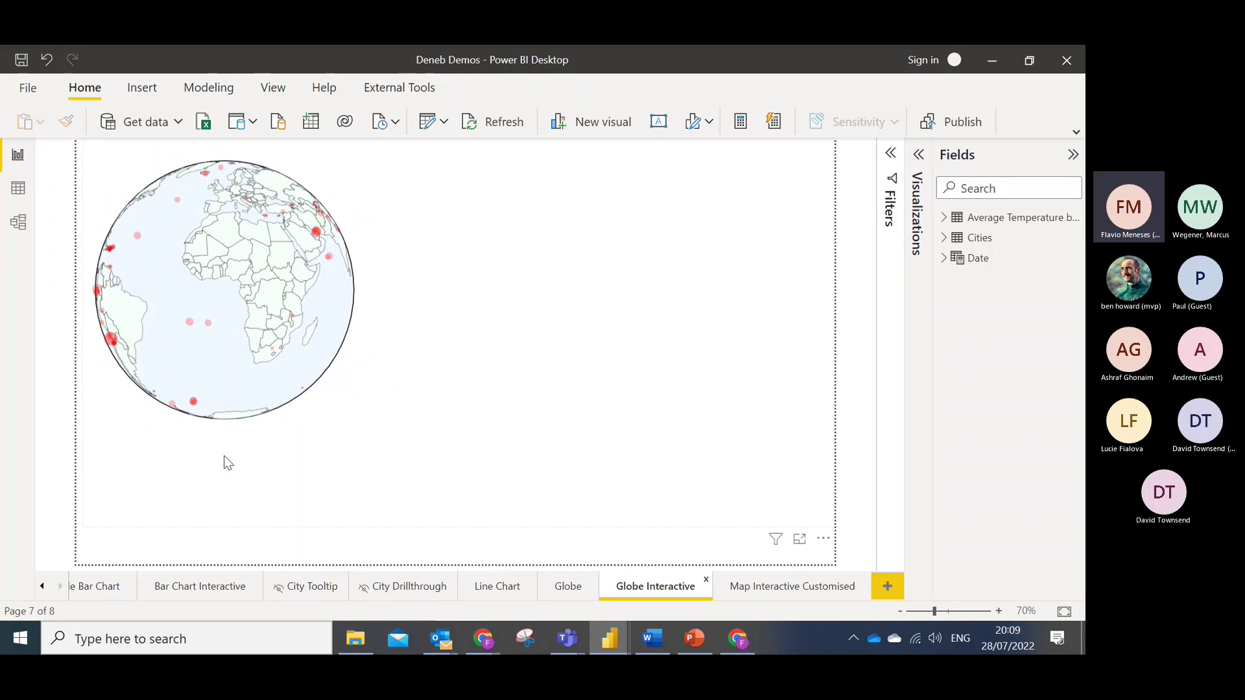
{"action": "left_click_drag", "start_coordinate": [187, 281], "coordinate": [293, 298]}
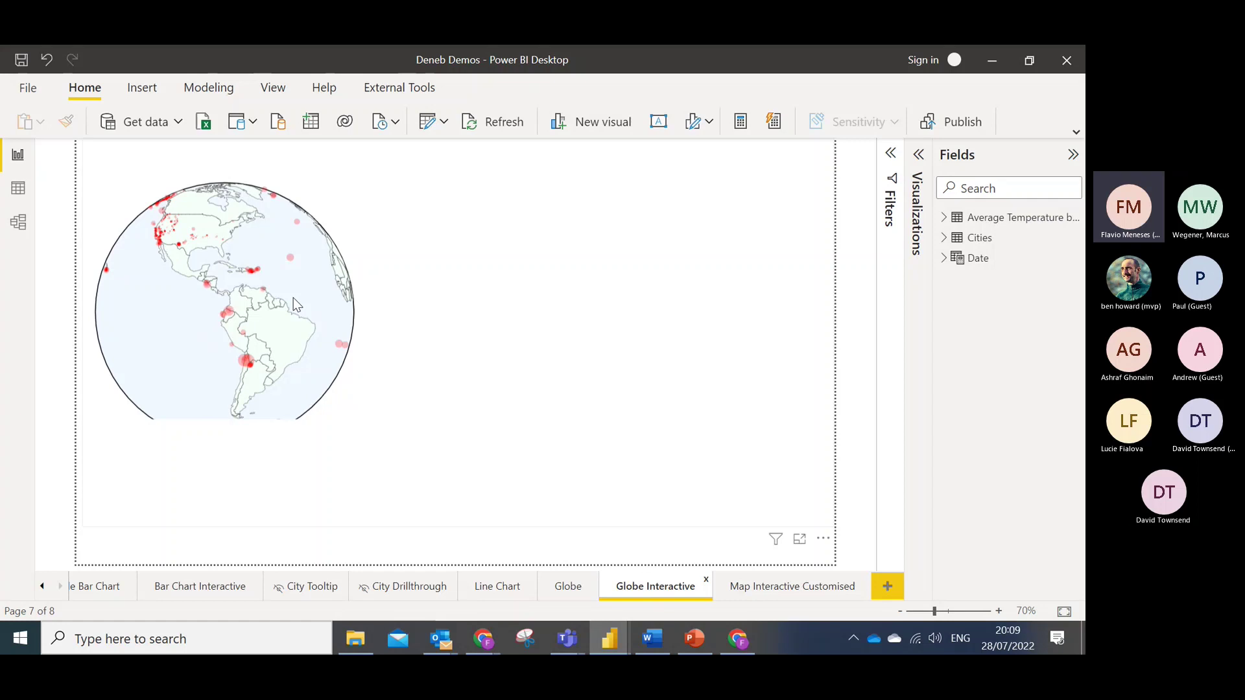
Open the Map Interactive Customised page and set the map background to dark blue with RGB 29, 119, 154.
{"action": "left_click", "coordinate": [823, 589]}
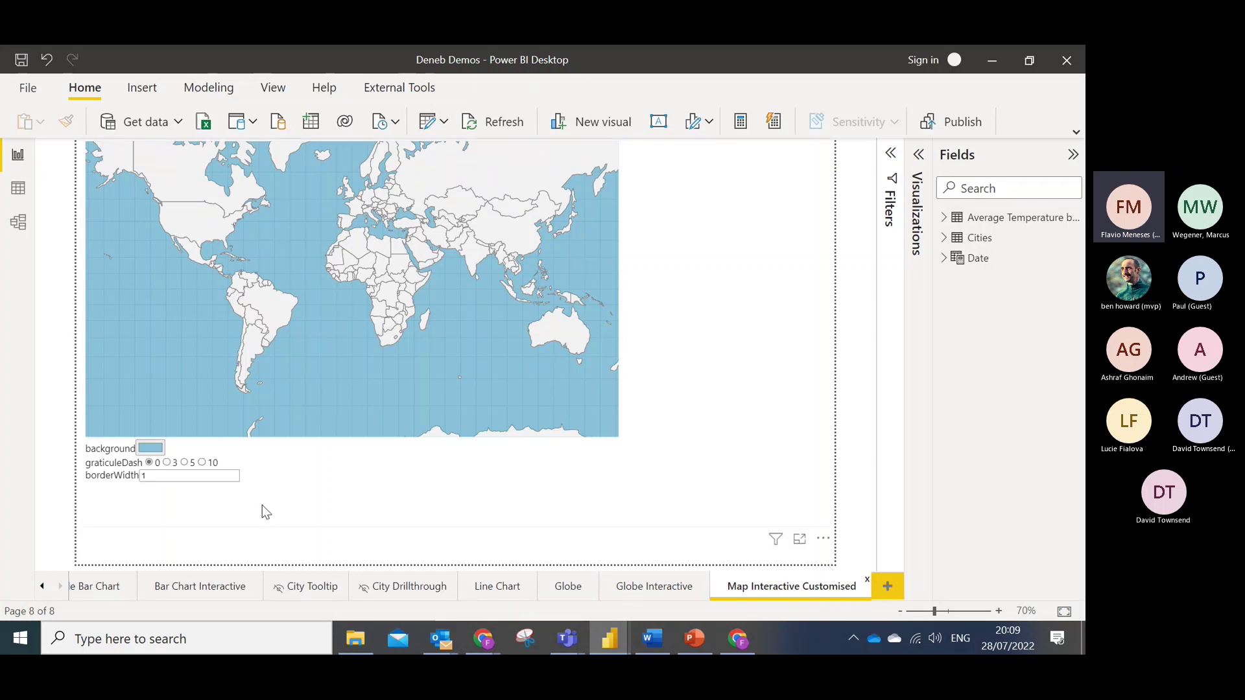
{"action": "left_click", "coordinate": [150, 447]}
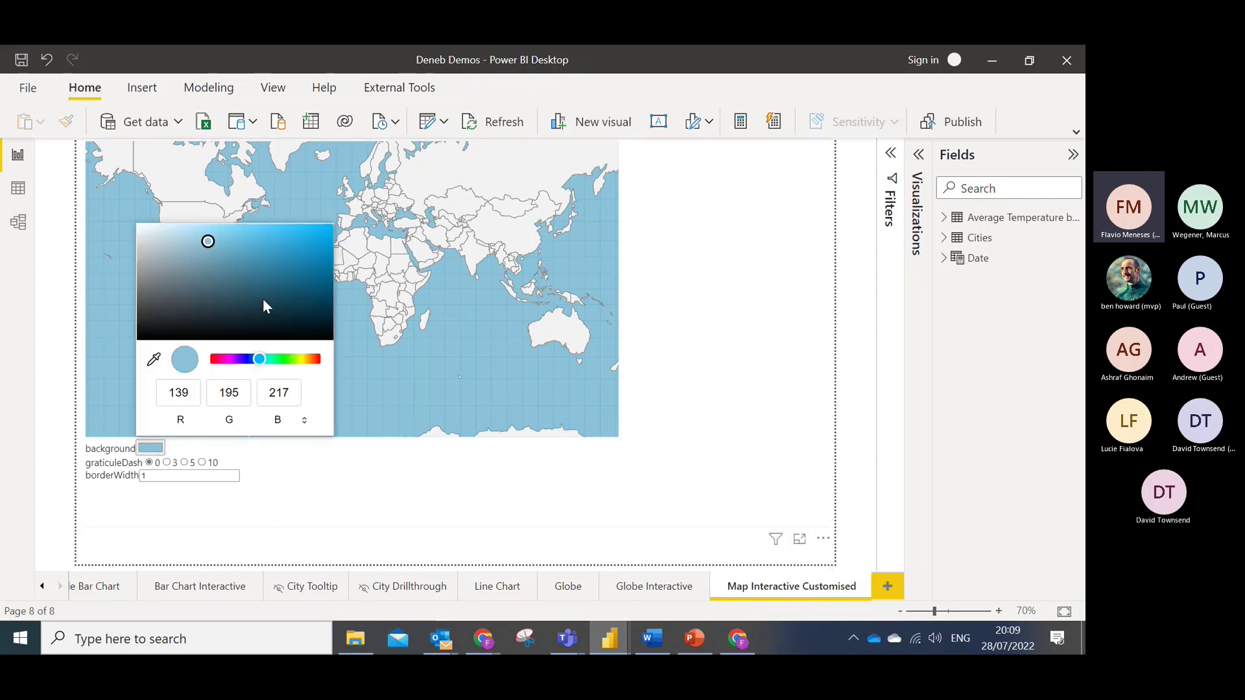
{"action": "mouse_move", "coordinate": [276, 299]}
{"action": "left_mouse_down"}
{"action": "mouse_move", "coordinate": [298, 251]}
{"action": "mouse_move", "coordinate": [294, 271]}
{"action": "left_mouse_up"}
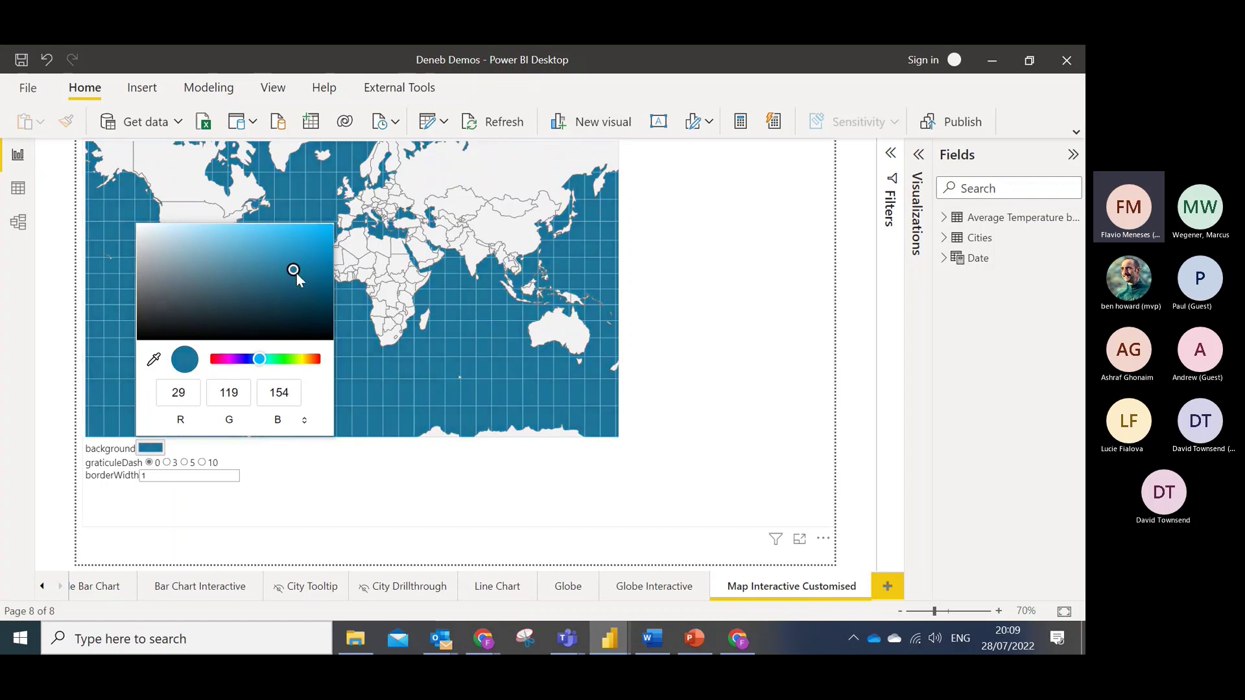
{"action": "left_click", "coordinate": [781, 356]}
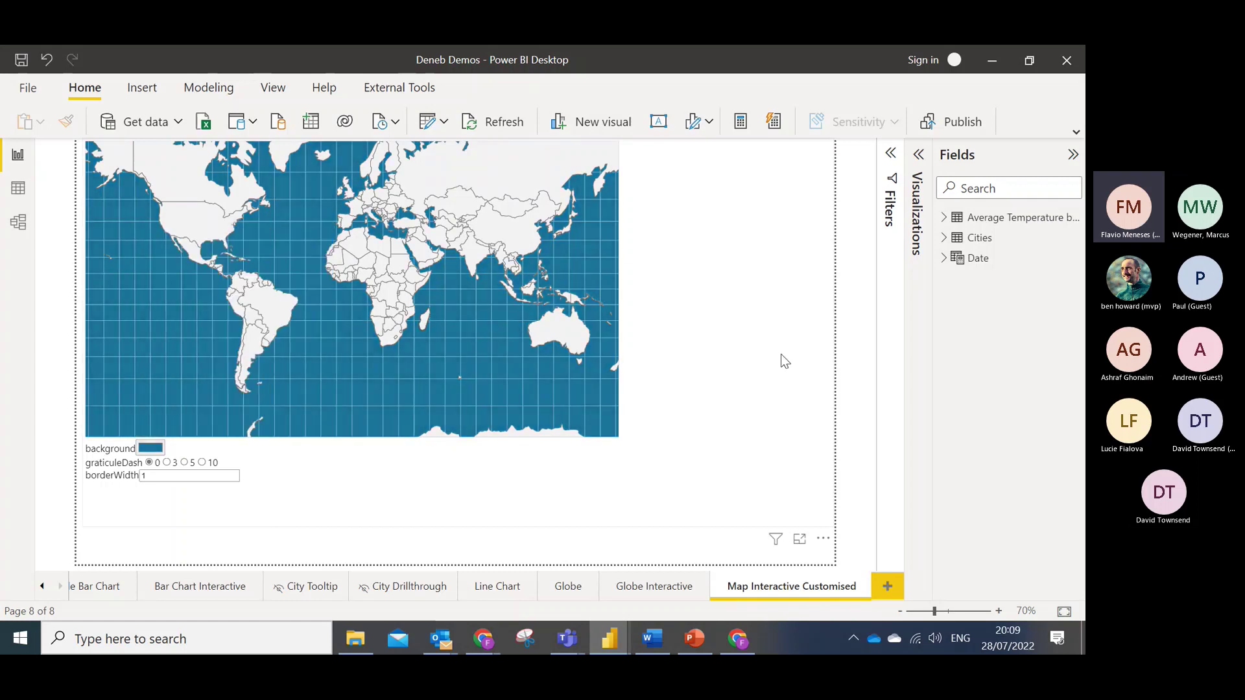
Set the map's graticuleDash to 10 and change the background to a very light blue.
{"action": "left_click", "coordinate": [184, 462]}
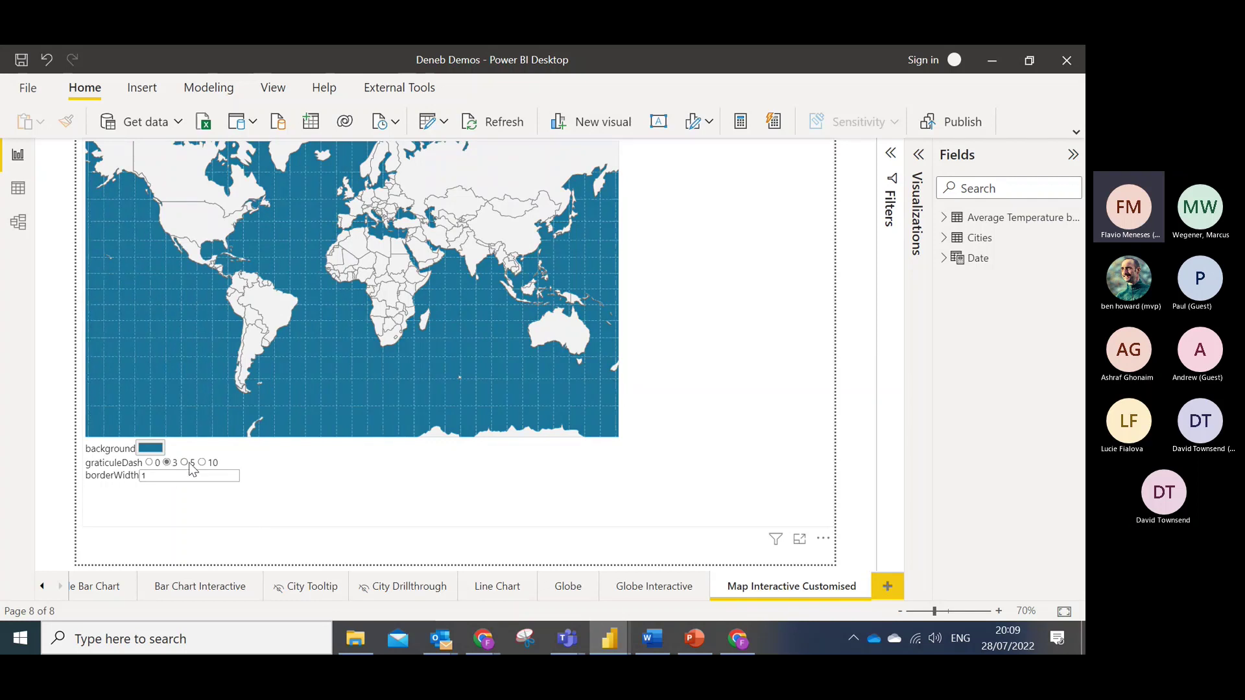
{"action": "left_click", "coordinate": [202, 463]}
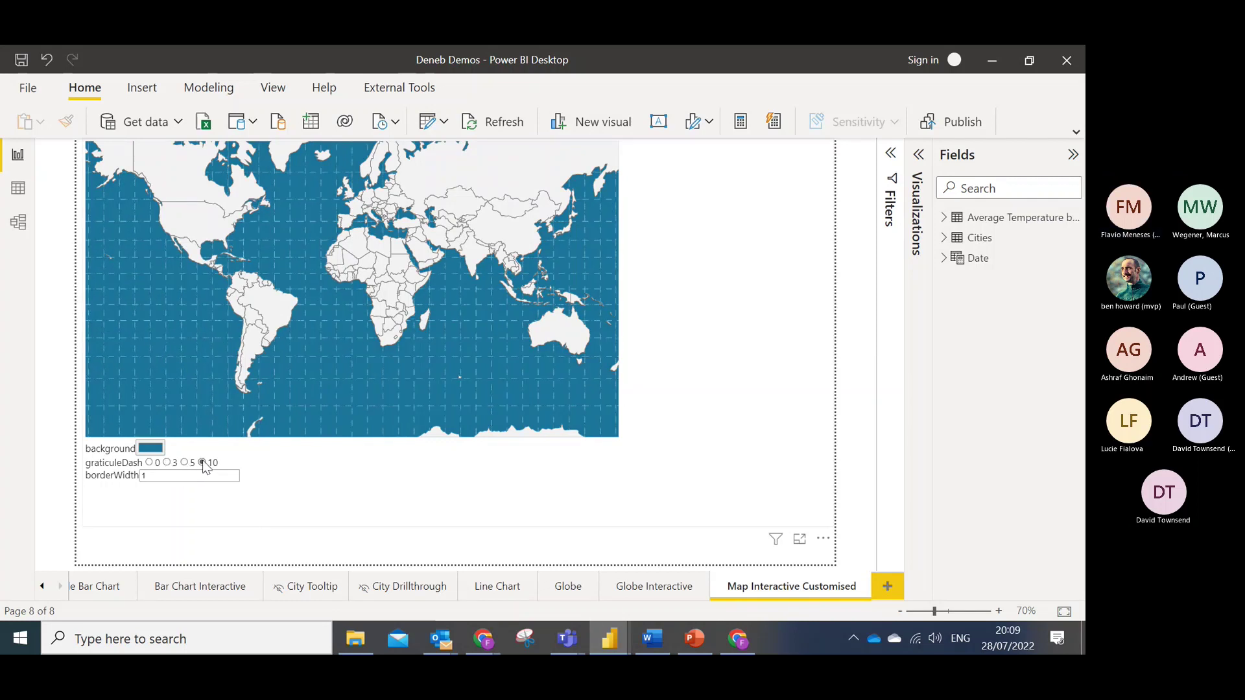
{"action": "left_click", "coordinate": [151, 448]}
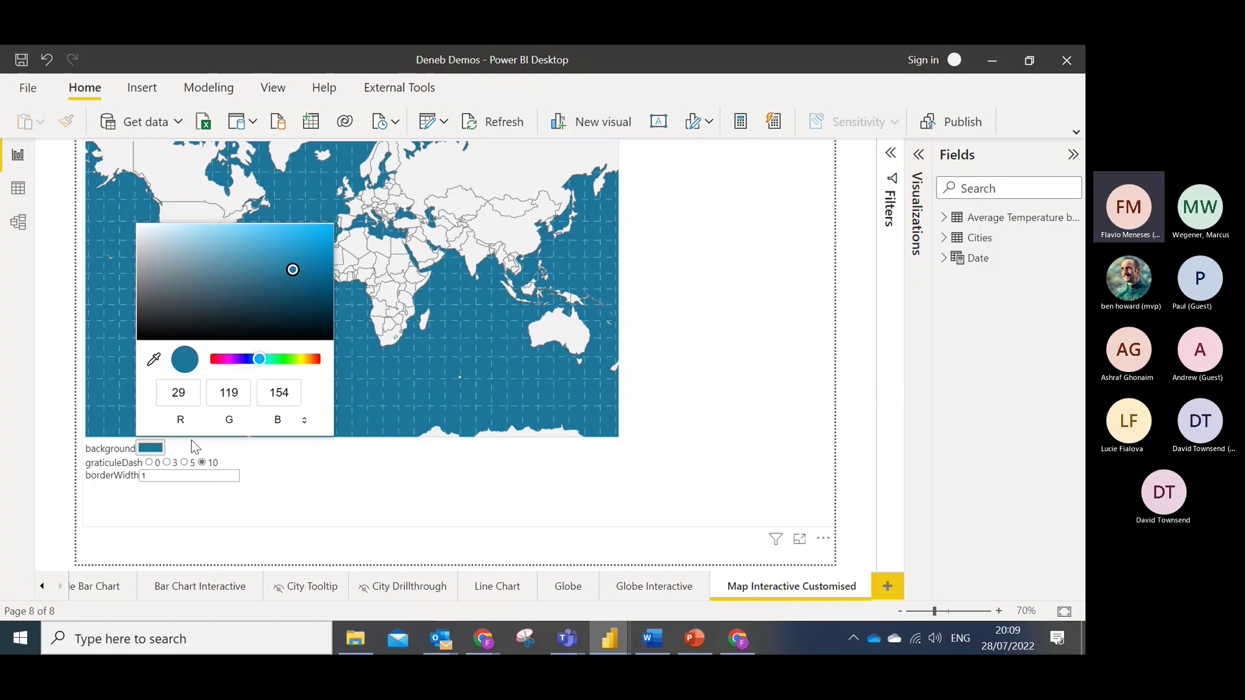
{"action": "left_click_drag", "start_coordinate": [194, 270], "coordinate": [169, 234]}
{"action": "left_click", "coordinate": [228, 508]}
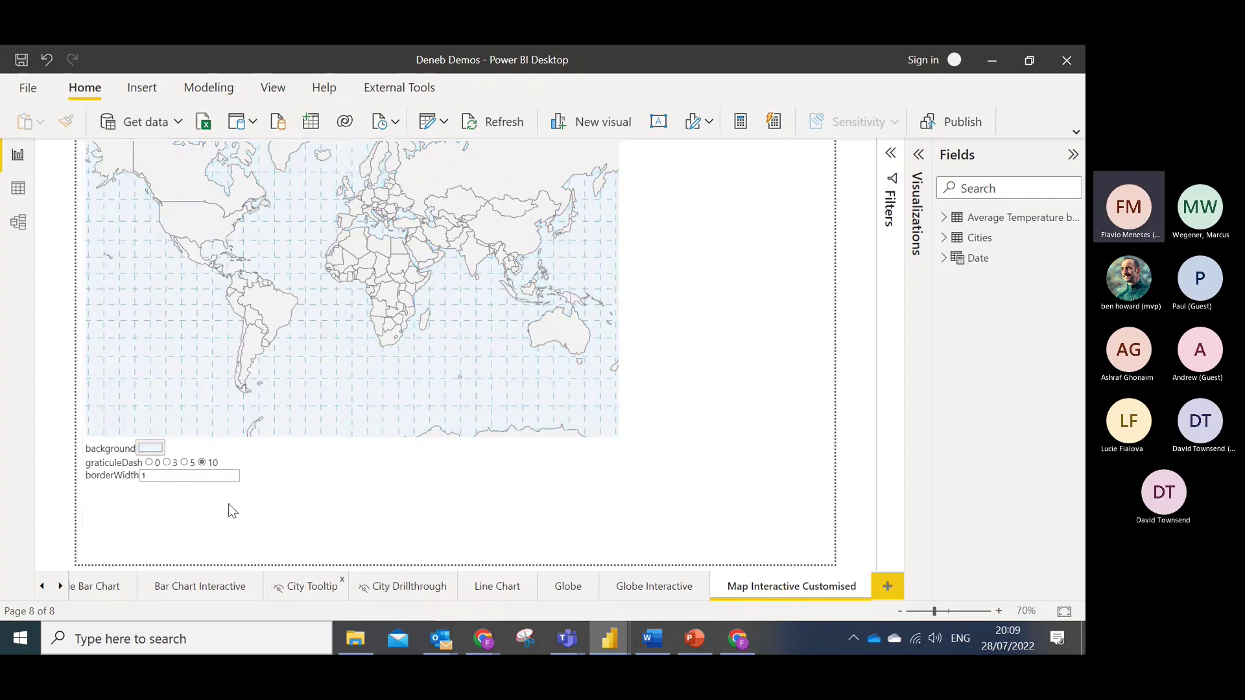
Reload the Map Interactive Customised page by leaving and reopening it, and try borderWidth 2 before restoring it to 1.
{"action": "left_click", "coordinate": [308, 586]}
{"action": "left_click", "coordinate": [769, 589]}
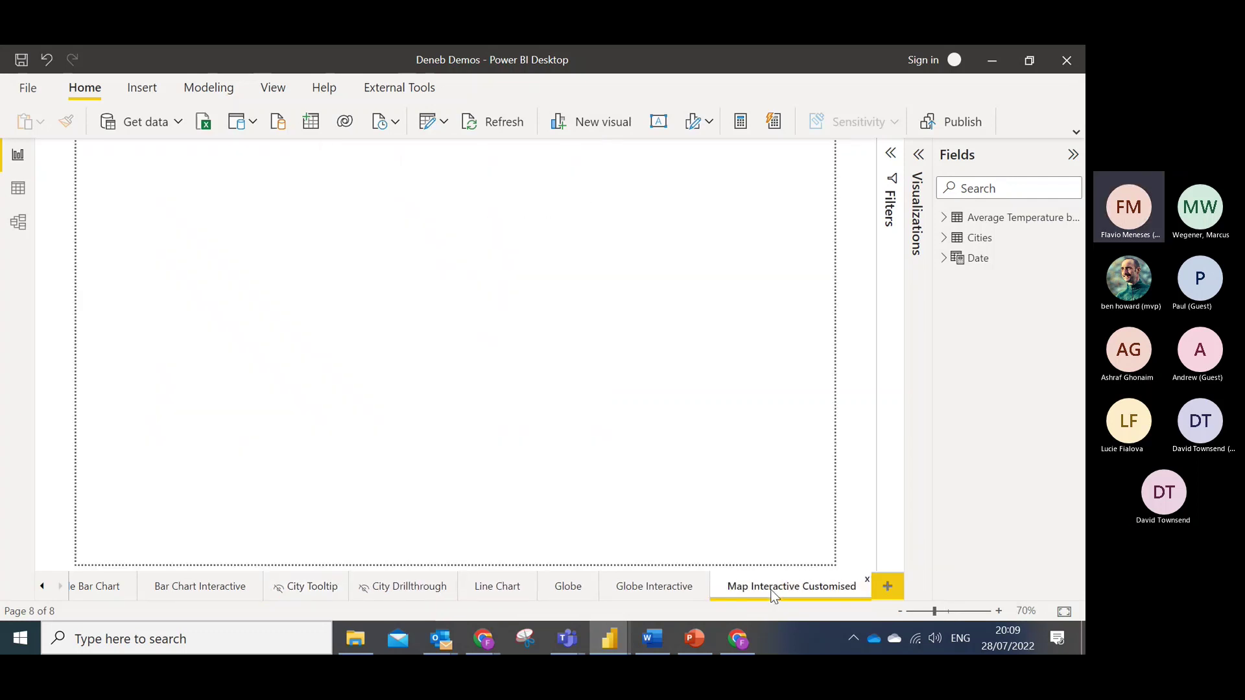
{"action": "left_click", "coordinate": [224, 476]}
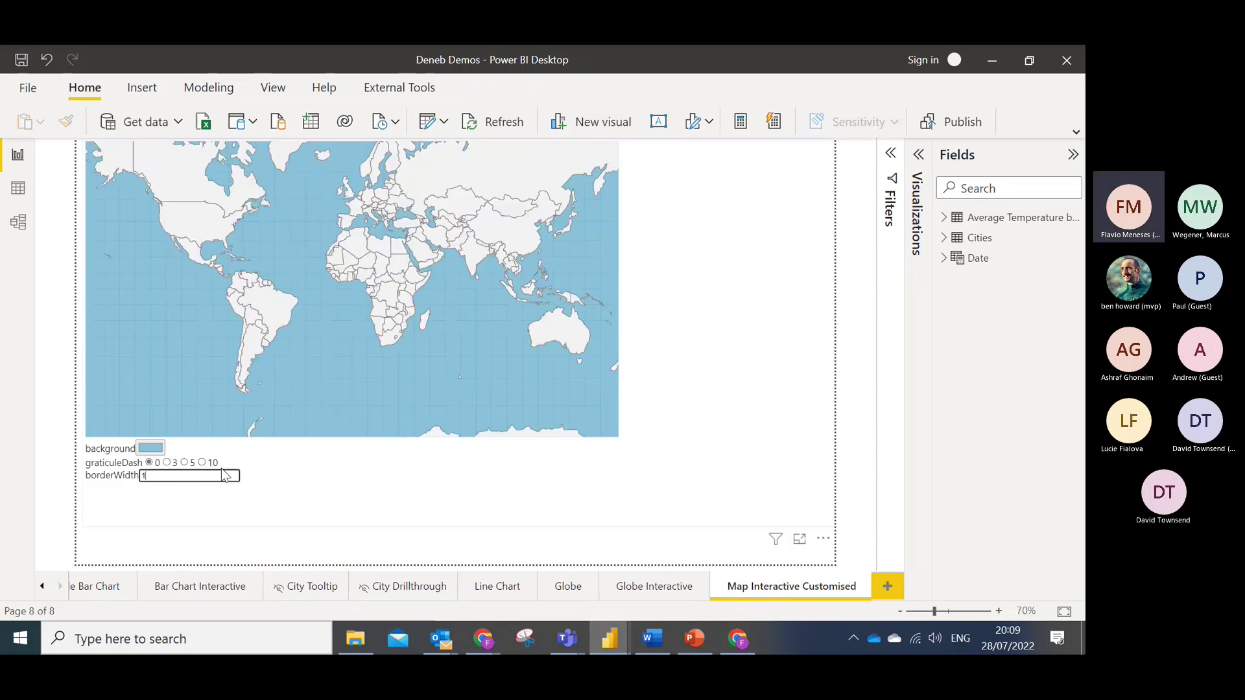
{"action": "key", "text": "Up"}
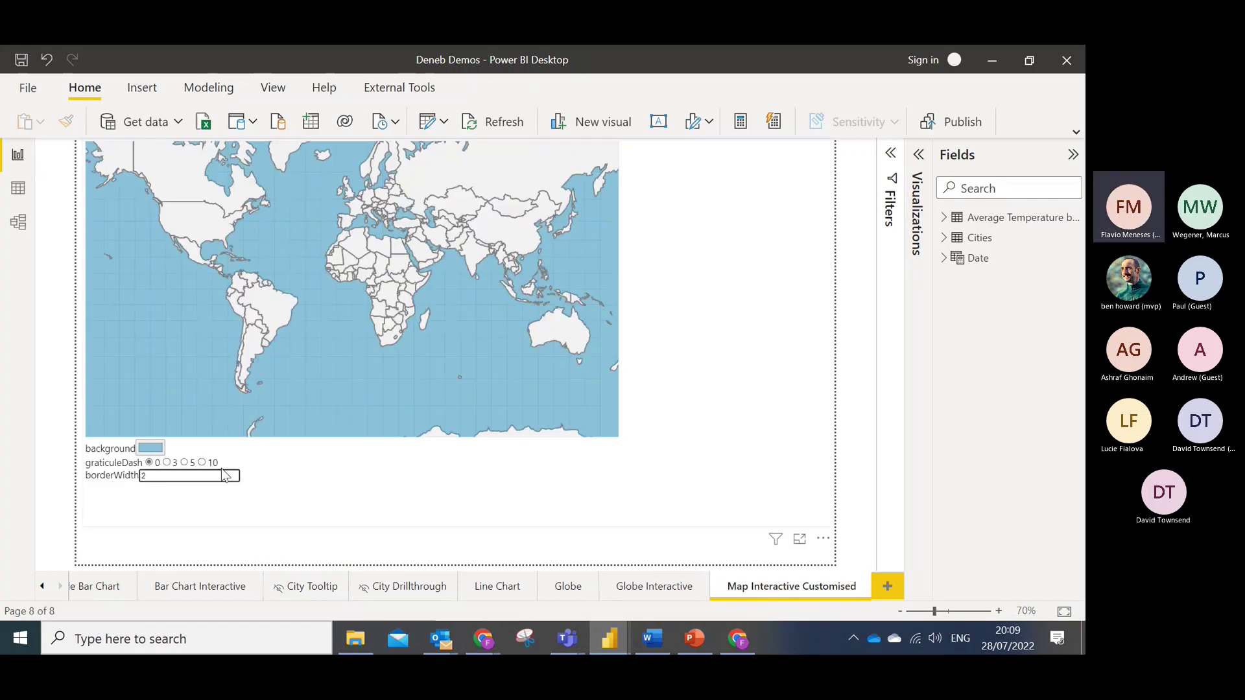
{"action": "key", "text": "Down"}
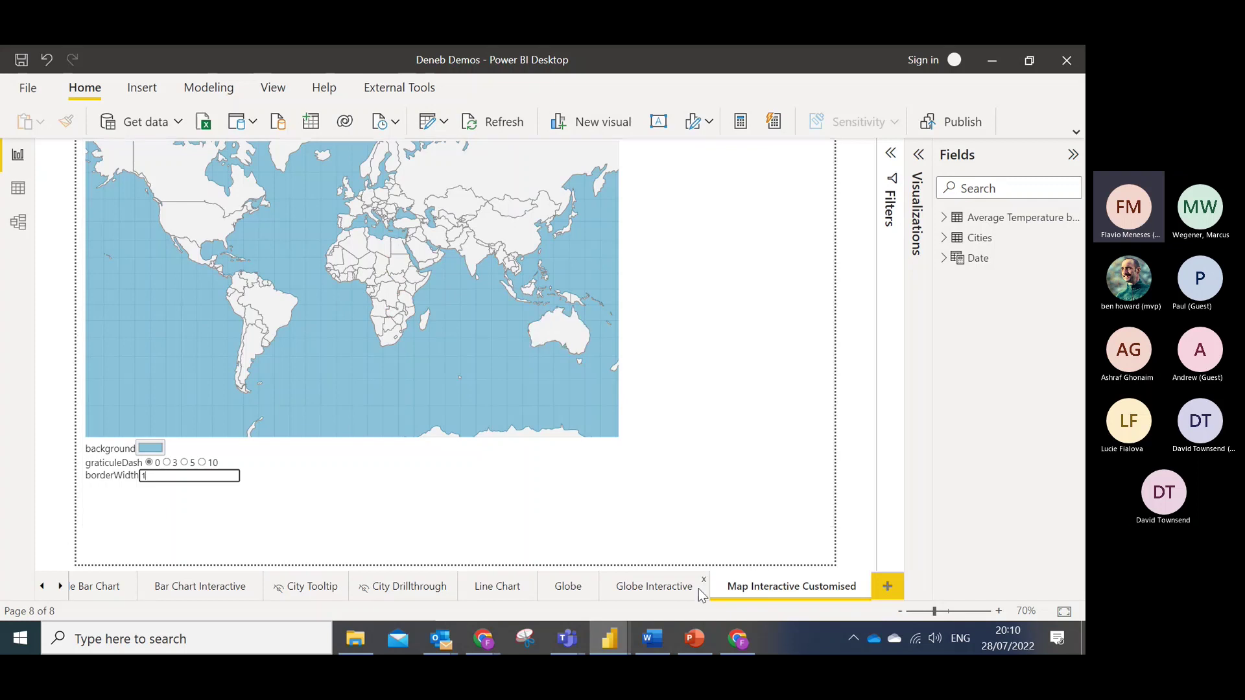
Show the Deneb Examples library slide in PowerPoint and switch to the Vega Editor window in Chrome.
{"action": "left_click", "coordinate": [694, 639]}
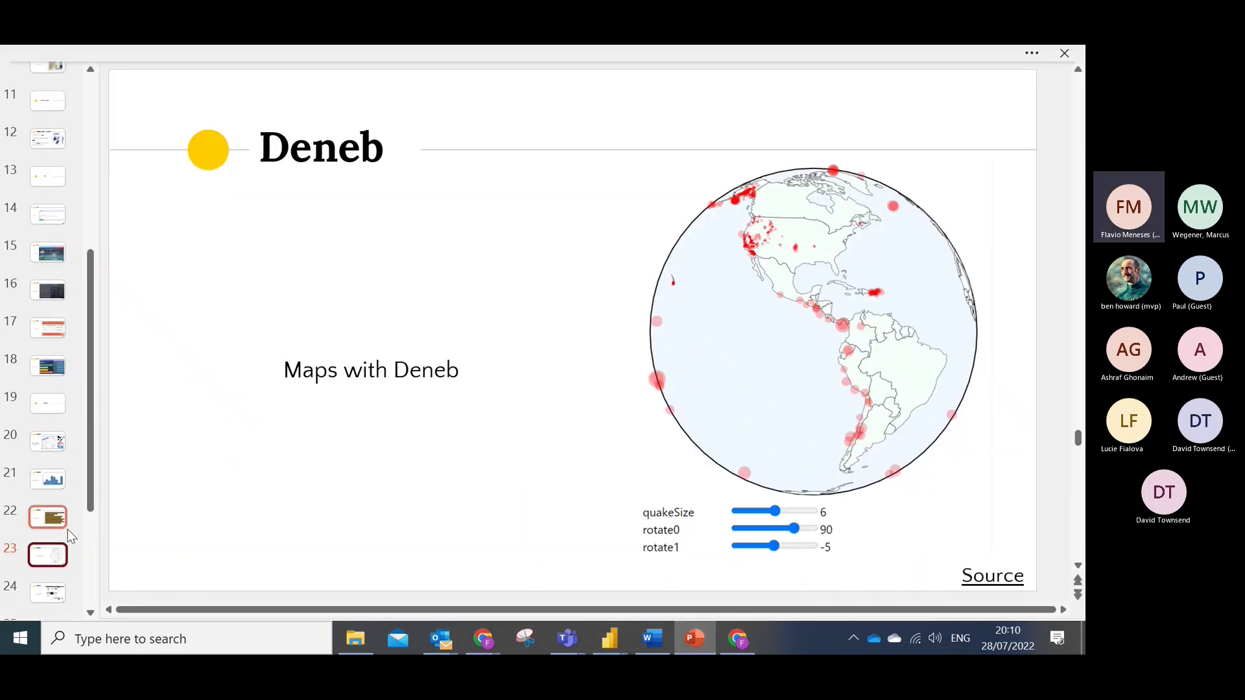
{"action": "left_click", "coordinate": [48, 587]}
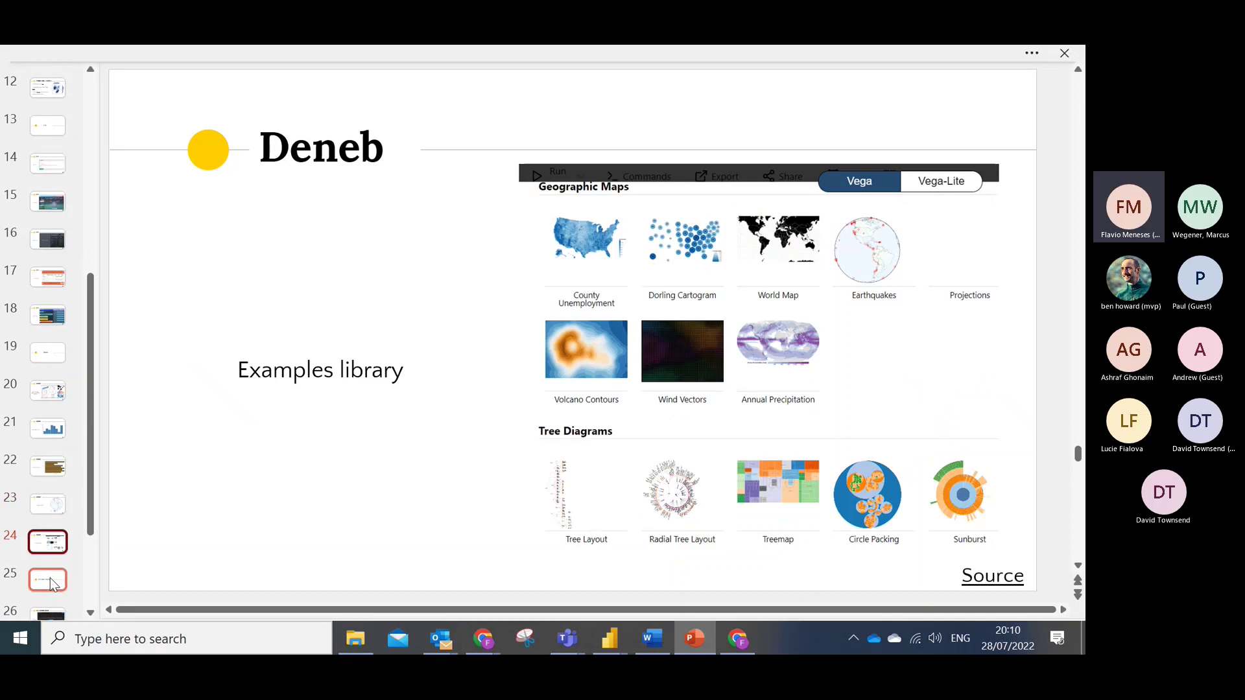
{"action": "mouse_move", "coordinate": [488, 641]}
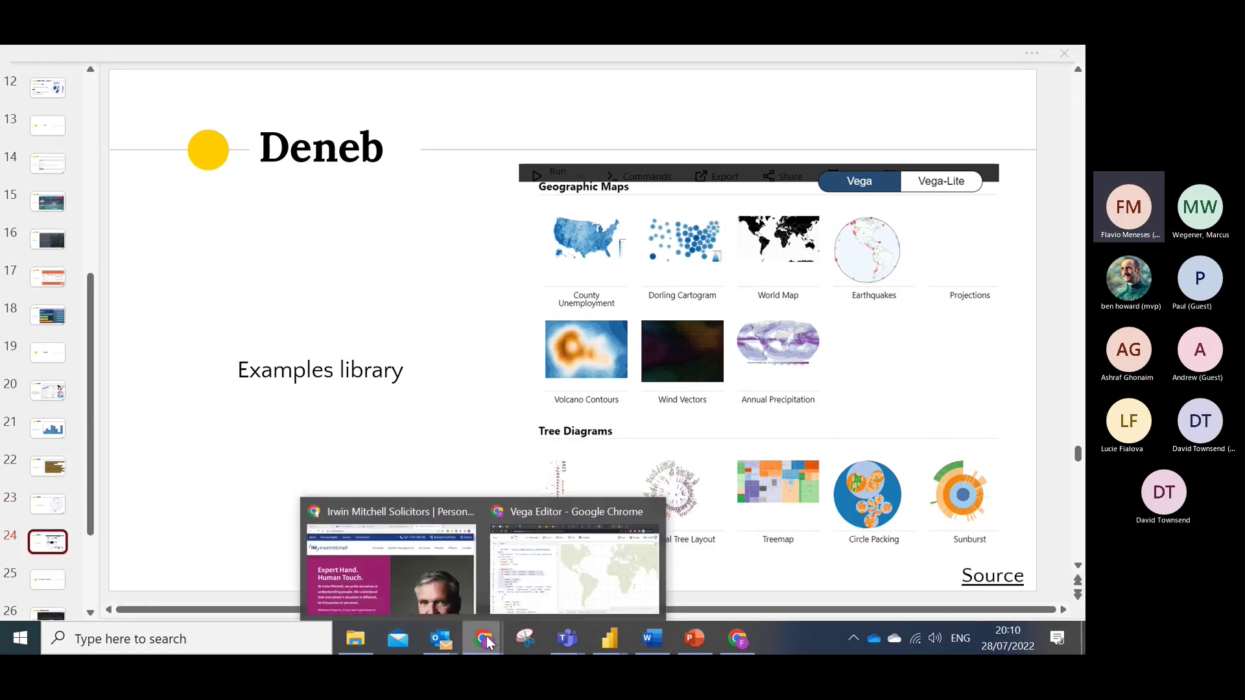
{"action": "left_click", "coordinate": [574, 565]}
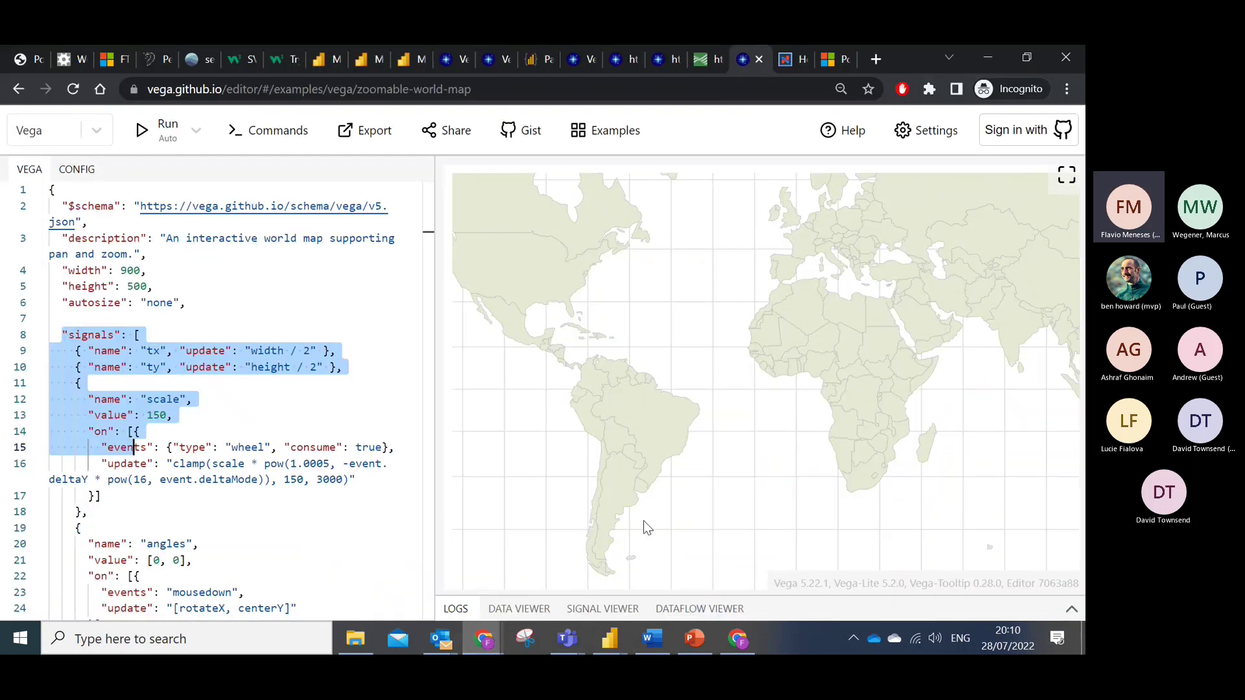
Browse the Vega example gallery down to Network Diagrams and open the Airport Connections example.
{"action": "left_click", "coordinate": [614, 132]}
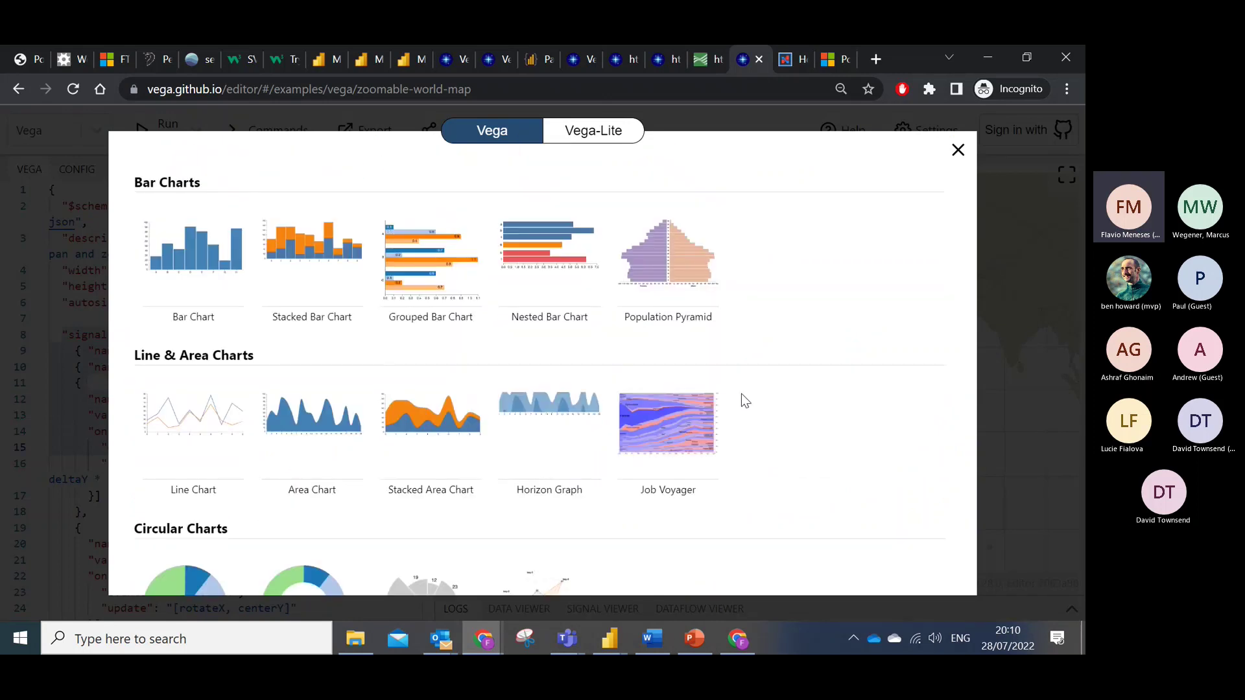
{"action": "scroll", "coordinate": [749, 386], "scroll_direction": "down", "scroll_amount": 10}
{"action": "scroll", "coordinate": [749, 392], "scroll_direction": "down", "scroll_amount": 10}
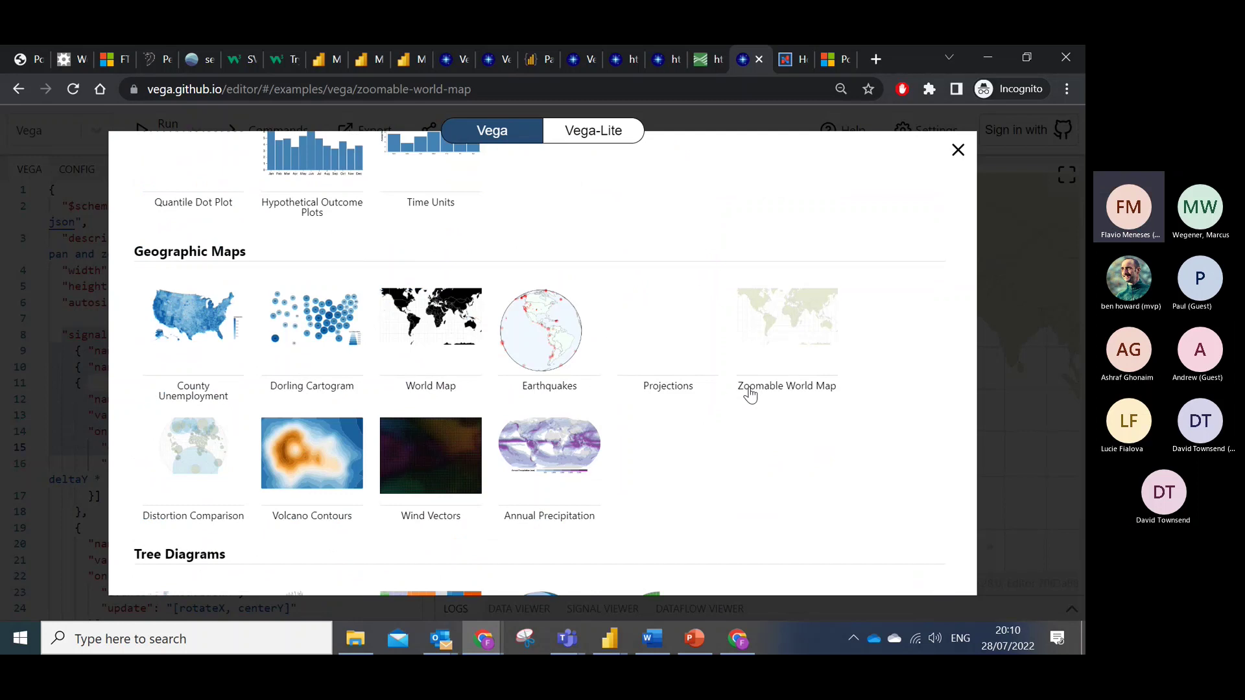
{"action": "scroll", "coordinate": [751, 399], "scroll_direction": "down", "scroll_amount": 5}
{"action": "scroll", "coordinate": [749, 402], "scroll_direction": "down", "scroll_amount": 3}
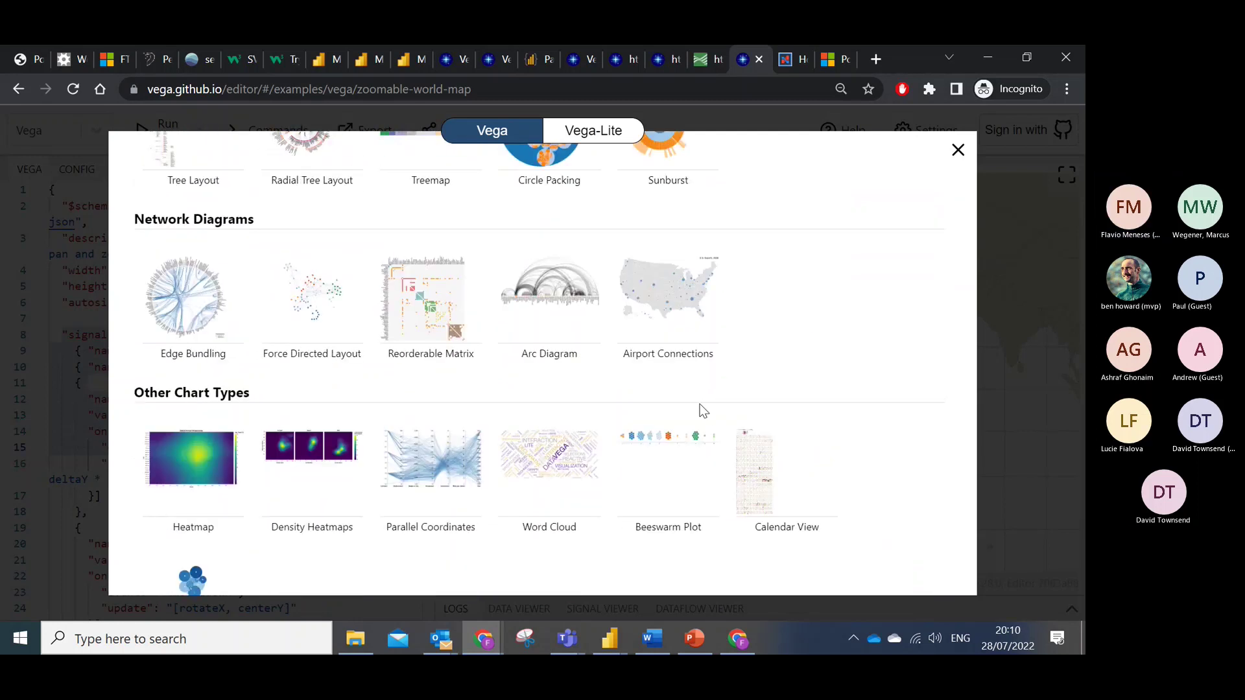
{"action": "left_click", "coordinate": [672, 298]}
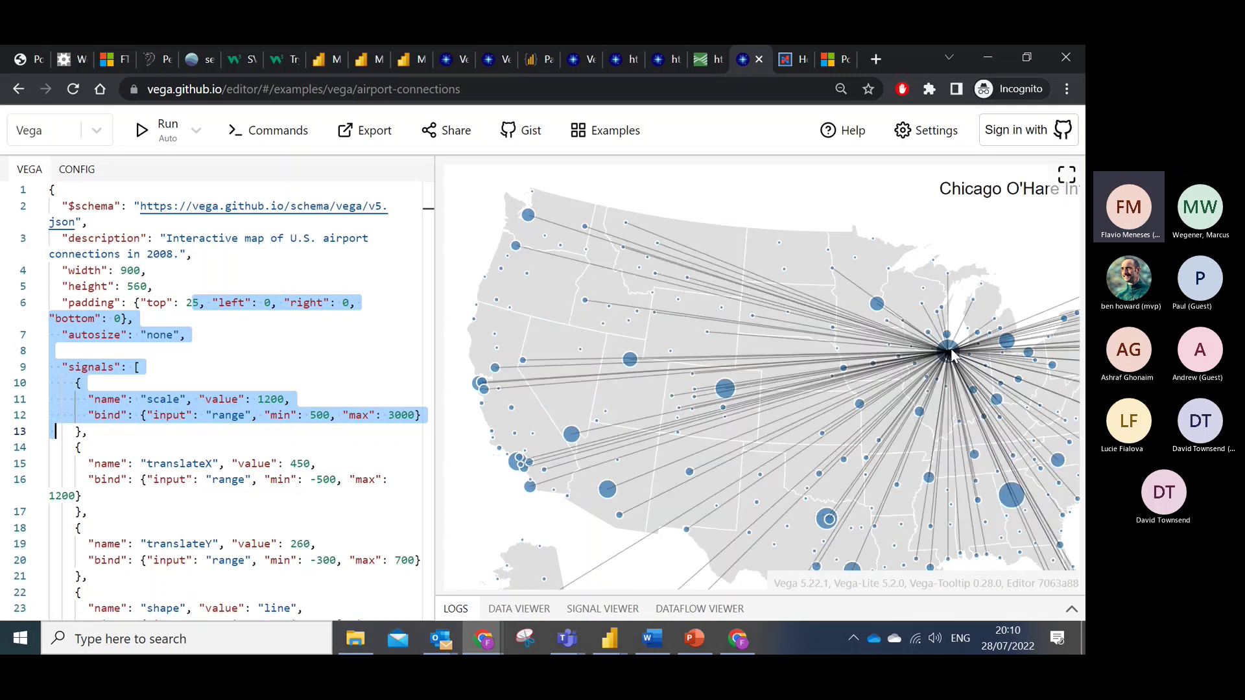
Open the Calendar View example from the gallery and look through its yearly S&P 500 calendars down to 2000.
{"action": "left_click", "coordinate": [615, 133]}
{"action": "scroll", "coordinate": [680, 421], "scroll_direction": "down", "scroll_amount": 5}
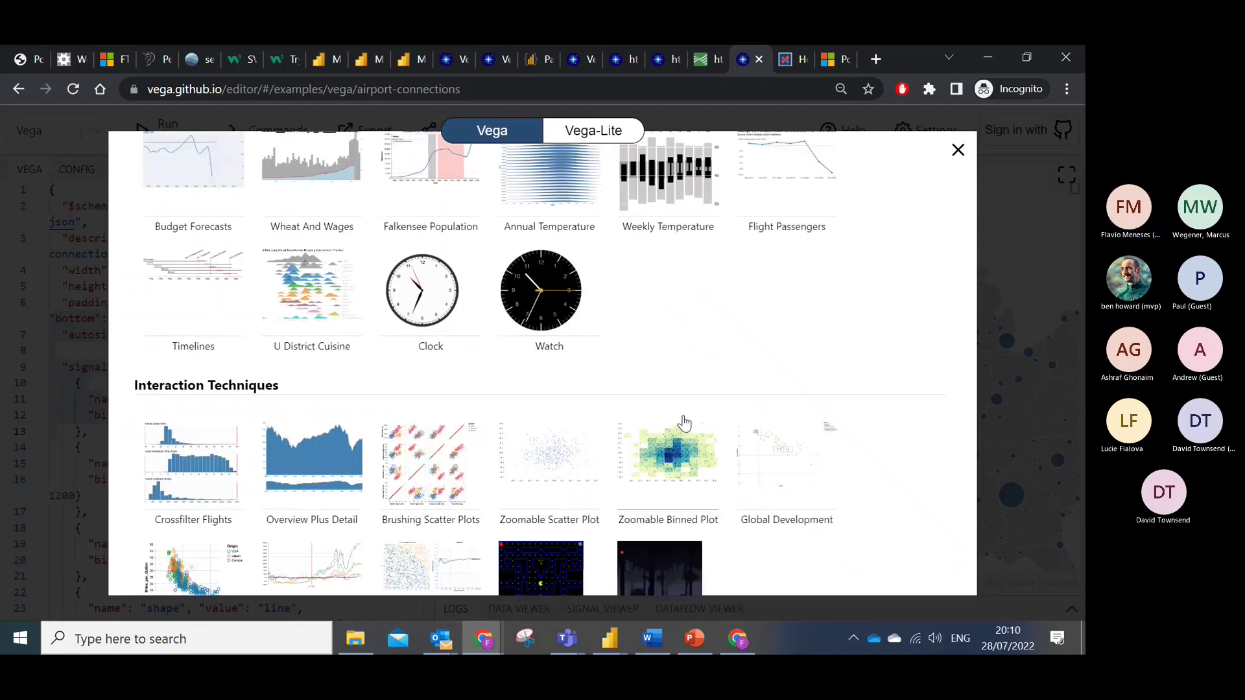
{"action": "scroll", "coordinate": [684, 415], "scroll_direction": "up", "scroll_amount": 4}
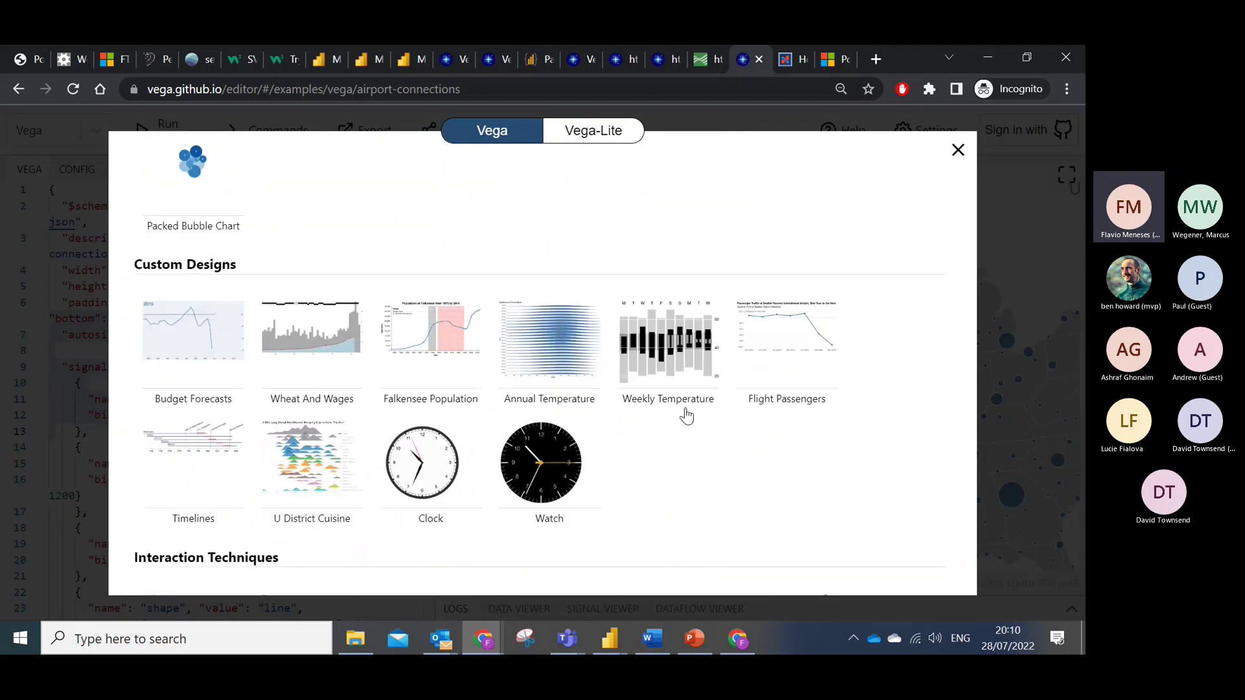
{"action": "scroll", "coordinate": [684, 415], "scroll_direction": "down", "scroll_amount": 3}
{"action": "scroll", "coordinate": [686, 418], "scroll_direction": "up", "scroll_amount": 7}
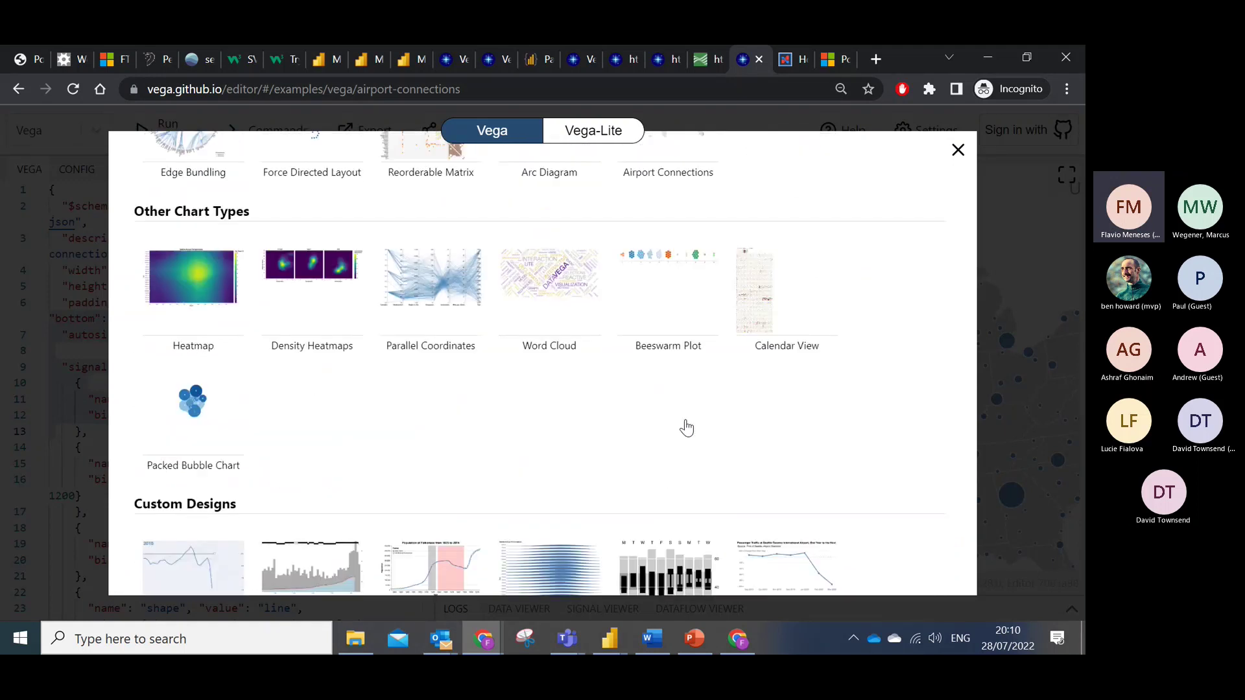
{"action": "left_click", "coordinate": [754, 412]}
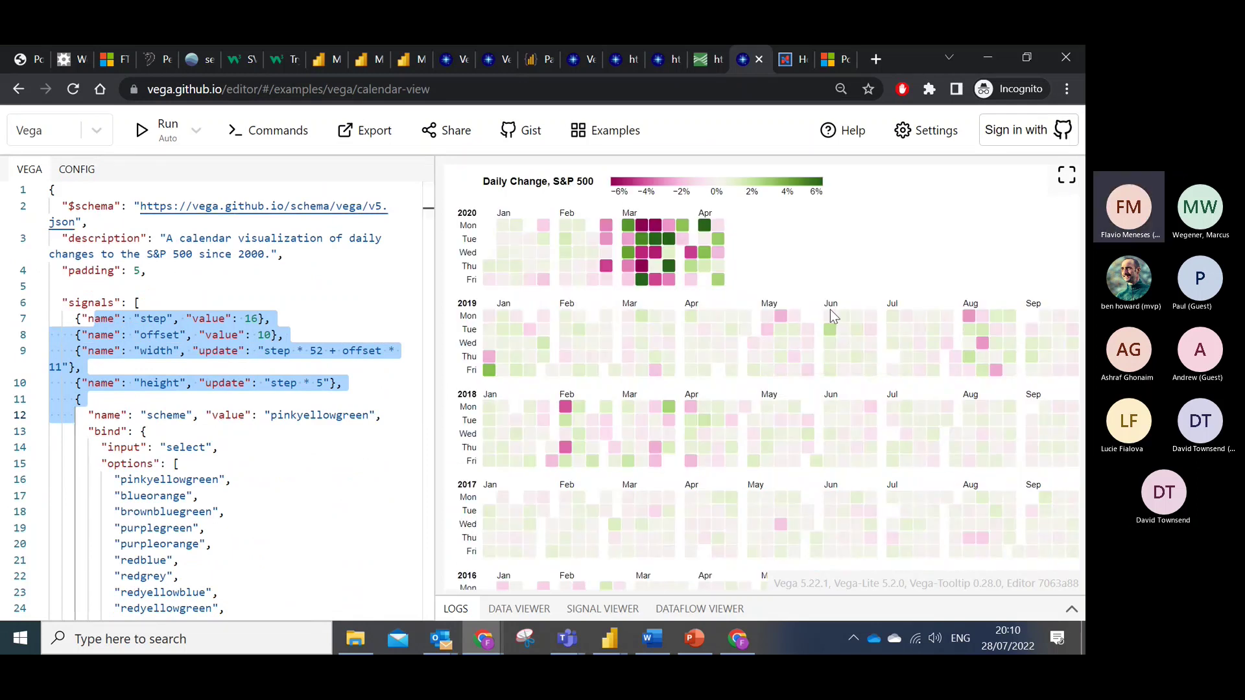
{"action": "scroll", "coordinate": [832, 316], "scroll_direction": "down", "scroll_amount": 1}
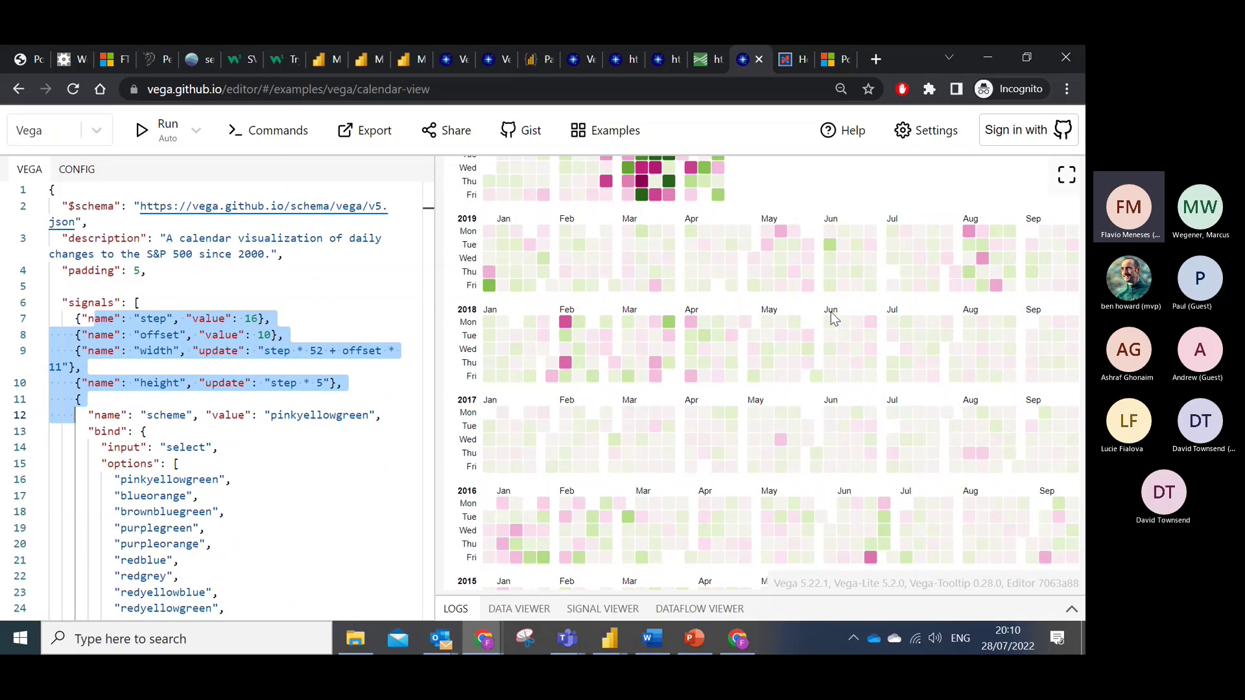
{"action": "scroll", "coordinate": [831, 313], "scroll_direction": "down", "scroll_amount": 1}
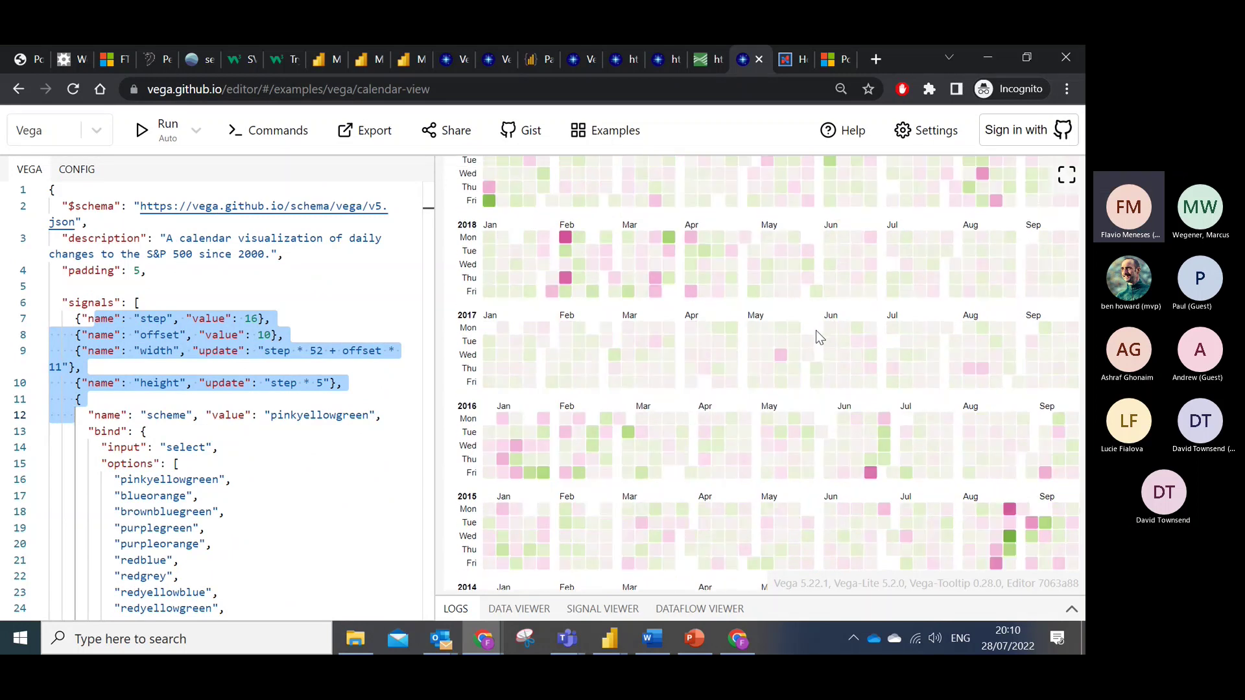
{"action": "scroll", "coordinate": [752, 331], "scroll_direction": "down", "scroll_amount": 6}
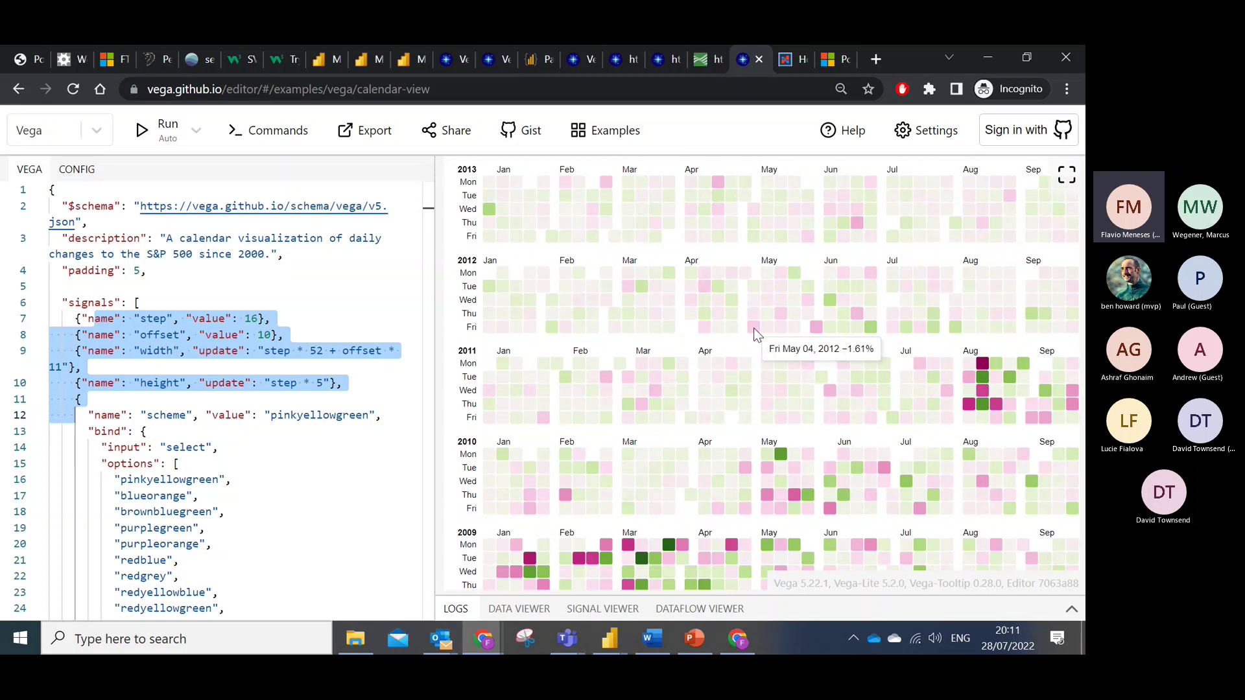
{"action": "scroll", "coordinate": [759, 324], "scroll_direction": "down", "scroll_amount": 10}
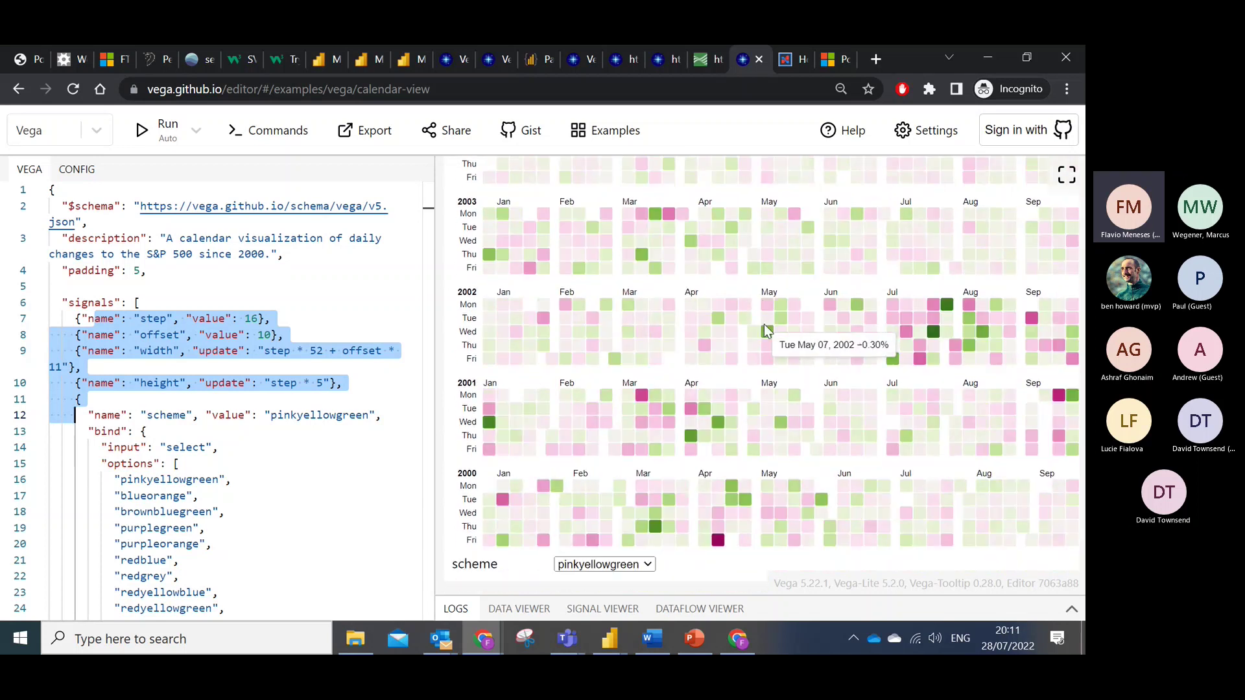
{"action": "scroll", "coordinate": [764, 325], "scroll_direction": "up", "scroll_amount": 11}
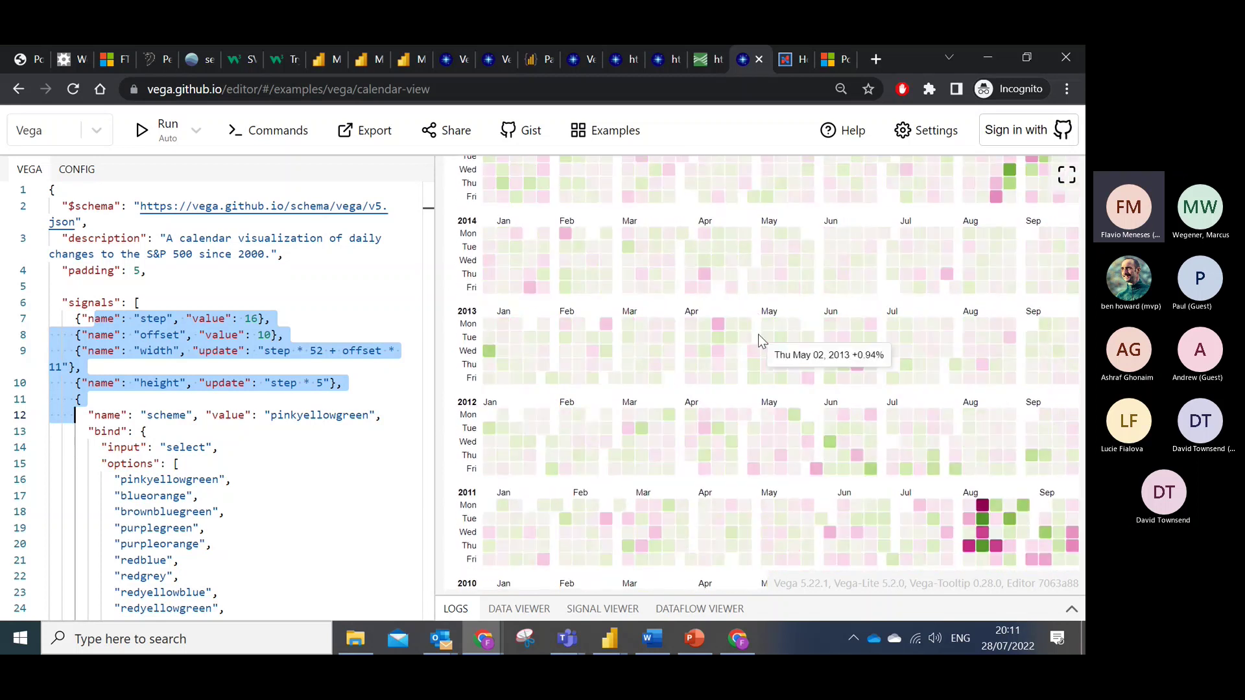
{"action": "scroll", "coordinate": [762, 340], "scroll_direction": "up", "scroll_amount": 3}
Open the Pacman example from the gallery's Interaction Techniques section.
{"action": "left_click", "coordinate": [605, 130]}
{"action": "scroll", "coordinate": [658, 263], "scroll_direction": "down", "scroll_amount": 5}
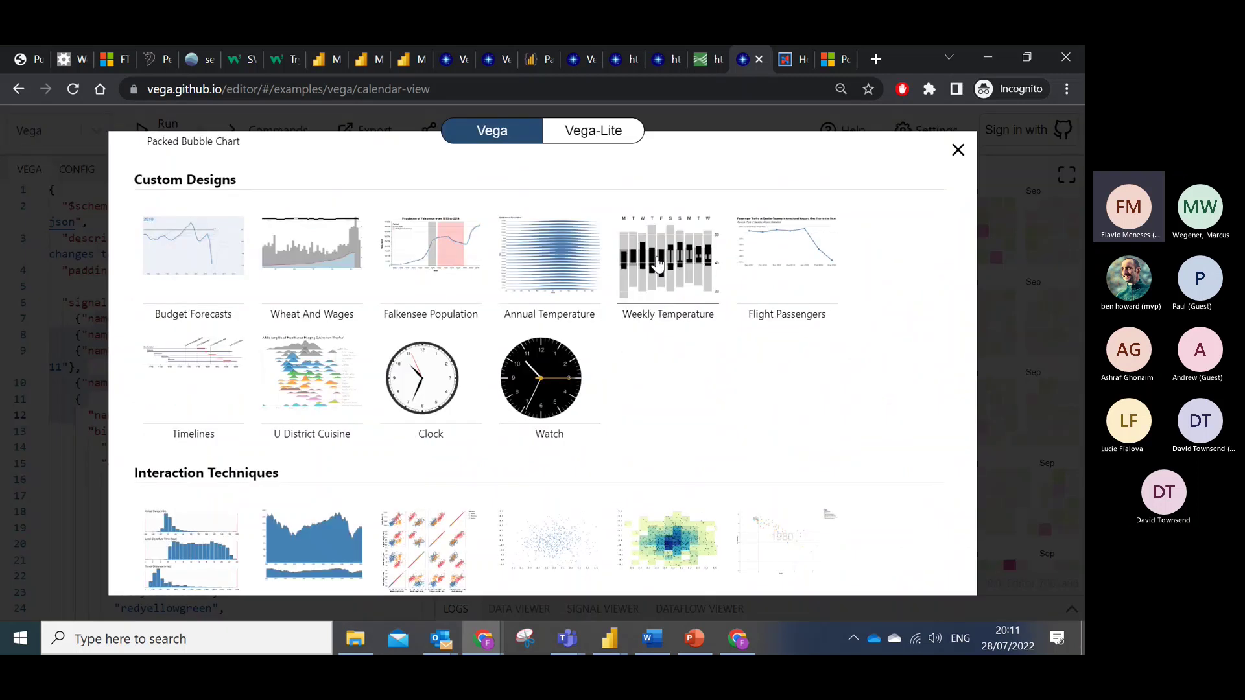
{"action": "scroll", "coordinate": [658, 263], "scroll_direction": "down", "scroll_amount": 3}
{"action": "left_click", "coordinate": [563, 526]}
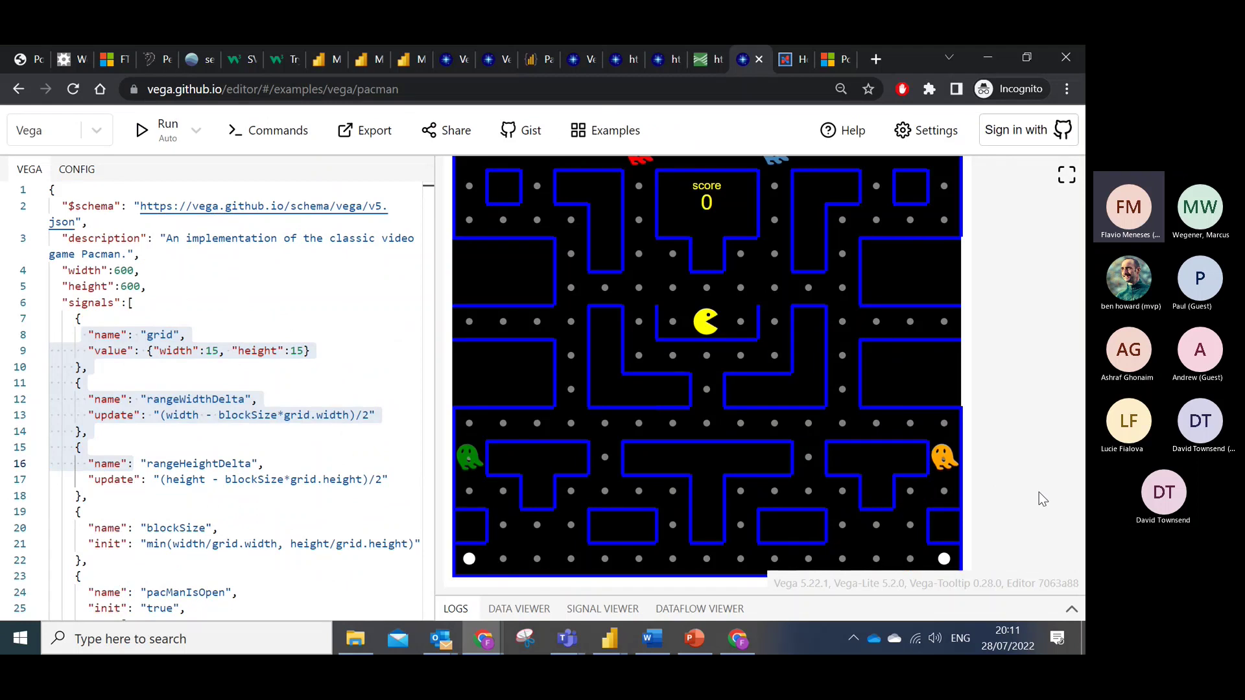
Play the Pacman game by steering Pacman up out of the central pen and right through the maze.
{"action": "key", "text": "Right"}
{"action": "key", "text": "Up"}
{"action": "key", "text": "Right"}
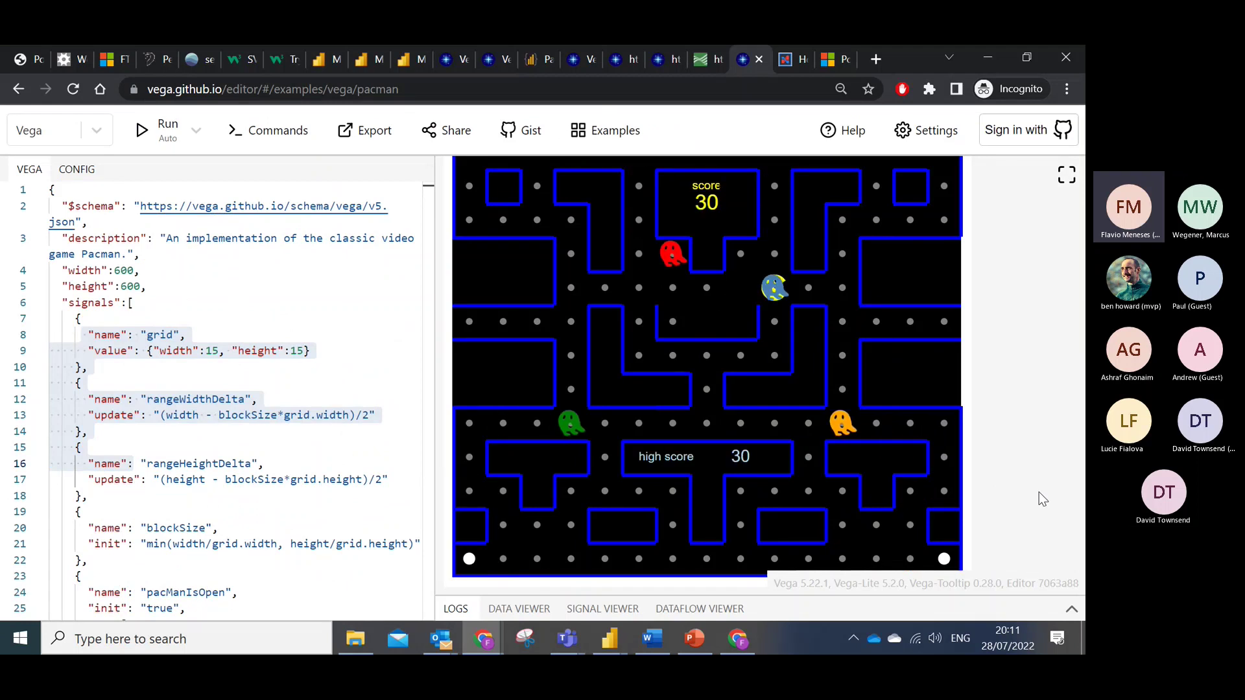
{"action": "key", "text": "Right"}
{"action": "key", "text": "Up"}
{"action": "key", "text": "Right"}
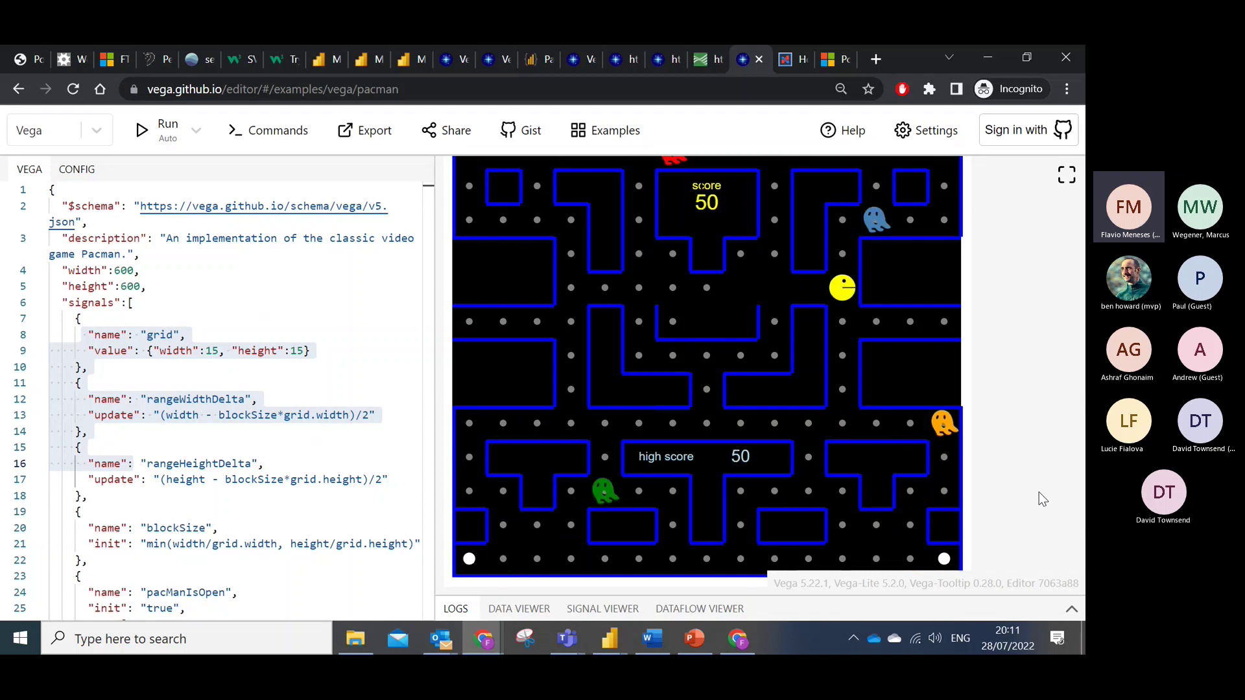
Continue the Pacman game, steering Pacman down, up and left through the maze.
{"action": "key", "text": "Down"}
{"action": "key", "text": "Up"}
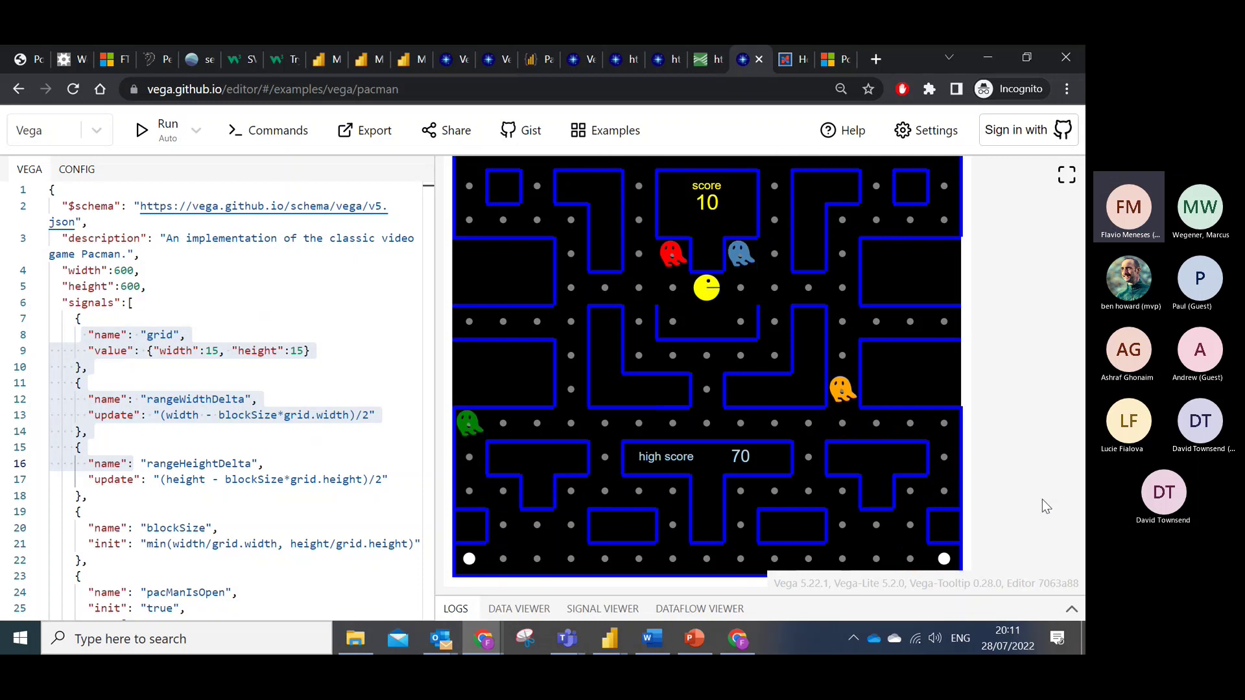
{"action": "key", "text": "Left"}
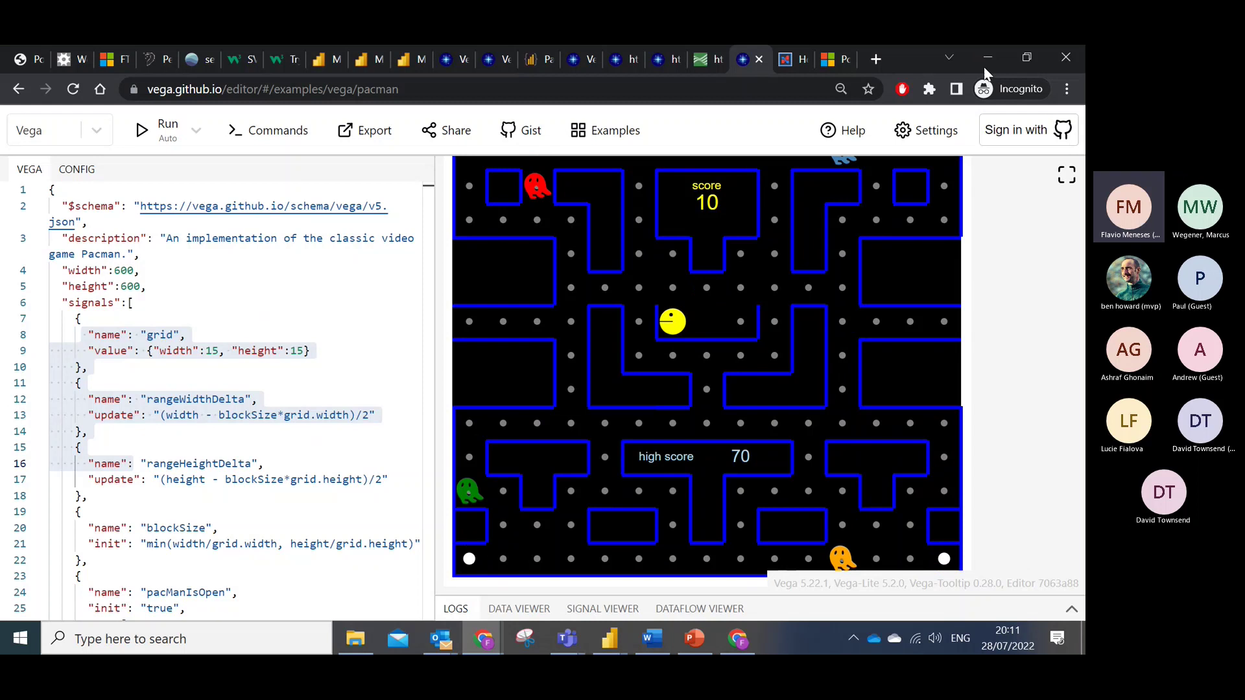
Switch to the PowerPoint presentation and show the MS Charticulator section slide, followed by the MS Charticulator 101 slide.
{"action": "left_click", "coordinate": [985, 60]}
{"action": "left_click", "coordinate": [42, 579]}
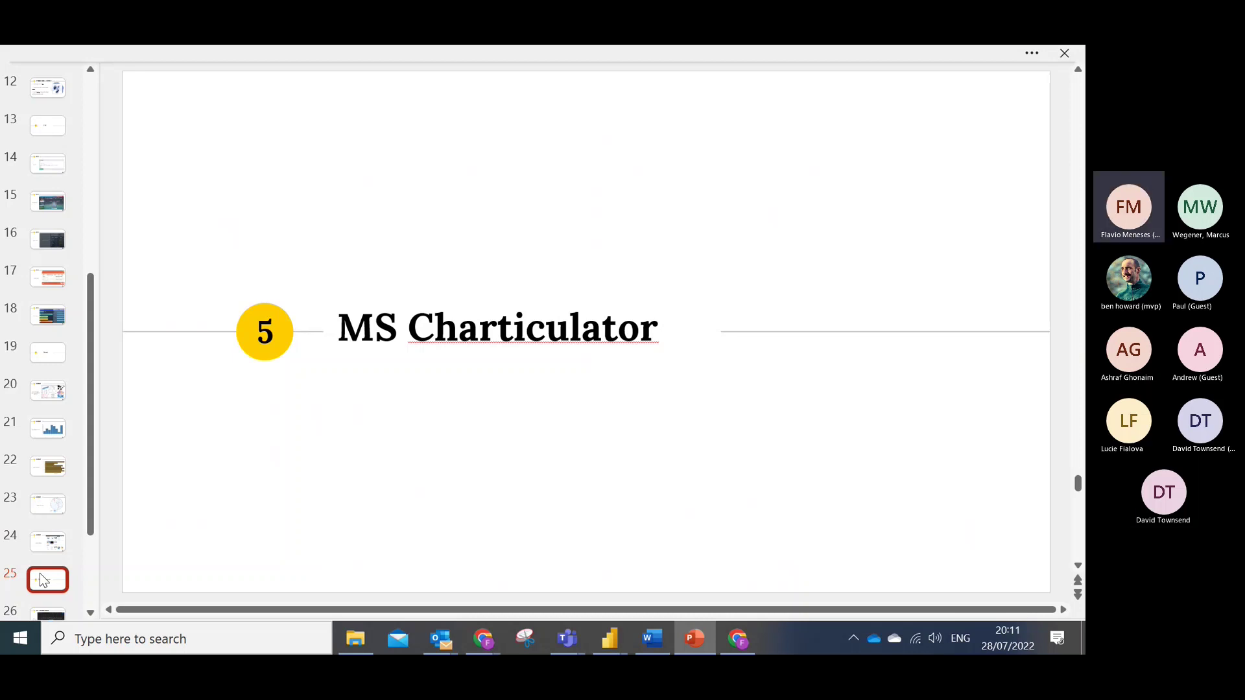
{"action": "scroll", "coordinate": [45, 539], "scroll_direction": "down", "scroll_amount": 1}
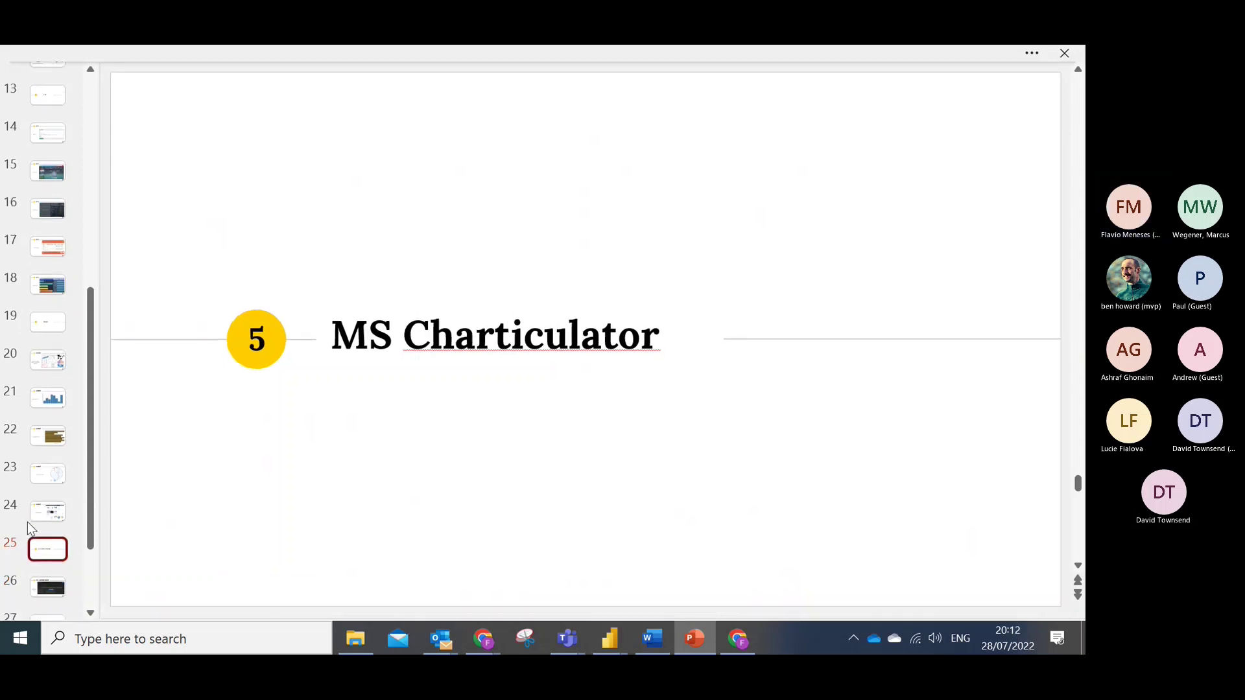
{"action": "left_click", "coordinate": [47, 556]}
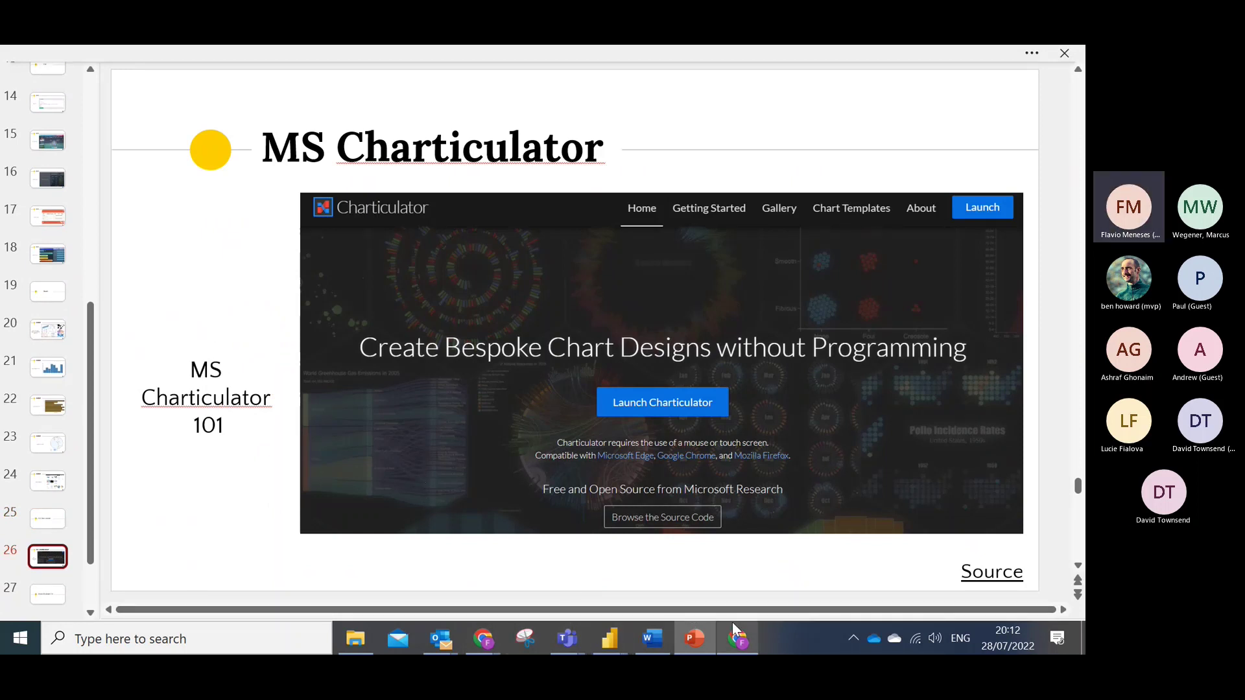
Switch to the Charticulator website in Chrome, open its Gallery and look over the first rows of chart examples.
{"action": "mouse_move", "coordinate": [483, 638]}
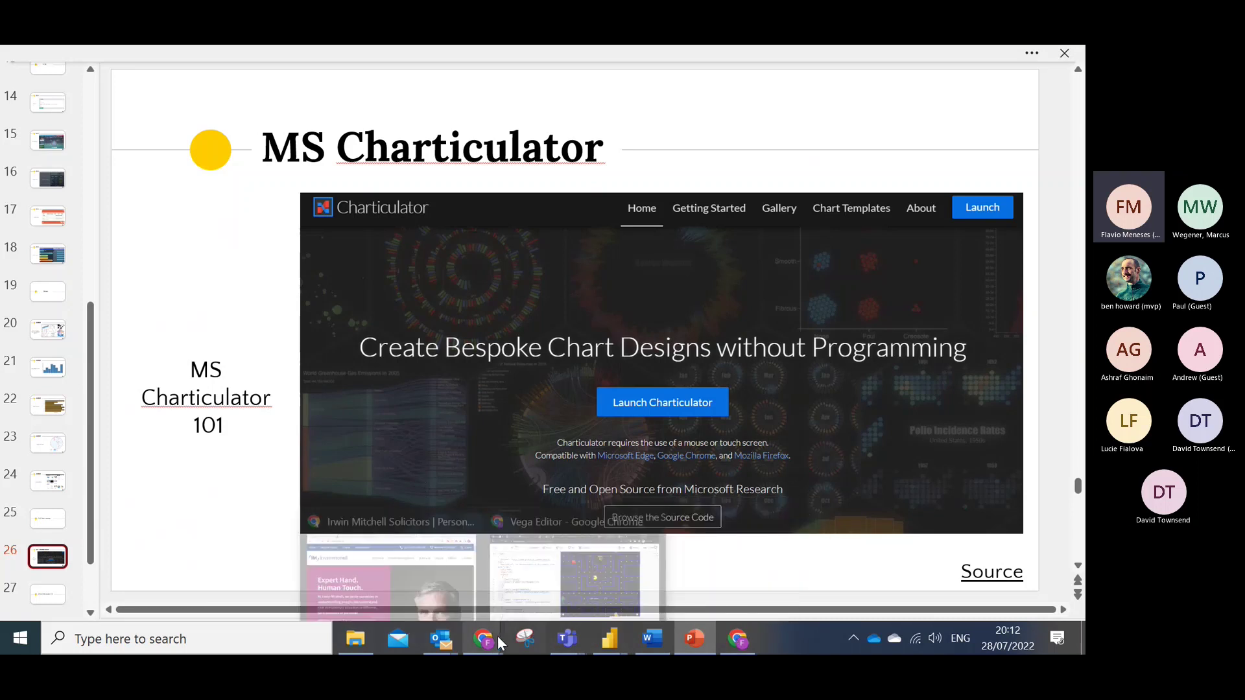
{"action": "left_click", "coordinate": [575, 578]}
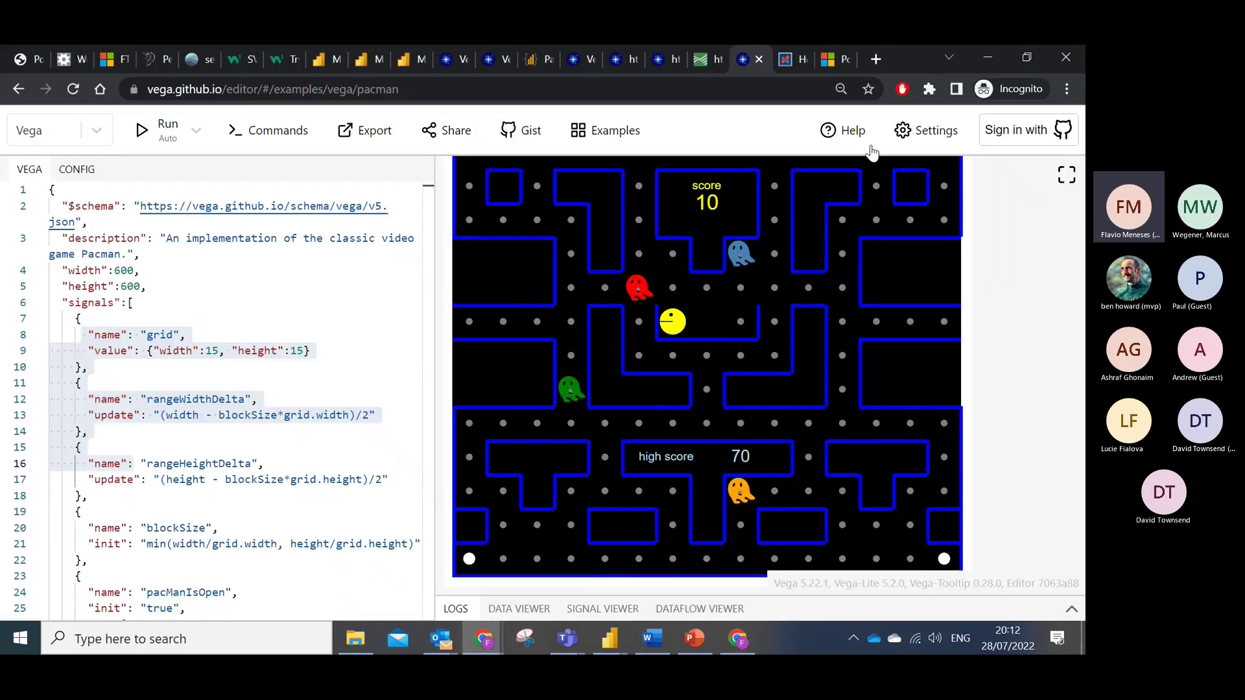
{"action": "left_click", "coordinate": [783, 60]}
{"action": "left_click", "coordinate": [696, 131]}
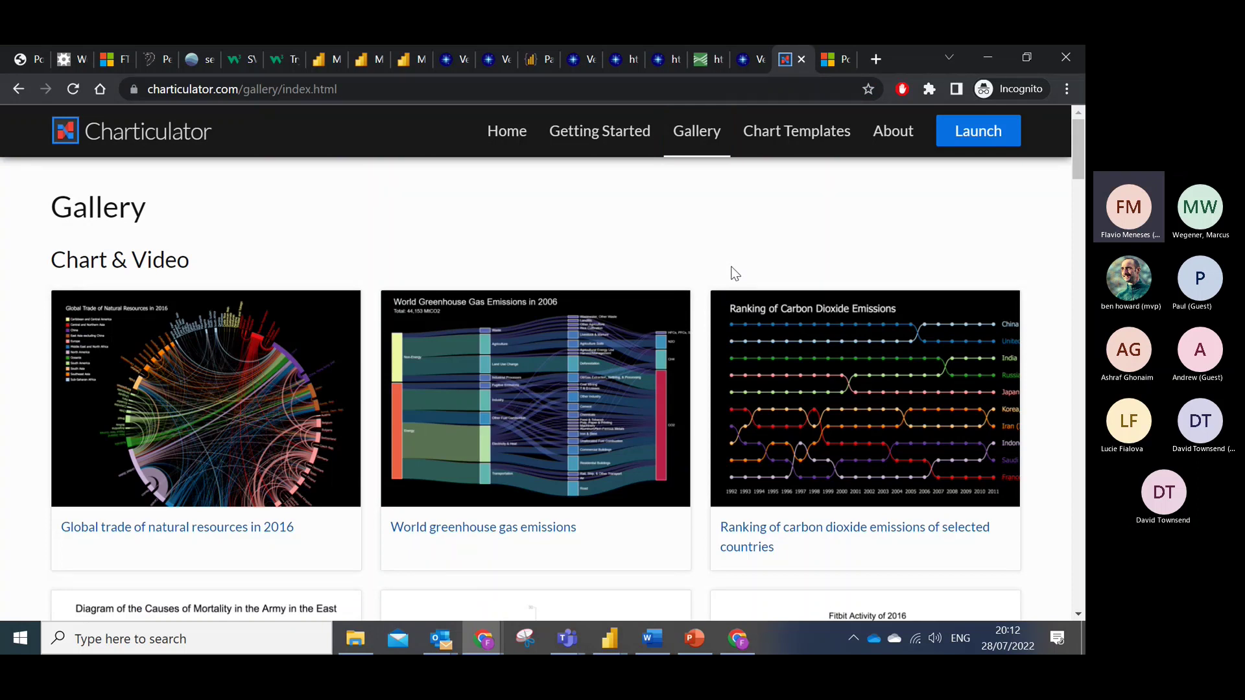
{"action": "scroll", "coordinate": [735, 272], "scroll_direction": "down", "scroll_amount": 3}
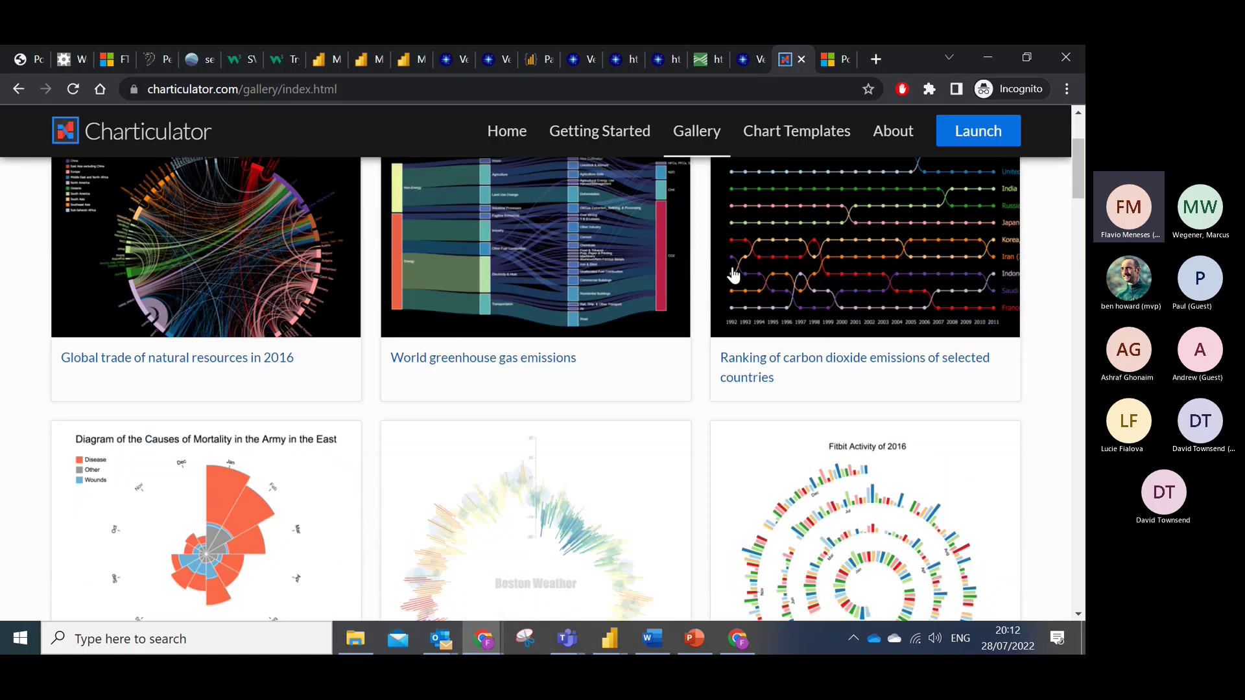
{"action": "scroll", "coordinate": [1060, 371], "scroll_direction": "down", "scroll_amount": 3}
{"action": "scroll", "coordinate": [1059, 370], "scroll_direction": "up", "scroll_amount": 6}
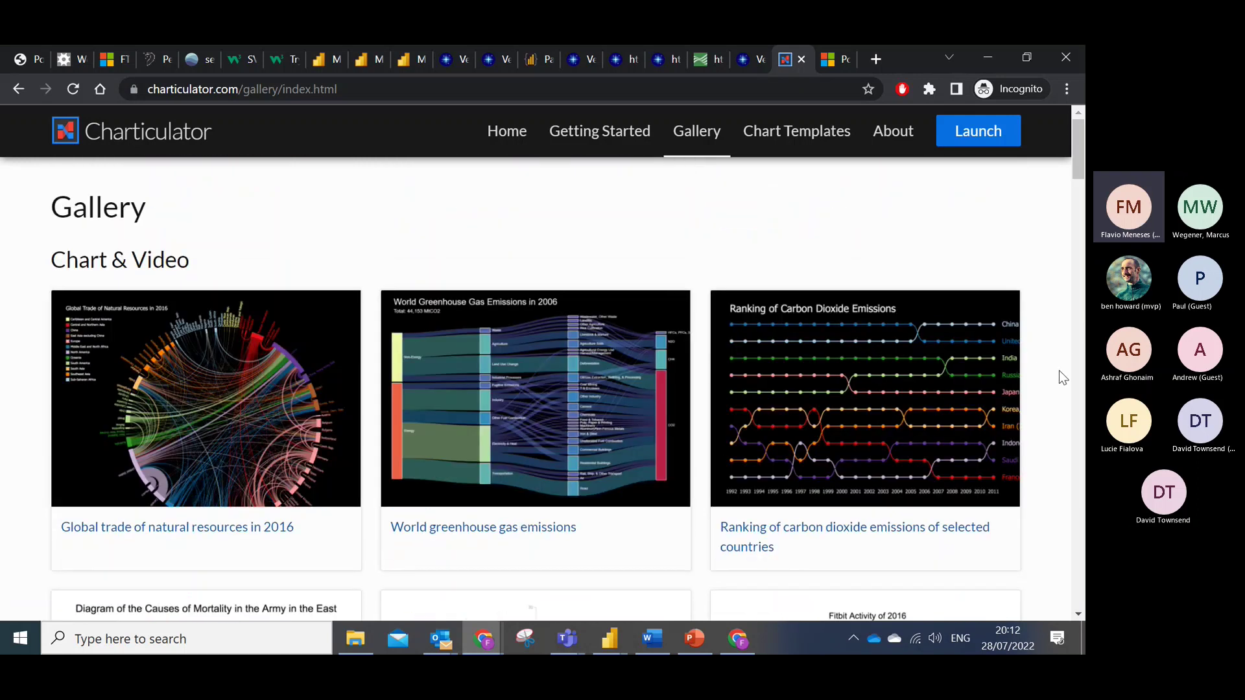
Open the ranking of carbon dioxide emissions example and look through its chart and Creation Process video.
{"action": "left_click", "coordinate": [903, 410]}
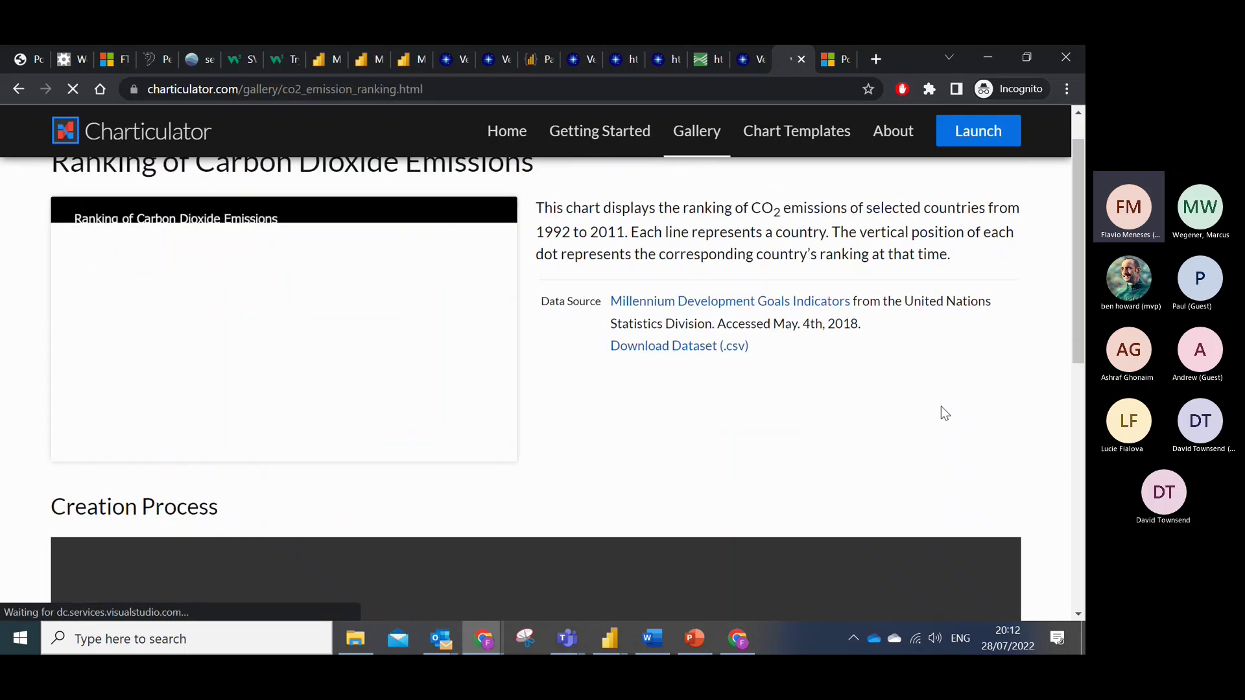
{"action": "scroll", "coordinate": [959, 402], "scroll_direction": "down", "scroll_amount": 3}
{"action": "scroll", "coordinate": [971, 336], "scroll_direction": "up", "scroll_amount": 2}
{"action": "scroll", "coordinate": [648, 454], "scroll_direction": "down", "scroll_amount": 2}
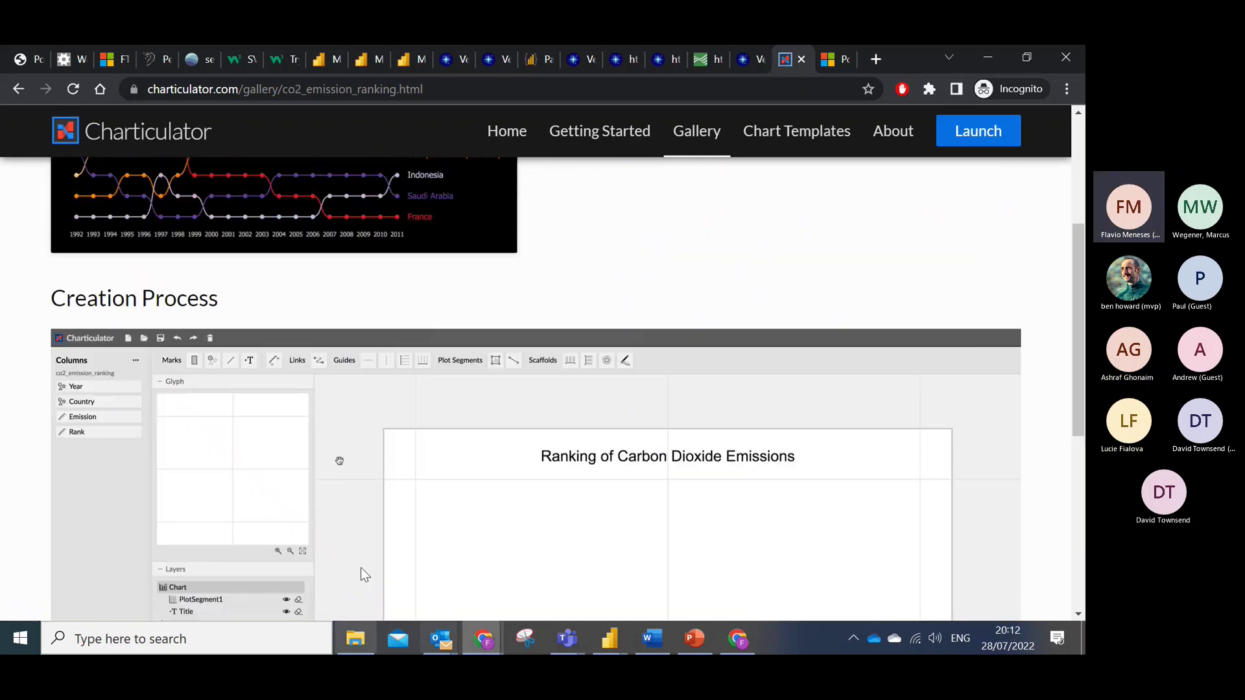
{"action": "scroll", "coordinate": [713, 427], "scroll_direction": "up", "scroll_amount": 4}
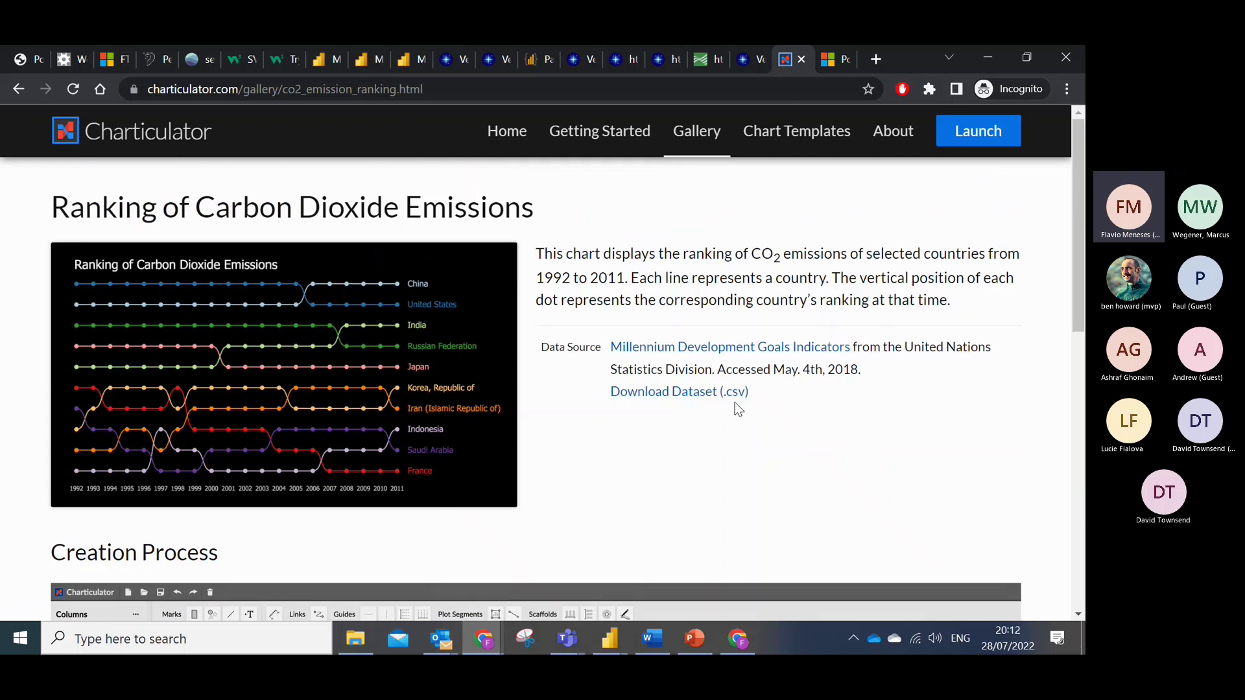
Return to the gallery and open the Global trade of natural resources in 2016 example to view its chord diagram.
{"action": "key", "text": "alt+Left"}
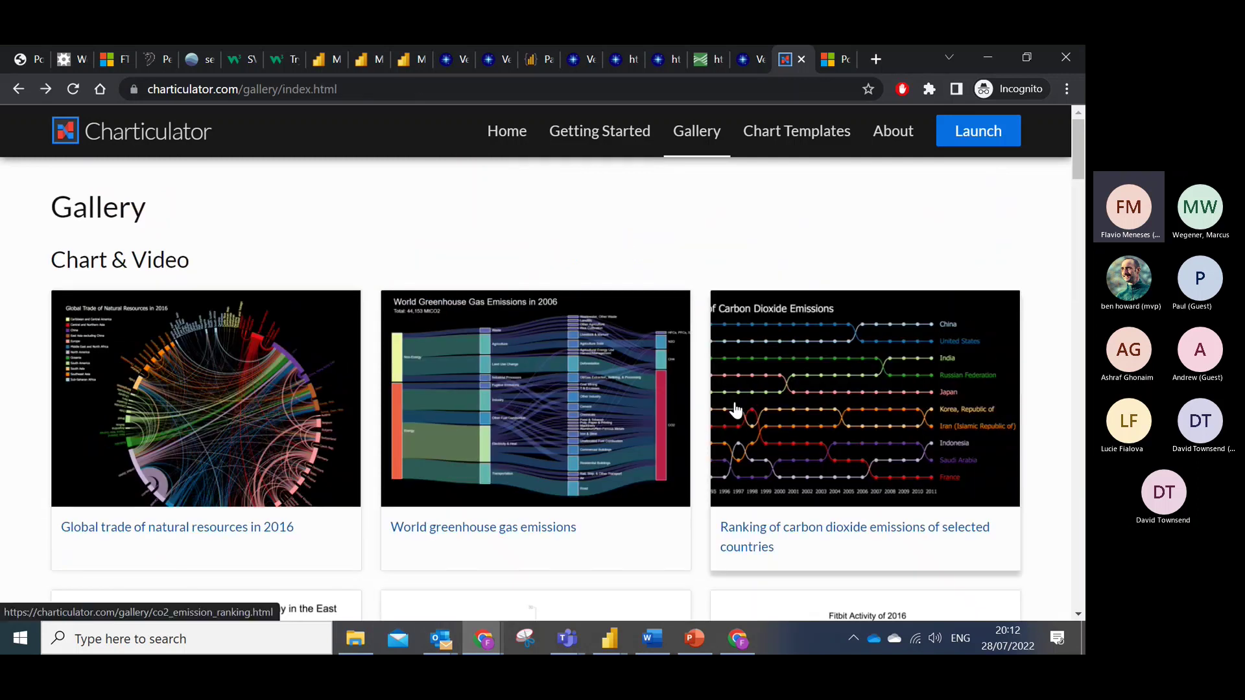
{"action": "left_click", "coordinate": [220, 413]}
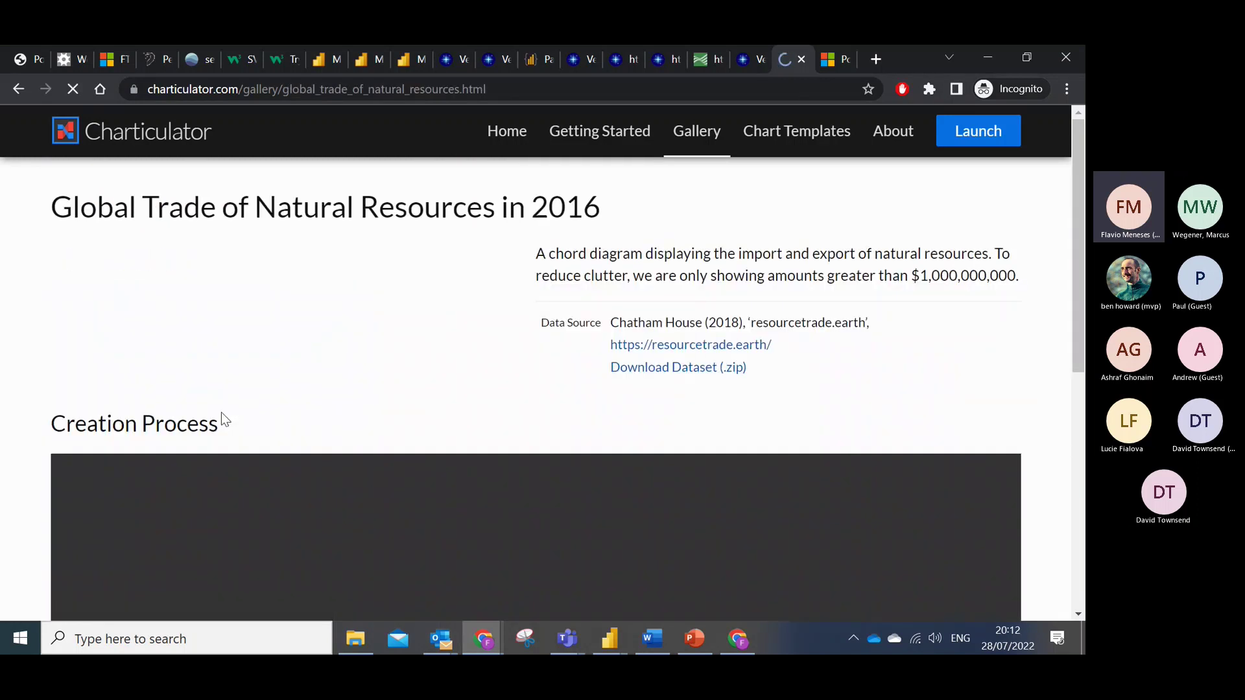
{"action": "scroll", "coordinate": [11, 400], "scroll_direction": "down", "scroll_amount": 3}
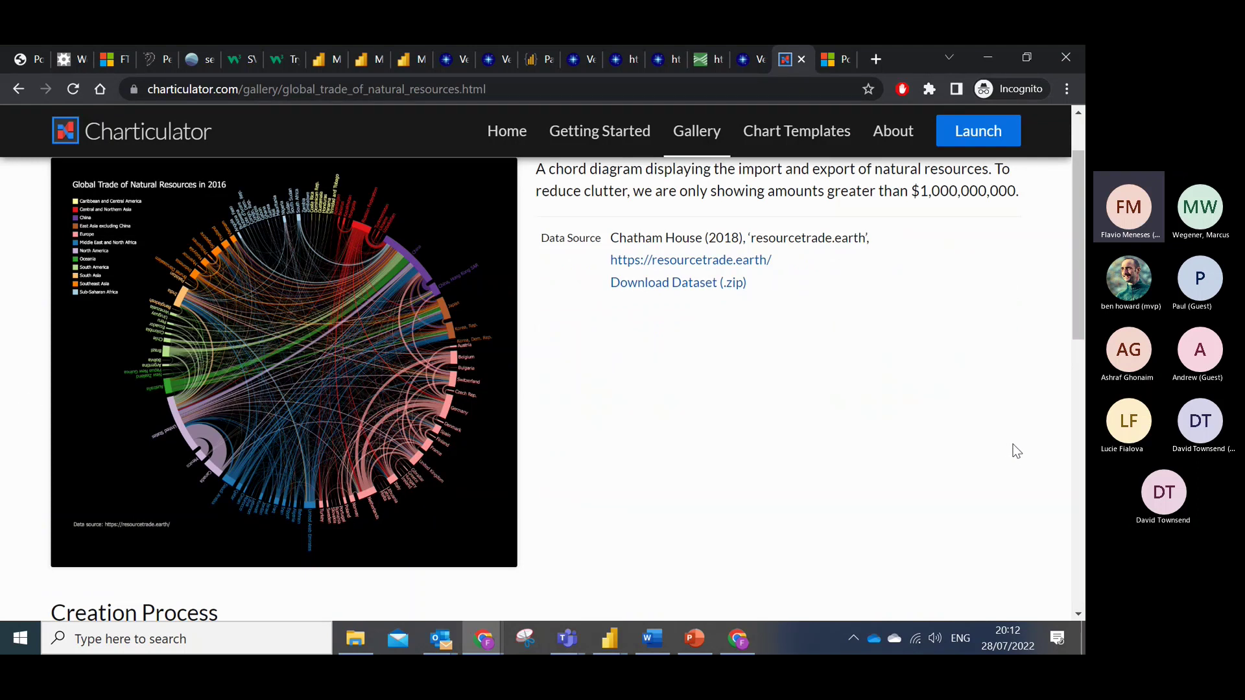
Return to the gallery and browse its examples down to the Caltrain schedule and Higher education v.s. obesity charts.
{"action": "key", "text": "alt+Left"}
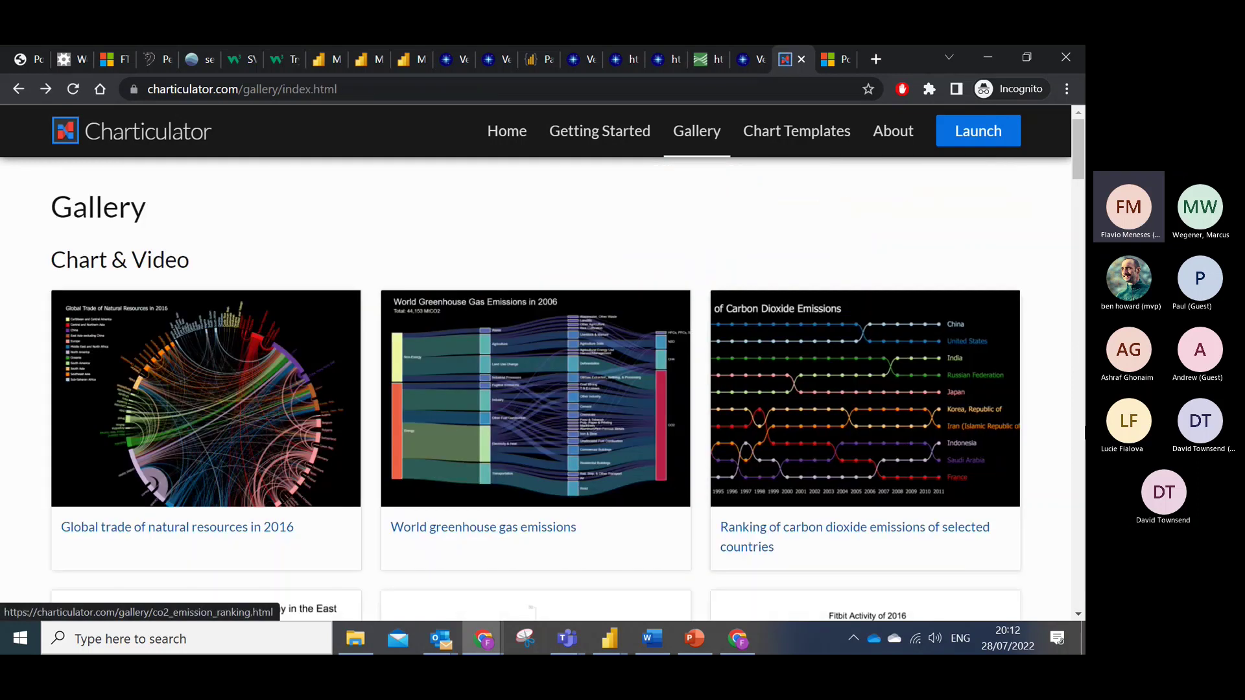
{"action": "scroll", "coordinate": [1005, 480], "scroll_direction": "down", "scroll_amount": 7}
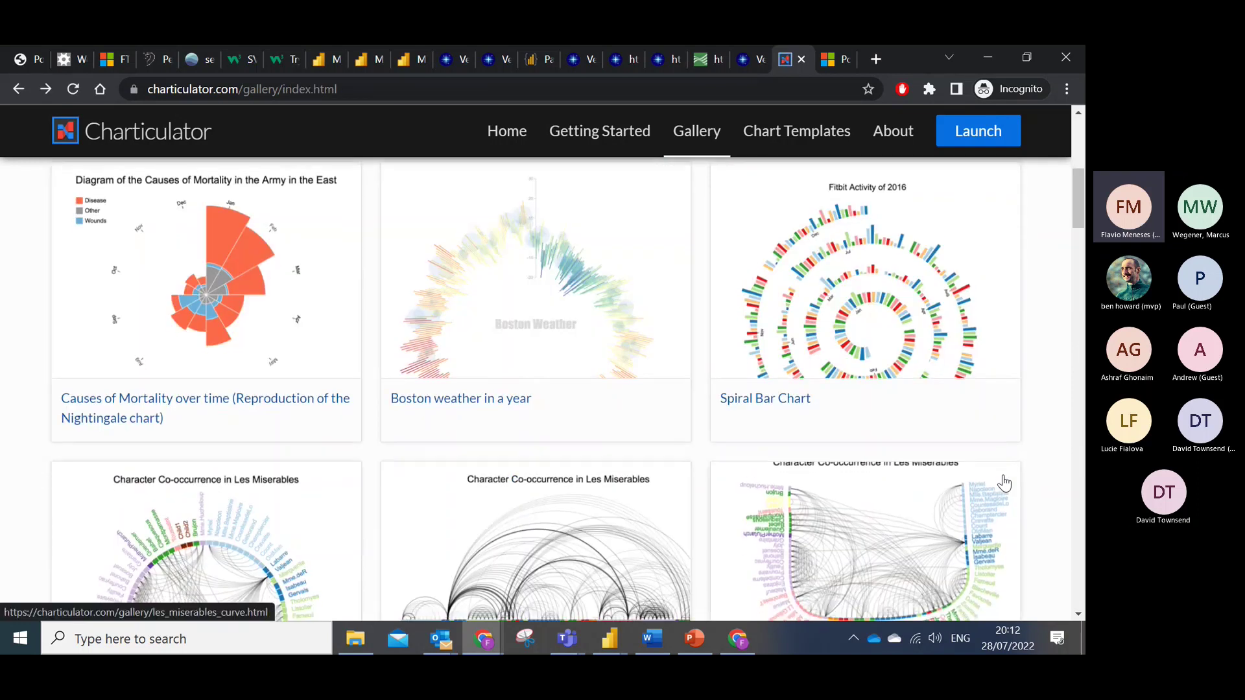
{"action": "scroll", "coordinate": [1004, 483], "scroll_direction": "down", "scroll_amount": 15}
{"action": "scroll", "coordinate": [1027, 461], "scroll_direction": "down", "scroll_amount": 5}
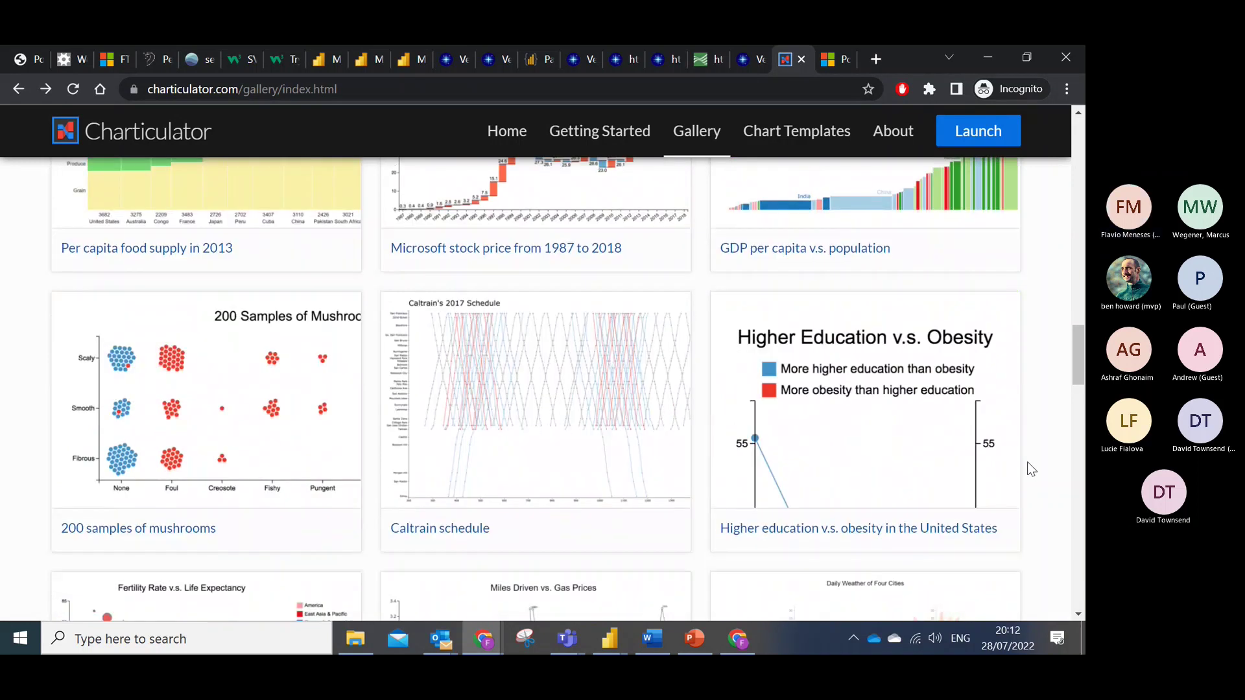
Switch back to the PowerPoint presentation and show the two Power BI visuals SDK slides and the closing Thanks slide.
{"action": "key", "text": "alt+Tab"}
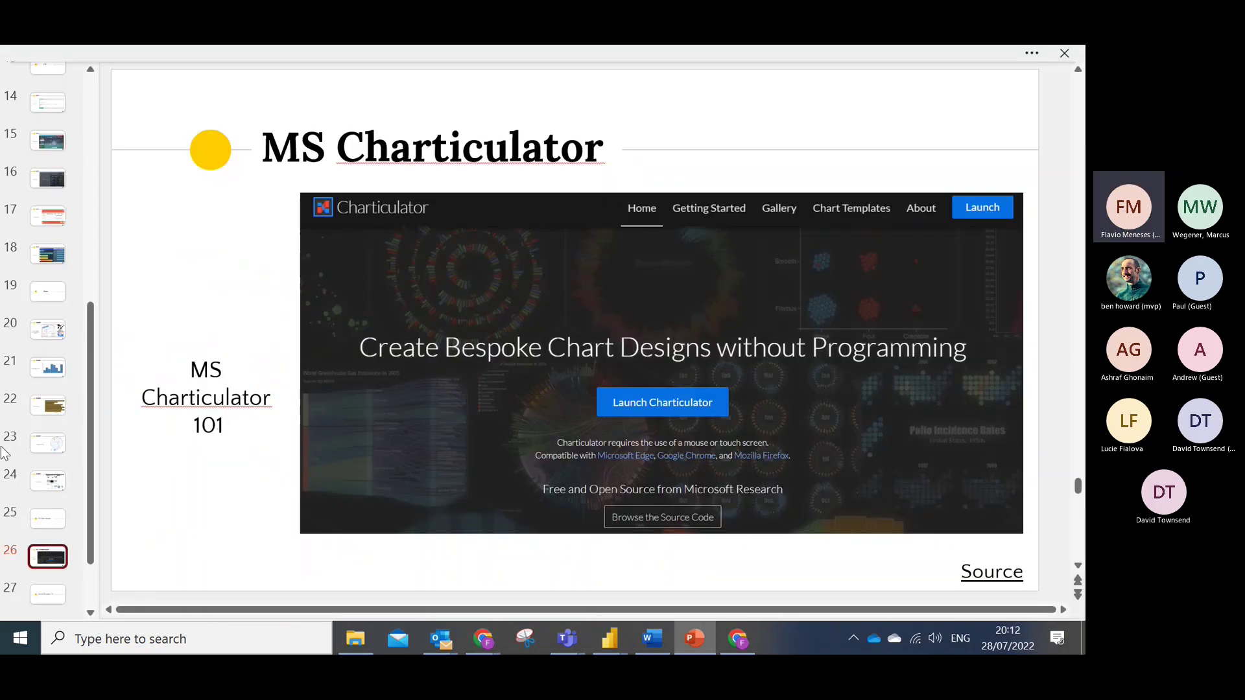
{"action": "left_click", "coordinate": [61, 572]}
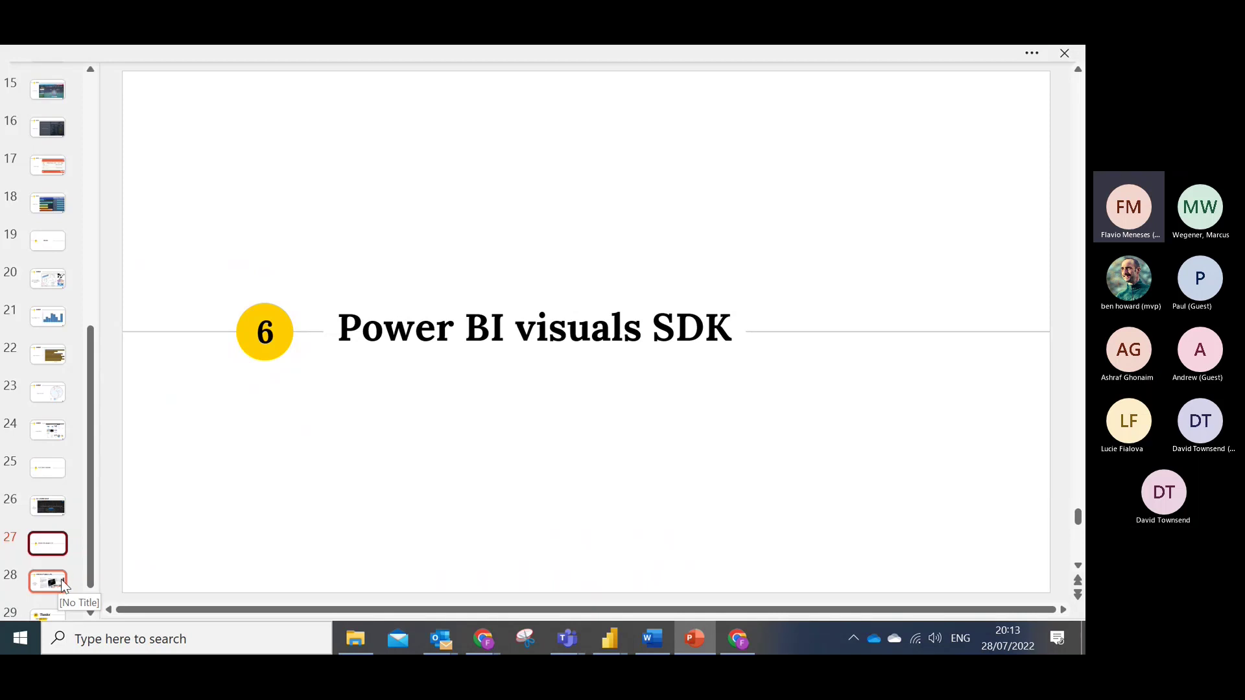
{"action": "left_click", "coordinate": [63, 585]}
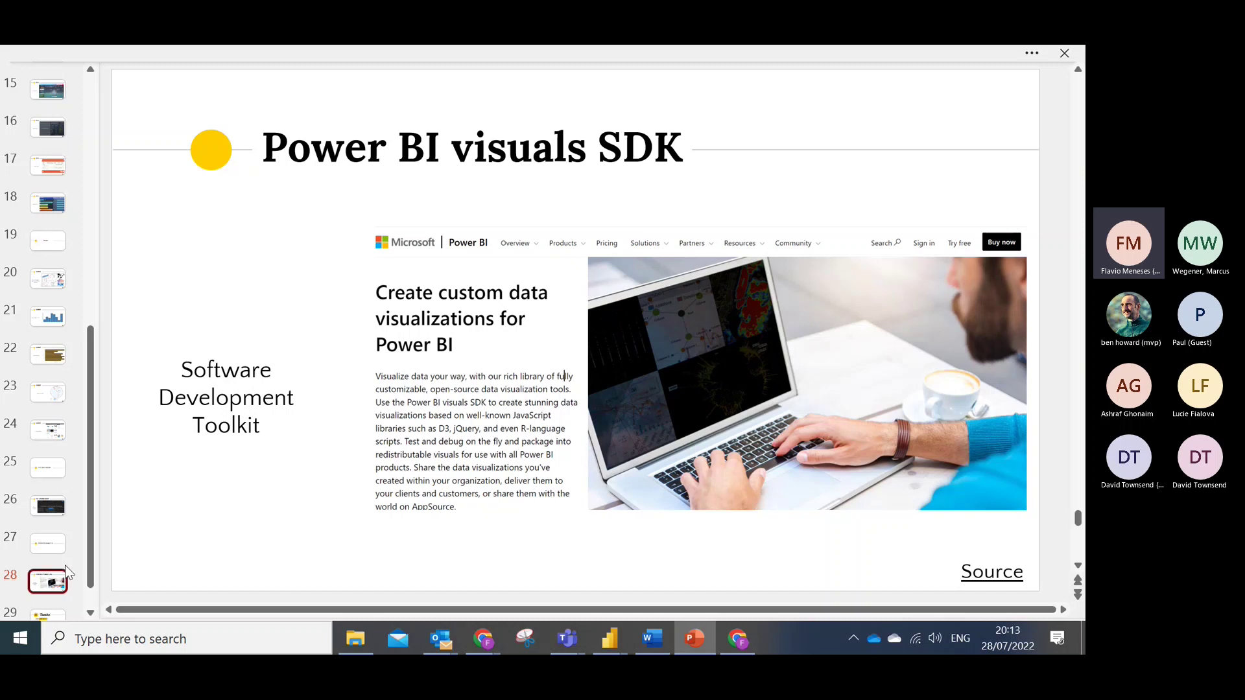
{"action": "scroll", "coordinate": [49, 590], "scroll_direction": "down", "scroll_amount": 1}
{"action": "mouse_move", "coordinate": [45, 593]}
{"action": "left_mouse_down"}
{"action": "mouse_move", "coordinate": [49, 567]}
{"action": "mouse_move", "coordinate": [49, 584]}
{"action": "left_mouse_up"}
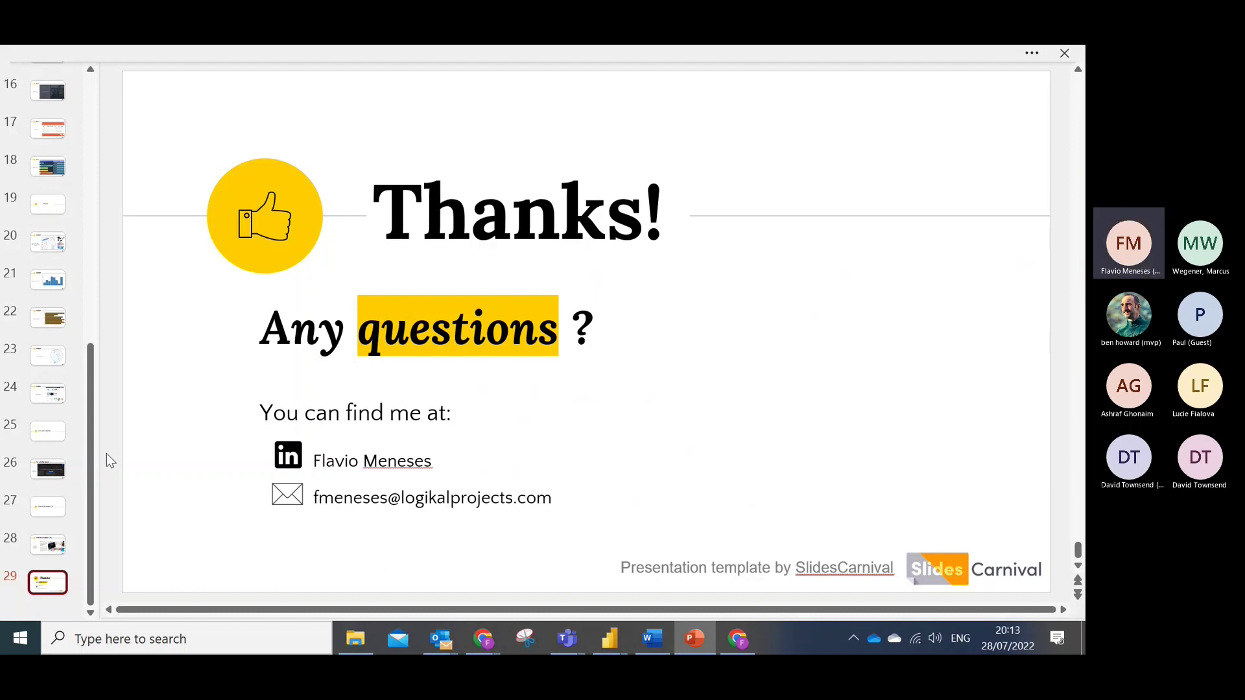
Go back through the Data visualisation principles slides, from the case study on slide 10 to Gather requirements on slide 5.
{"action": "scroll", "coordinate": [59, 485], "scroll_direction": "up", "scroll_amount": 5}
{"action": "scroll", "coordinate": [67, 454], "scroll_direction": "up", "scroll_amount": 5}
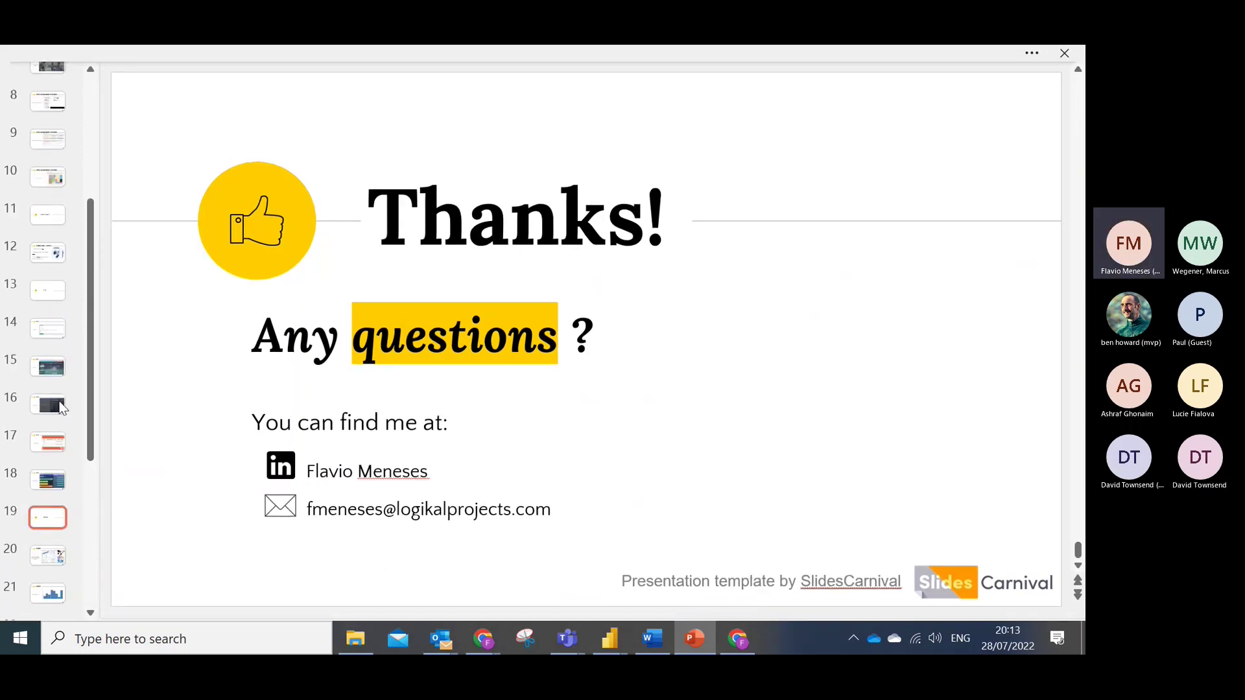
{"action": "left_click", "coordinate": [38, 302]}
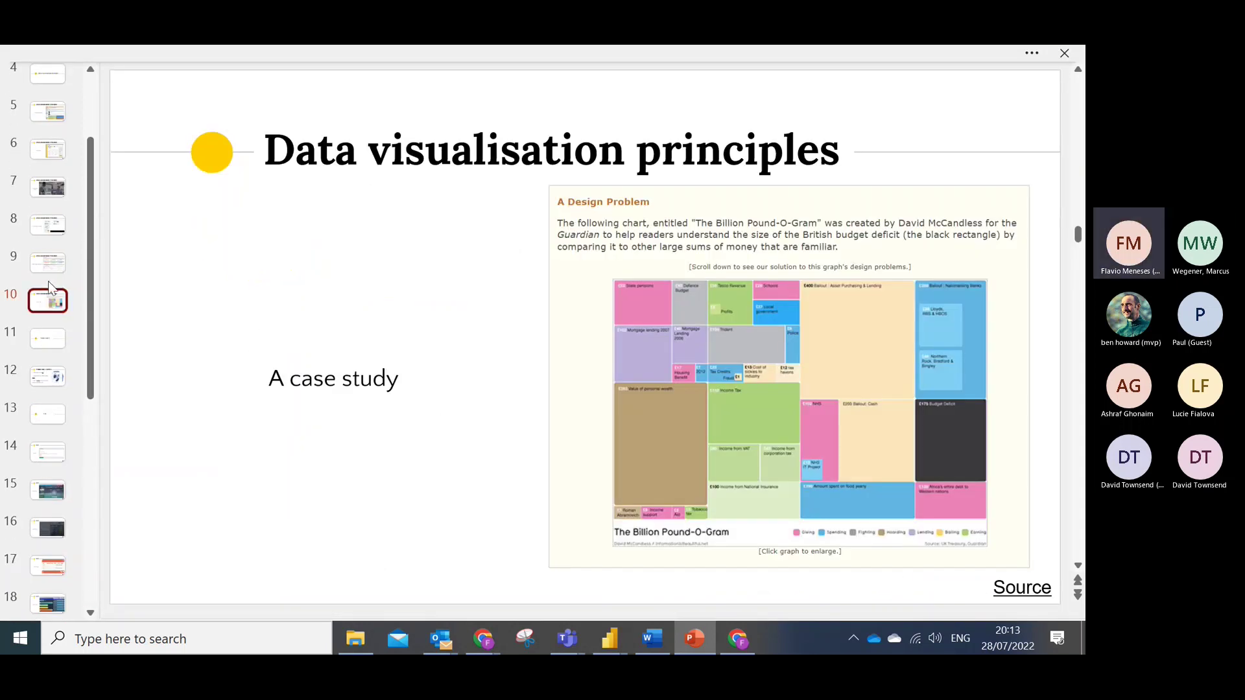
{"action": "scroll", "coordinate": [51, 267], "scroll_direction": "up", "scroll_amount": 2}
{"action": "scroll", "coordinate": [69, 214], "scroll_direction": "up", "scroll_amount": 1}
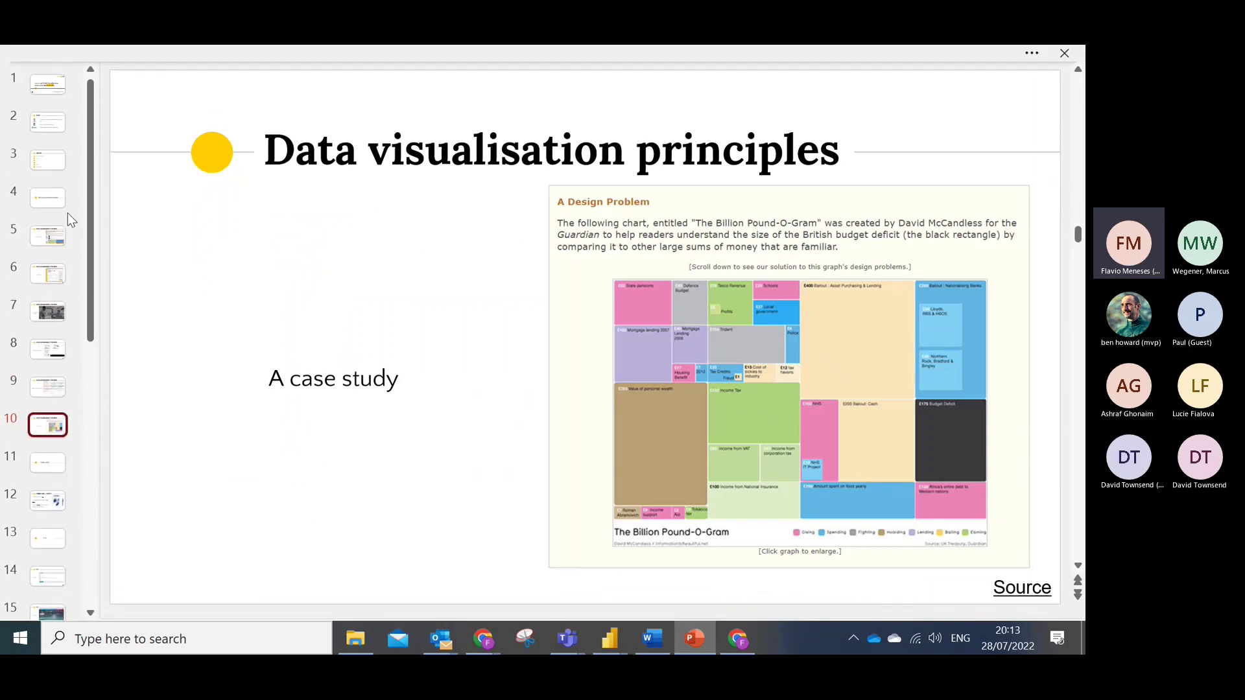
{"action": "left_click", "coordinate": [63, 234]}
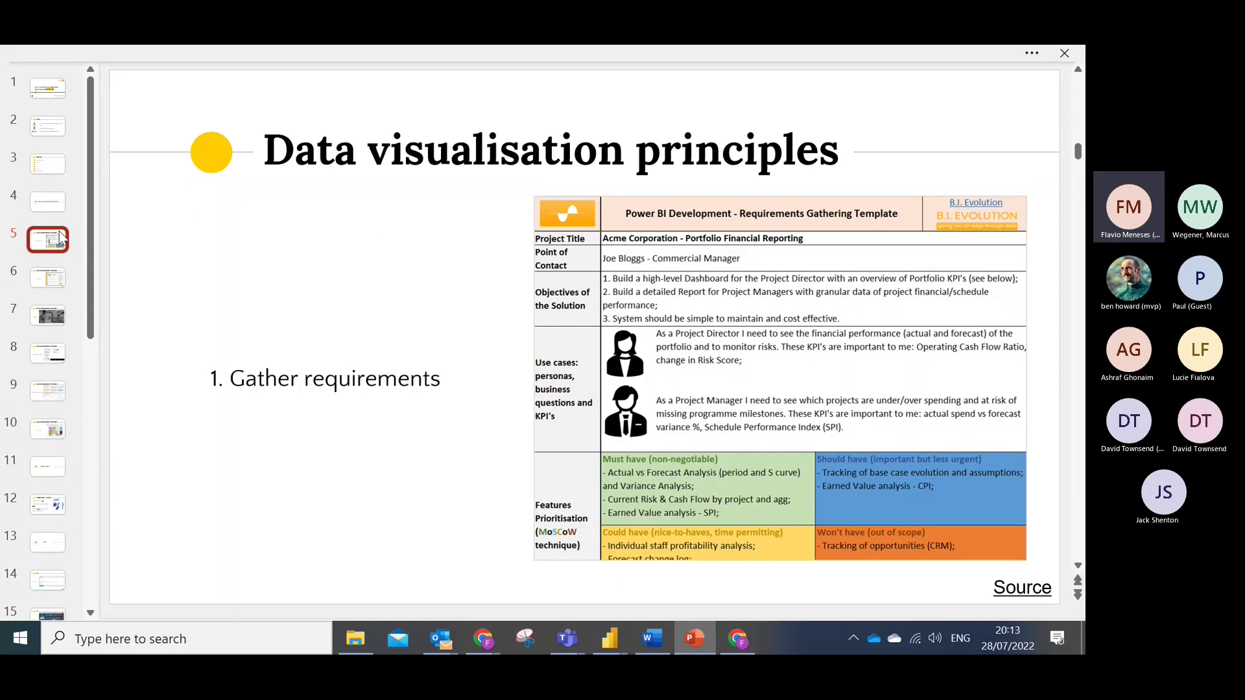
Switch to Chrome, pass by the Business Units Scores report, and view Deneb's Pattern Fills documentation down to the pbiPatternSVG expression function.
{"action": "mouse_move", "coordinate": [483, 638]}
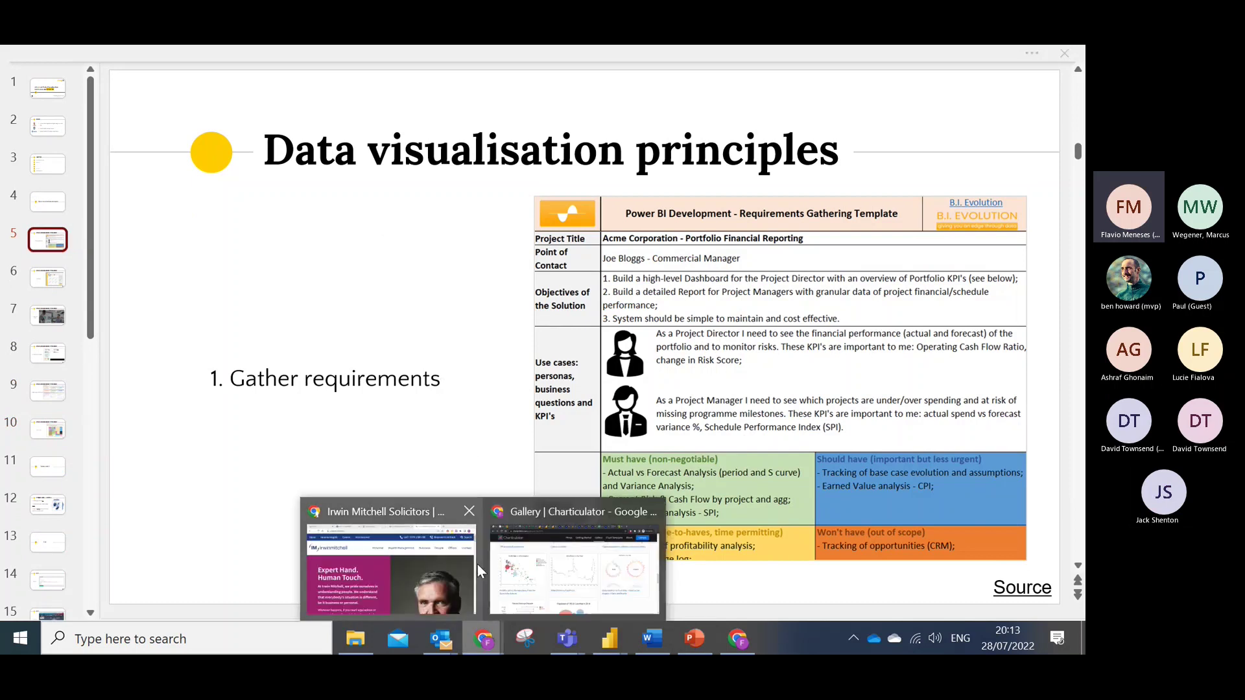
{"action": "left_click", "coordinate": [500, 564]}
{"action": "left_click", "coordinate": [403, 59]}
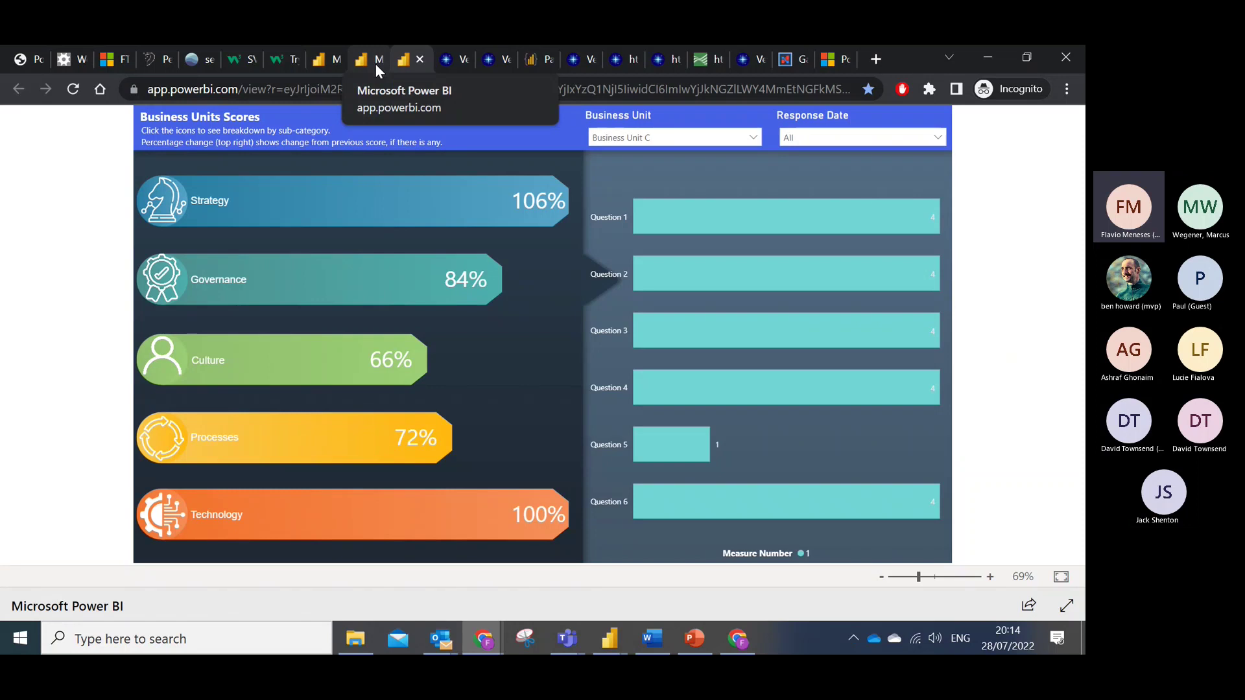
{"action": "left_click", "coordinate": [538, 62]}
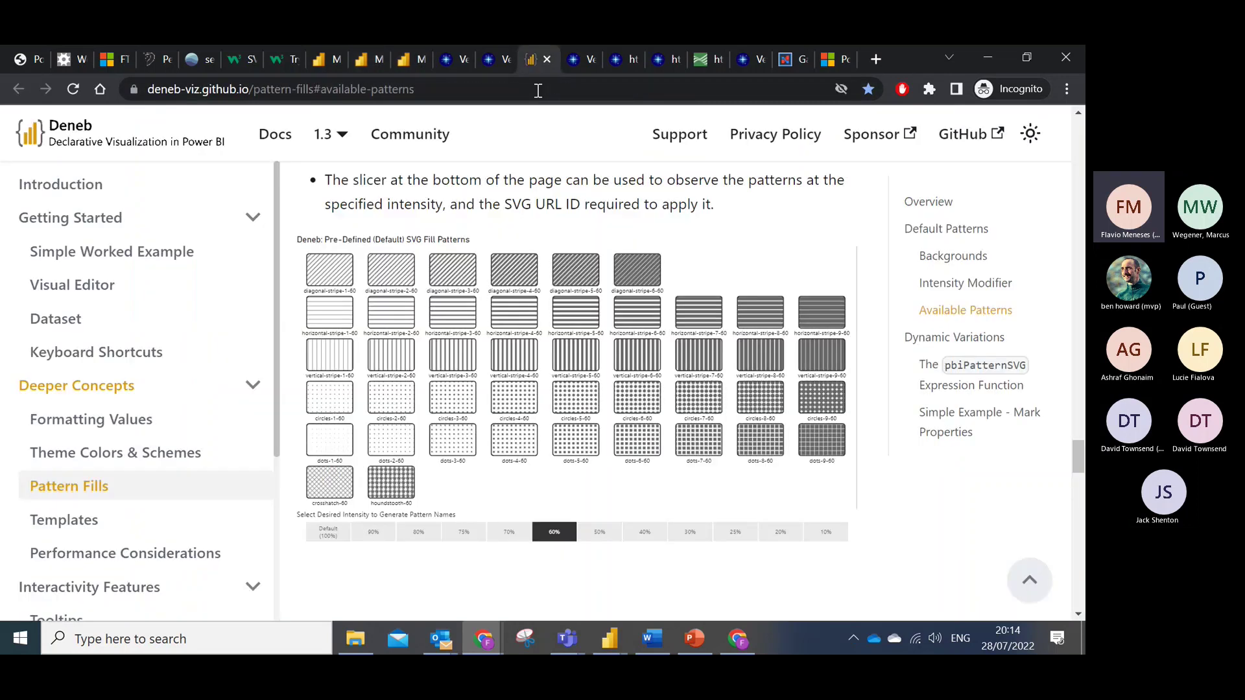
{"action": "scroll", "coordinate": [389, 526], "scroll_direction": "down", "scroll_amount": 5}
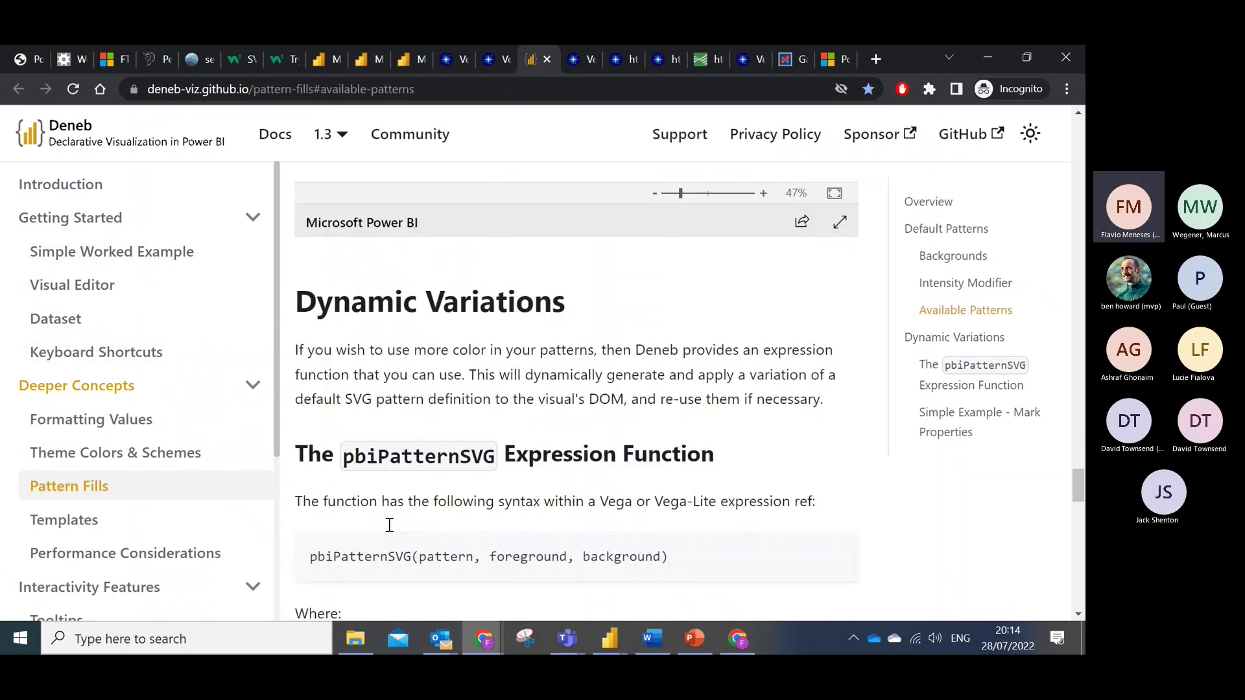
{"action": "scroll", "coordinate": [389, 525], "scroll_direction": "down", "scroll_amount": 1}
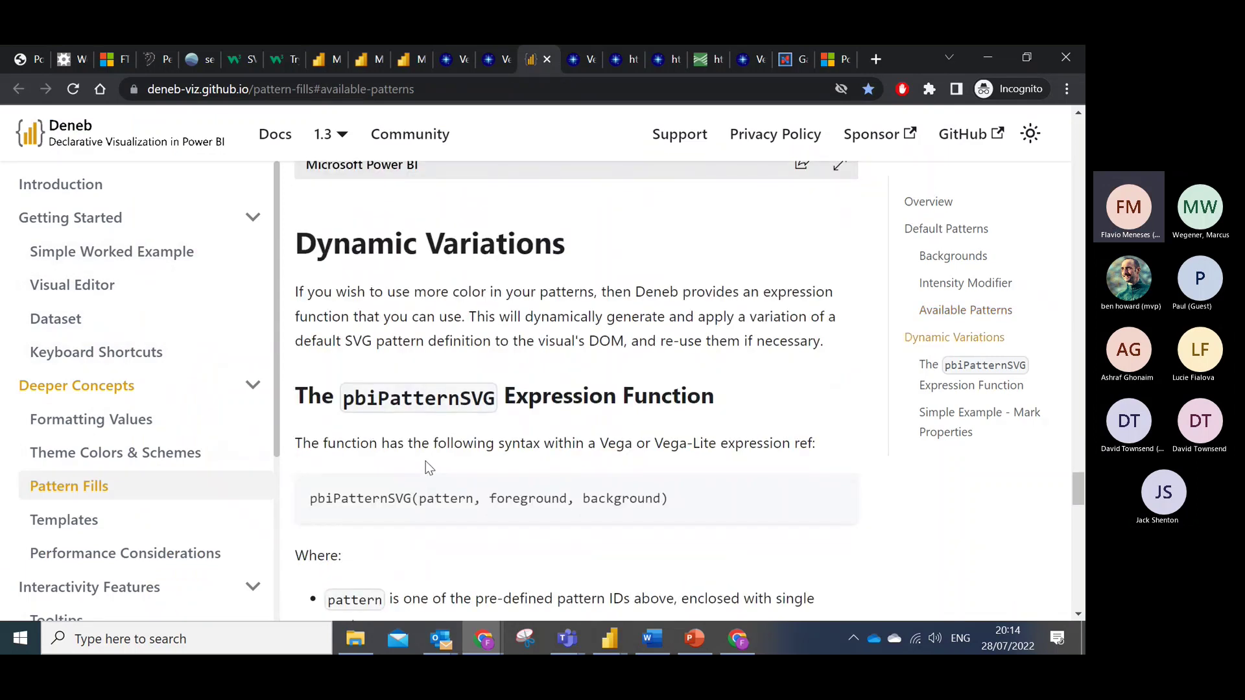